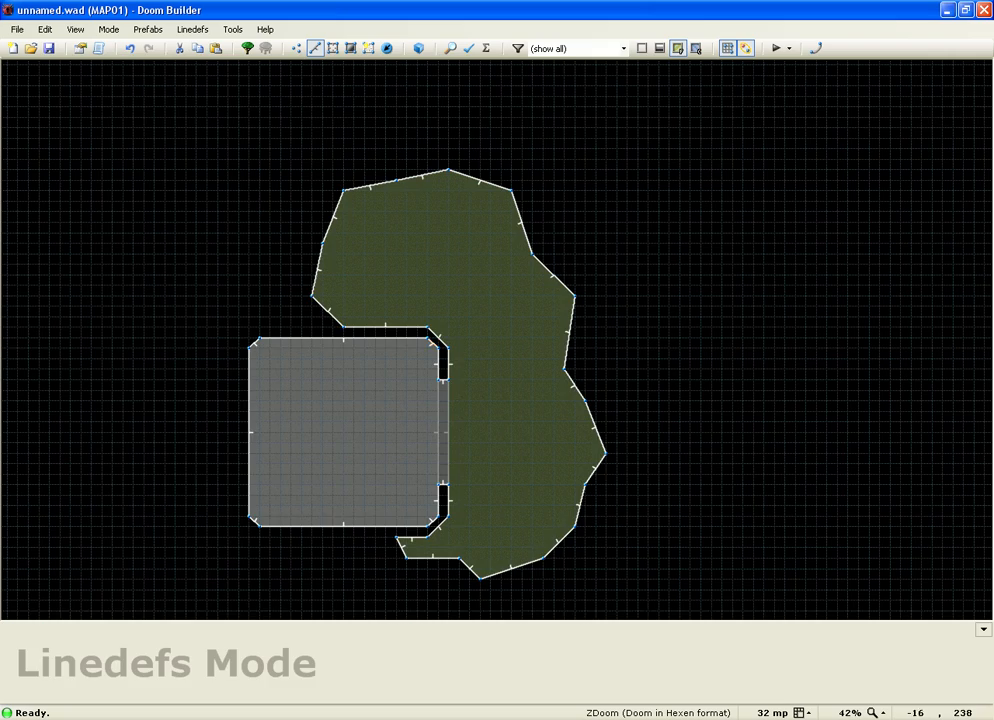
Step: Auto-align the ROCK5 textures on the curved cave walls in Visual Mode
{"action": "scroll", "coordinate": [470, 400], "scroll_direction": "down", "scroll_amount": 3}
{"action": "key", "text": "w"}
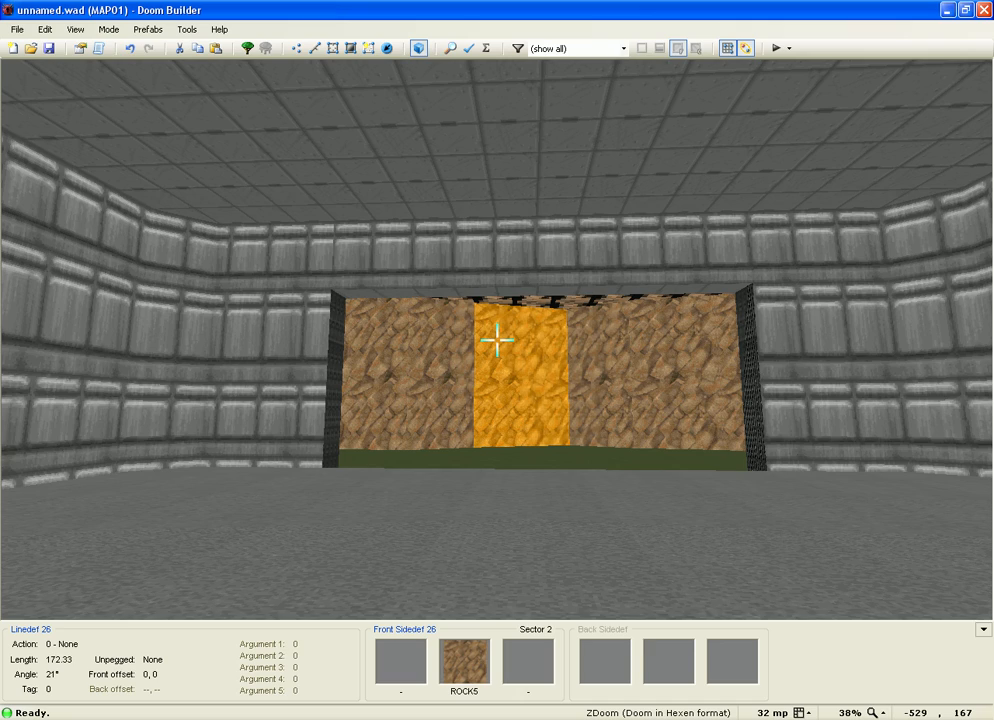
{"action": "key", "text": "w"}
{"action": "key", "text": "w"}
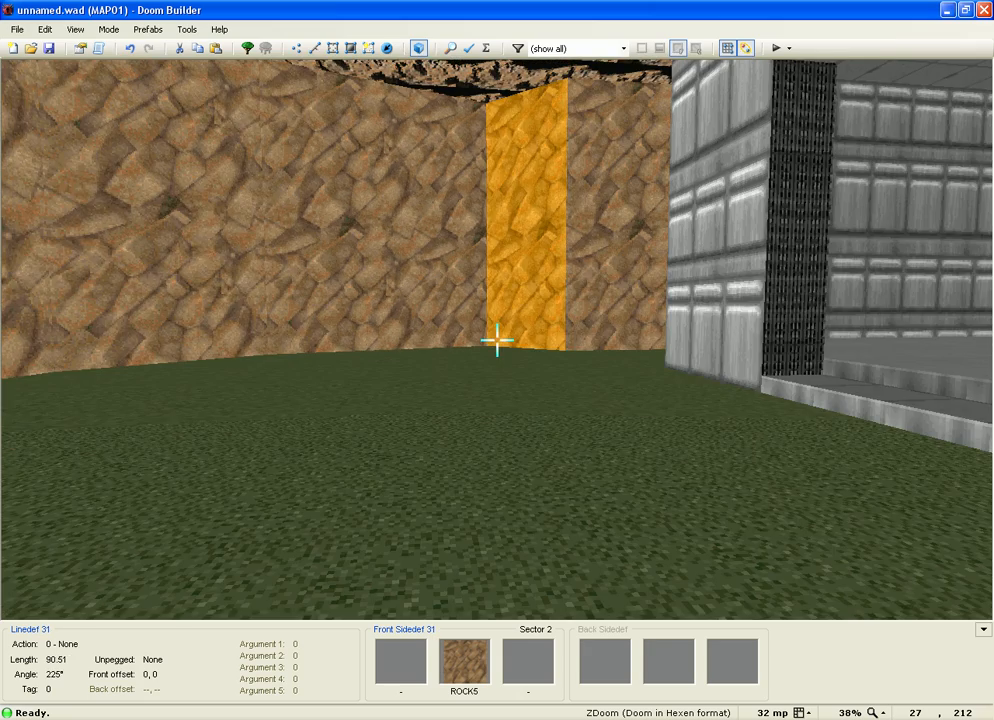
{"action": "key", "text": "a"}
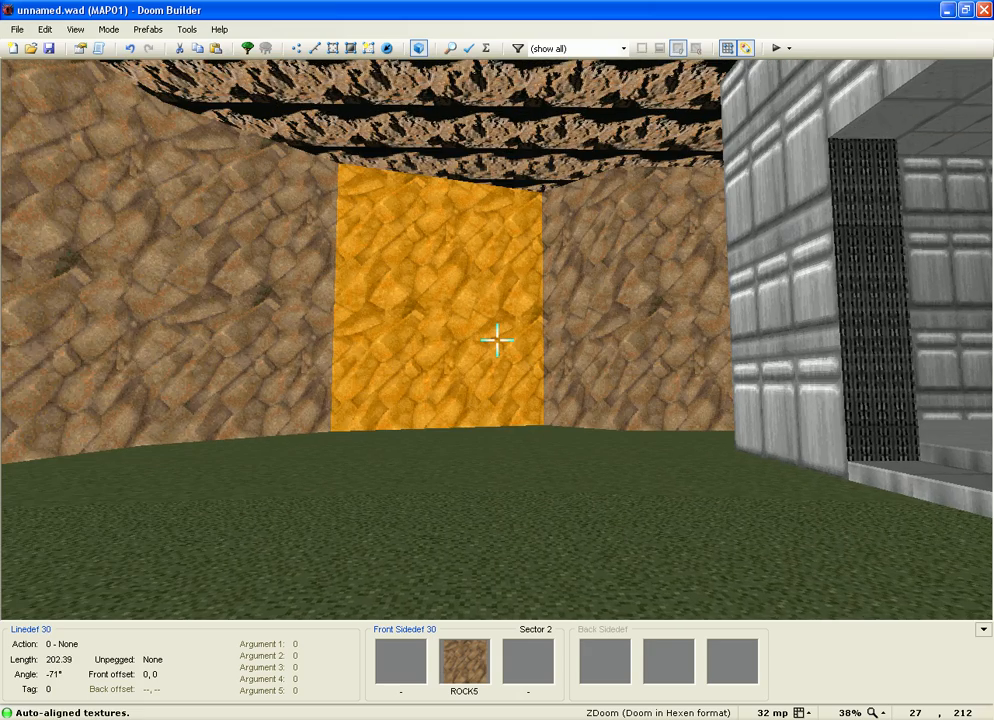
Step: Walk along the cave wall and around the grey building to inspect the aligned textures
{"action": "key", "text": "e"}
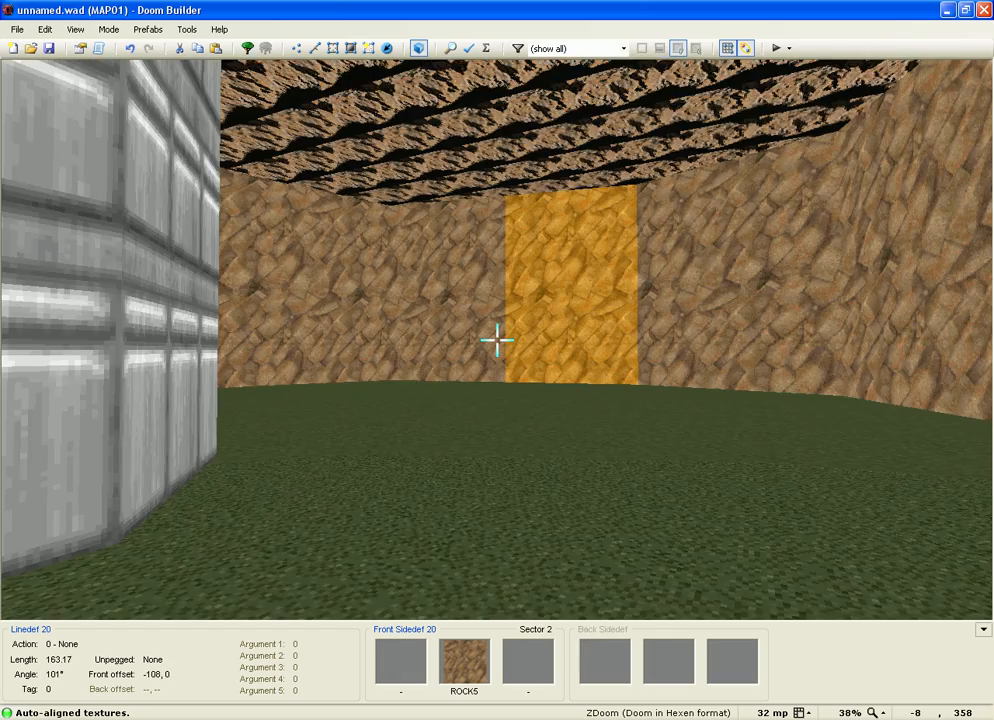
{"action": "key", "text": "e"}
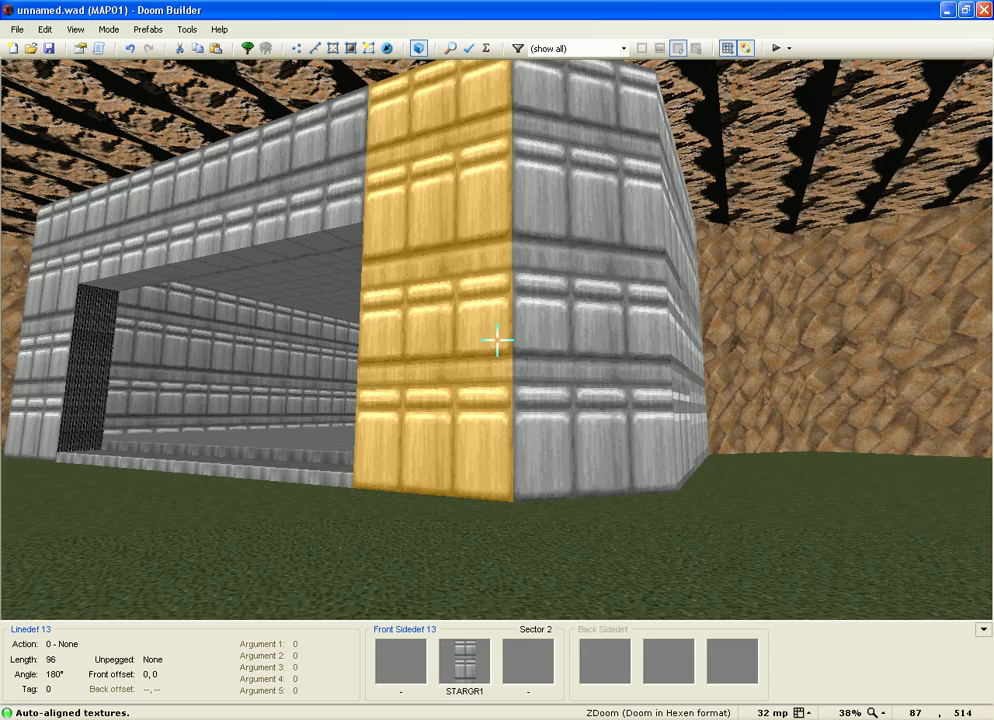
{"action": "key", "text": "s"}
{"action": "key", "text": "f"}
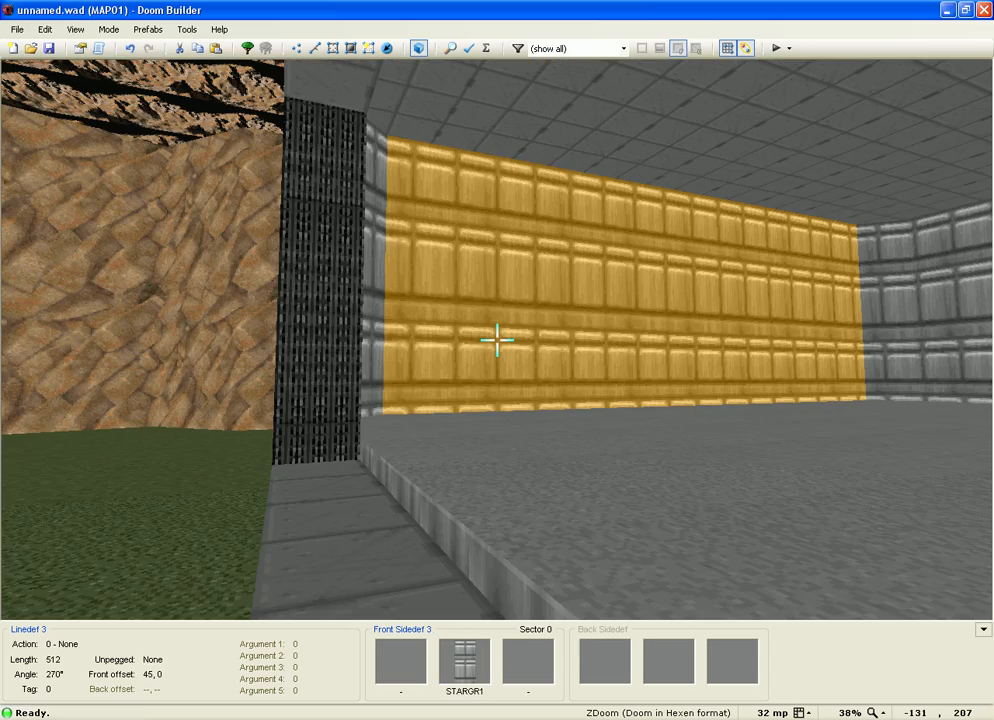
{"action": "key", "text": "d"}
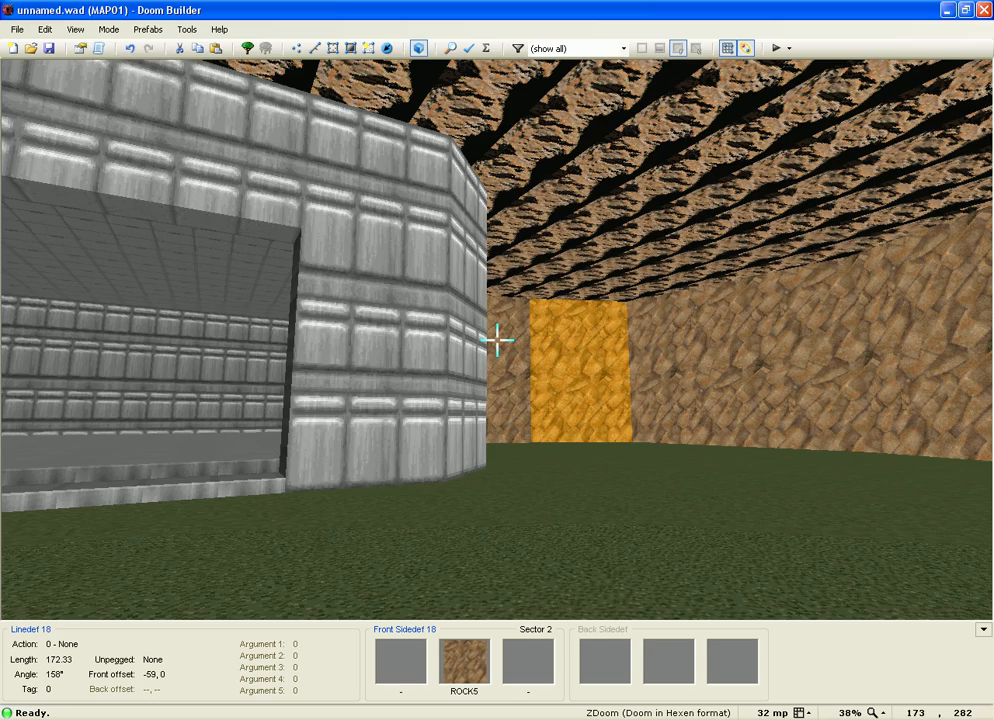
{"action": "key", "text": "e"}
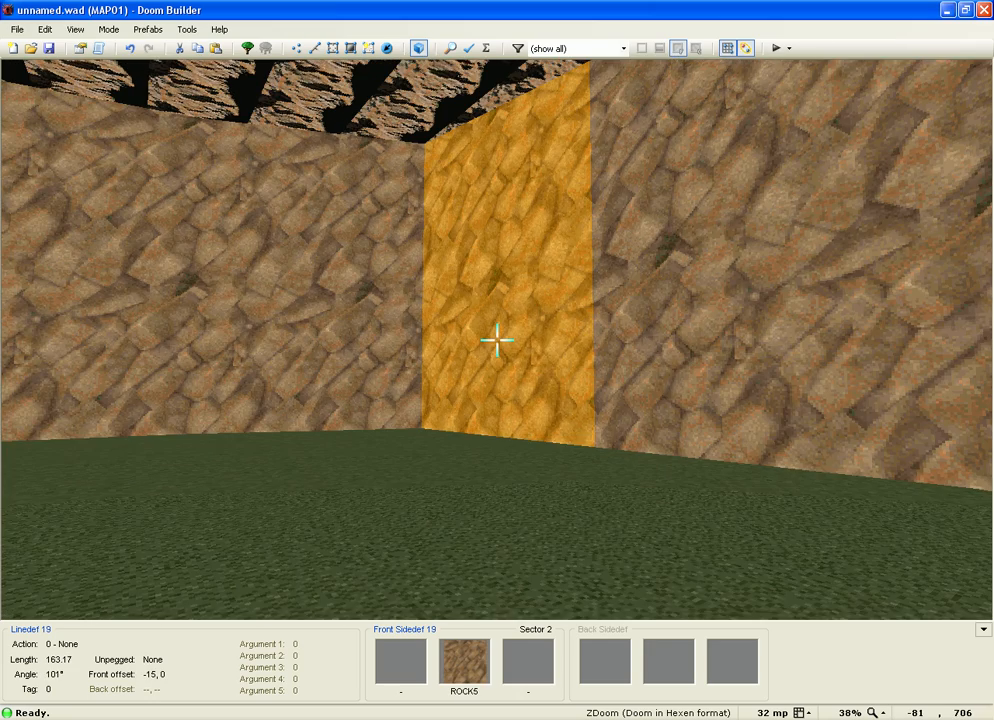
Step: Move the cave outline's top vertex one grid step up-left
{"action": "key", "text": "w"}
{"action": "scroll", "coordinate": [621, 394], "scroll_direction": "down", "scroll_amount": 1}
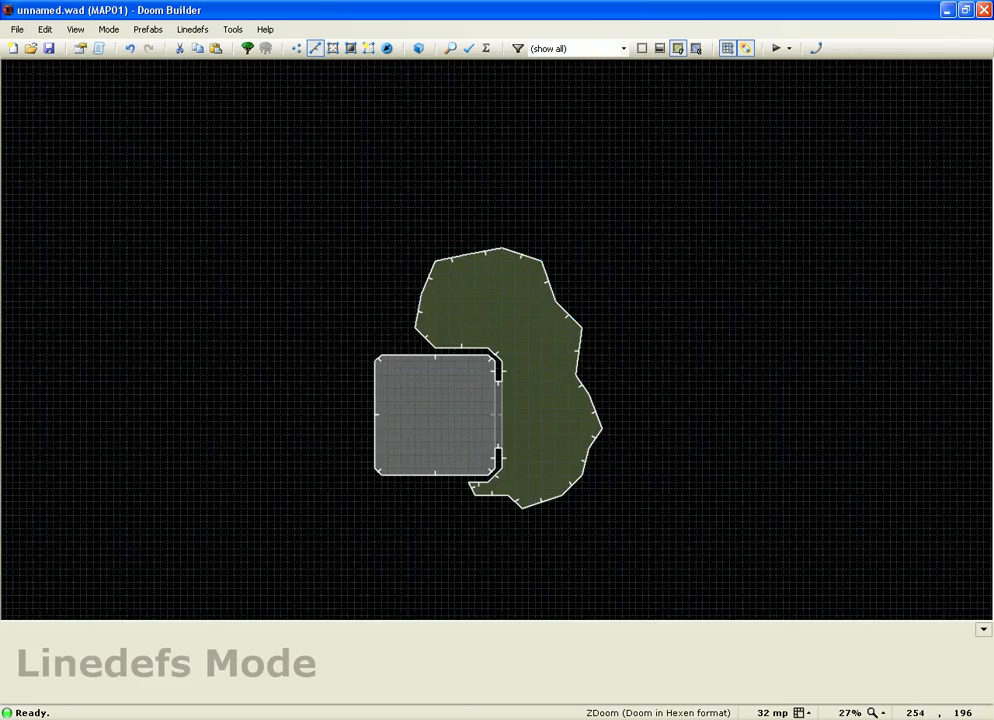
{"action": "scroll", "coordinate": [580, 400], "scroll_direction": "up", "scroll_amount": 2}
{"action": "scroll", "coordinate": [584, 370], "scroll_direction": "up", "scroll_amount": 1}
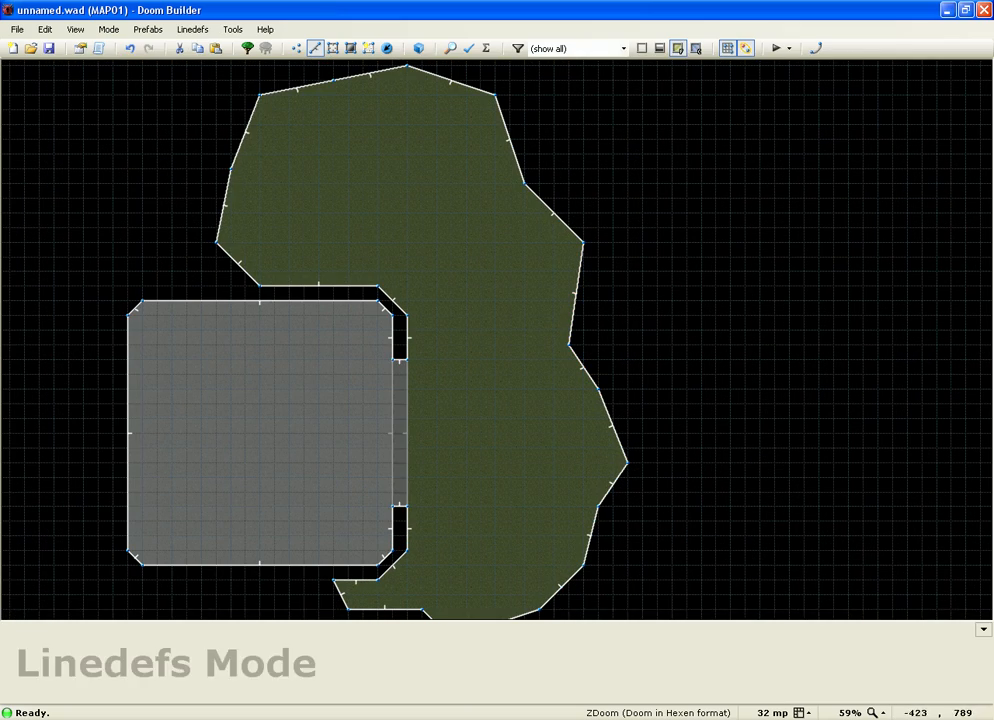
{"action": "key", "text": "v"}
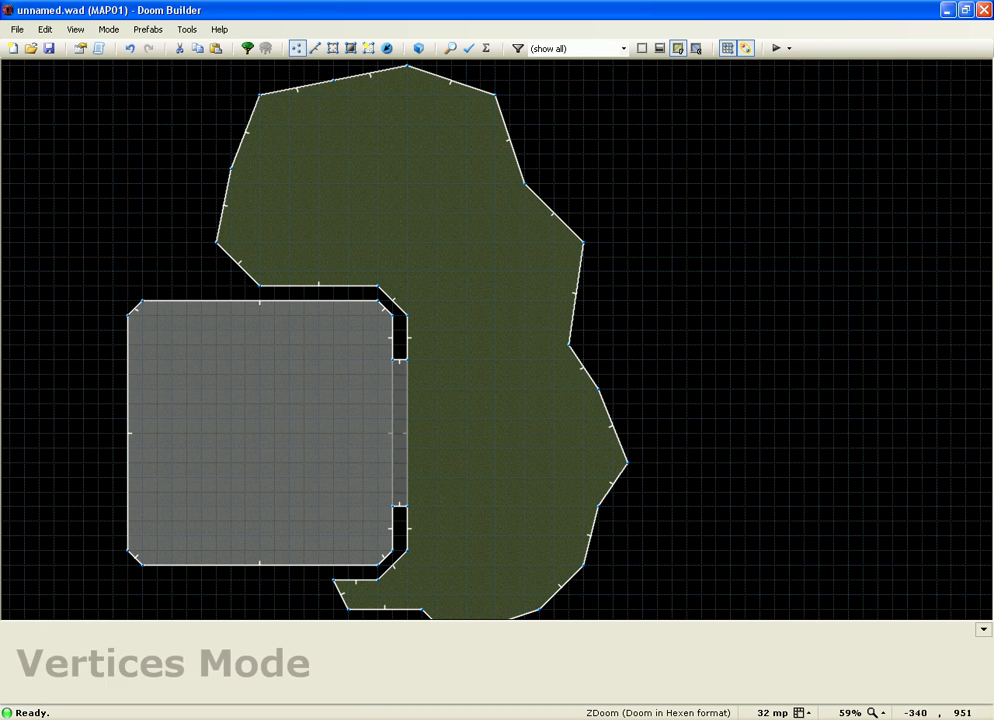
{"action": "right_click_drag", "start_coordinate": [334, 81], "coordinate": [319, 65]}
{"action": "scroll", "coordinate": [83, 142], "scroll_direction": "down", "scroll_amount": 1}
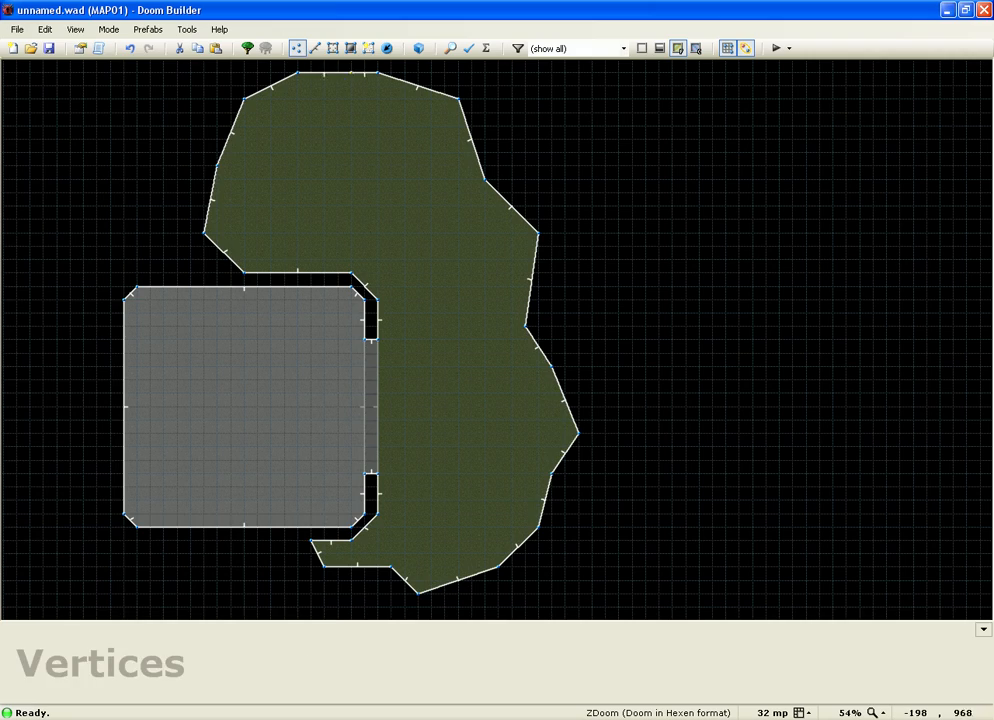
{"action": "scroll", "coordinate": [467, 122], "scroll_direction": "up", "scroll_amount": 3}
{"action": "scroll", "coordinate": [461, 119], "scroll_direction": "down", "scroll_amount": 8}
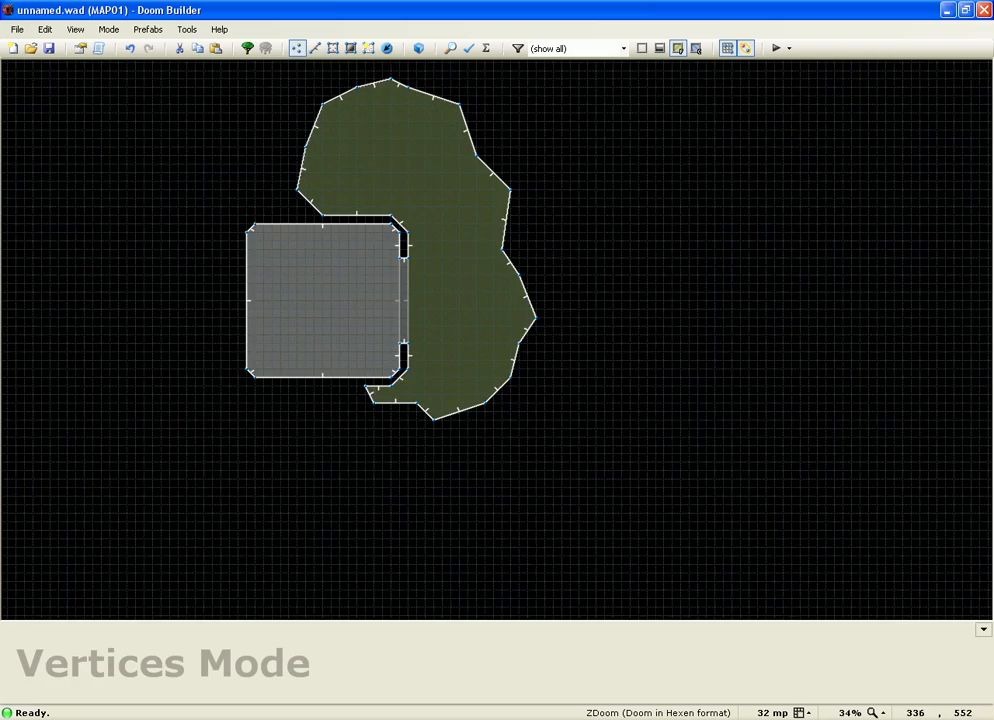
{"action": "scroll", "coordinate": [537, 224], "scroll_direction": "up", "scroll_amount": 3}
{"action": "scroll", "coordinate": [574, 310], "scroll_direction": "down", "scroll_amount": 4}
{"action": "scroll", "coordinate": [469, 278], "scroll_direction": "up", "scroll_amount": 3}
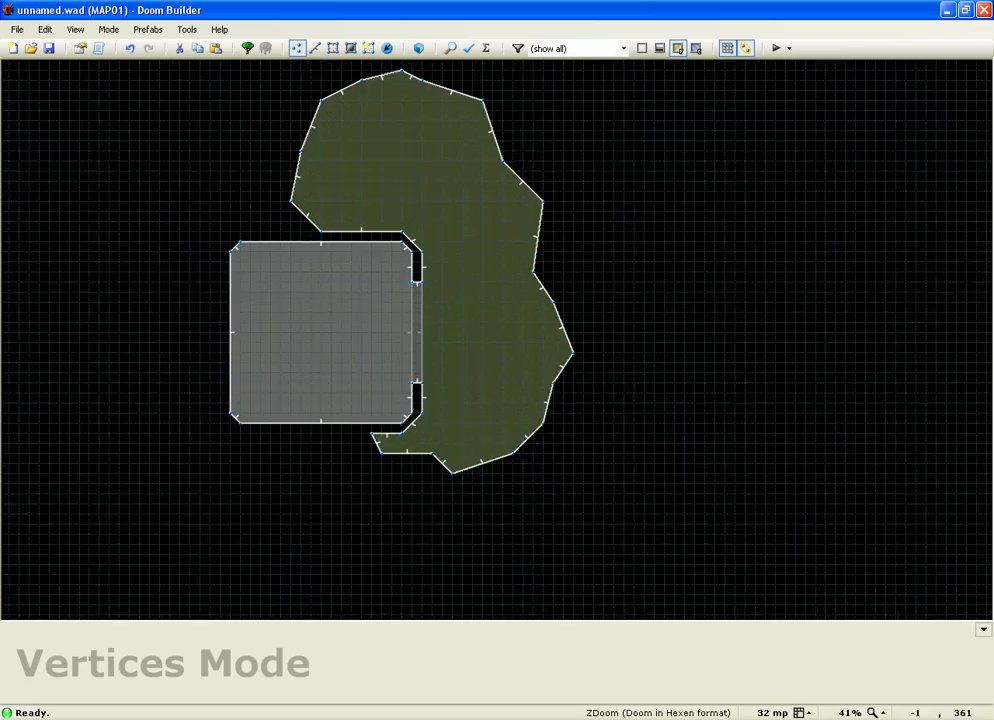
{"action": "scroll", "coordinate": [443, 256], "scroll_direction": "up", "scroll_amount": 5}
Step: Check the reshaped cave in 3D, then begin a new line at the corridor corner vertex
{"action": "key", "text": "w"}
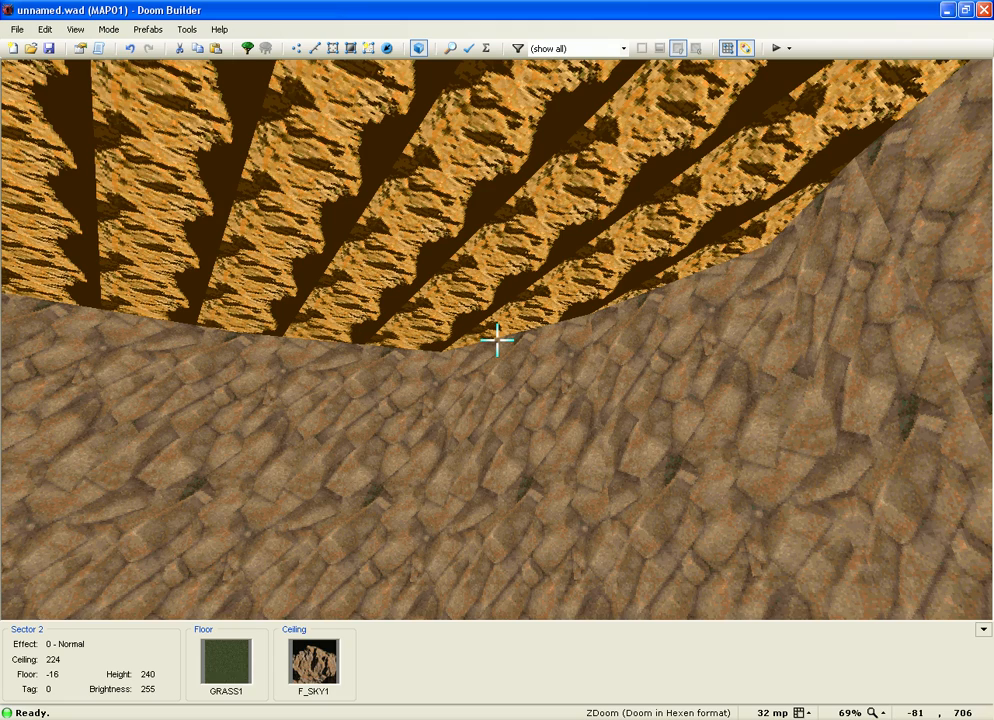
{"action": "key", "text": "w"}
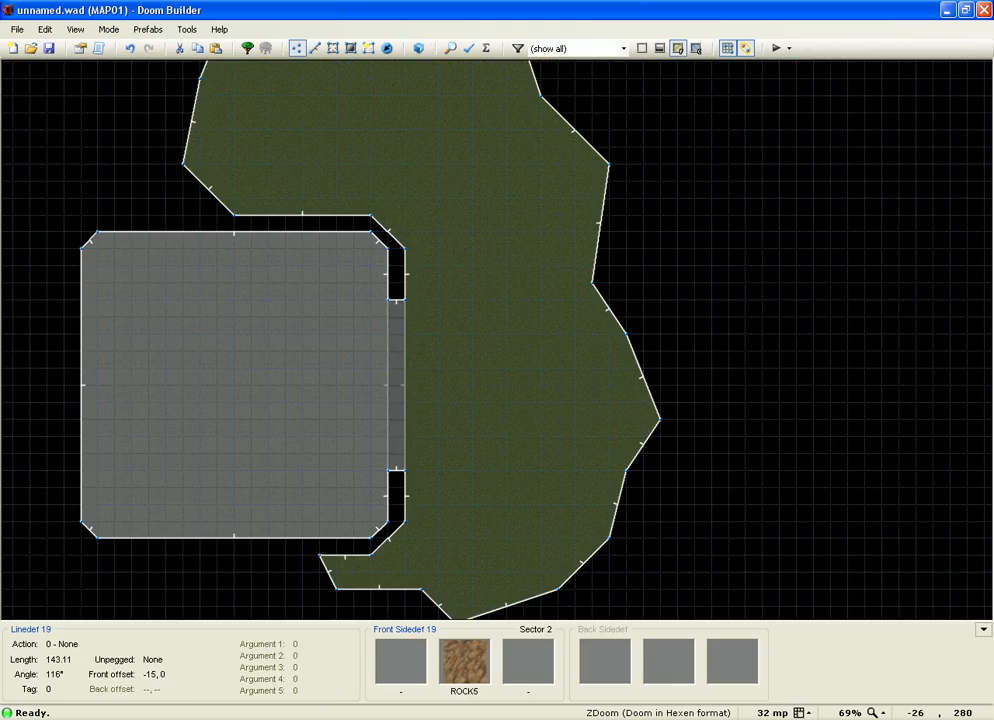
{"action": "scroll", "coordinate": [714, 556], "scroll_direction": "down", "scroll_amount": 2}
{"action": "scroll", "coordinate": [574, 420], "scroll_direction": "up", "scroll_amount": 3}
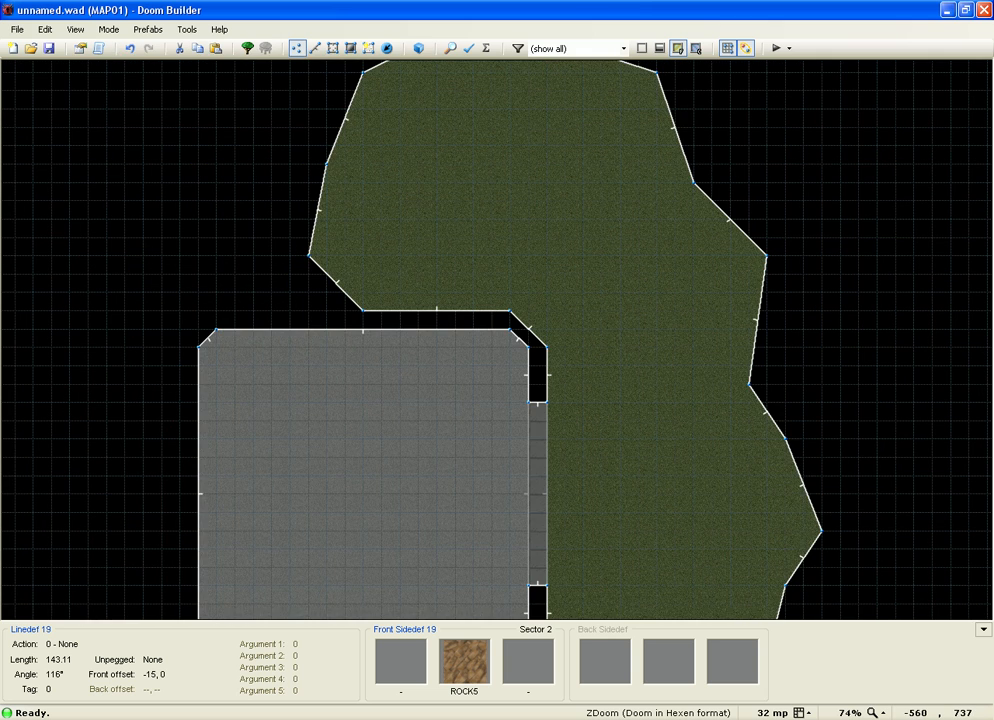
{"action": "scroll", "coordinate": [339, 258], "scroll_direction": "up", "scroll_amount": 5}
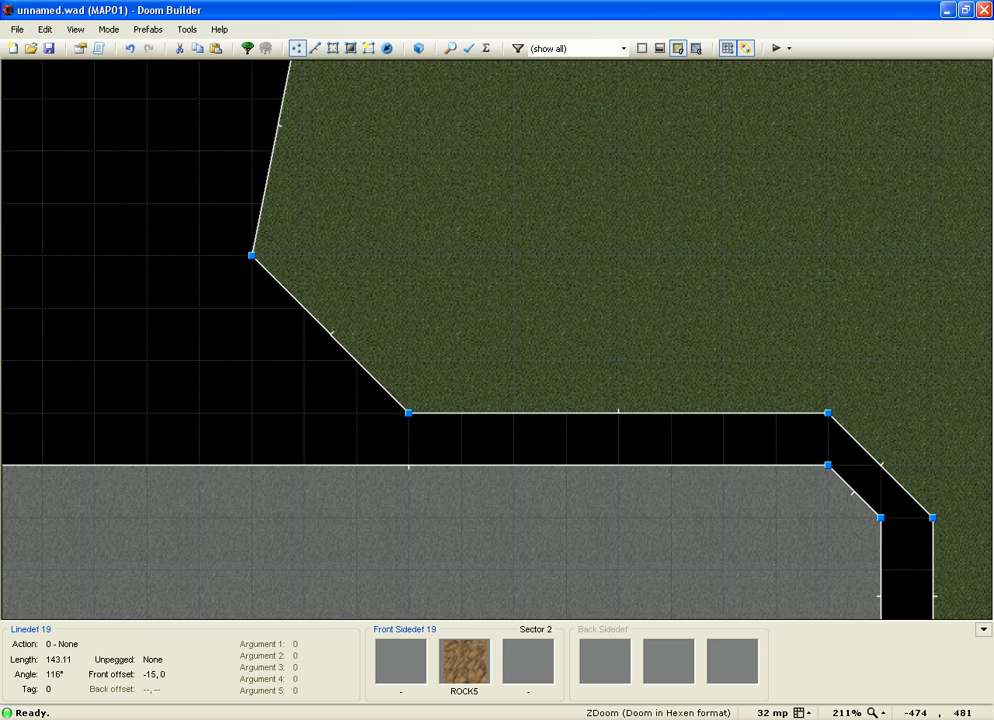
{"action": "key", "text": "Insert"}
{"action": "scroll", "coordinate": [100, 250], "scroll_direction": "down", "scroll_amount": 3}
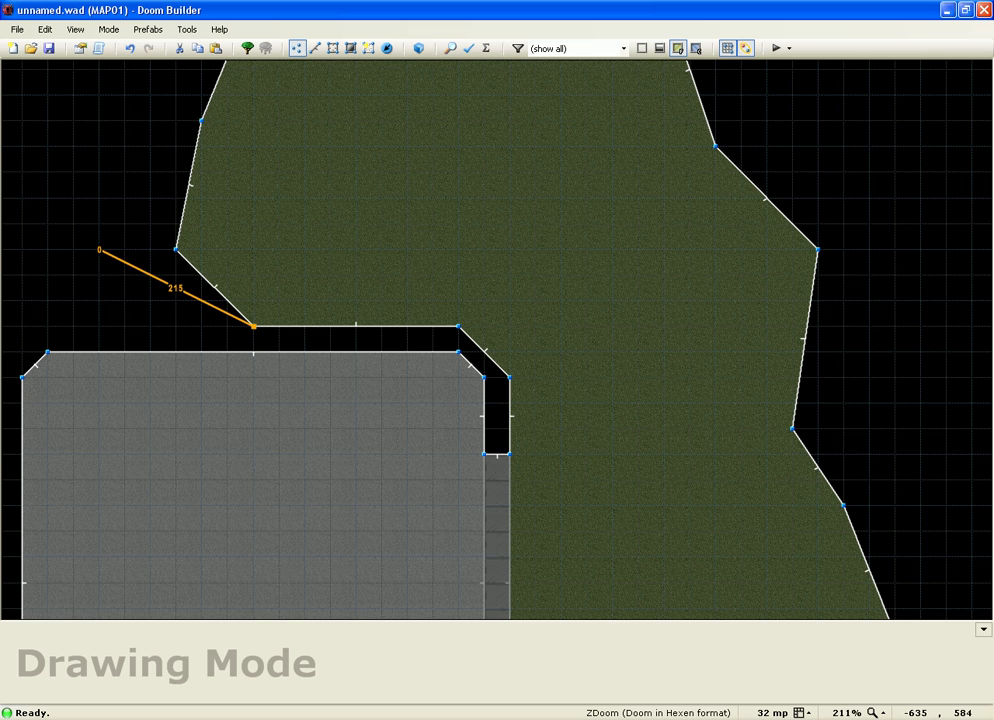
Step: Place outline points from left of the cave, up its left side, over the top and down the upper right
{"action": "left_click", "coordinate": [100, 250]}
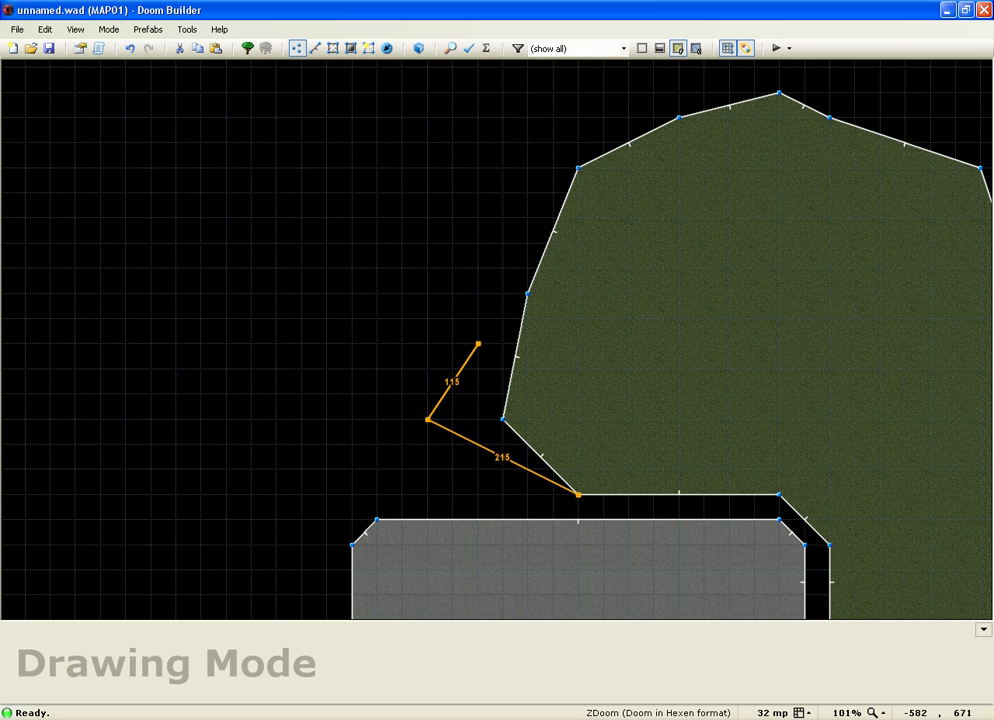
{"action": "left_click", "coordinate": [478, 343]}
{"action": "left_click", "coordinate": [459, 274]}
{"action": "left_click", "coordinate": [530, 169]}
{"action": "left_click", "coordinate": [556, 124]}
{"action": "left_click", "coordinate": [655, 98]}
{"action": "scroll", "coordinate": [690, 70], "scroll_direction": "down", "scroll_amount": 3}
{"action": "scroll", "coordinate": [749, 82], "scroll_direction": "down", "scroll_amount": 3}
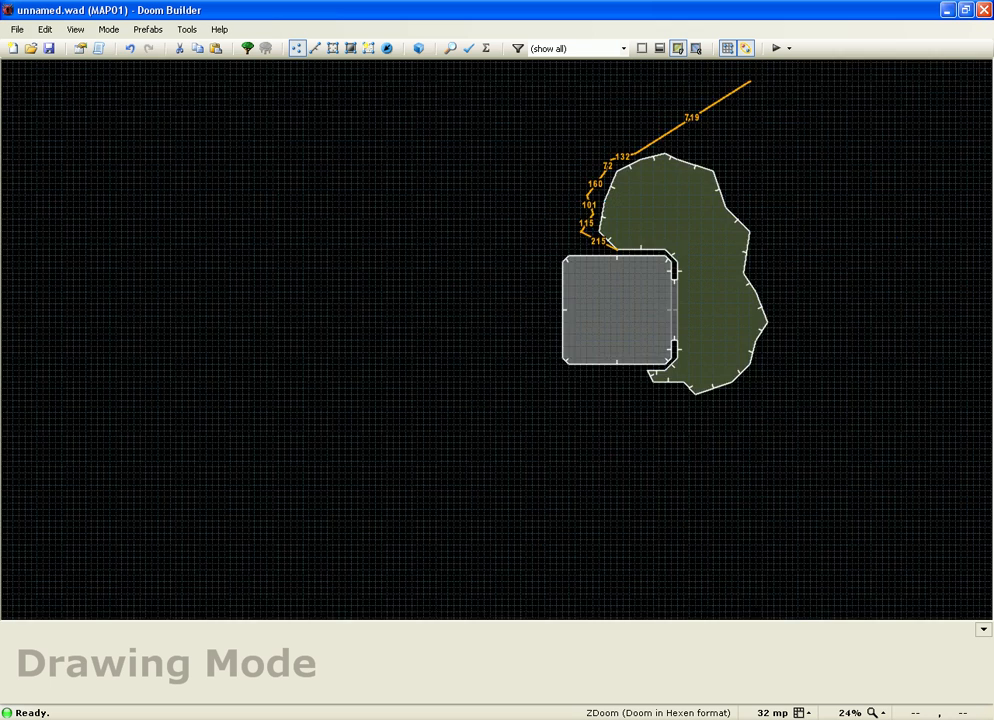
{"action": "scroll", "coordinate": [723, 111], "scroll_direction": "up", "scroll_amount": 6}
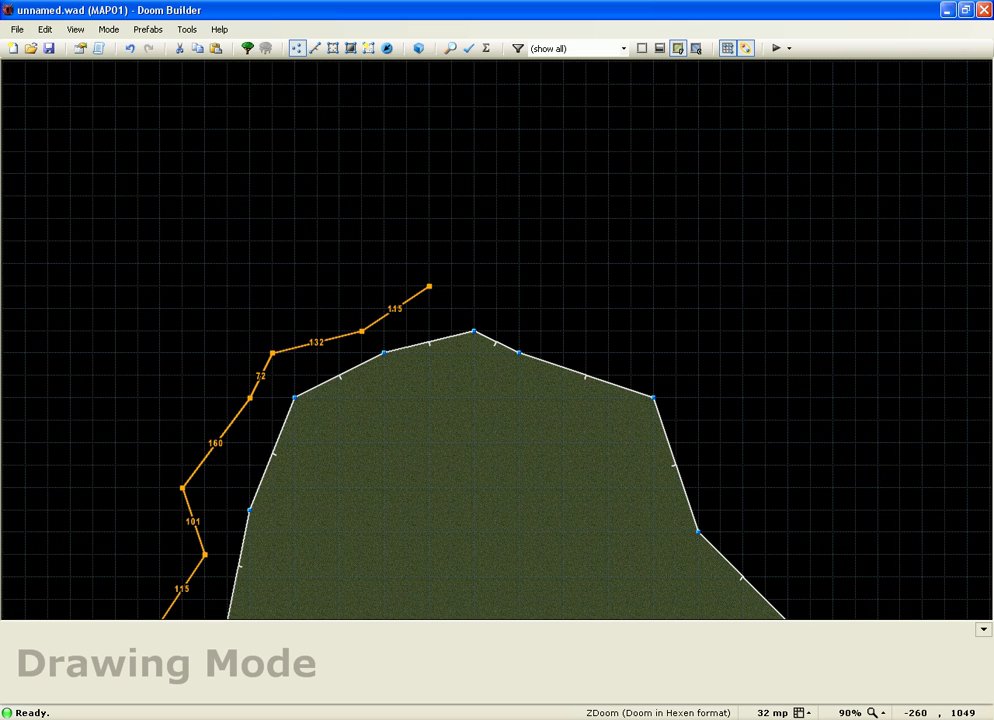
{"action": "left_click", "coordinate": [519, 309]}
{"action": "left_click", "coordinate": [631, 309]}
{"action": "left_click", "coordinate": [676, 353]}
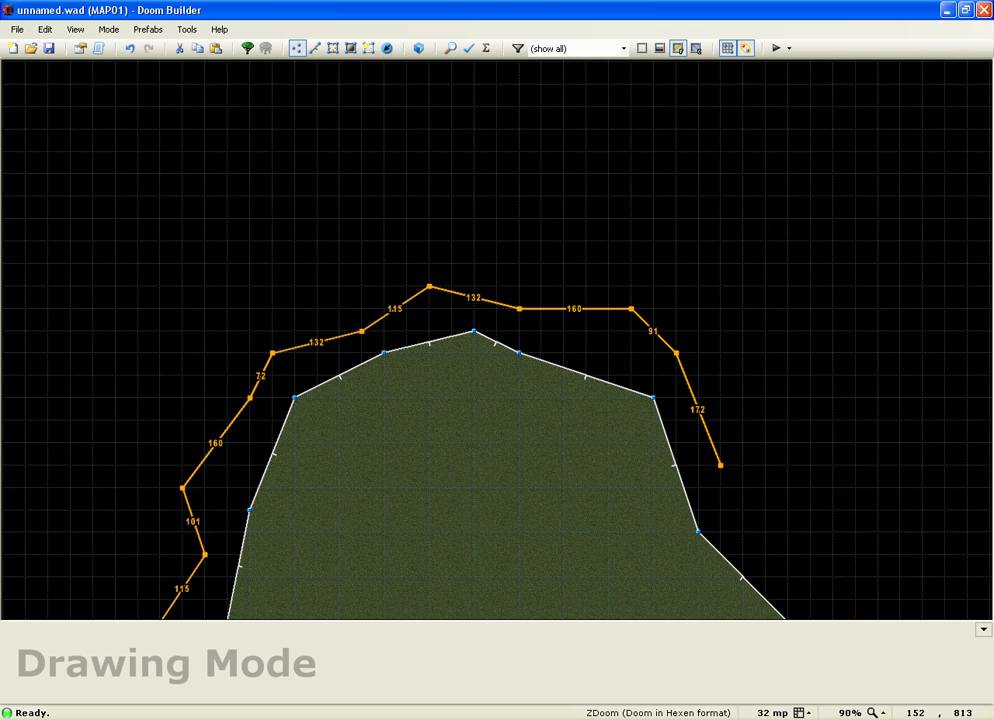
{"action": "left_click", "coordinate": [720, 466]}
{"action": "left_click", "coordinate": [810, 532]}
{"action": "left_click", "coordinate": [811, 554]}
Step: Continue the outline down the cave's right edge, along the bottom and around the lower-left corner
{"action": "scroll", "coordinate": [790, 515], "scroll_direction": "down", "scroll_amount": 5}
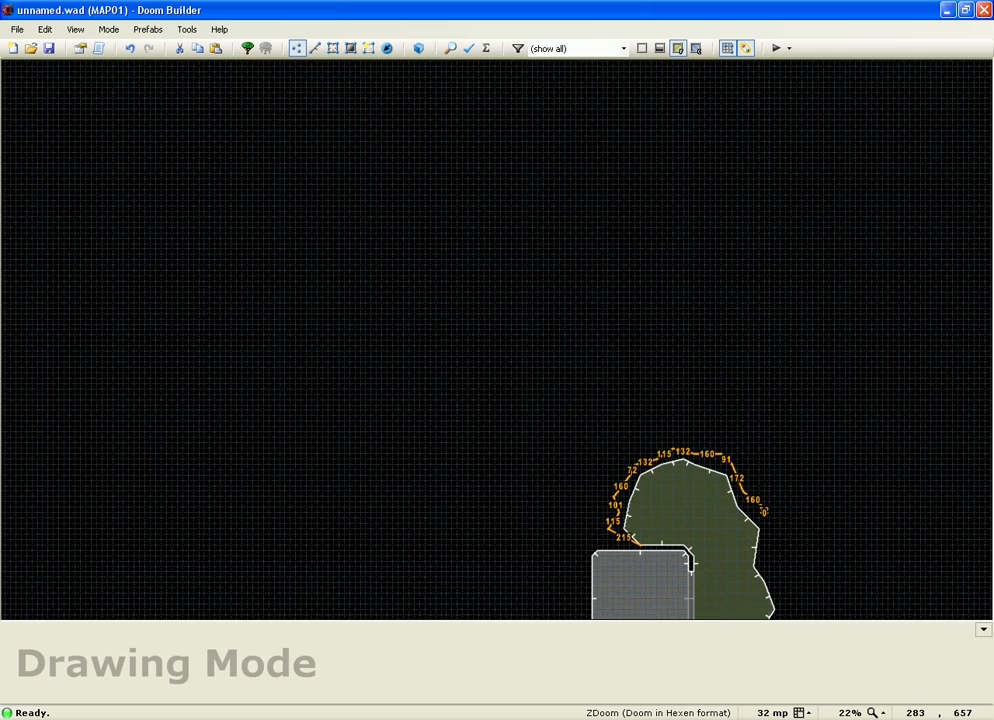
{"action": "scroll", "coordinate": [764, 536], "scroll_direction": "up", "scroll_amount": 3}
{"action": "scroll", "coordinate": [766, 538], "scroll_direction": "up", "scroll_amount": 3}
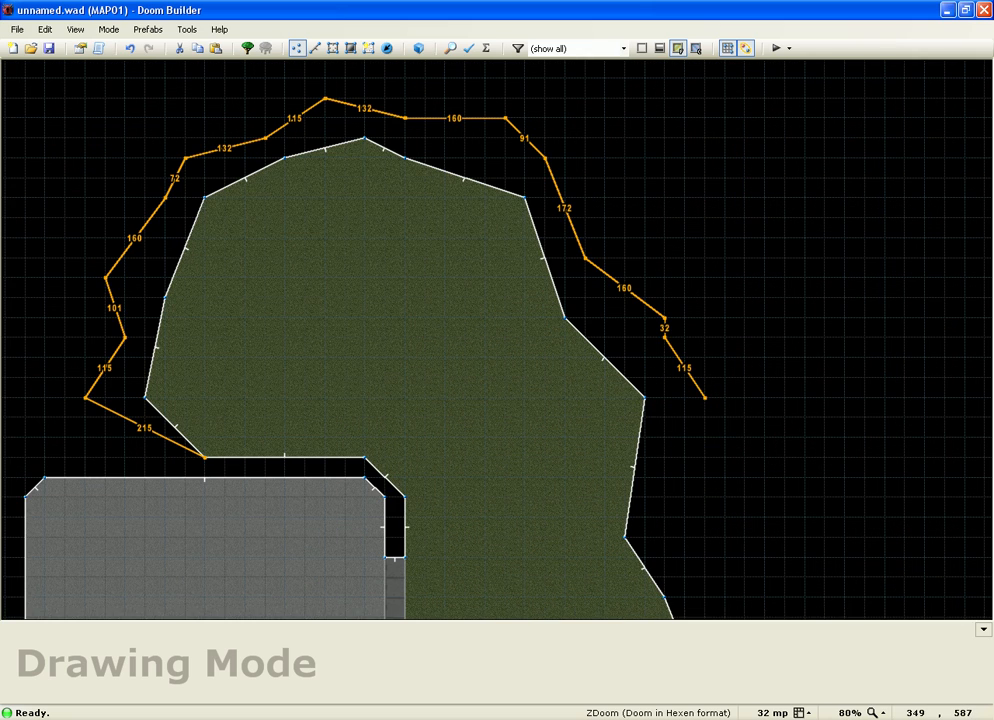
{"action": "scroll", "coordinate": [672, 556], "scroll_direction": "down", "scroll_amount": 4}
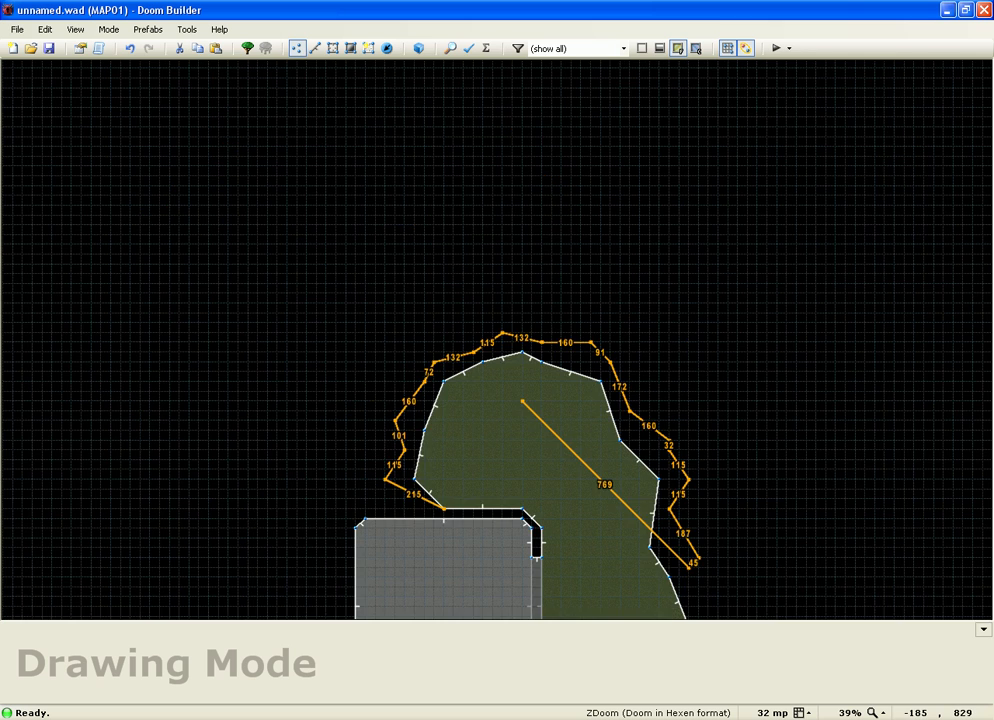
{"action": "scroll", "coordinate": [608, 457], "scroll_direction": "up", "scroll_amount": 2}
{"action": "scroll", "coordinate": [608, 457], "scroll_direction": "up", "scroll_amount": 2}
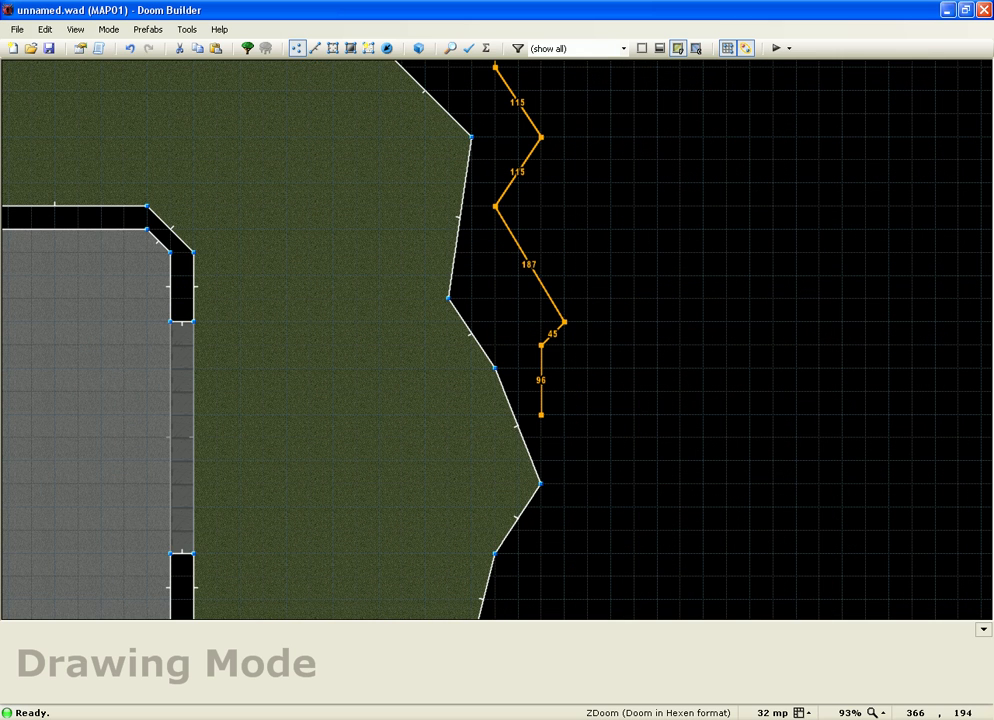
{"action": "left_click", "coordinate": [545, 413]}
{"action": "left_click", "coordinate": [588, 508]}
{"action": "left_click", "coordinate": [541, 554]}
{"action": "left_click", "coordinate": [518, 615]}
{"action": "scroll", "coordinate": [491, 505], "scroll_direction": "down", "scroll_amount": 1}
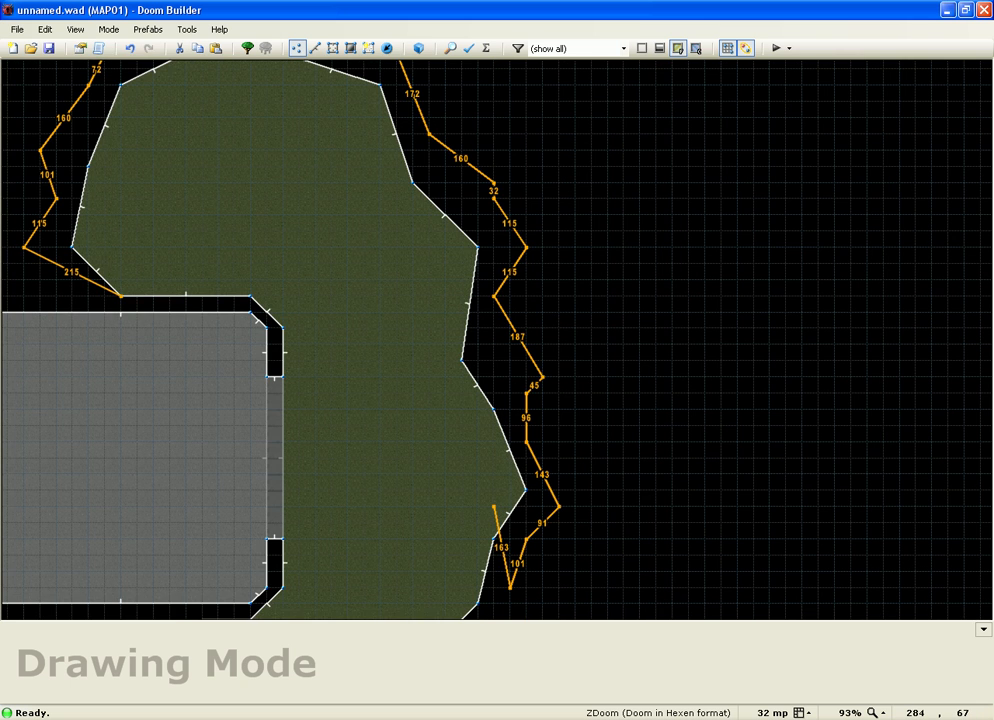
{"action": "scroll", "coordinate": [494, 507], "scroll_direction": "down", "scroll_amount": 2}
{"action": "scroll", "coordinate": [489, 518], "scroll_direction": "up", "scroll_amount": 3}
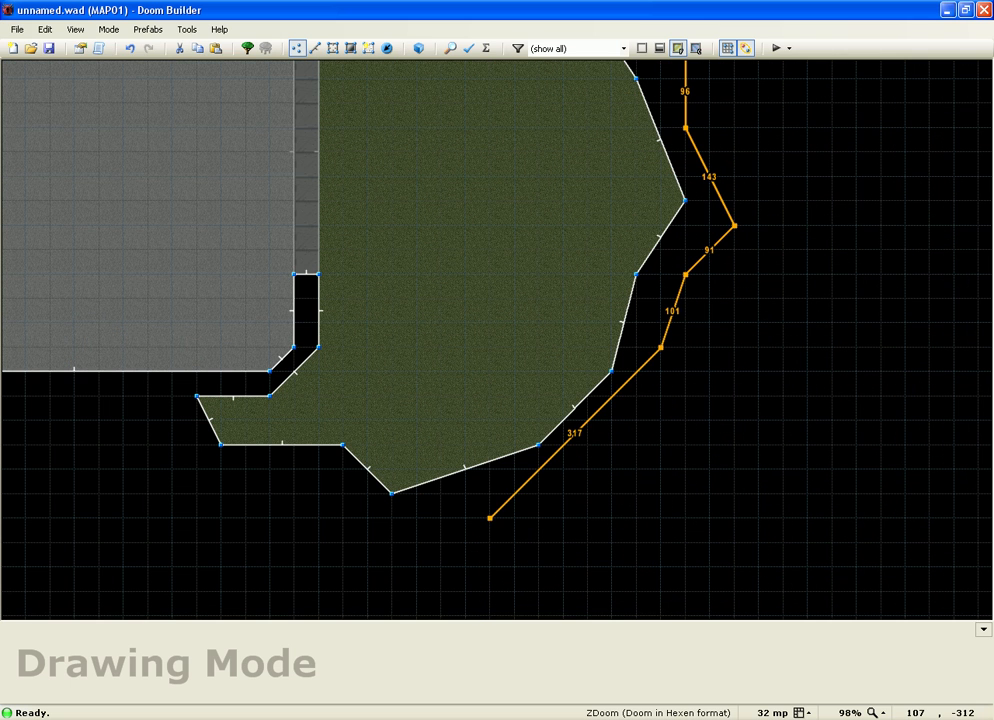
{"action": "left_click", "coordinate": [637, 444]}
{"action": "left_click", "coordinate": [539, 494]}
{"action": "left_click", "coordinate": [417, 542]}
{"action": "left_click", "coordinate": [343, 518]}
{"action": "left_click", "coordinate": [221, 494]}
{"action": "left_click", "coordinate": [148, 445]}
{"action": "left_click", "coordinate": [197, 397]}
{"action": "left_click", "coordinate": [221, 445]}
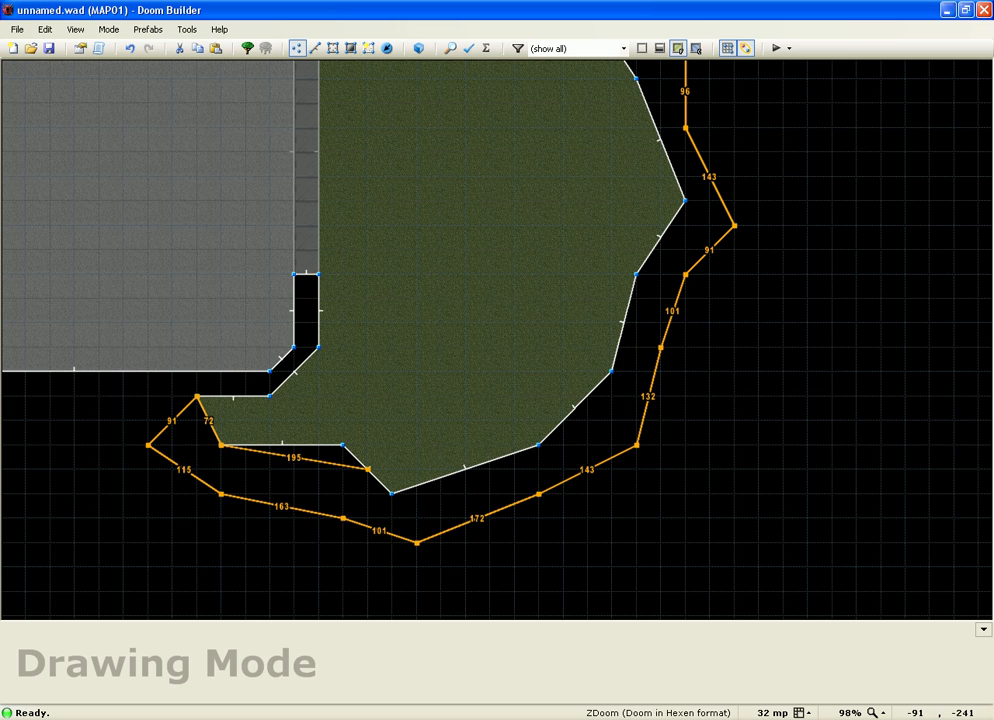
Step: Trace the inner line along the grass edge to its right and upper corners
{"action": "left_click", "coordinate": [343, 445]}
{"action": "left_click", "coordinate": [391, 493]}
{"action": "left_click", "coordinate": [539, 444]}
{"action": "left_click", "coordinate": [611, 371]}
{"action": "left_click", "coordinate": [636, 274]}
{"action": "left_click", "coordinate": [684, 200]}
{"action": "scroll", "coordinate": [690, 322], "scroll_direction": "down", "scroll_amount": 4}
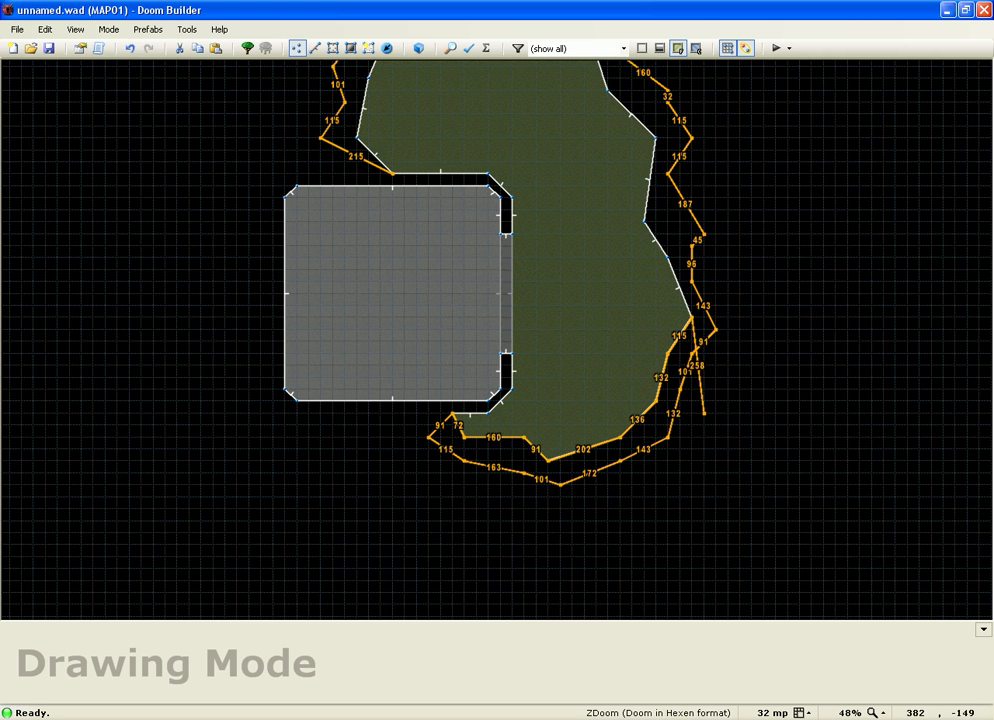
{"action": "scroll", "coordinate": [720, 240], "scroll_direction": "up", "scroll_amount": 7}
{"action": "left_click", "coordinate": [393, 162]}
{"action": "scroll", "coordinate": [409, 585], "scroll_direction": "down", "scroll_amount": 7}
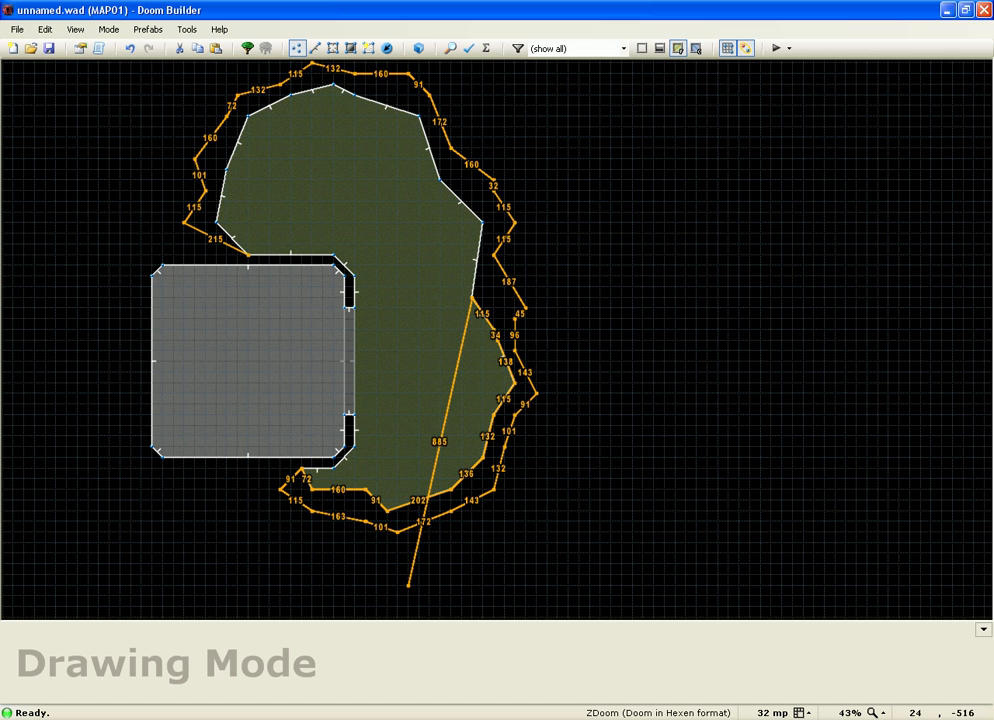
{"action": "left_click", "coordinate": [483, 222]}
{"action": "left_click", "coordinate": [440, 180]}
Step: Carry the inner line across the grass area's top and down its left edge to close the ring
{"action": "left_click", "coordinate": [410, 97]}
{"action": "left_click", "coordinate": [334, 86]}
{"action": "left_click", "coordinate": [289, 96]}
{"action": "left_click", "coordinate": [248, 116]}
{"action": "left_click", "coordinate": [228, 170]}
{"action": "left_click", "coordinate": [218, 220]}
{"action": "left_click", "coordinate": [240, 250]}
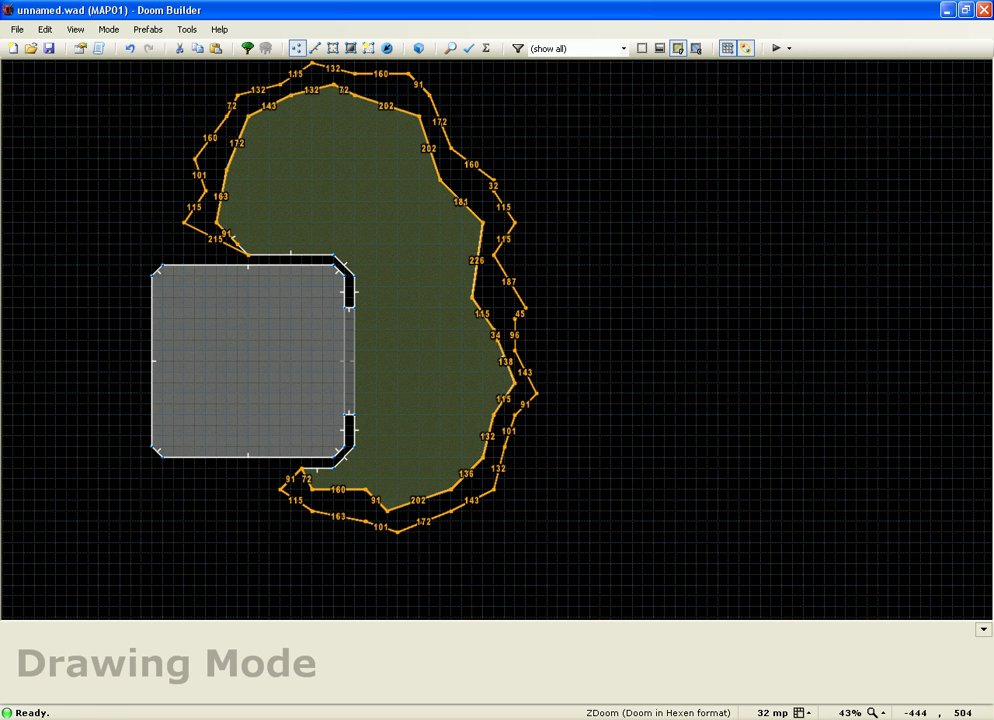
Step: Give the new ledge sector an MFLR8_2 floor texture
{"action": "key", "text": "q"}
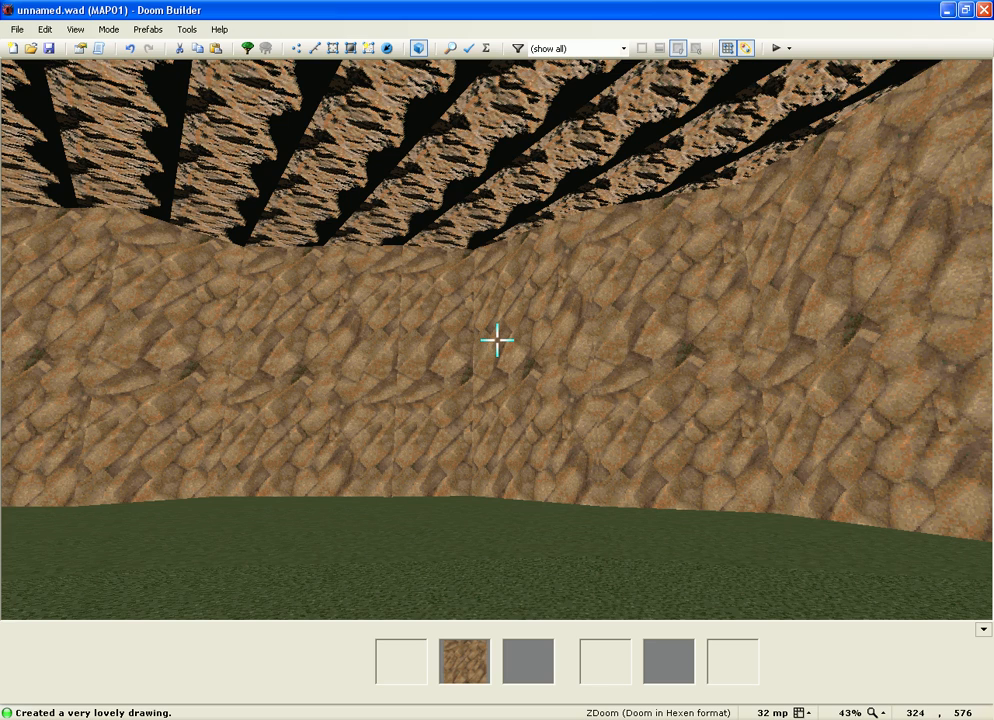
{"action": "key", "text": "w"}
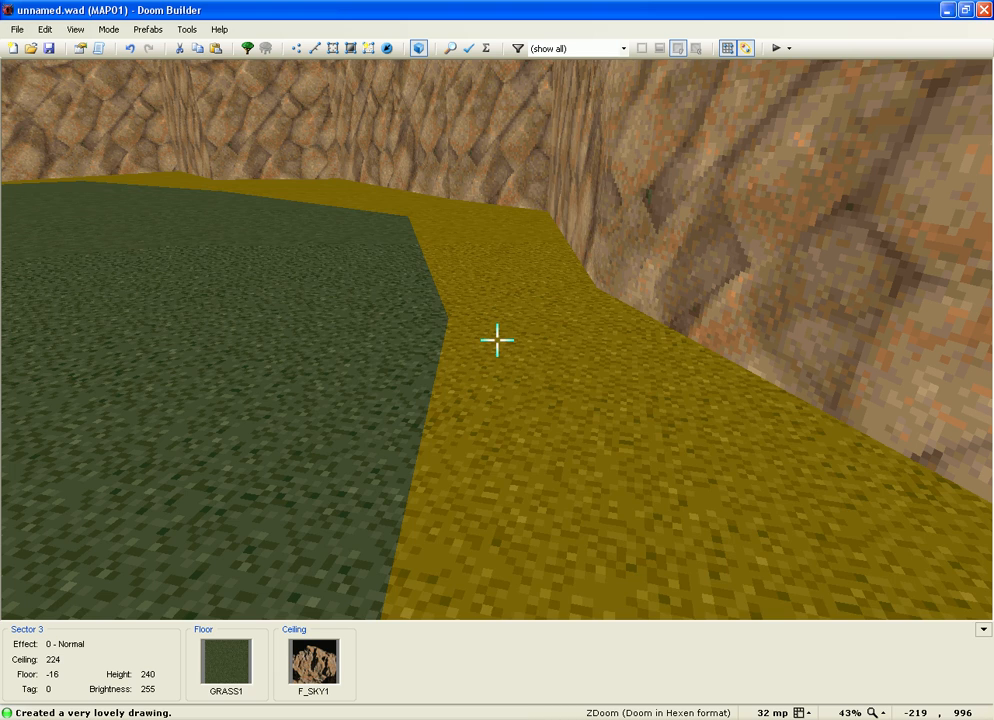
{"action": "right_click", "coordinate": [497, 341]}
{"action": "left_click", "coordinate": [544, 277]}
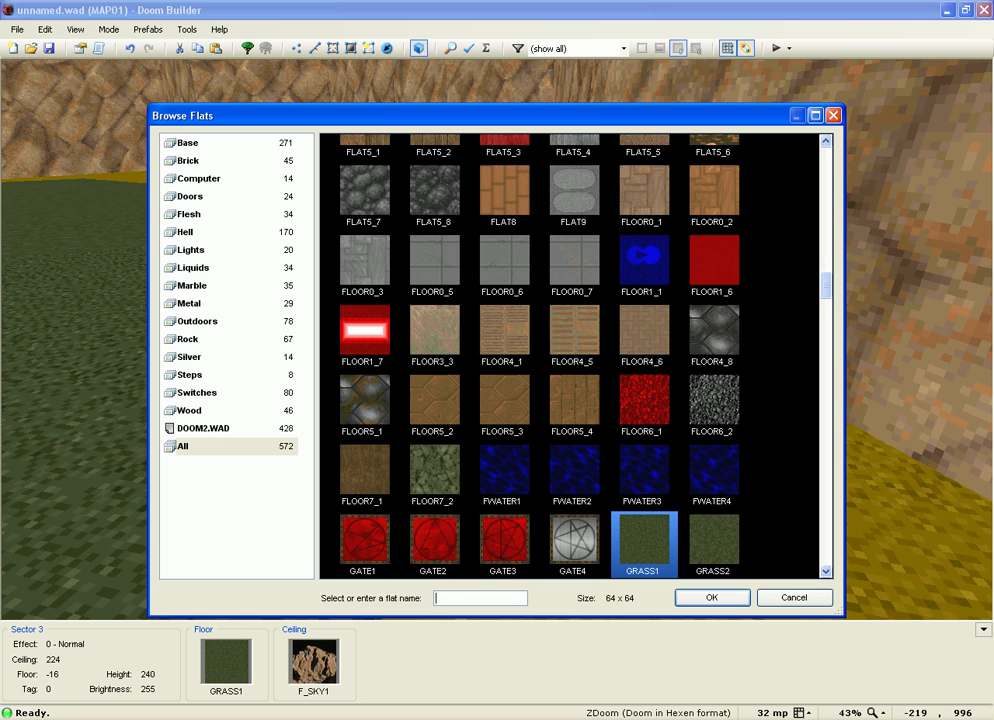
{"action": "scroll", "coordinate": [573, 355], "scroll_direction": "down", "scroll_amount": 3}
{"action": "scroll", "coordinate": [573, 355], "scroll_direction": "down", "scroll_amount": 9}
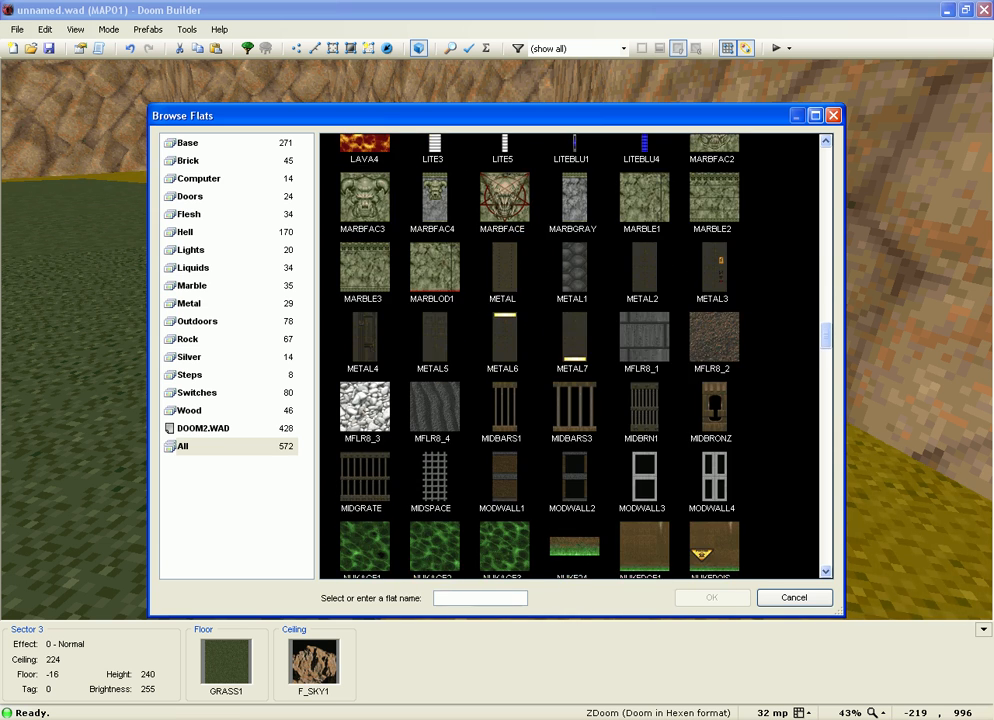
{"action": "double_click", "coordinate": [713, 338]}
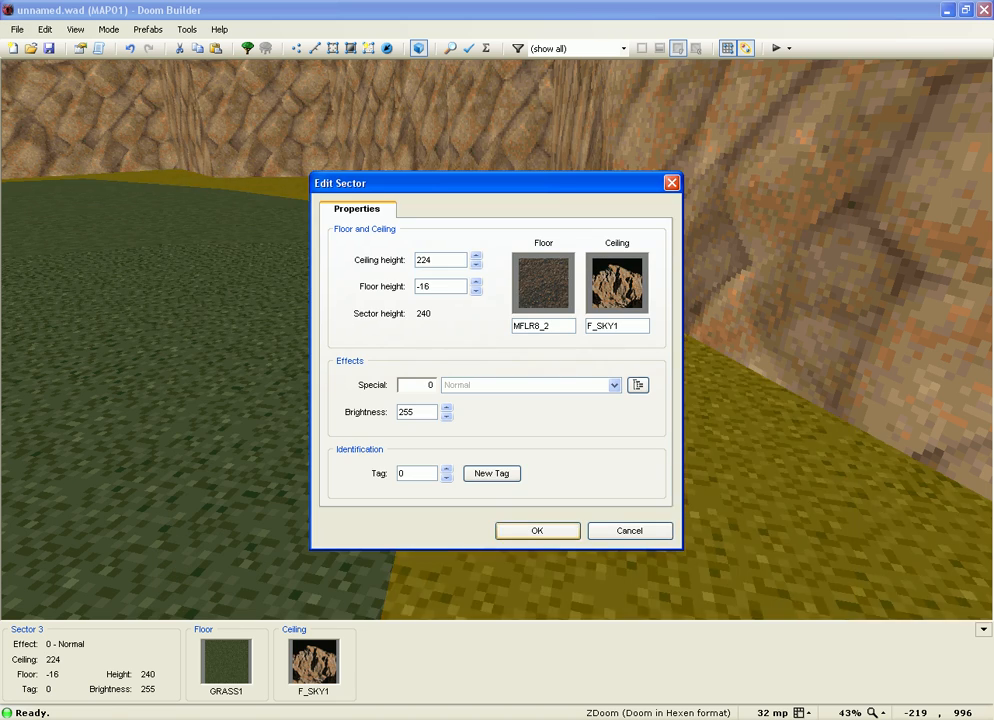
{"action": "key", "text": "Return"}
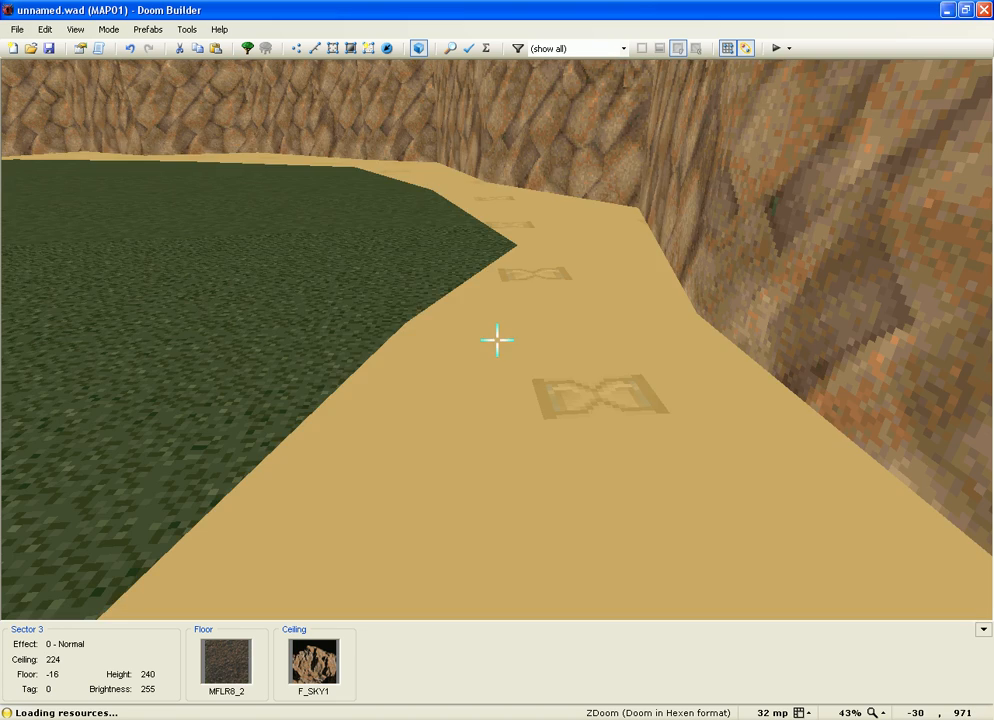
Step: Raise the ledge floor to height 48 above the grass
{"action": "right_click", "coordinate": [497, 340]}
{"action": "key", "text": "Return"}
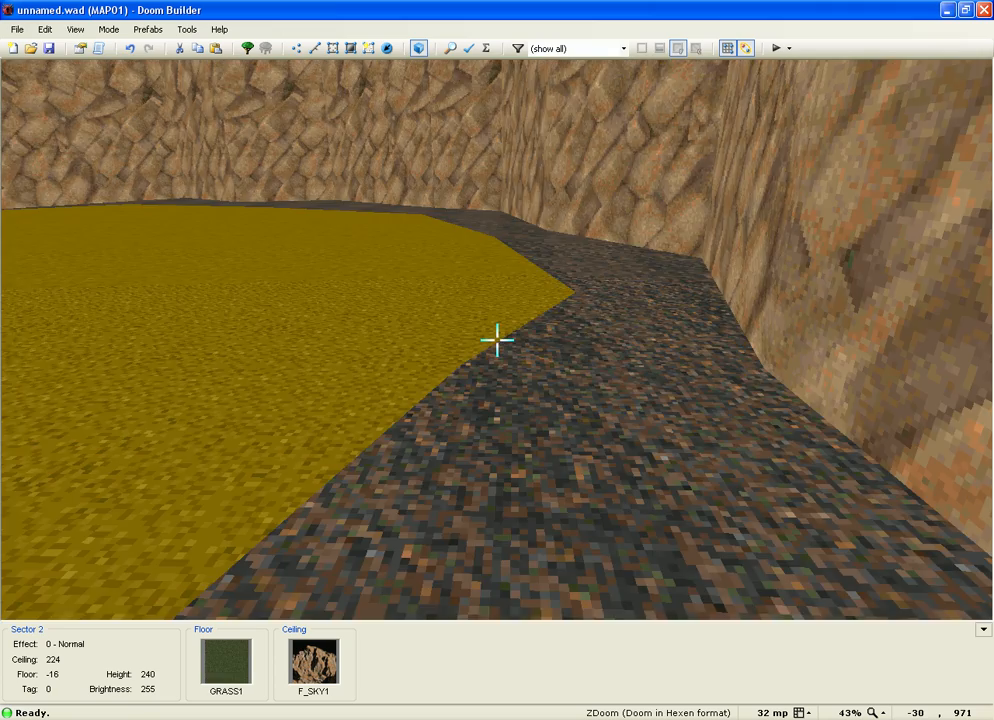
{"action": "scroll", "coordinate": [497, 340], "scroll_direction": "up", "scroll_amount": 6}
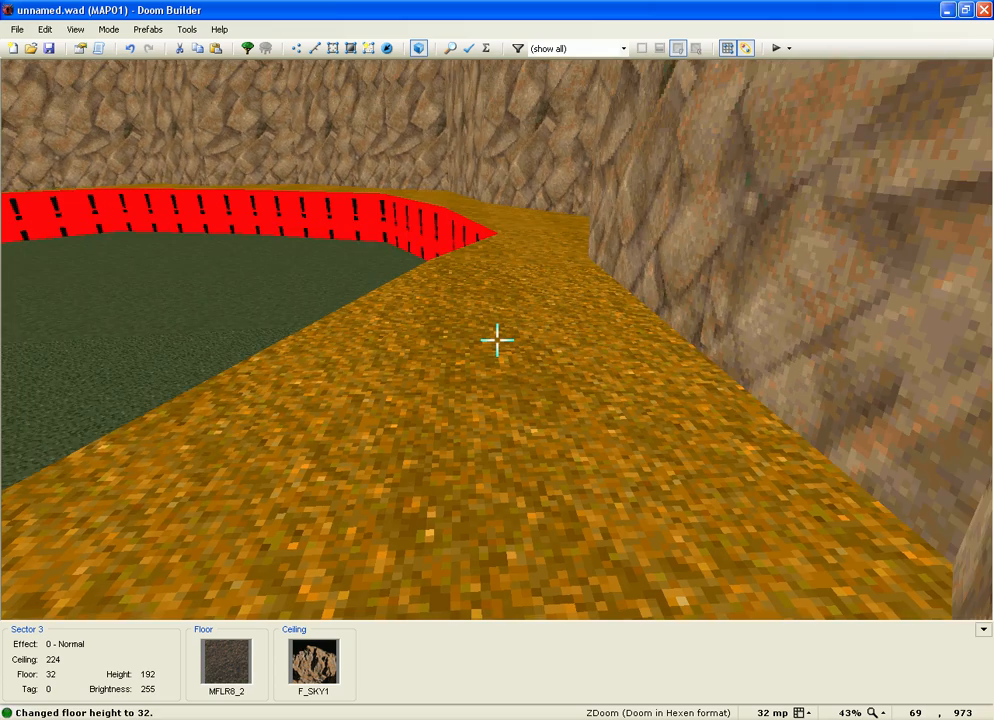
{"action": "scroll", "coordinate": [497, 340], "scroll_direction": "up", "scroll_amount": 5}
{"action": "scroll", "coordinate": [497, 340], "scroll_direction": "down", "scroll_amount": 2}
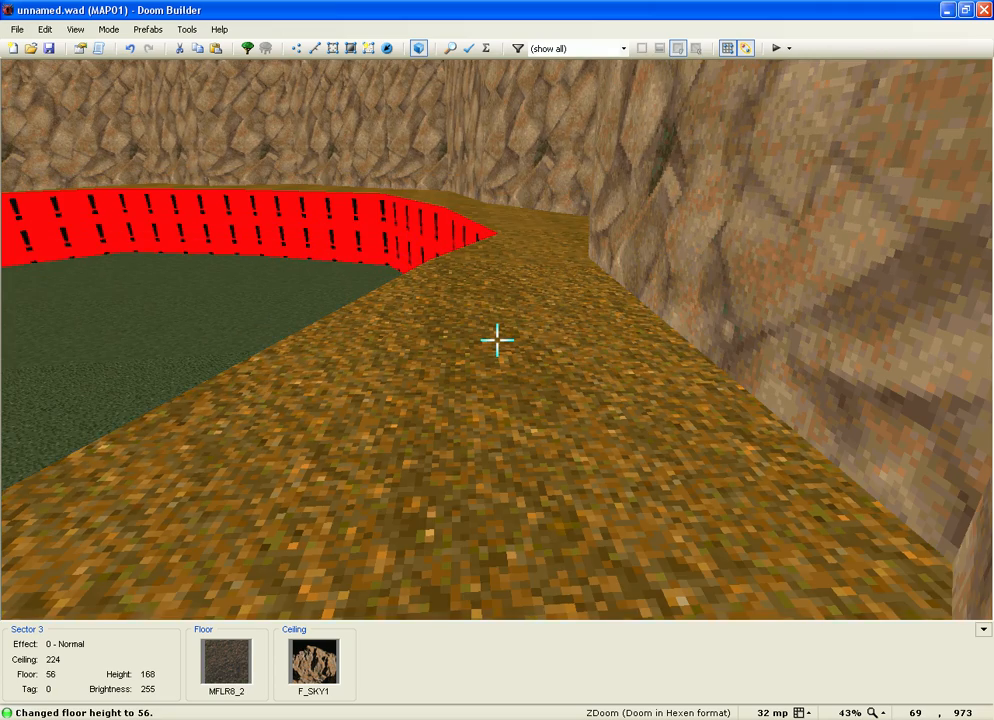
{"action": "scroll", "coordinate": [497, 340], "scroll_direction": "down", "scroll_amount": 1}
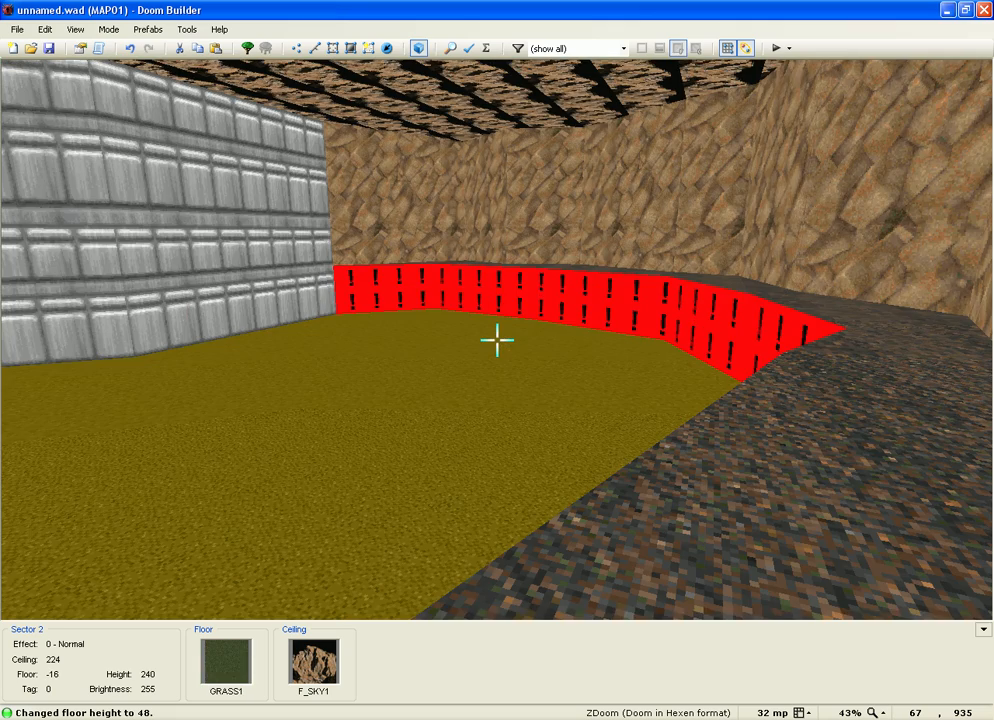
Step: Set ROCK5 as the front lower texture on the ledge's inner edge lines
{"action": "key", "text": "w"}
{"action": "scroll", "coordinate": [497, 340], "scroll_direction": "up", "scroll_amount": 3}
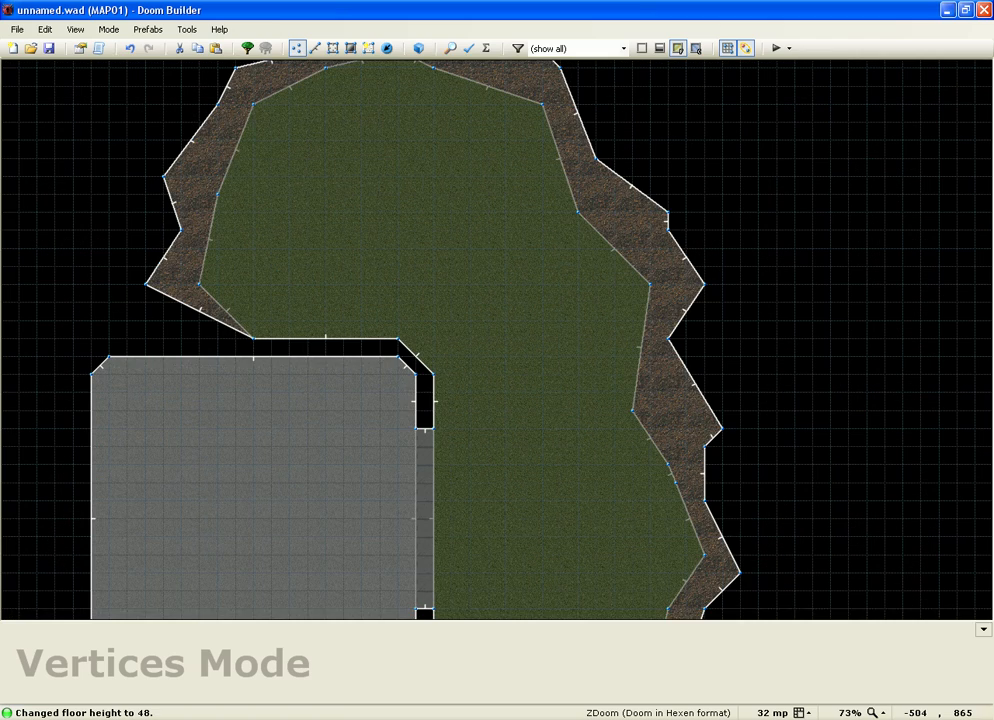
{"action": "key", "text": "s"}
{"action": "key", "text": "l"}
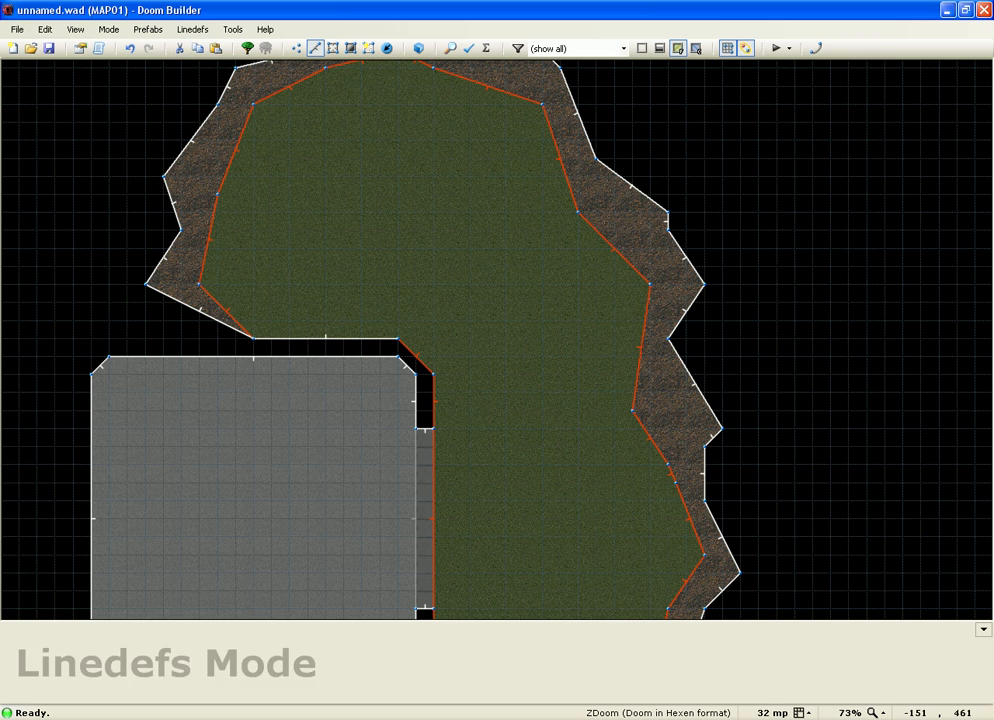
{"action": "scroll", "coordinate": [384, 351], "scroll_direction": "down", "scroll_amount": 4}
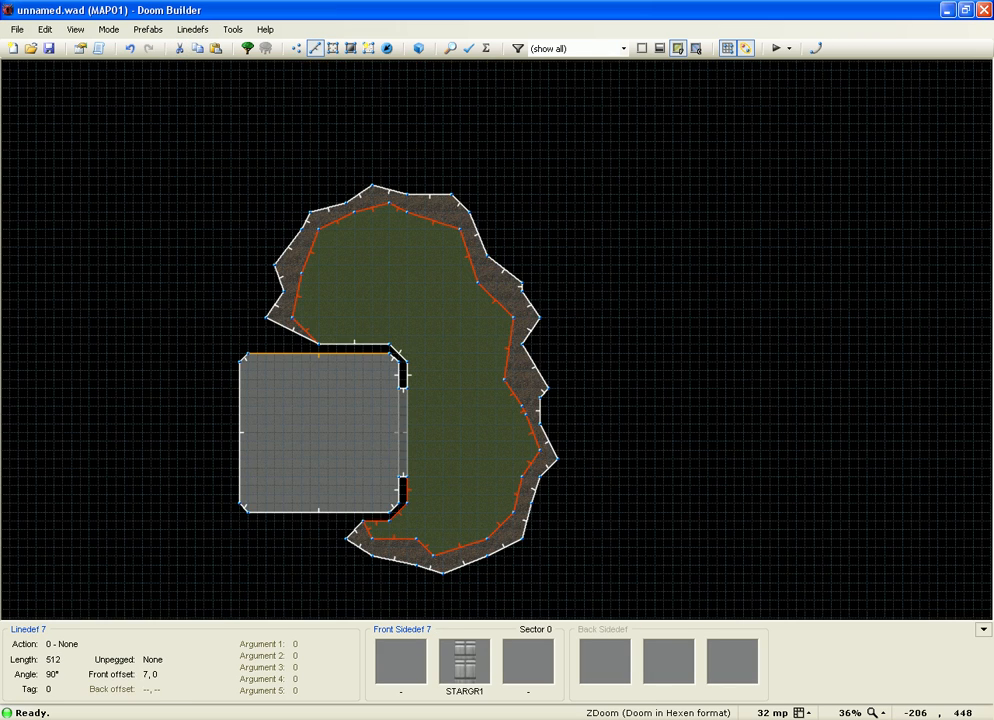
{"action": "scroll", "coordinate": [410, 490], "scroll_direction": "up", "scroll_amount": 2}
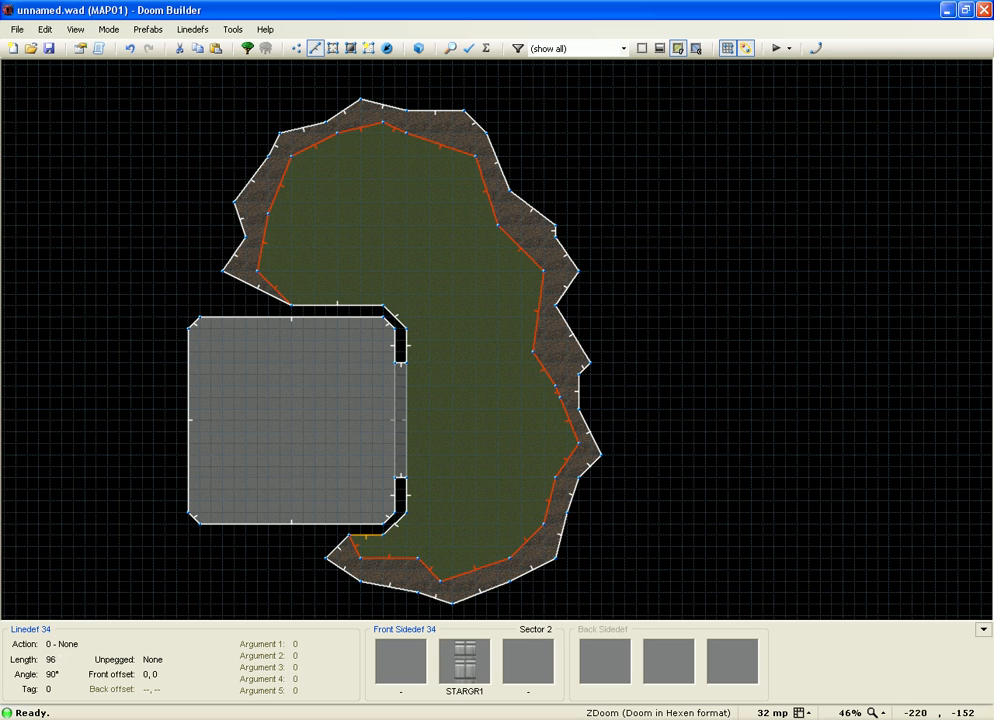
{"action": "right_click", "coordinate": [356, 538]}
{"action": "left_click", "coordinate": [392, 201]}
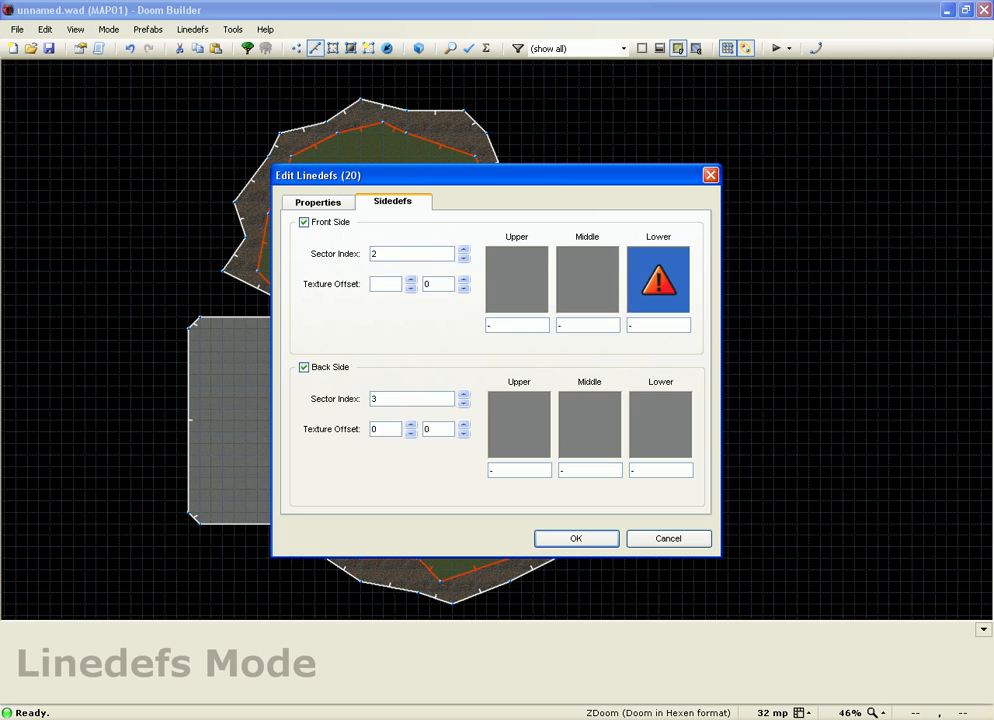
{"action": "left_click", "coordinate": [658, 279]}
{"action": "double_click", "coordinate": [362, 258]}
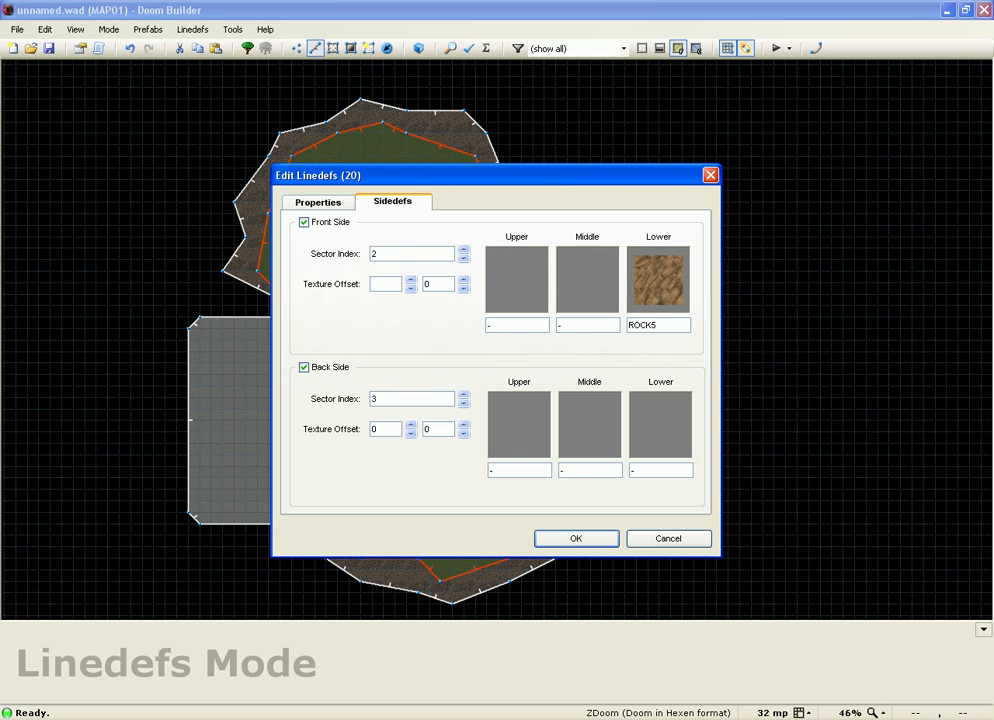
{"action": "key", "text": "Return"}
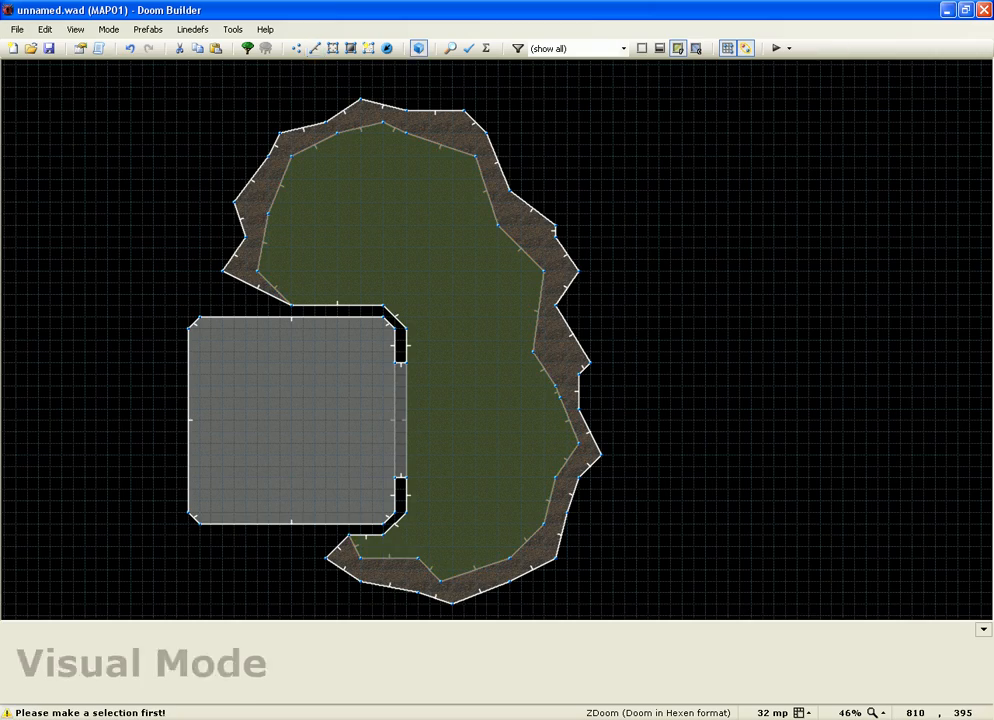
Step: Auto-align the ROCK5 textures on the ledge step walls in Visual Mode
{"action": "key", "text": "q"}
{"action": "key", "text": "w"}
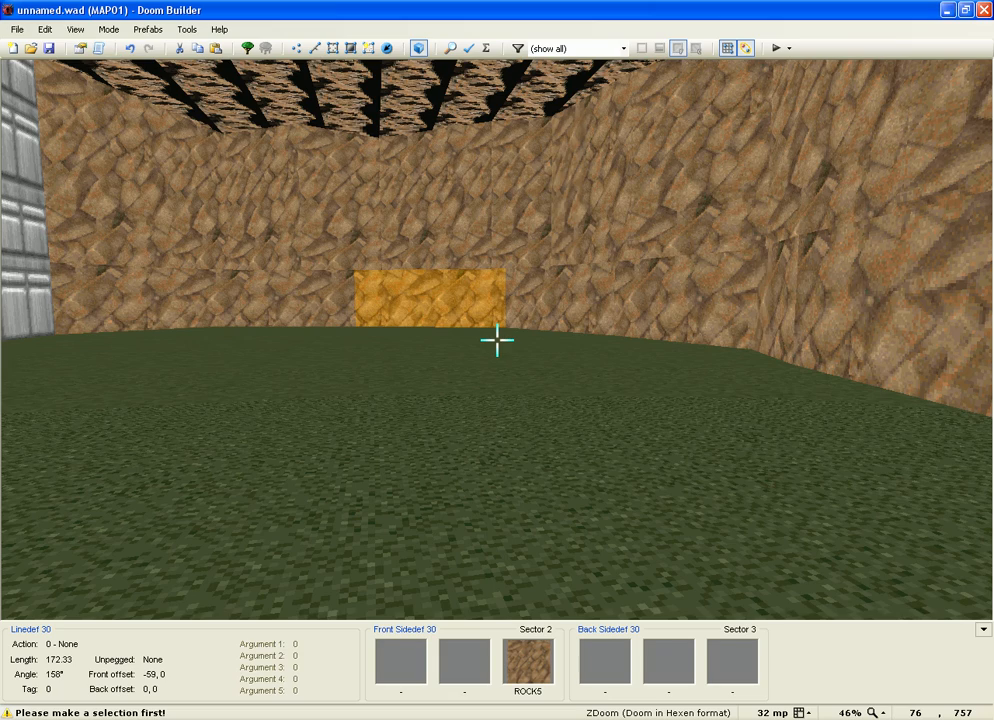
{"action": "key", "text": "w"}
{"action": "key", "text": "a"}
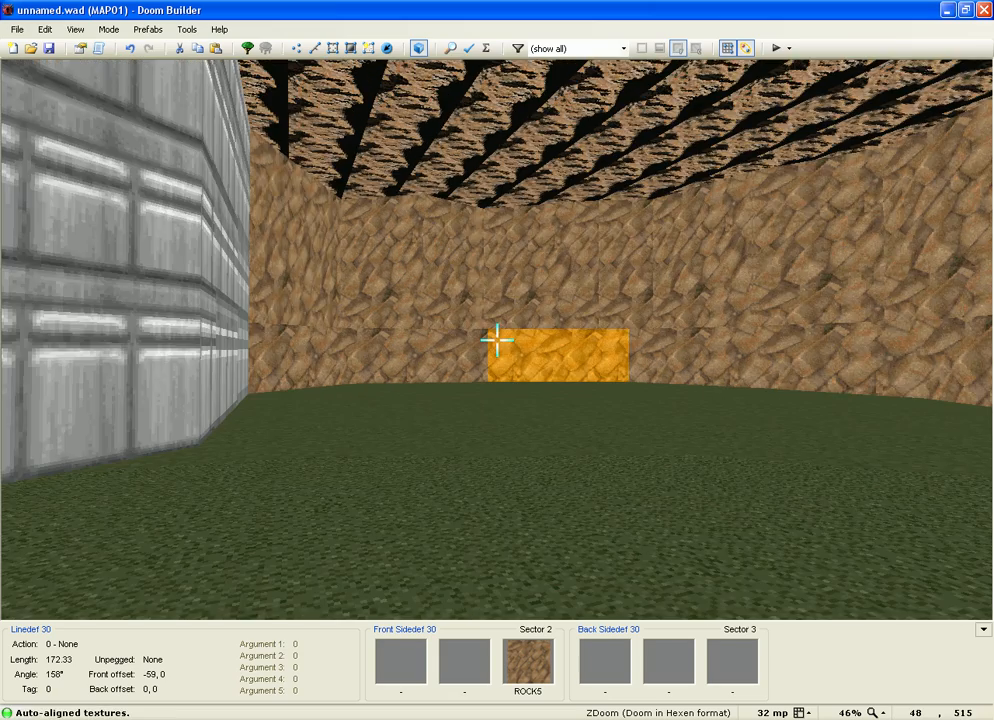
{"action": "key", "text": "a"}
{"action": "mouse_move", "coordinate": [497, 341]}
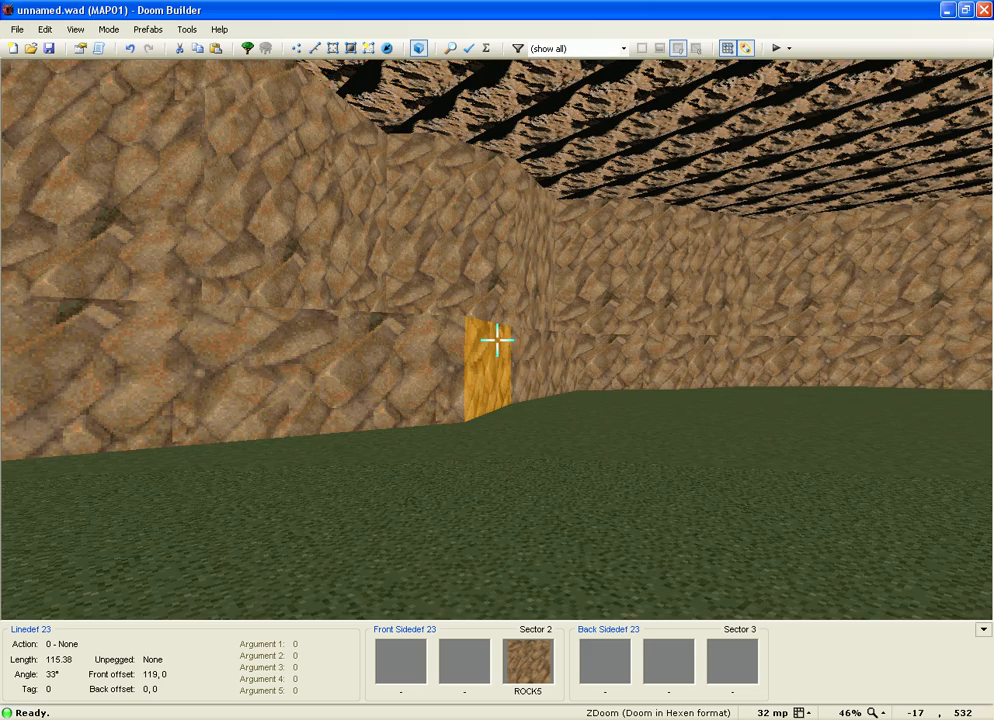
Step: Back on the 2D map, start the outer ledge outline and run it up the left side
{"action": "key", "text": "q"}
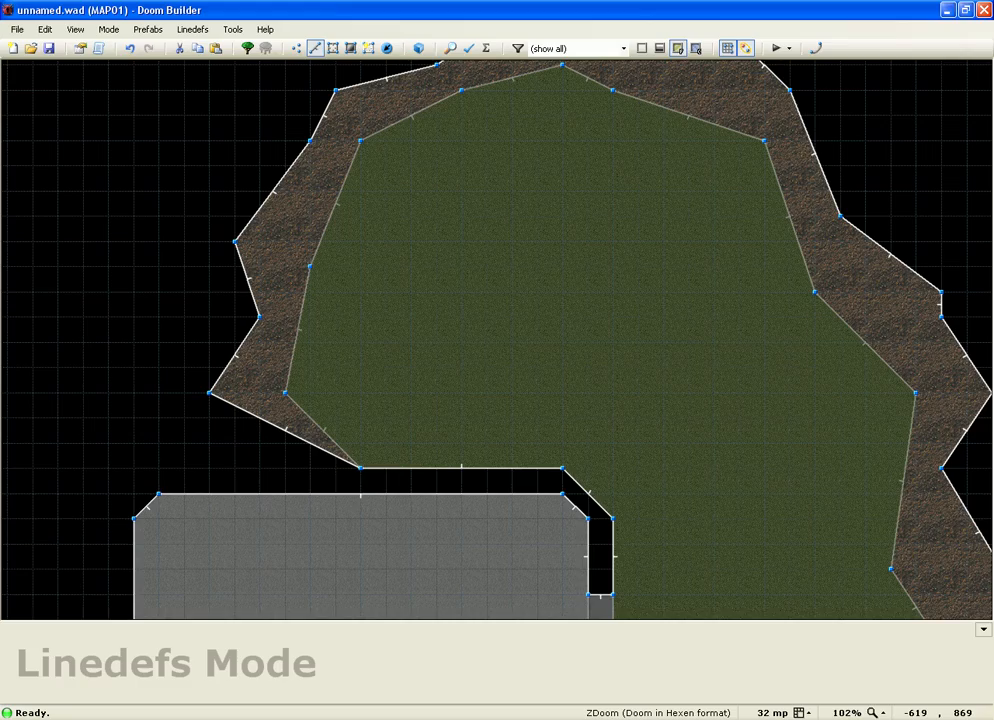
{"action": "scroll", "coordinate": [215, 242], "scroll_direction": "up", "scroll_amount": 1}
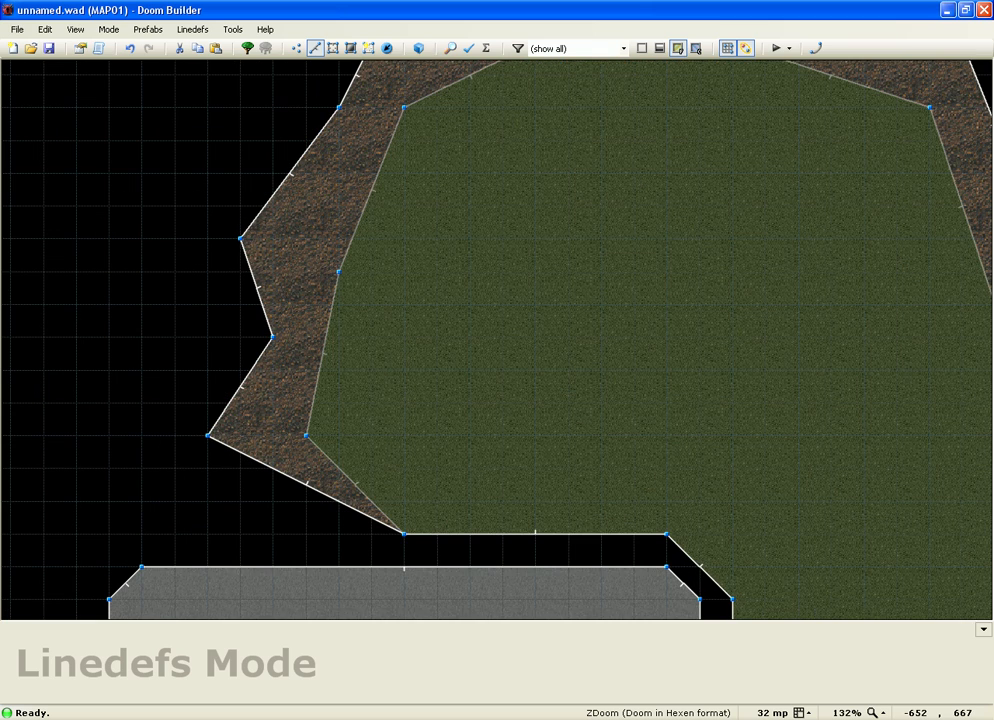
{"action": "scroll", "coordinate": [405, 532], "scroll_direction": "up", "scroll_amount": 1}
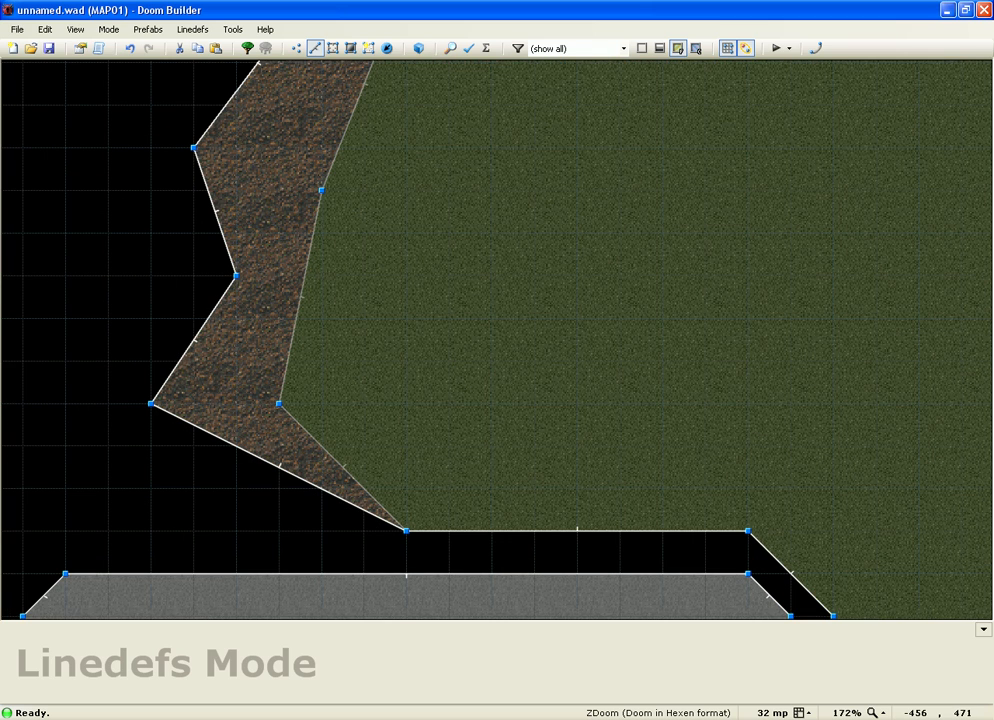
{"action": "key", "text": "d"}
{"action": "left_click", "coordinate": [405, 532]}
{"action": "left_click", "coordinate": [193, 531]}
{"action": "left_click", "coordinate": [65, 445]}
{"action": "left_click", "coordinate": [108, 318]}
{"action": "left_click", "coordinate": [65, 233]}
{"action": "left_click", "coordinate": [147, 107]}
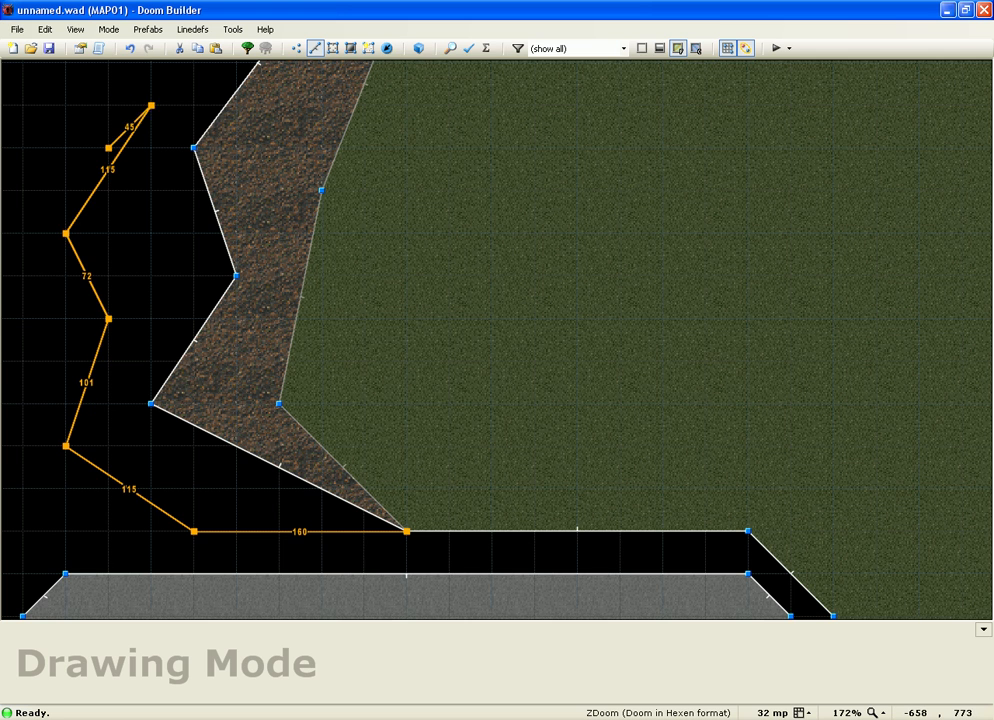
{"action": "scroll", "coordinate": [138, 146], "scroll_direction": "down", "scroll_amount": 3}
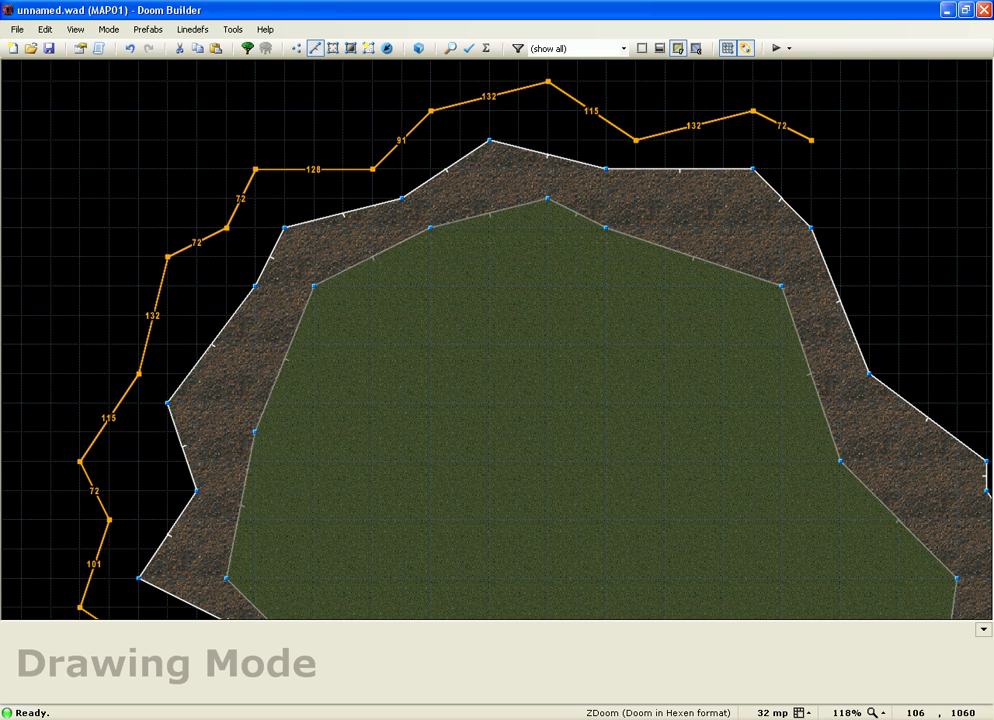
Step: Continue the outline across the top, down the outer right side and around the bottom
{"action": "left_click", "coordinate": [840, 169]}
{"action": "left_click", "coordinate": [899, 228]}
{"action": "left_click", "coordinate": [928, 286]}
{"action": "scroll", "coordinate": [633, 172], "scroll_direction": "down", "scroll_amount": 1}
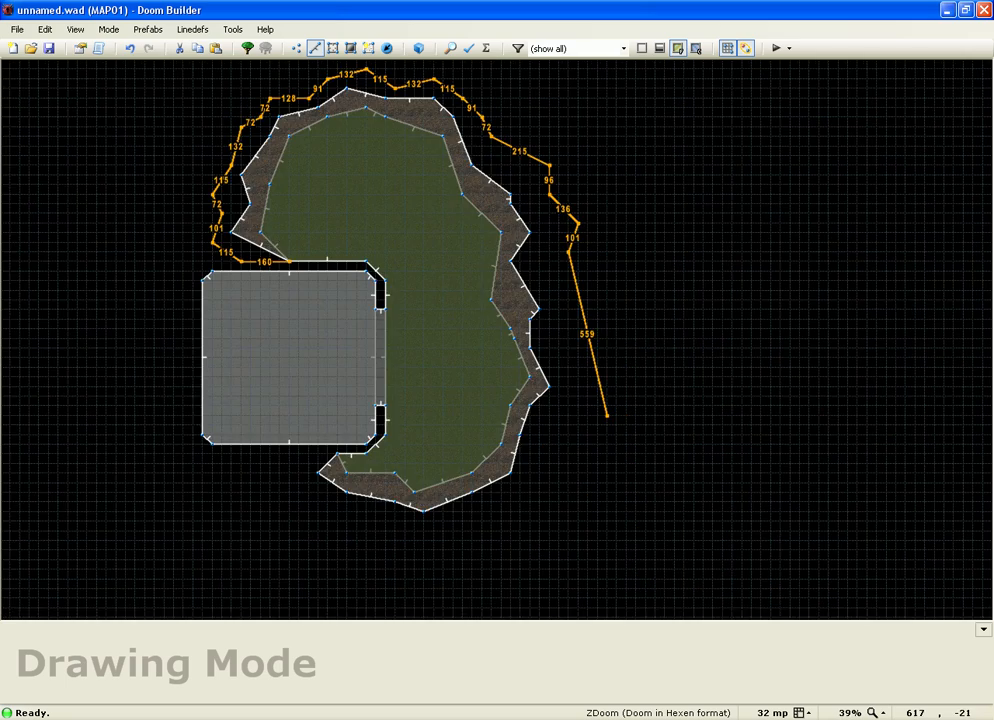
{"action": "left_click", "coordinate": [588, 319]}
{"action": "left_click", "coordinate": [569, 369]}
{"action": "left_click", "coordinate": [588, 424]}
{"action": "left_click", "coordinate": [549, 463]}
{"action": "left_click", "coordinate": [511, 521]}
{"action": "left_click", "coordinate": [452, 530]}
{"action": "left_click", "coordinate": [338, 540]}
{"action": "left_click", "coordinate": [301, 501]}
{"action": "left_click", "coordinate": [279, 463]}
{"action": "left_click", "coordinate": [317, 455]}
{"action": "left_click", "coordinate": [336, 456]}
Step: Add outline corners along the bottom of the dirt border and around the right-hand bend
{"action": "scroll", "coordinate": [338, 462], "scroll_direction": "up", "scroll_amount": 2}
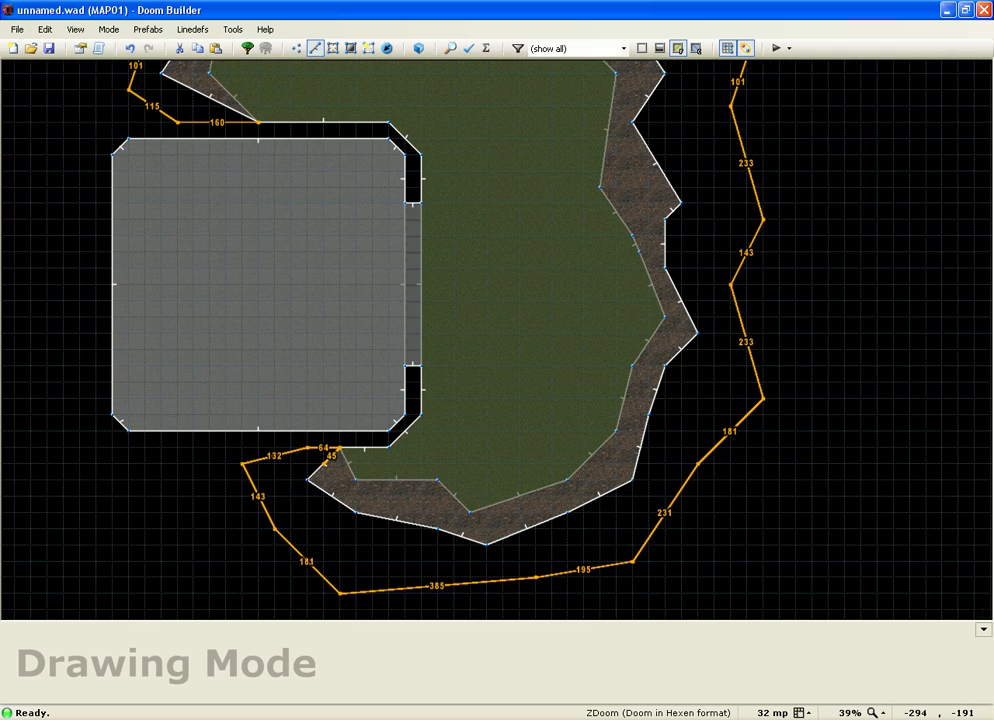
{"action": "left_click", "coordinate": [318, 468]}
{"action": "scroll", "coordinate": [333, 455], "scroll_direction": "up", "scroll_amount": 3}
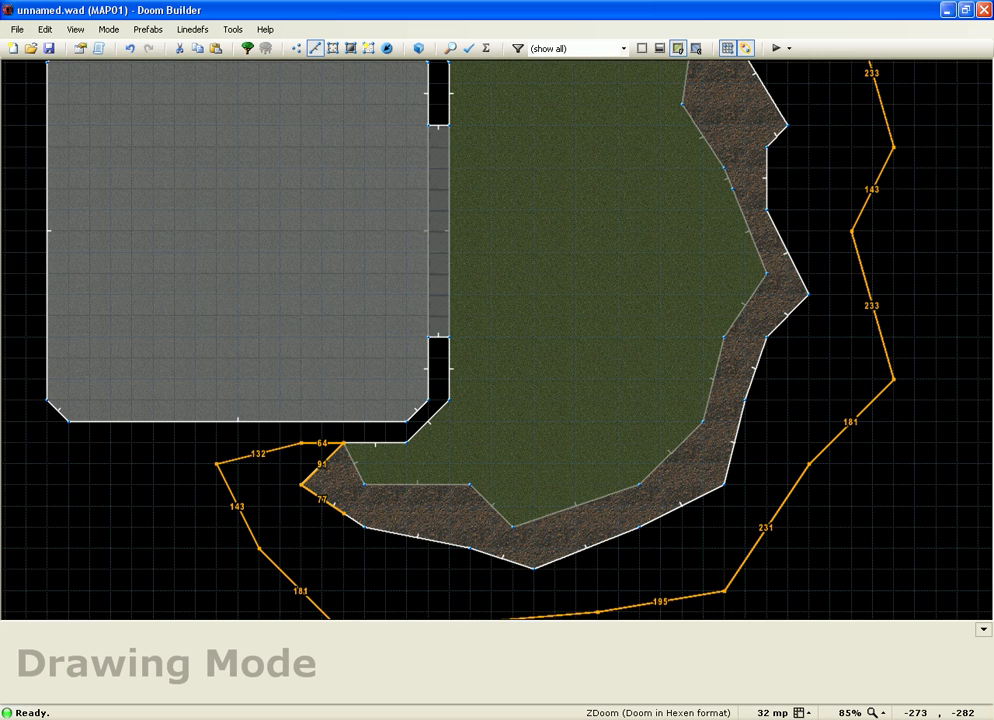
{"action": "left_click", "coordinate": [363, 526]}
{"action": "left_click", "coordinate": [470, 548]}
{"action": "left_click", "coordinate": [533, 568]}
{"action": "left_click", "coordinate": [640, 527]}
{"action": "left_click", "coordinate": [722, 487]}
{"action": "left_click", "coordinate": [744, 402]}
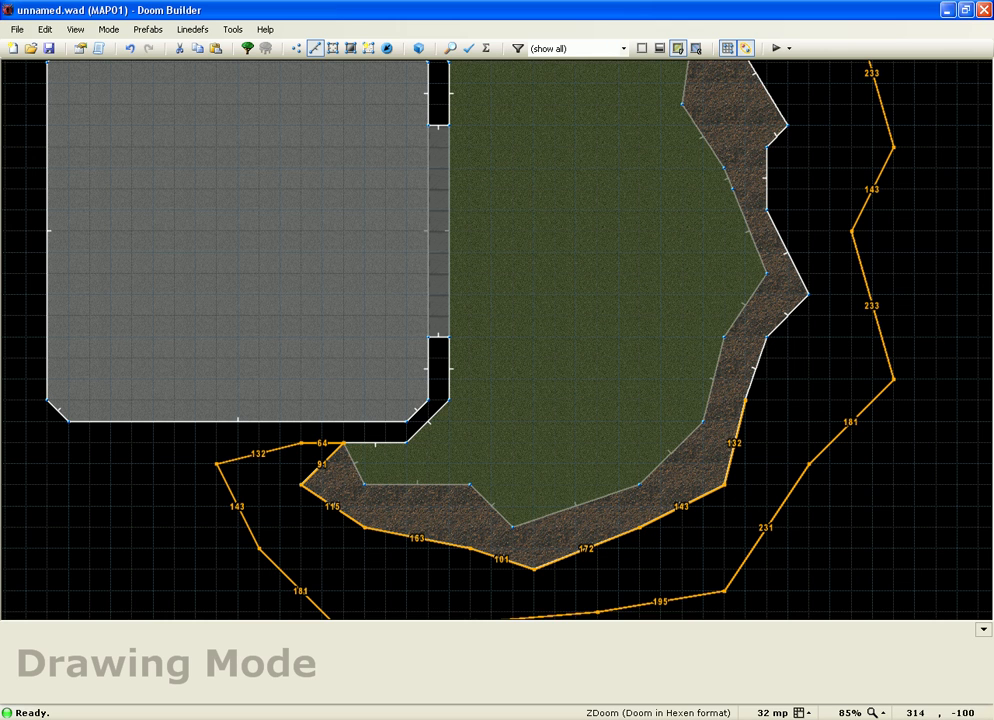
{"action": "left_click", "coordinate": [766, 336]}
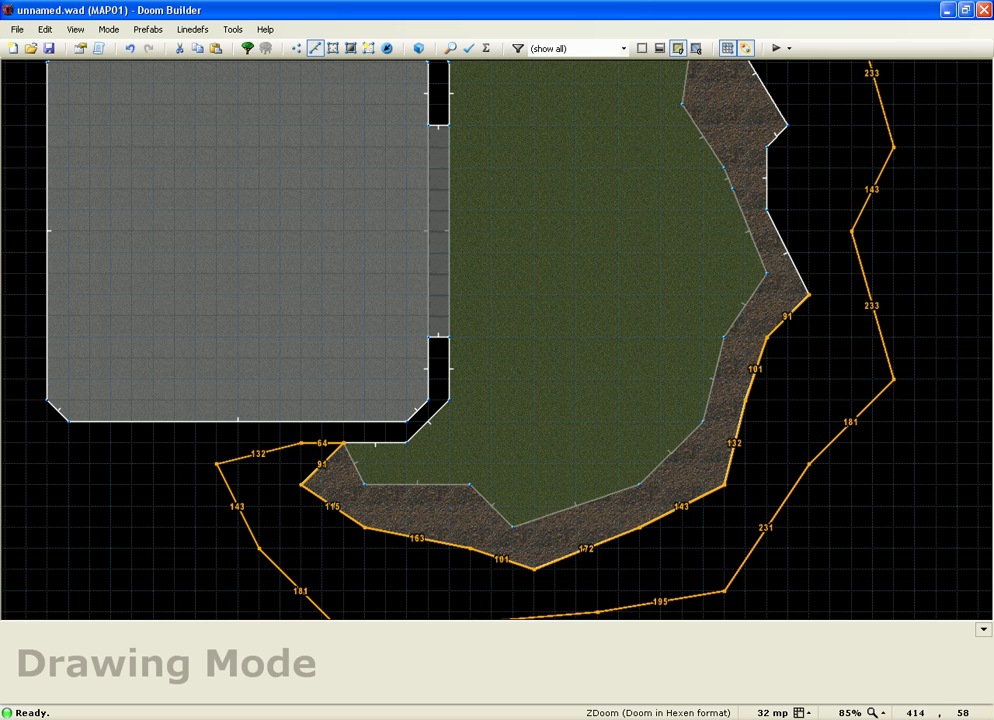
{"action": "left_click", "coordinate": [808, 294]}
{"action": "left_click", "coordinate": [766, 210]}
{"action": "left_click", "coordinate": [766, 147]}
{"action": "left_click", "coordinate": [786, 125]}
Step: Extend the outline up the right edge, across the top and down the left, then close it
{"action": "scroll", "coordinate": [790, 445], "scroll_direction": "down", "scroll_amount": 2}
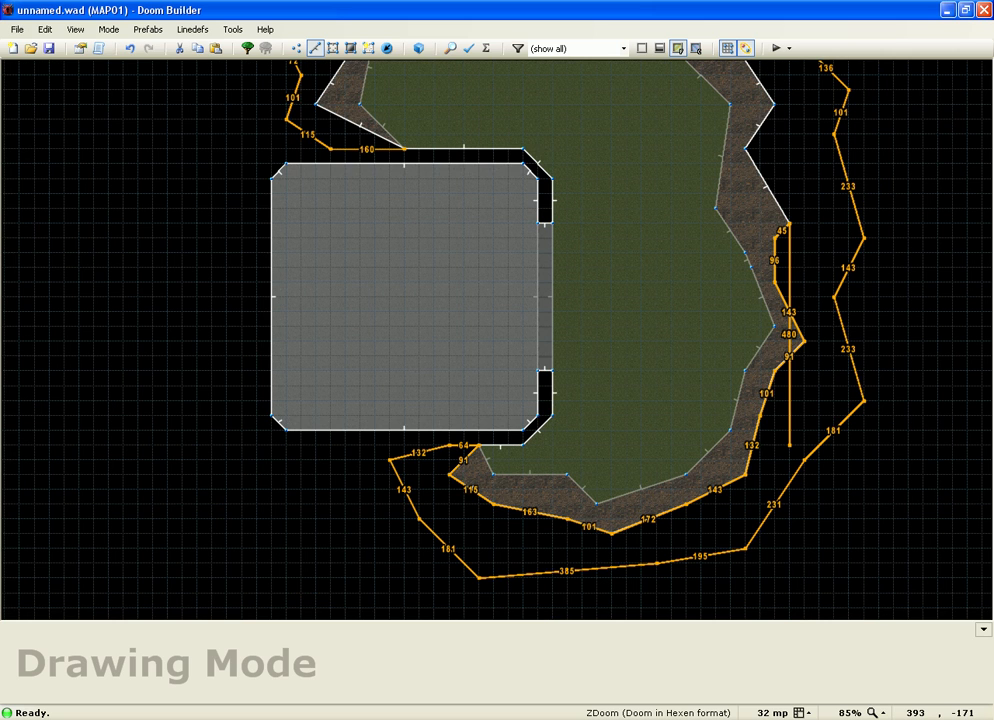
{"action": "scroll", "coordinate": [790, 445], "scroll_direction": "up", "scroll_amount": 2}
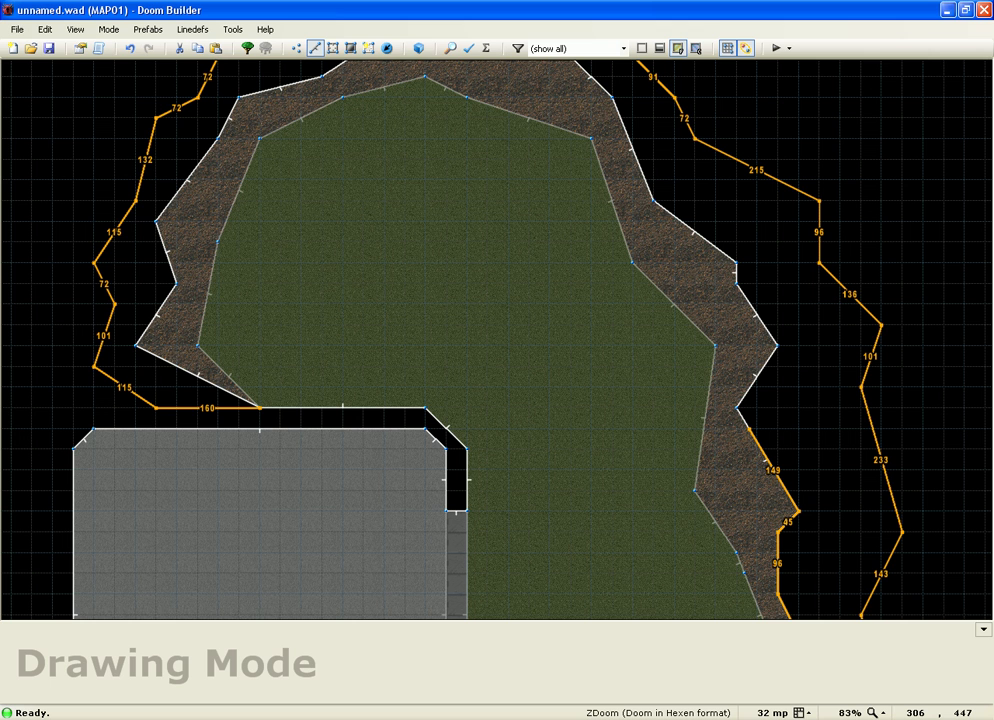
{"action": "left_click", "coordinate": [737, 408]}
{"action": "left_click", "coordinate": [778, 346]}
{"action": "left_click", "coordinate": [737, 283]}
{"action": "left_click", "coordinate": [737, 263]}
{"action": "left_click", "coordinate": [653, 200]}
{"action": "scroll", "coordinate": [653, 303], "scroll_direction": "down", "scroll_amount": 2}
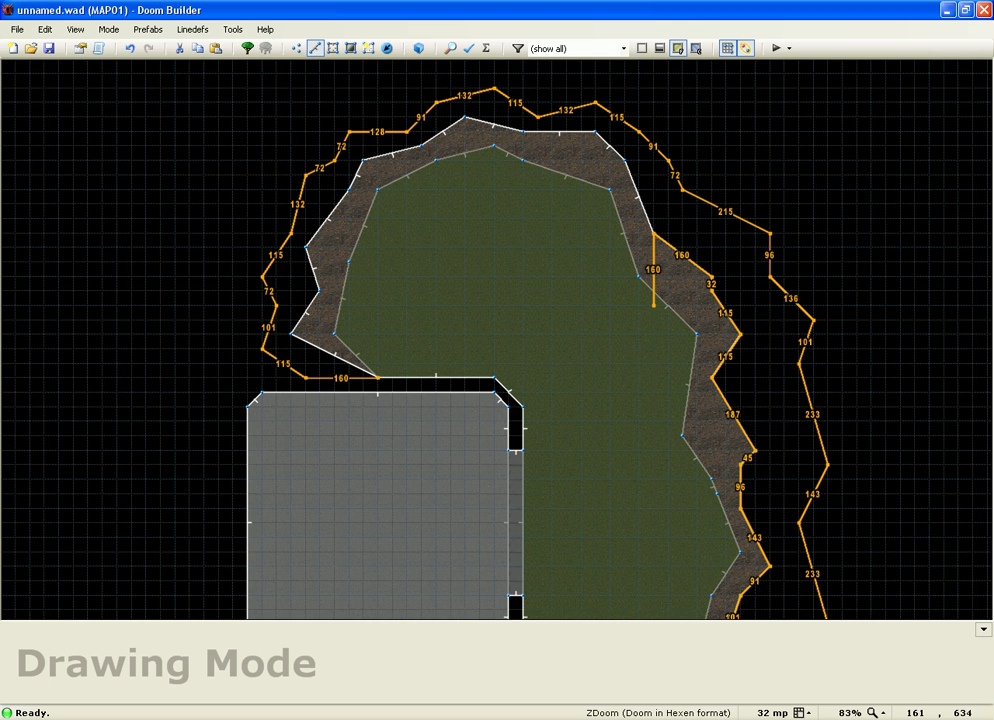
{"action": "scroll", "coordinate": [624, 161], "scroll_direction": "up", "scroll_amount": 2}
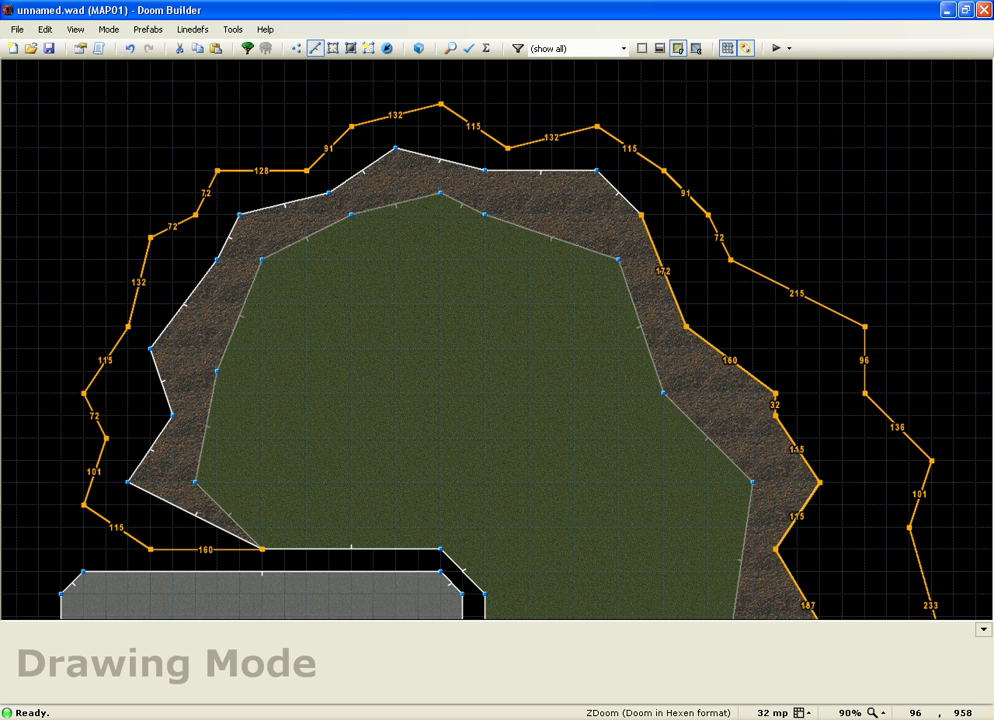
{"action": "left_click", "coordinate": [328, 190]}
{"action": "left_click", "coordinate": [240, 213]}
{"action": "left_click", "coordinate": [217, 260]}
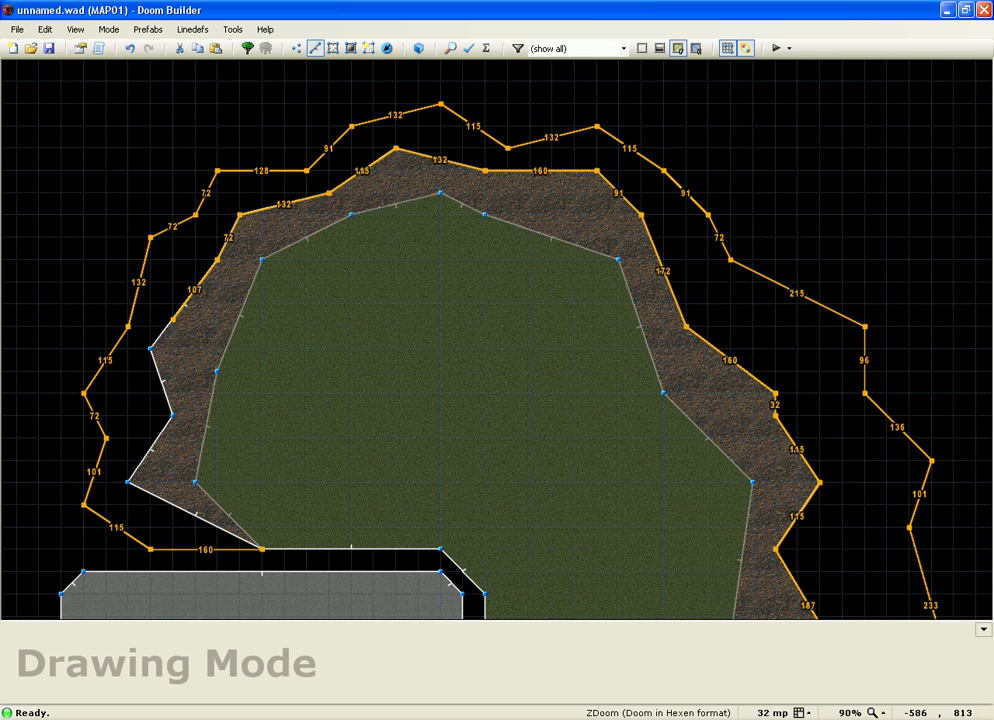
{"action": "left_click", "coordinate": [150, 348]}
{"action": "left_click", "coordinate": [172, 415]}
{"action": "left_click", "coordinate": [128, 482]}
{"action": "left_click", "coordinate": [262, 549]}
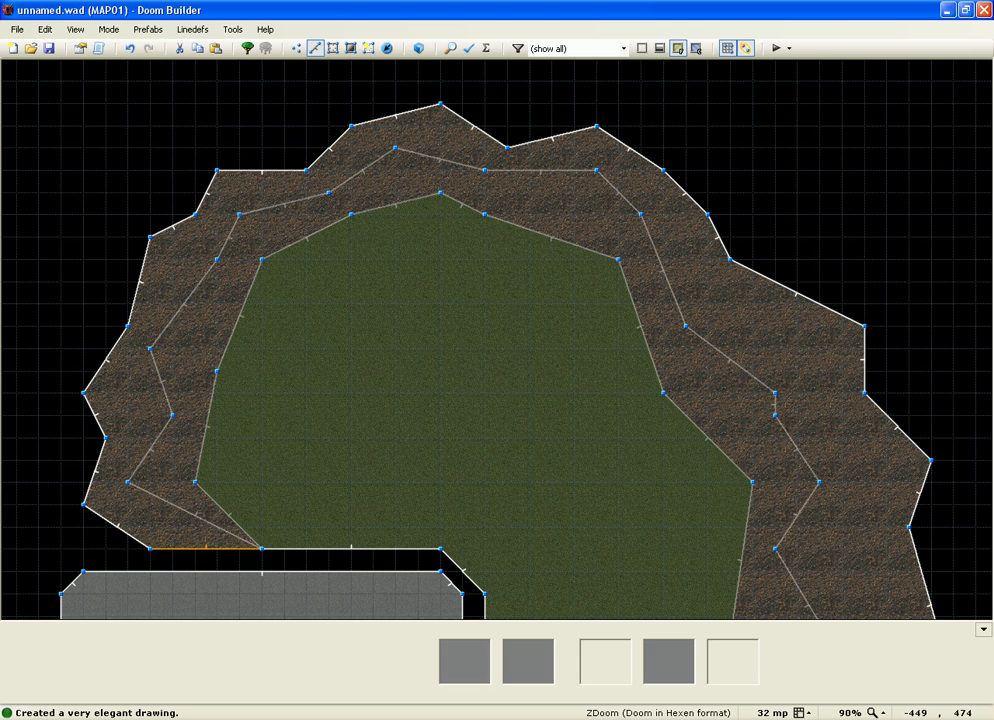
Step: In 3D Visual Mode, raise the new outer ledge floor to height 96
{"action": "key", "text": "w"}
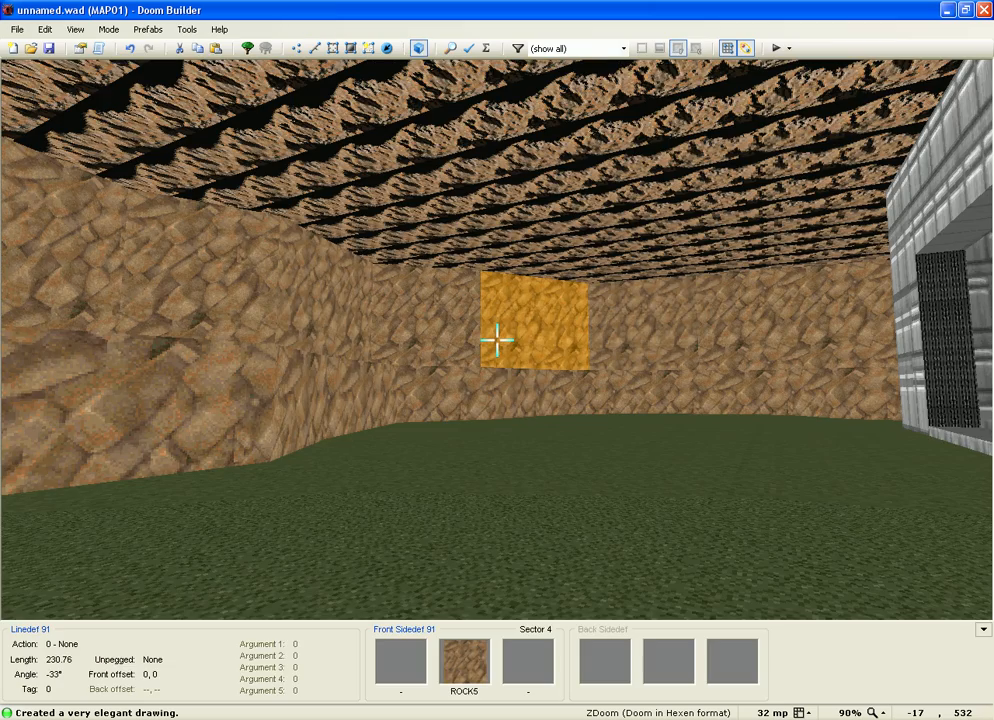
{"action": "key", "text": "e"}
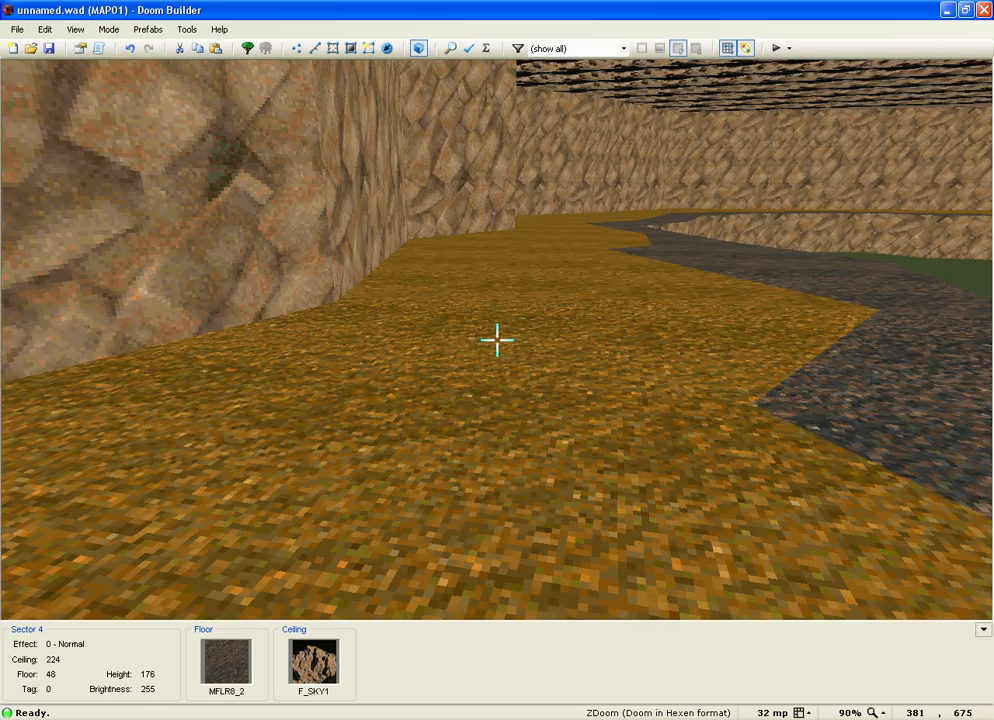
{"action": "scroll", "coordinate": [497, 340], "scroll_direction": "up", "scroll_amount": 2}
{"action": "scroll", "coordinate": [497, 340], "scroll_direction": "up", "scroll_amount": 7}
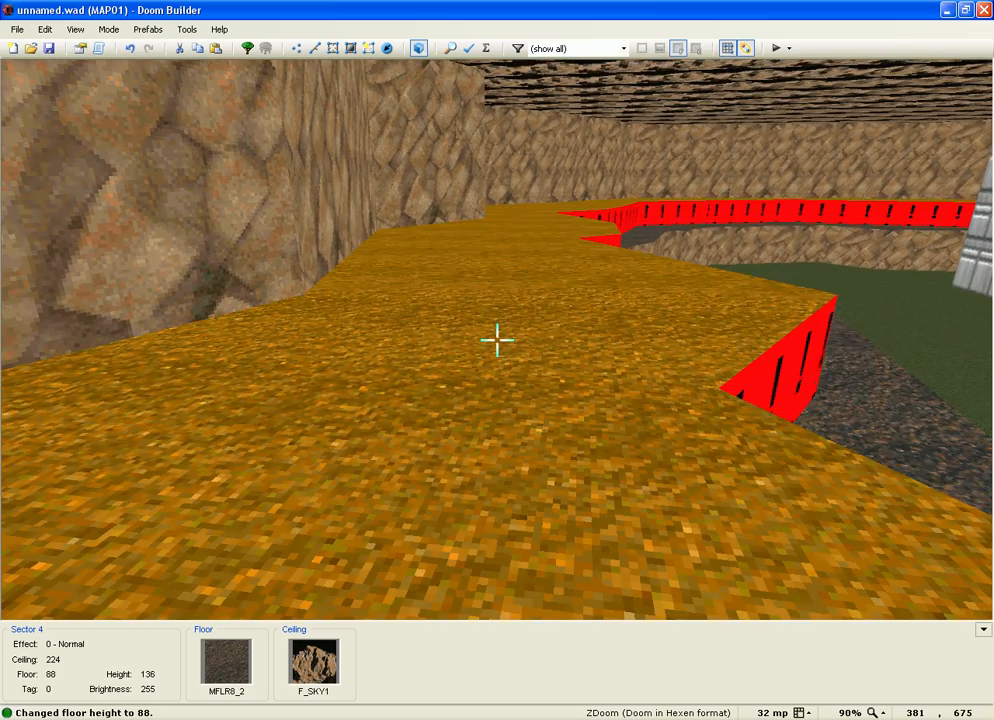
{"action": "scroll", "coordinate": [497, 340], "scroll_direction": "down", "scroll_amount": 1}
{"action": "scroll", "coordinate": [497, 340], "scroll_direction": "up", "scroll_amount": 3}
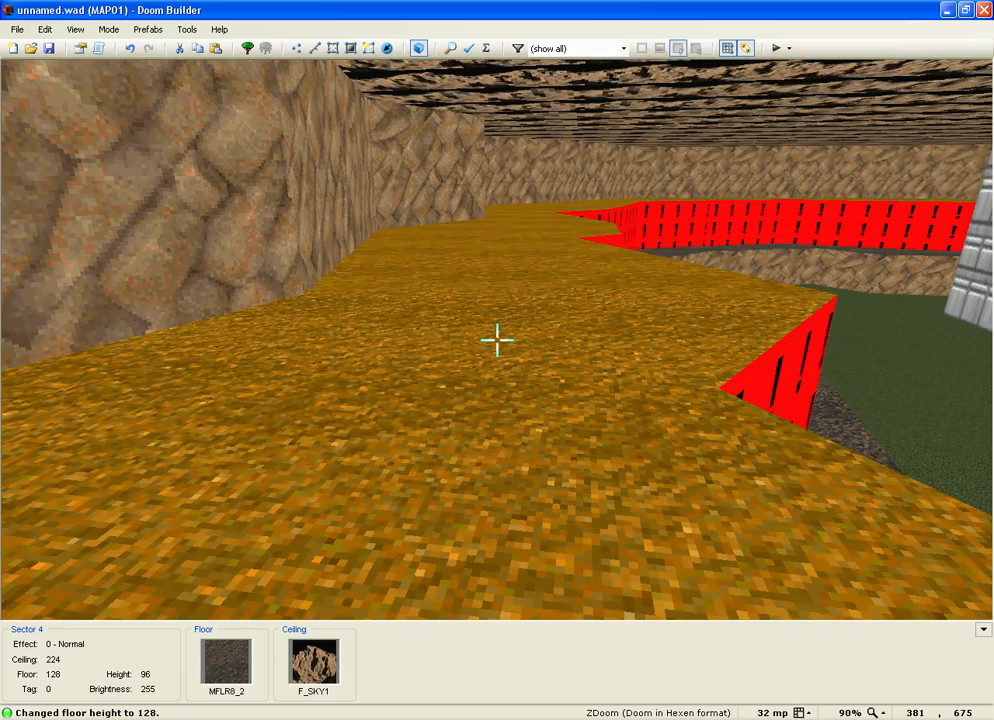
Step: Fly around the raised ledge to inspect its untextured walls and floor from several angles
{"action": "key", "text": "f"}
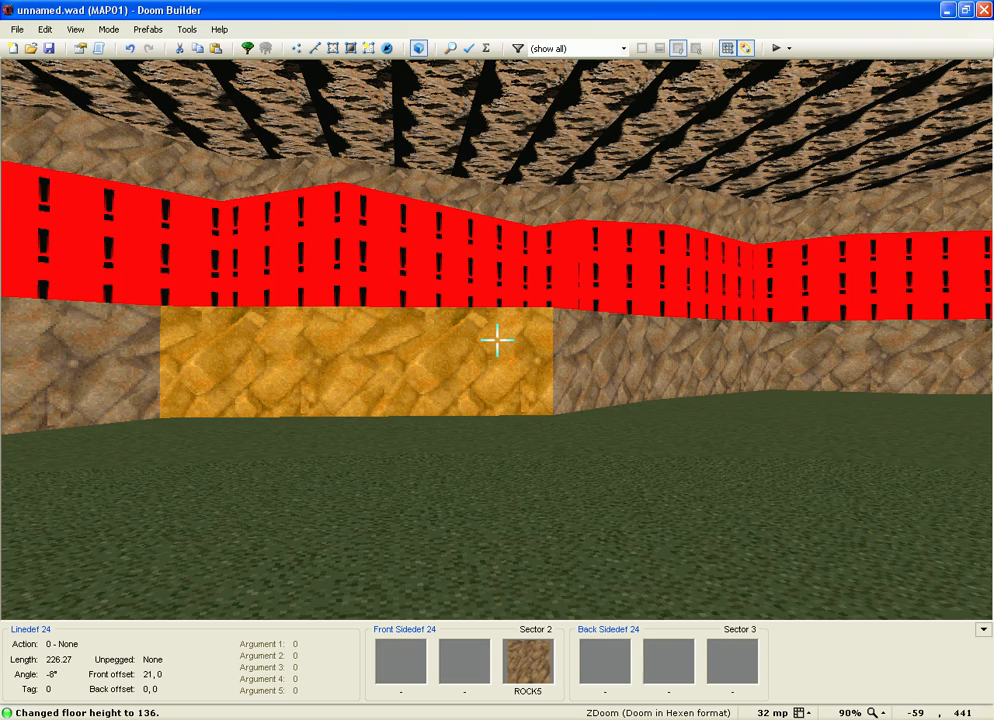
{"action": "key", "text": "e"}
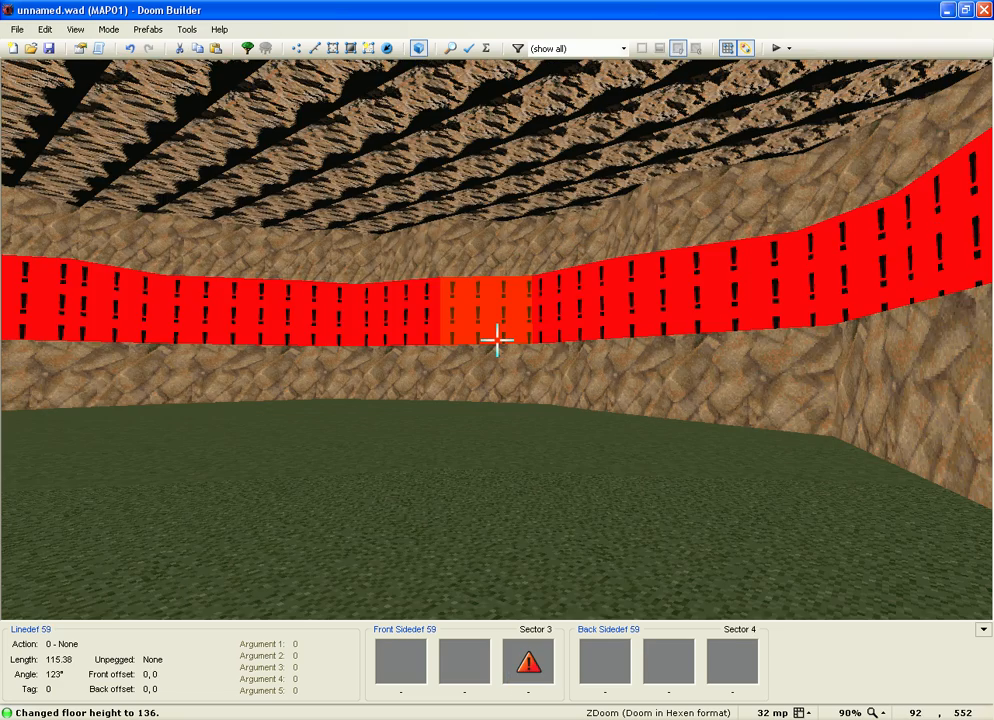
{"action": "key", "text": "e"}
{"action": "key", "text": "e"}
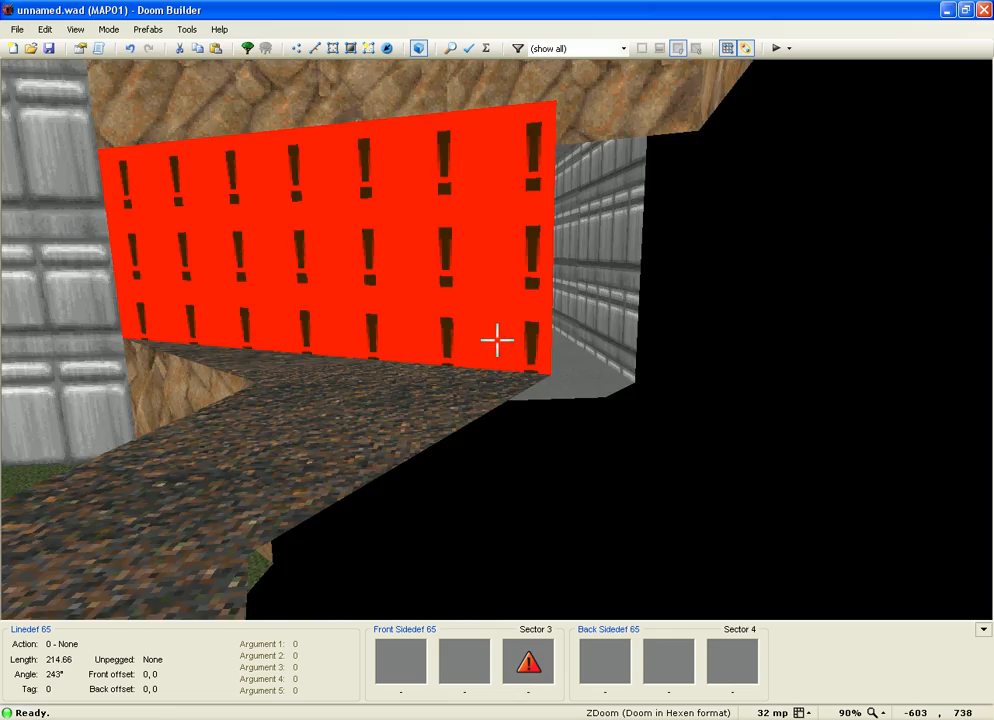
{"action": "key", "text": "d"}
{"action": "key", "text": "e"}
{"action": "scroll", "coordinate": [497, 340], "scroll_direction": "down", "scroll_amount": 3}
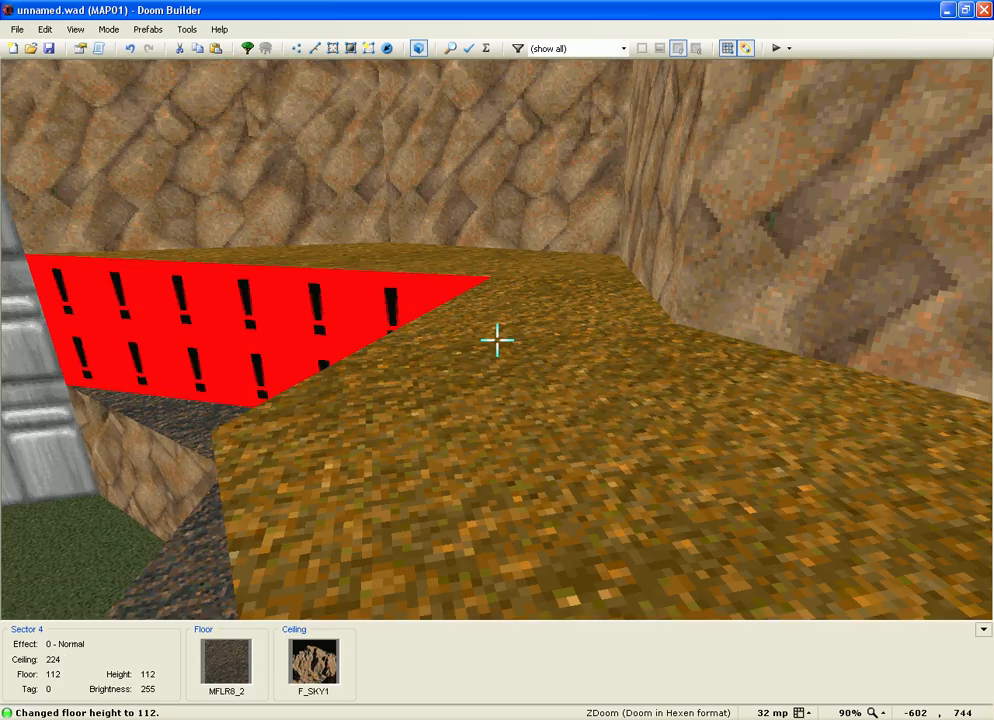
{"action": "key", "text": "e"}
{"action": "key", "text": "e"}
{"action": "key", "text": "e"}
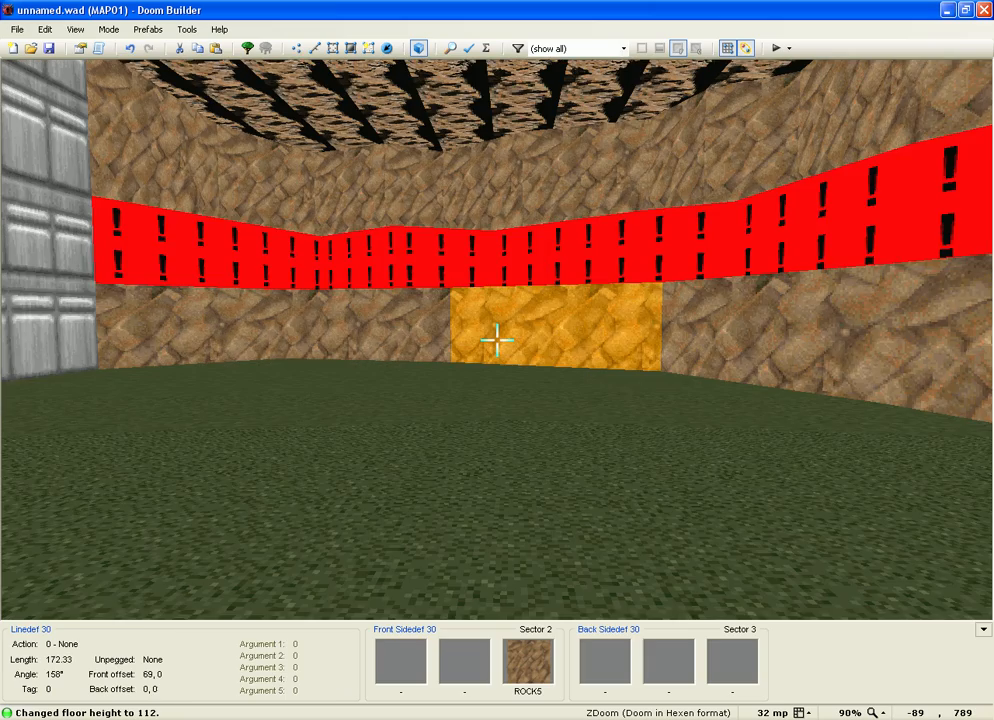
{"action": "key", "text": "e"}
{"action": "key", "text": "f"}
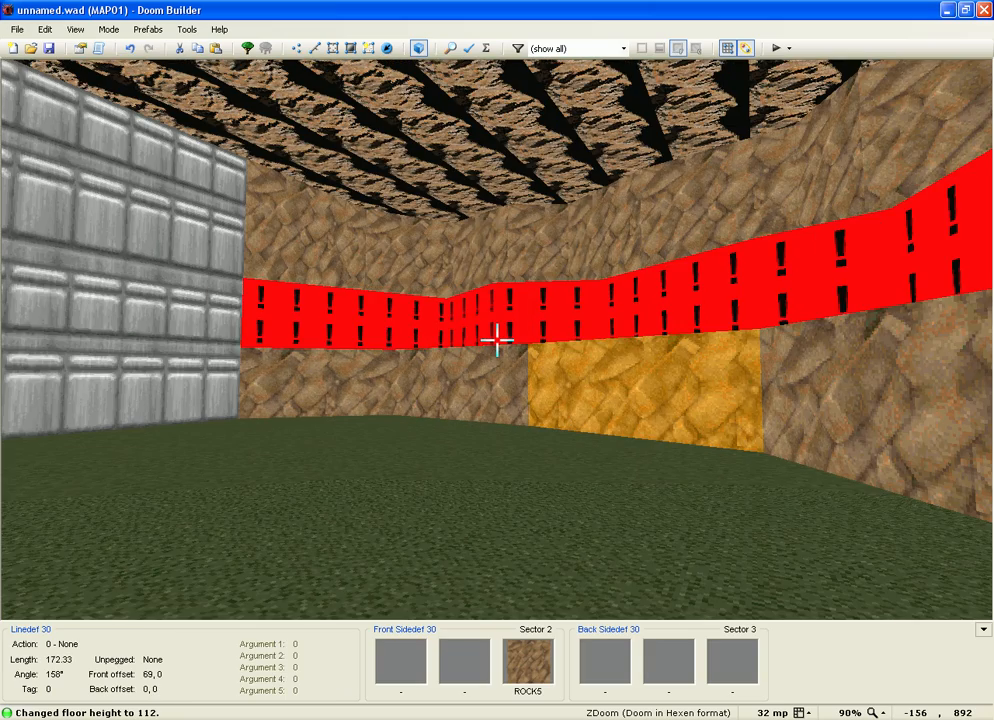
{"action": "key", "text": "e"}
{"action": "key", "text": "f"}
{"action": "scroll", "coordinate": [497, 340], "scroll_direction": "down", "scroll_amount": 2}
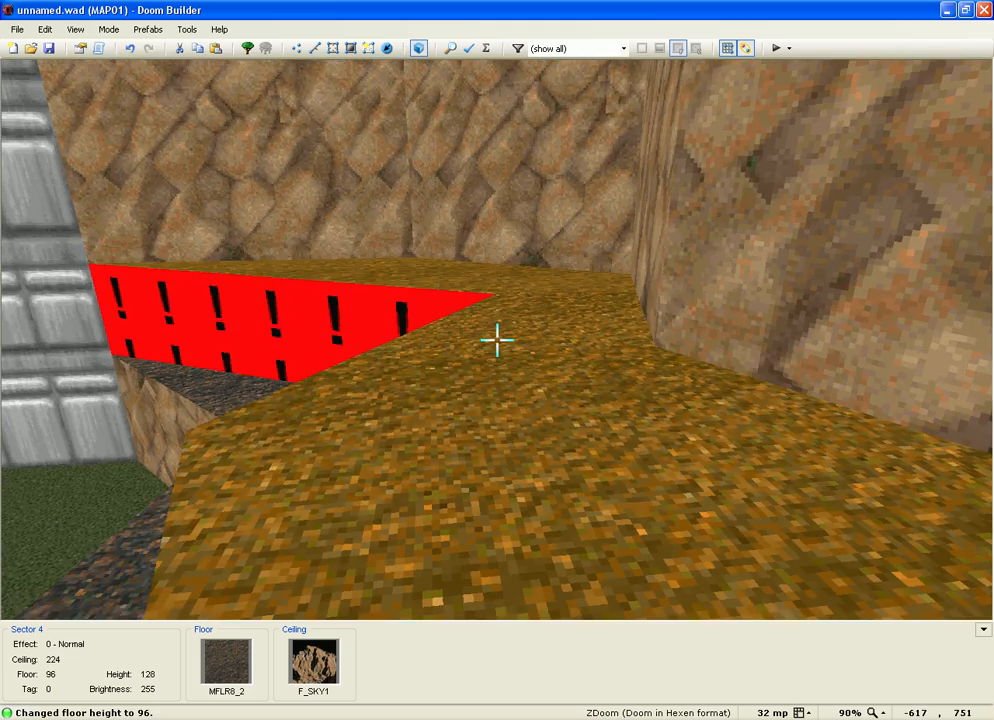
Step: Look over the ledge wall from a few more angles in 3D, then return to the 2D map
{"action": "key", "text": "e"}
{"action": "key", "text": "s"}
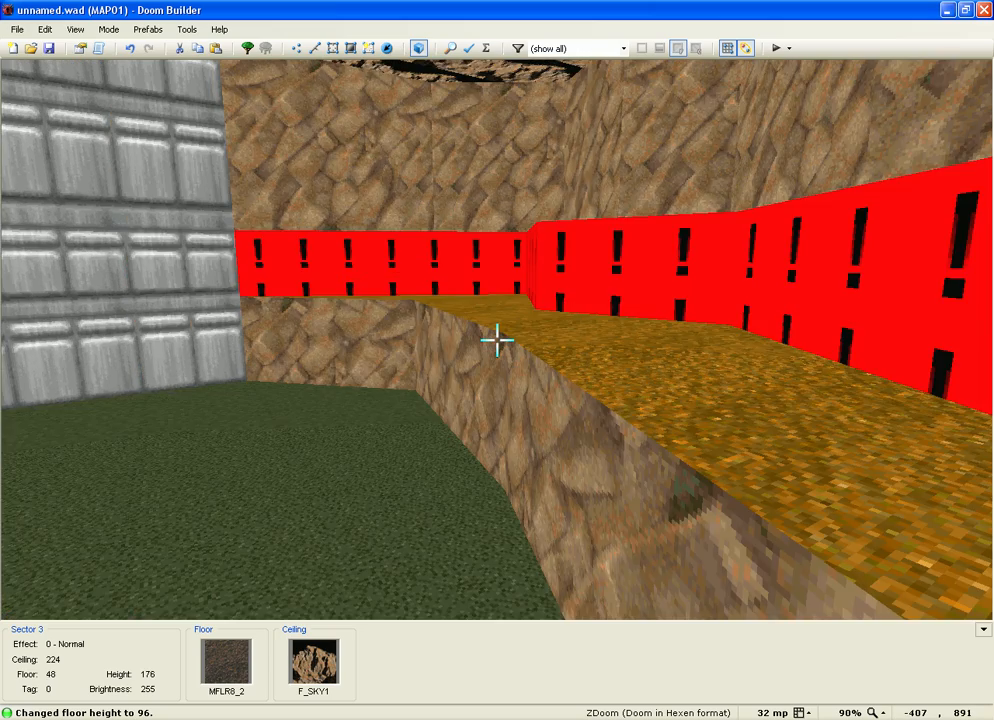
{"action": "key", "text": "s"}
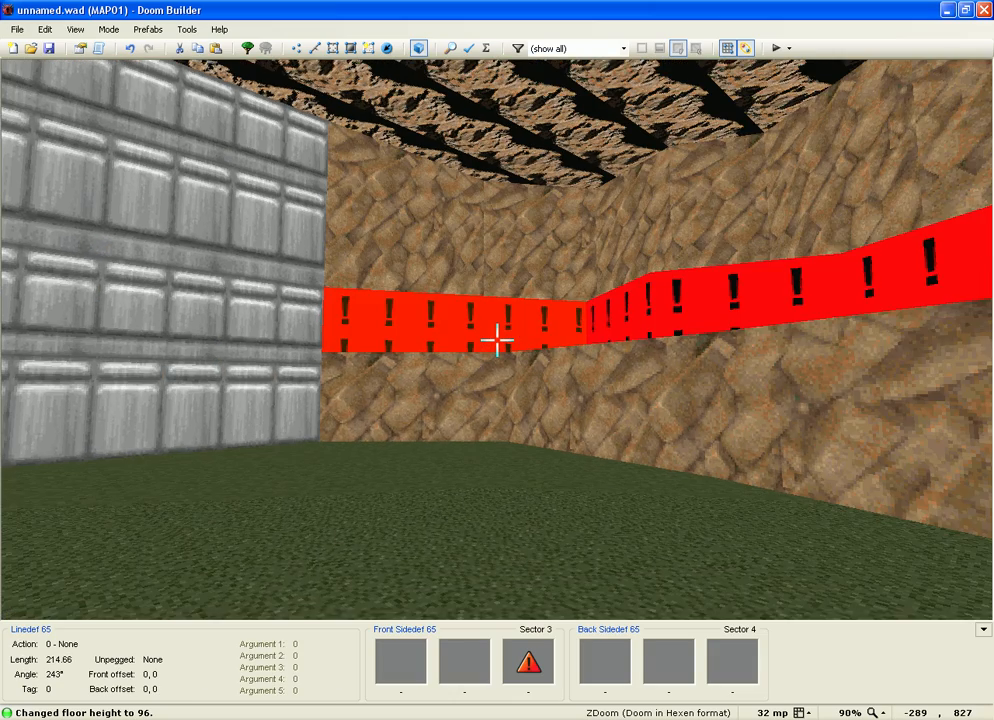
{"action": "key", "text": "s"}
{"action": "key", "text": "q"}
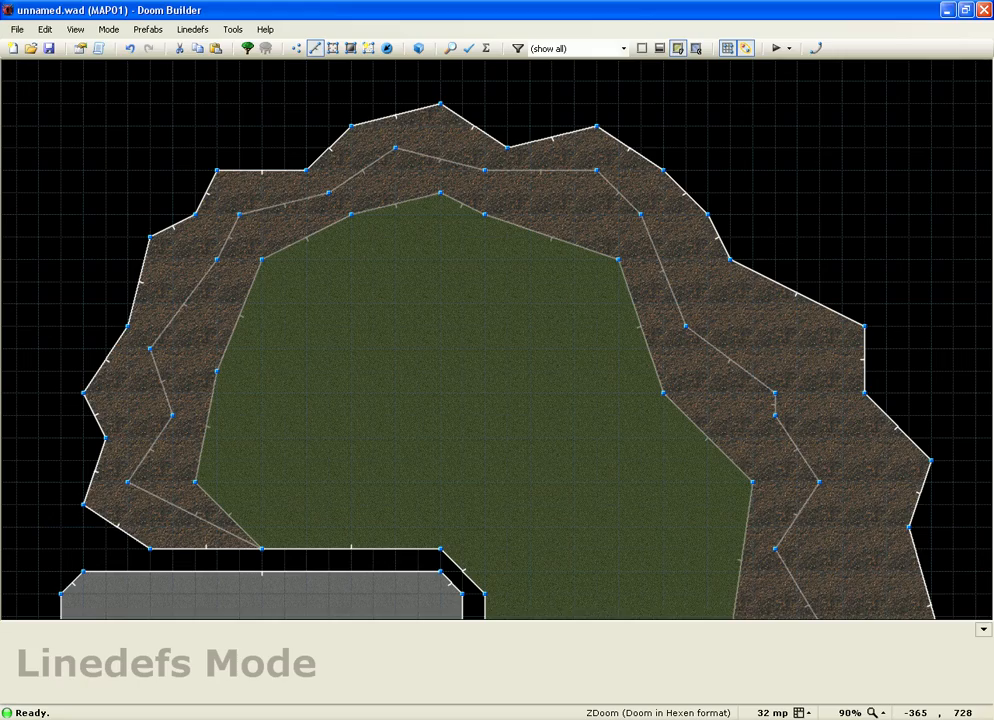
Step: Select the outer ledge sector's lines and review their sidedef settings without changing anything
{"action": "key", "text": "s"}
{"action": "left_click", "coordinate": [250, 185]}
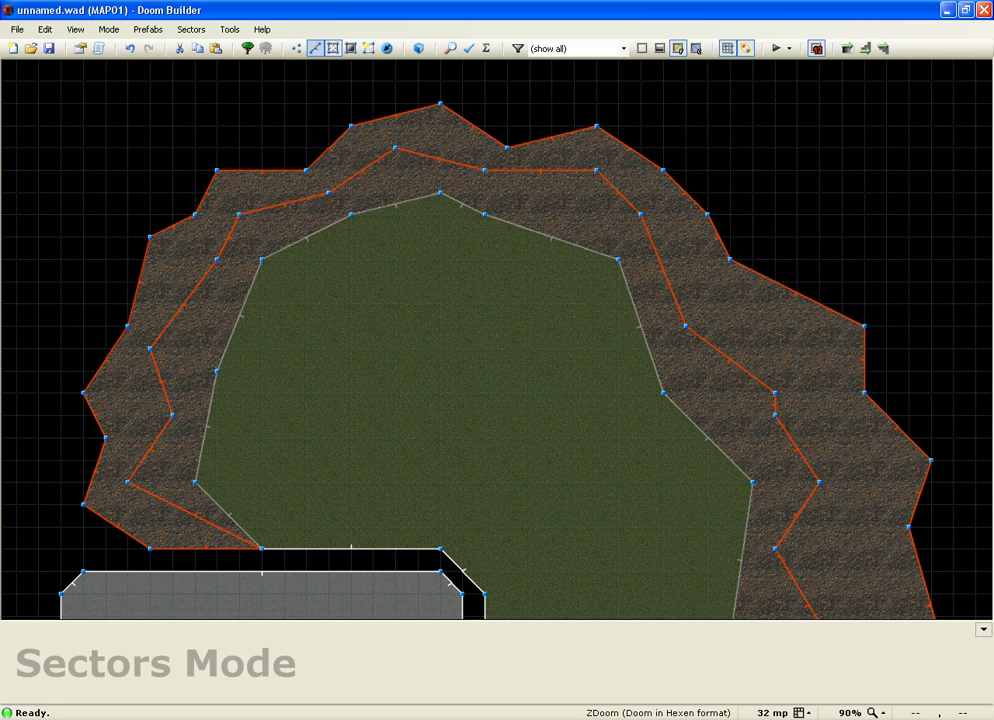
{"action": "left_click", "coordinate": [315, 48]}
{"action": "right_click", "coordinate": [298, 200]}
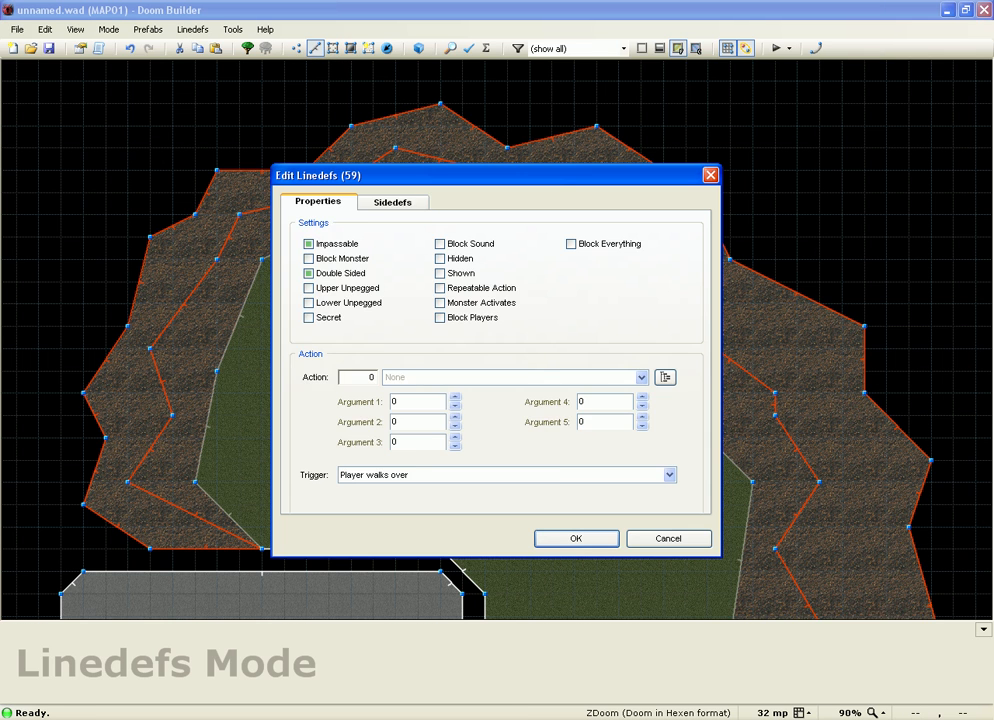
{"action": "left_click", "coordinate": [392, 202]}
{"action": "left_click", "coordinate": [667, 538]}
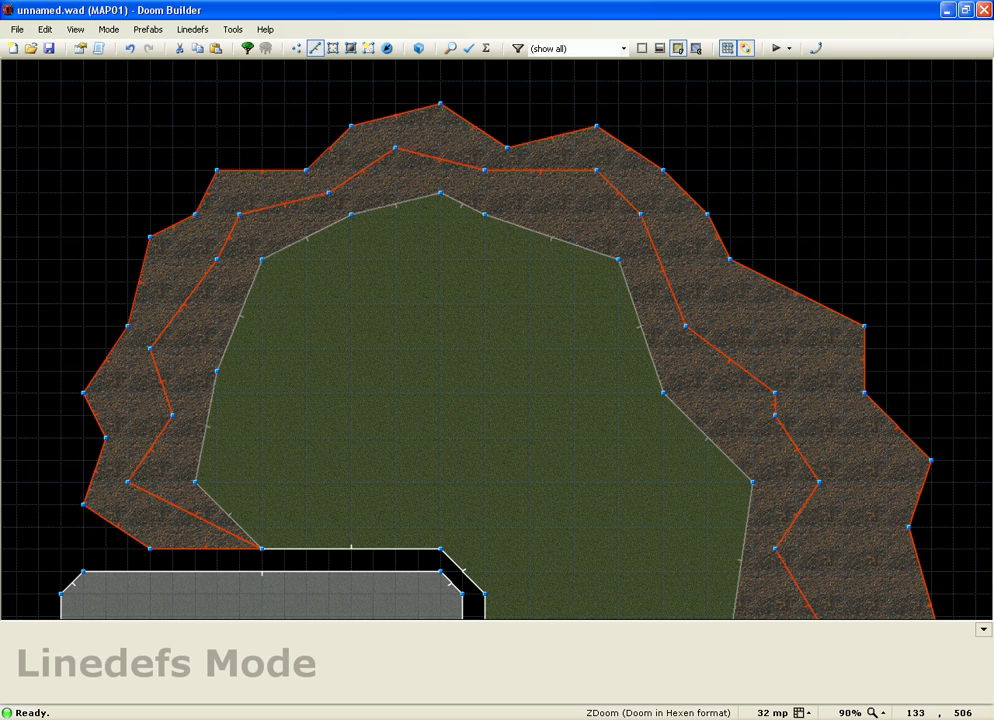
{"action": "key", "text": "c"}
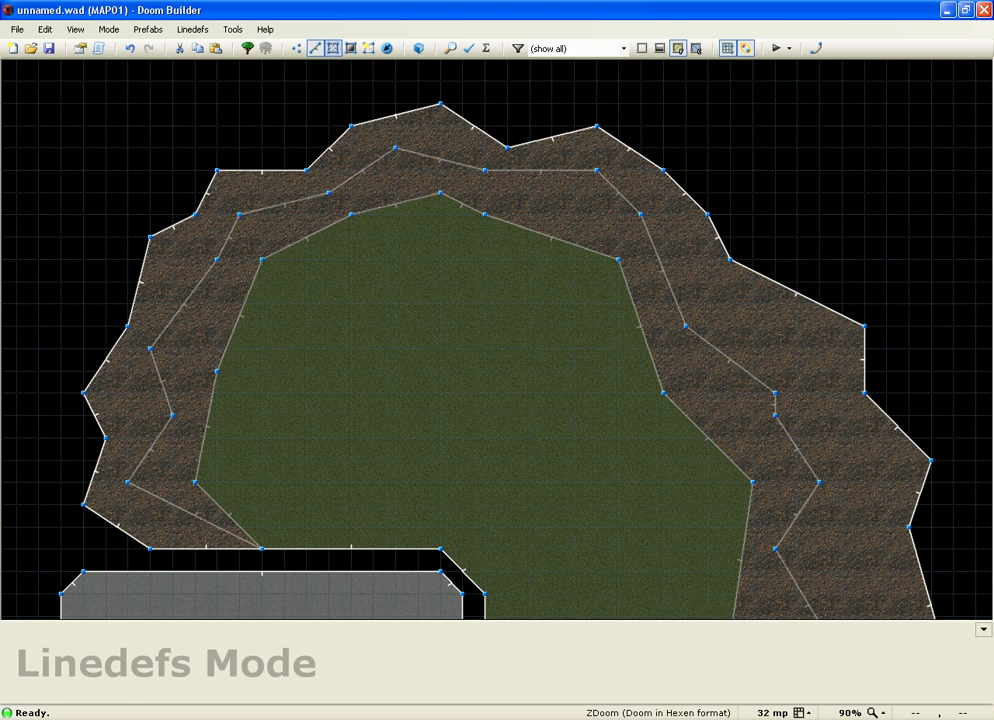
{"action": "left_click", "coordinate": [333, 48]}
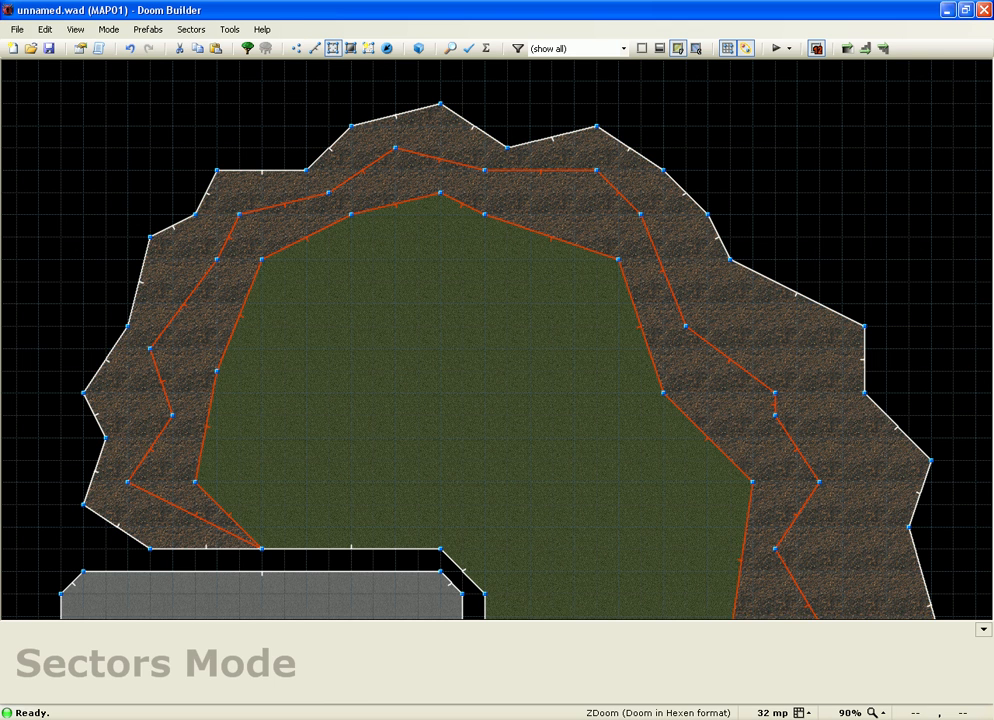
{"action": "key", "text": "l"}
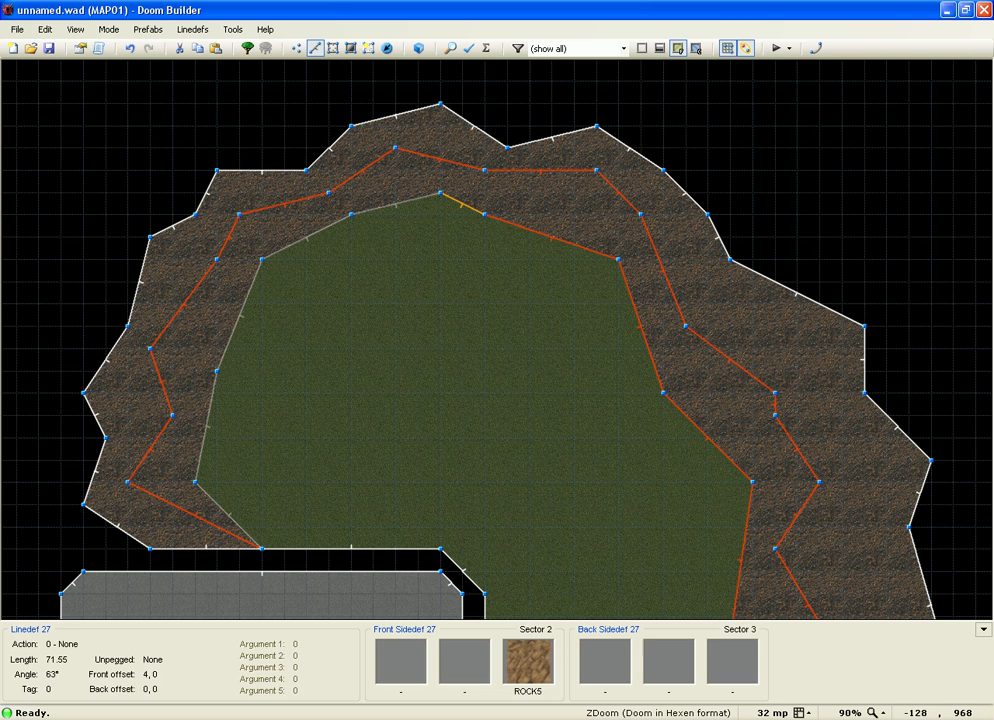
Step: Deselect stray lines so only the 28 inner ledge step lines stay selected
{"action": "left_click", "coordinate": [463, 208]}
{"action": "left_click", "coordinate": [512, 221]}
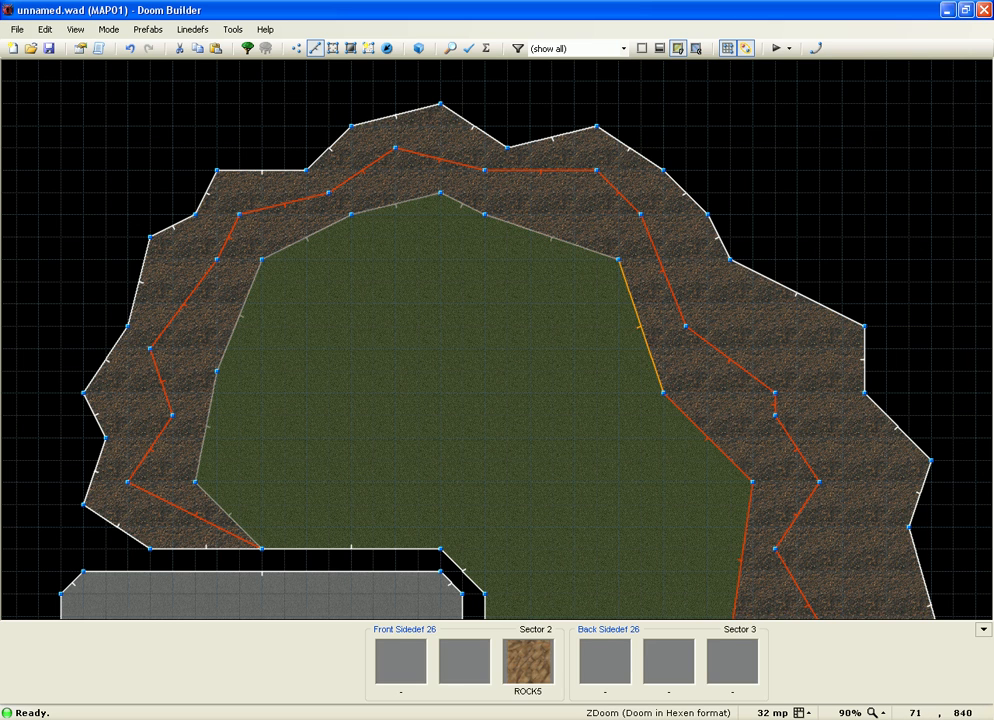
{"action": "scroll", "coordinate": [460, 250], "scroll_direction": "down", "scroll_amount": 5}
{"action": "scroll", "coordinate": [513, 413], "scroll_direction": "up", "scroll_amount": 5}
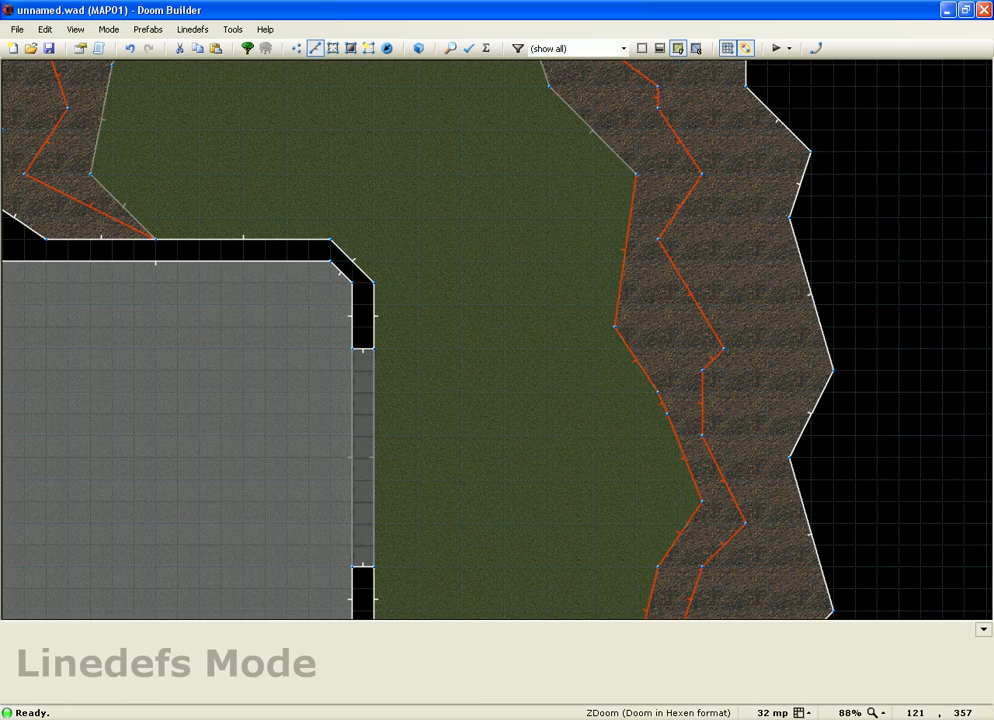
{"action": "scroll", "coordinate": [540, 503], "scroll_direction": "down", "scroll_amount": 8}
{"action": "scroll", "coordinate": [540, 503], "scroll_direction": "up", "scroll_amount": 2}
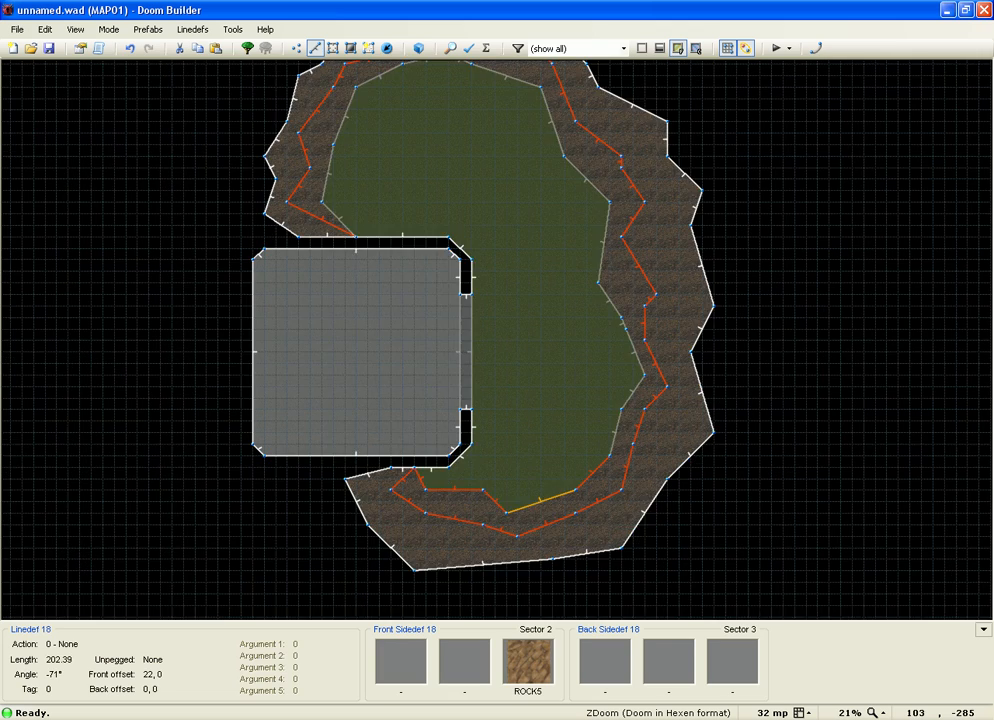
{"action": "scroll", "coordinate": [540, 503], "scroll_direction": "up", "scroll_amount": 5}
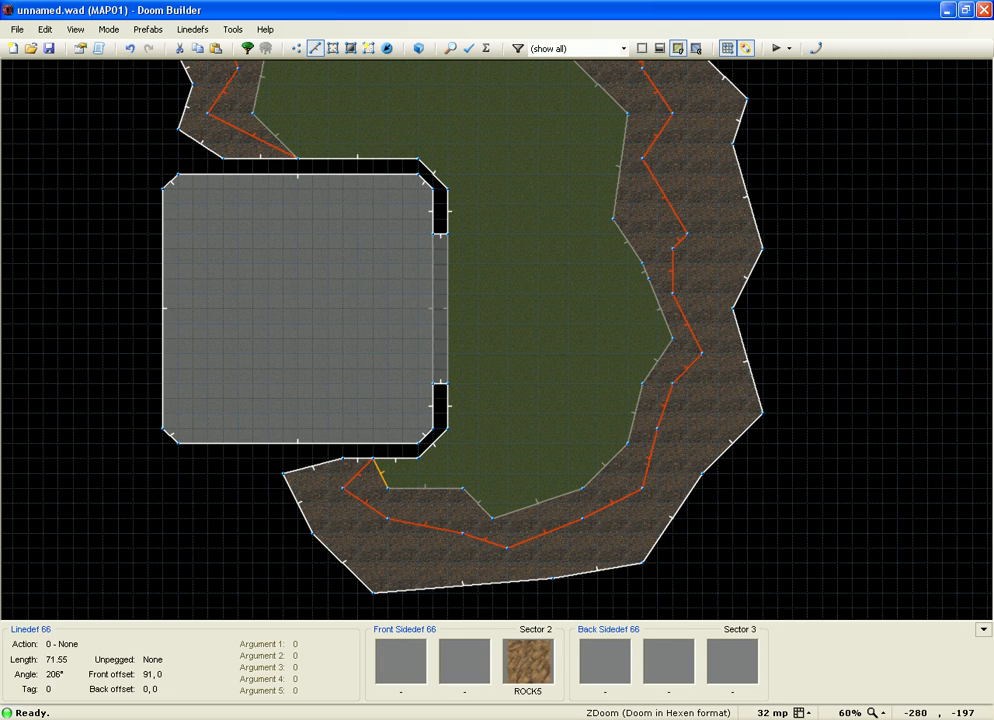
Step: Set the front lower texture of the selected lines to ROCK5, then clear the selection
{"action": "right_click", "coordinate": [358, 467]}
{"action": "left_click", "coordinate": [392, 201]}
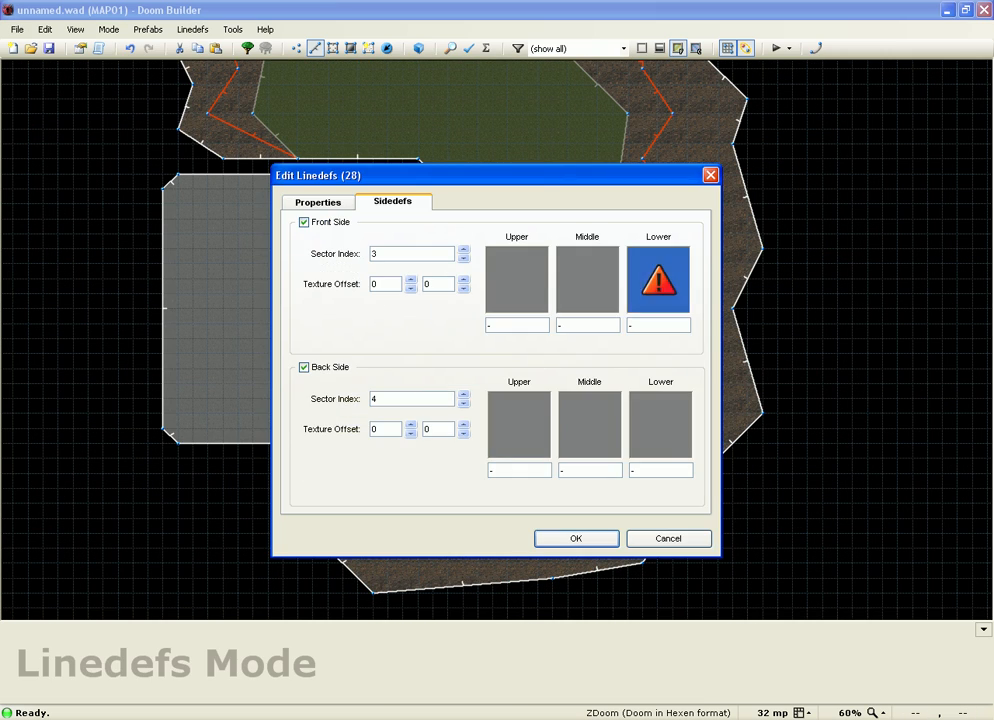
{"action": "left_click", "coordinate": [658, 279]}
{"action": "double_click", "coordinate": [359, 259]}
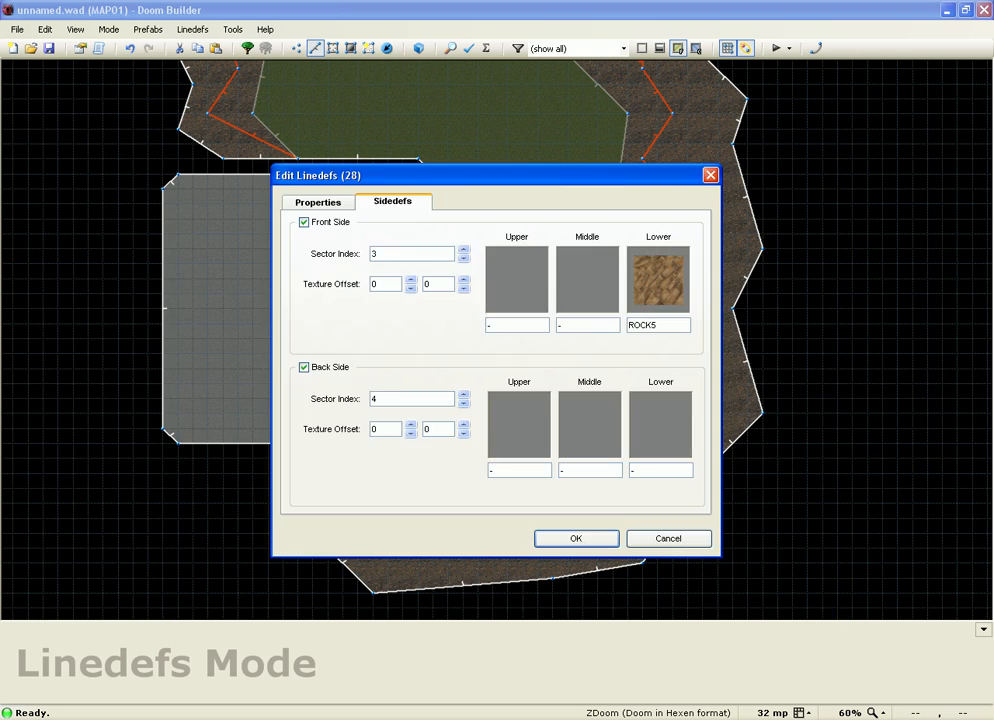
{"action": "key", "text": "Return"}
{"action": "mouse_move", "coordinate": [845, 377]}
{"action": "left_mouse_down"}
{"action": "mouse_move", "coordinate": [857, 319]}
{"action": "mouse_move", "coordinate": [851, 362]}
{"action": "left_mouse_up"}
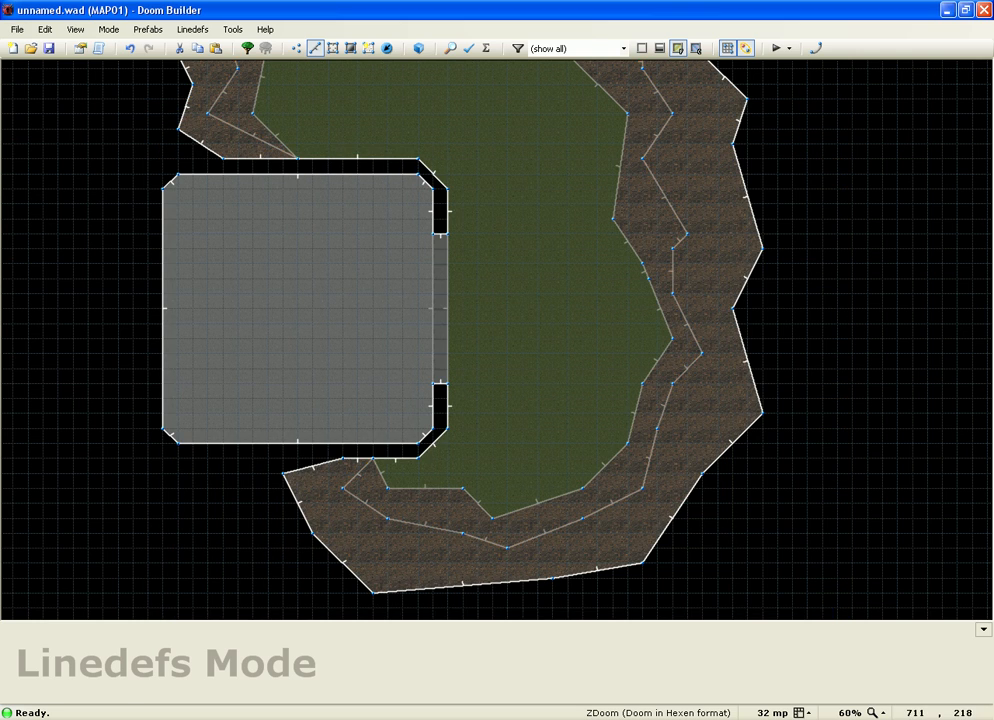
Step: In 3D, auto-align the ledge wall textures, fly along the upper dirt ledge, then return to 2D
{"action": "key", "text": "w"}
{"action": "key", "text": "a"}
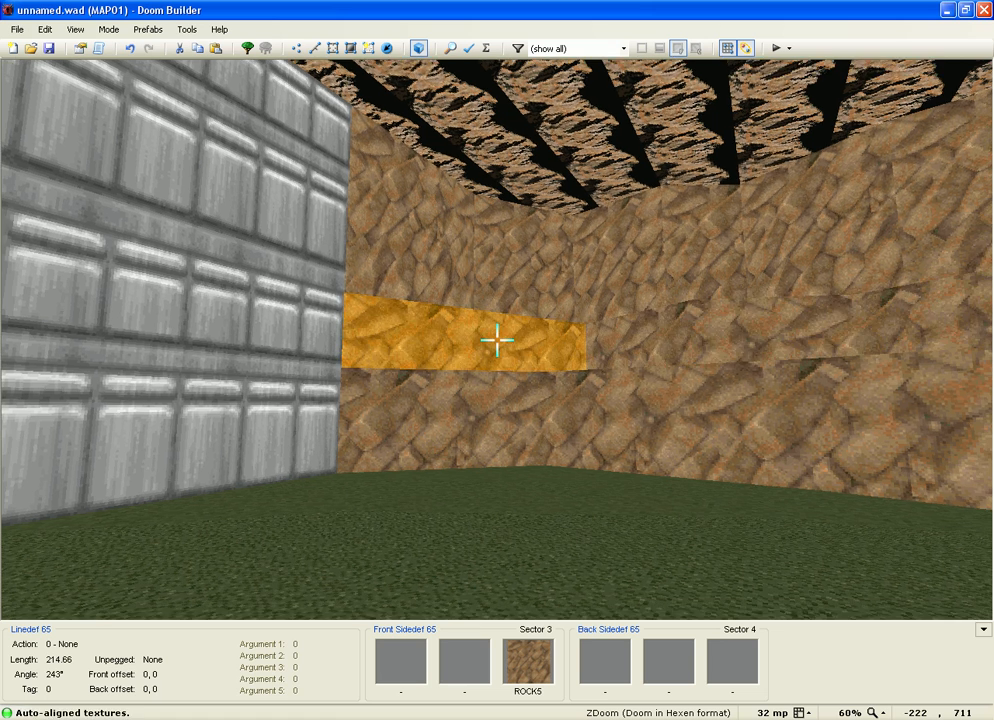
{"action": "key", "text": "s"}
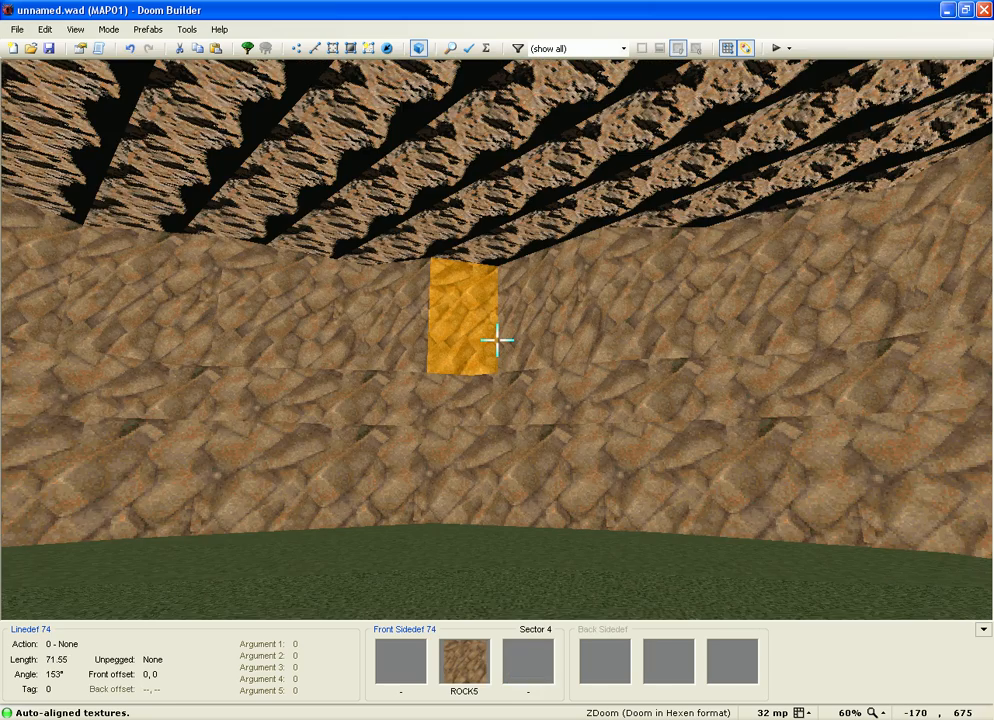
{"action": "key", "text": "w"}
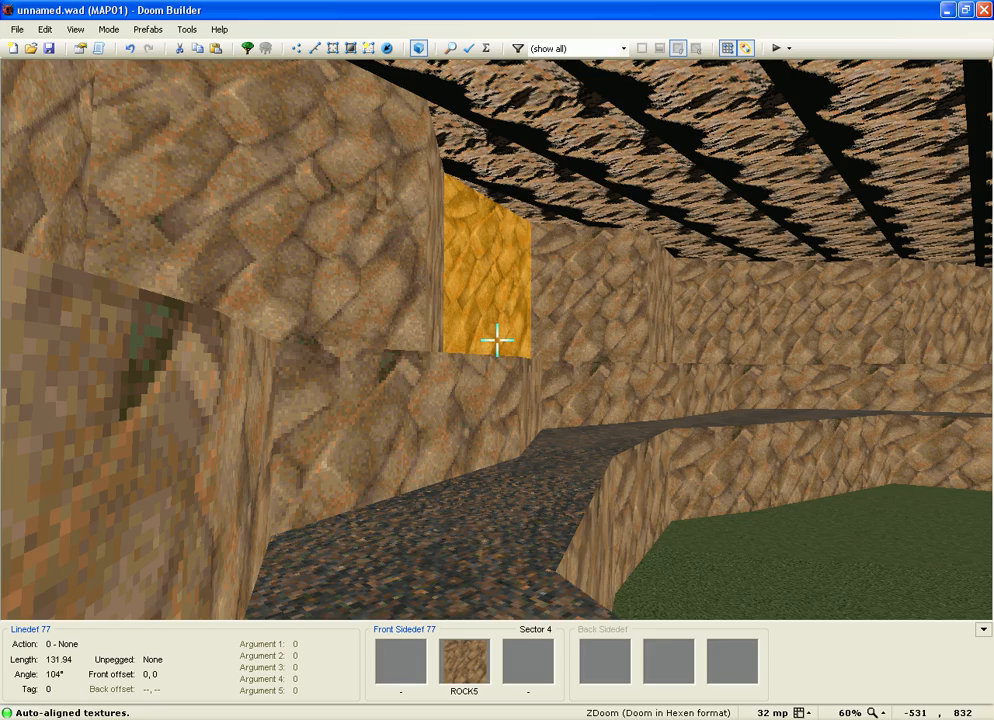
{"action": "key", "text": "w"}
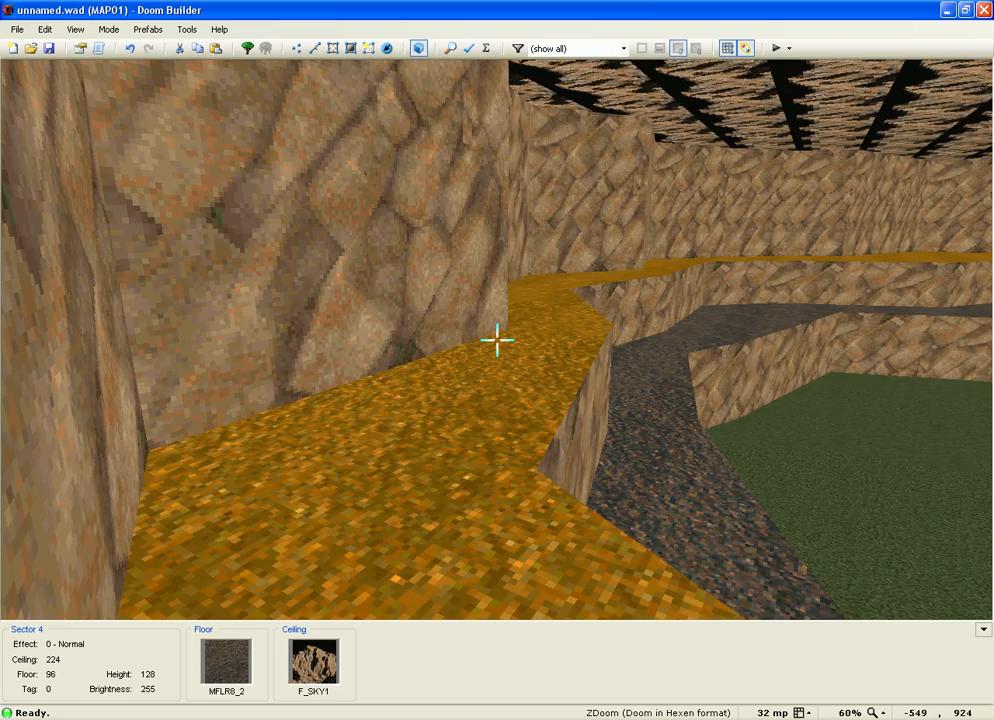
{"action": "key", "text": "w"}
{"action": "key", "text": "w"}
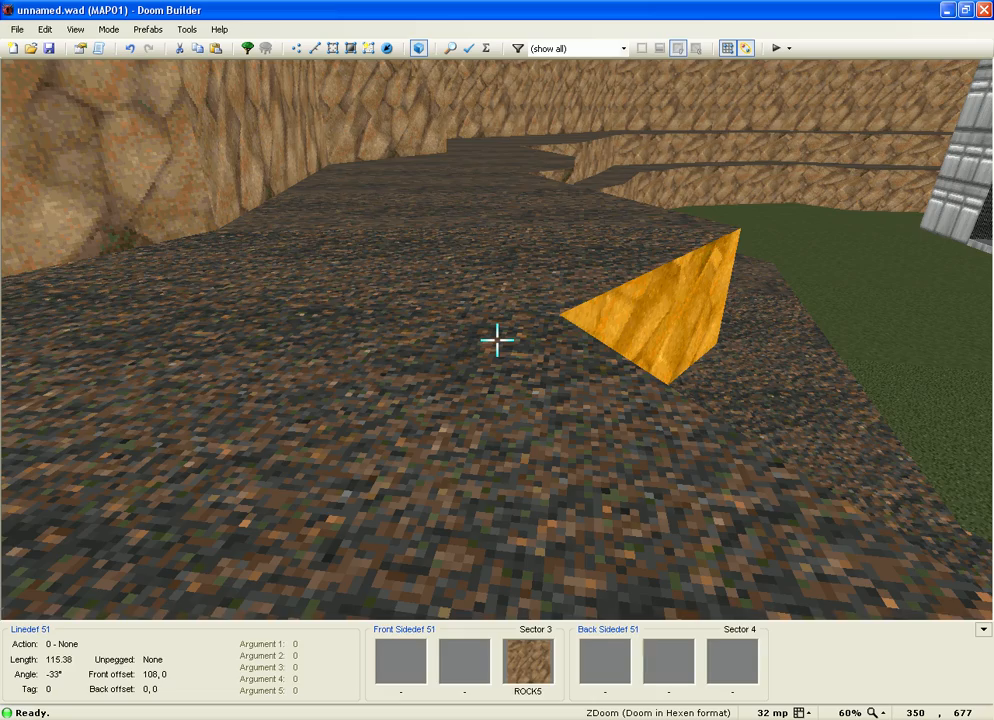
{"action": "key", "text": "w"}
{"action": "key", "text": "Escape"}
{"action": "scroll", "coordinate": [591, 287], "scroll_direction": "down", "scroll_amount": 2}
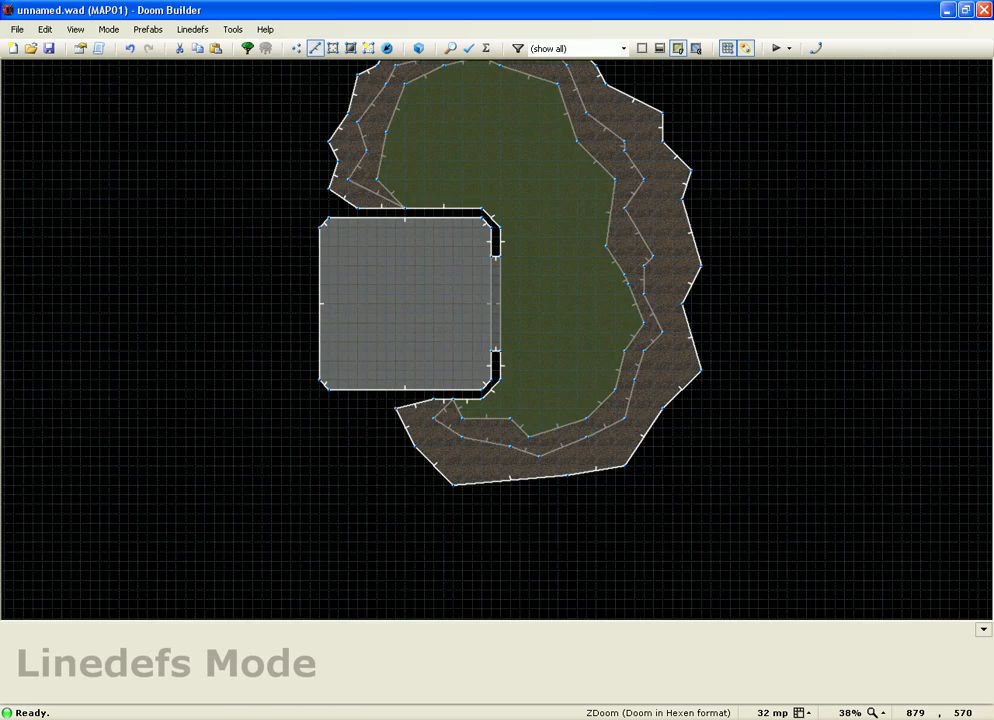
Step: Draw a 64-unit square sector on the outer dirt ledge
{"action": "scroll", "coordinate": [776, 184], "scroll_direction": "up", "scroll_amount": 5}
{"action": "scroll", "coordinate": [474, 221], "scroll_direction": "up", "scroll_amount": 5}
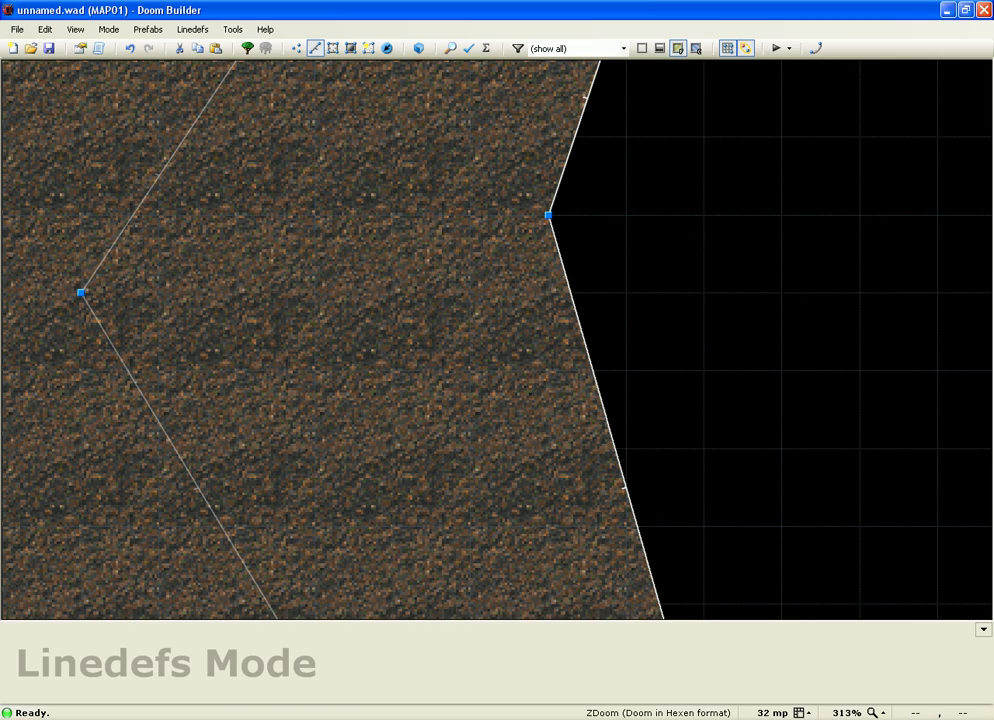
{"action": "key", "text": "Insert"}
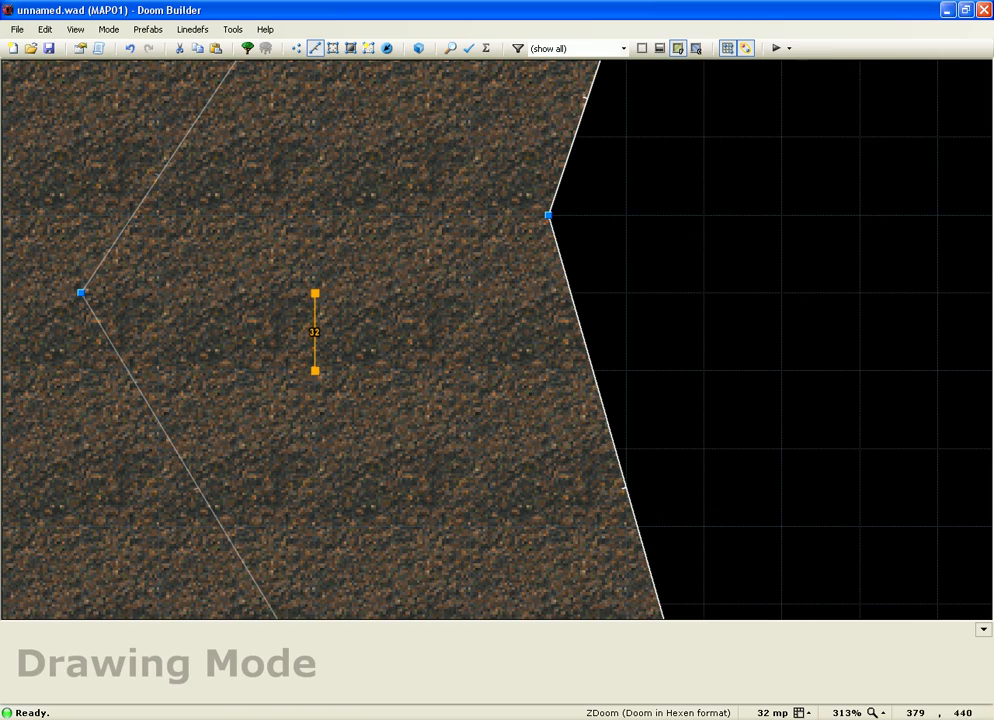
{"action": "left_click", "coordinate": [315, 449]}
{"action": "left_click", "coordinate": [470, 449]}
{"action": "left_click", "coordinate": [470, 293]}
{"action": "left_click", "coordinate": [315, 293]}
Step: Halve the grid and draw a 32-unit square sector inside the first one
{"action": "key", "text": "bracketleft"}
{"action": "key", "text": "Insert"}
{"action": "left_click", "coordinate": [354, 410]}
{"action": "left_click", "coordinate": [432, 410]}
{"action": "left_click", "coordinate": [432, 331]}
{"action": "left_click", "coordinate": [354, 331]}
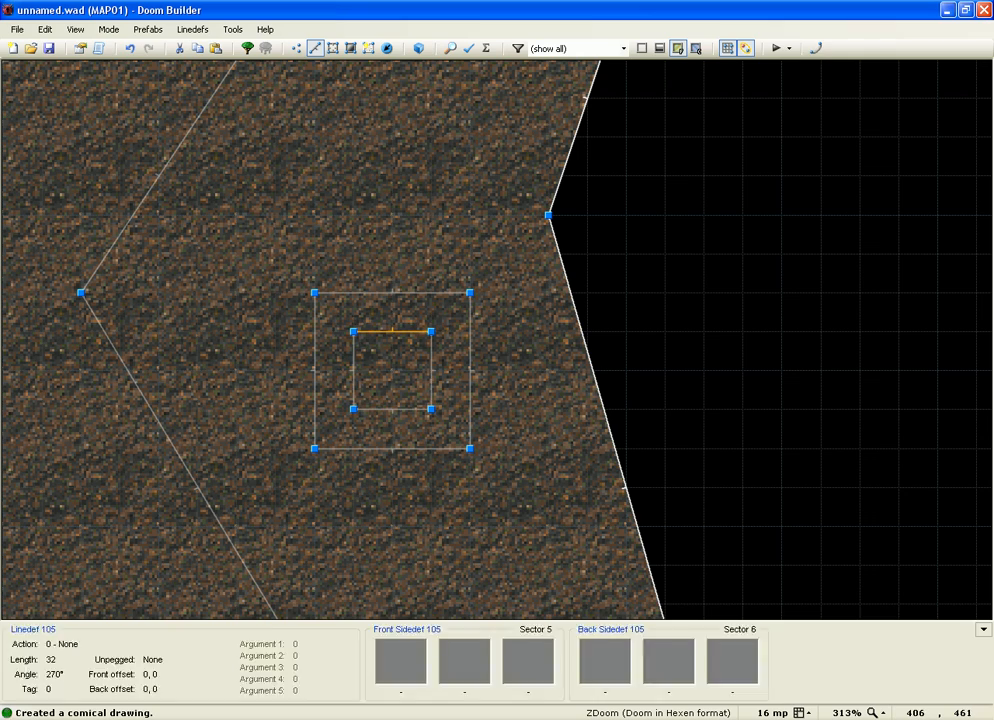
Step: In 3D, raise the inner square to floor 192 on a 104 base, then open both sectors' properties
{"action": "key", "text": "q"}
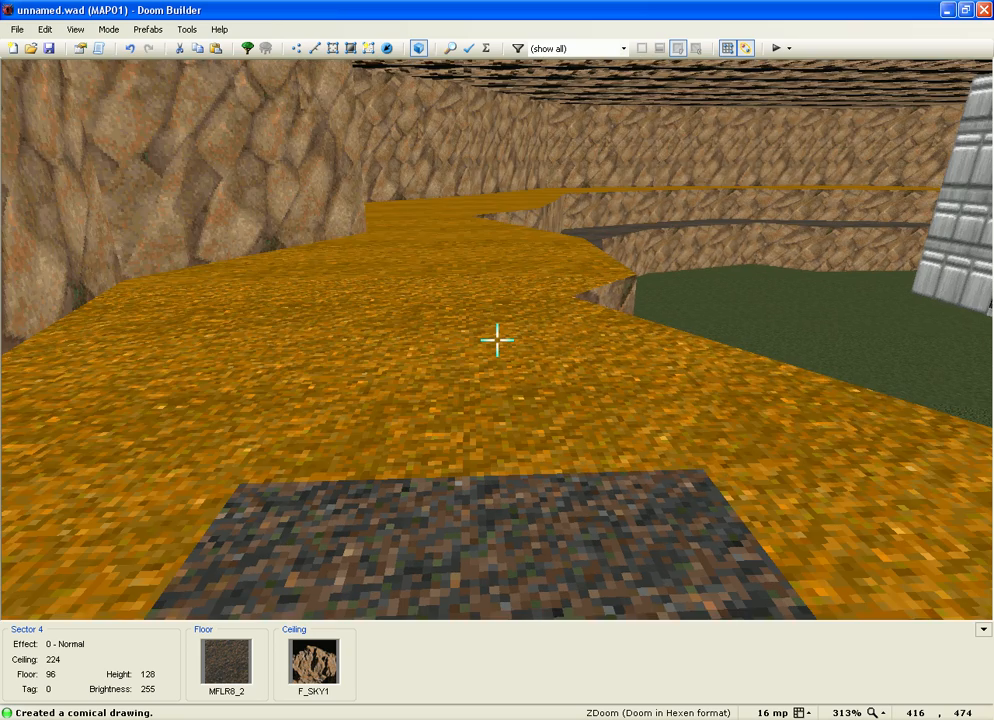
{"action": "key", "text": "ctrl+v"}
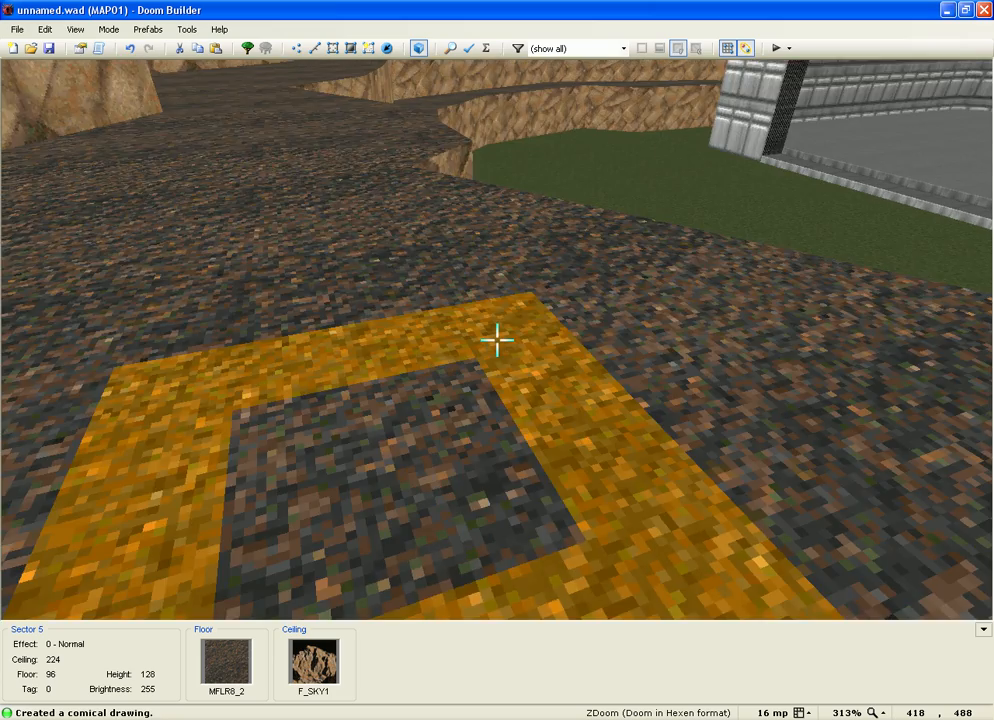
{"action": "scroll", "coordinate": [497, 341], "scroll_direction": "up", "scroll_amount": 2}
{"action": "scroll", "coordinate": [497, 341], "scroll_direction": "up", "scroll_amount": 1}
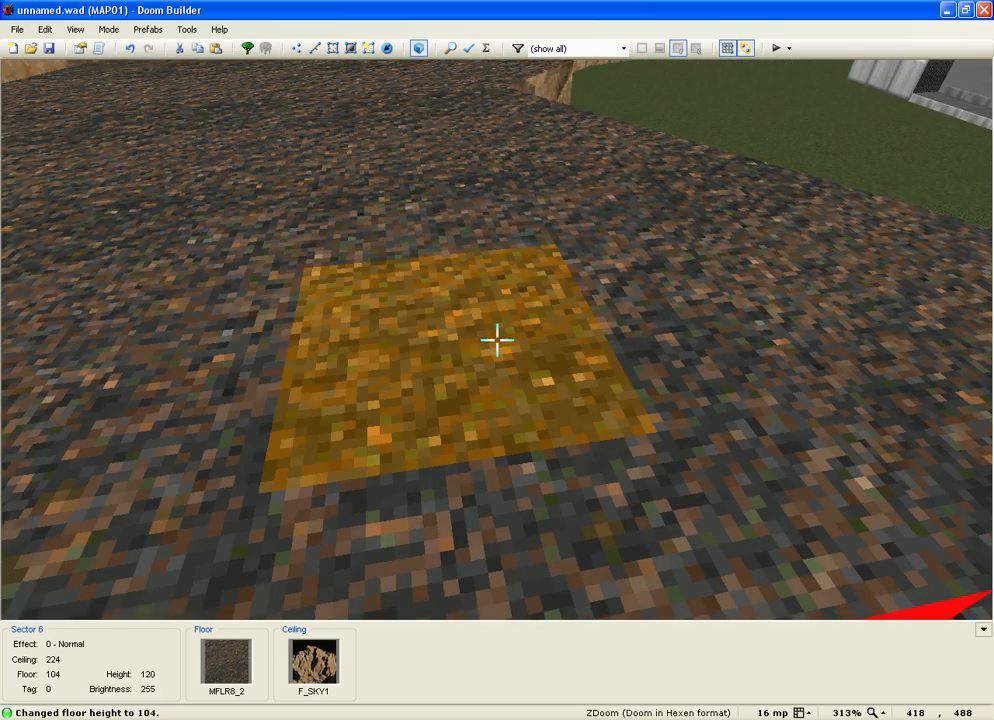
{"action": "scroll", "coordinate": [497, 341], "scroll_direction": "up", "scroll_amount": 1}
{"action": "scroll", "coordinate": [497, 341], "scroll_direction": "up", "scroll_amount": 3}
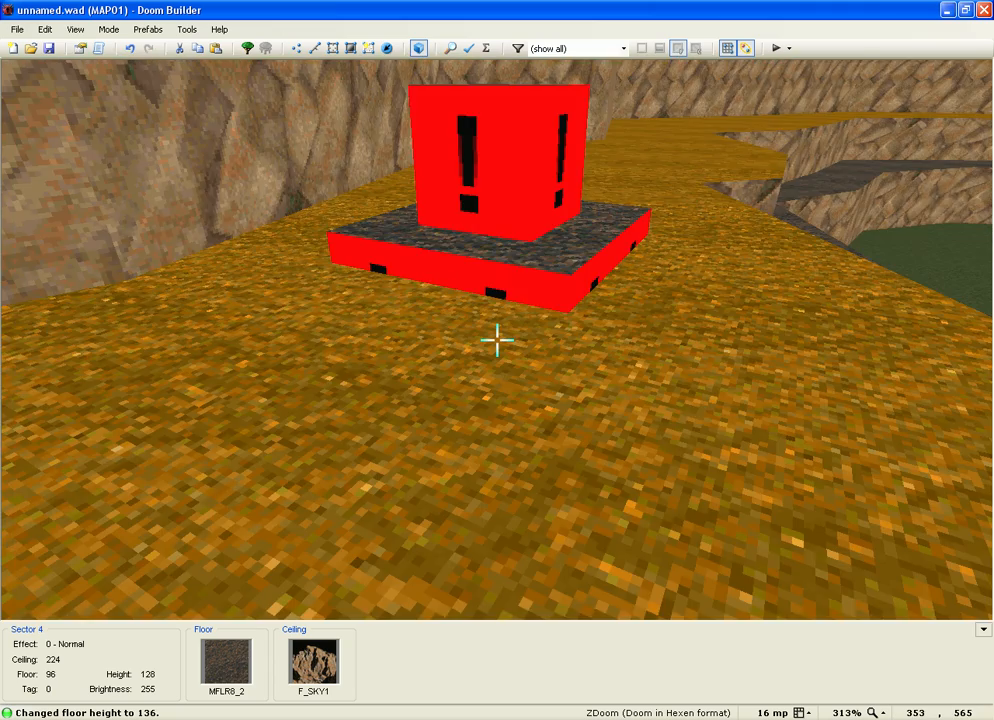
{"action": "scroll", "coordinate": [497, 341], "scroll_direction": "up", "scroll_amount": 4}
{"action": "scroll", "coordinate": [497, 341], "scroll_direction": "up", "scroll_amount": 2}
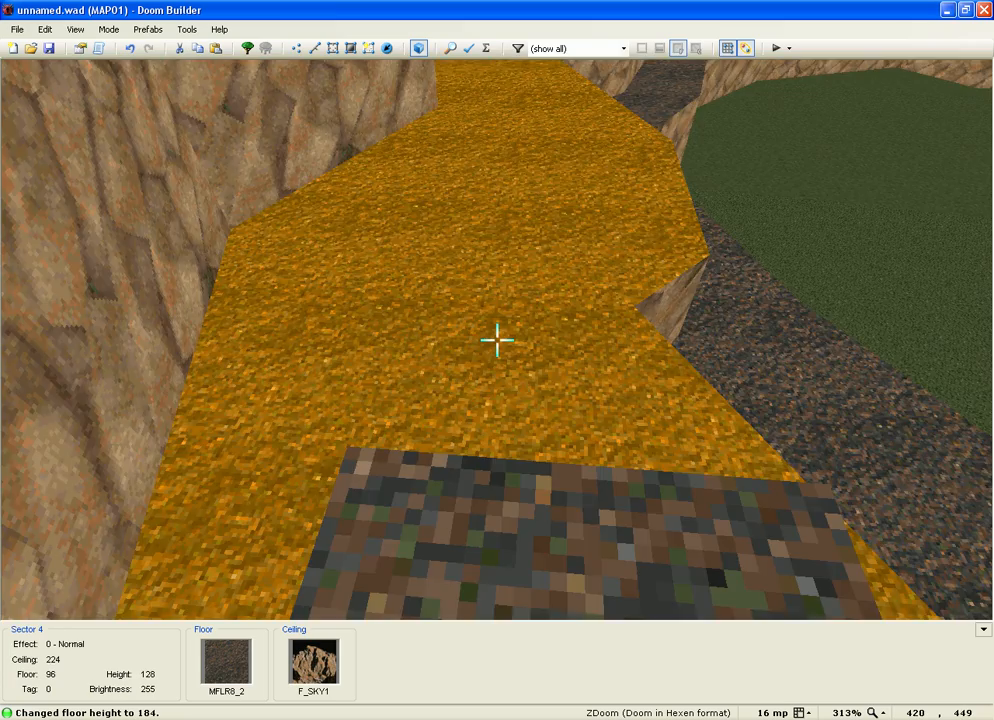
{"action": "scroll", "coordinate": [497, 341], "scroll_direction": "up", "scroll_amount": 1}
{"action": "key", "text": "w"}
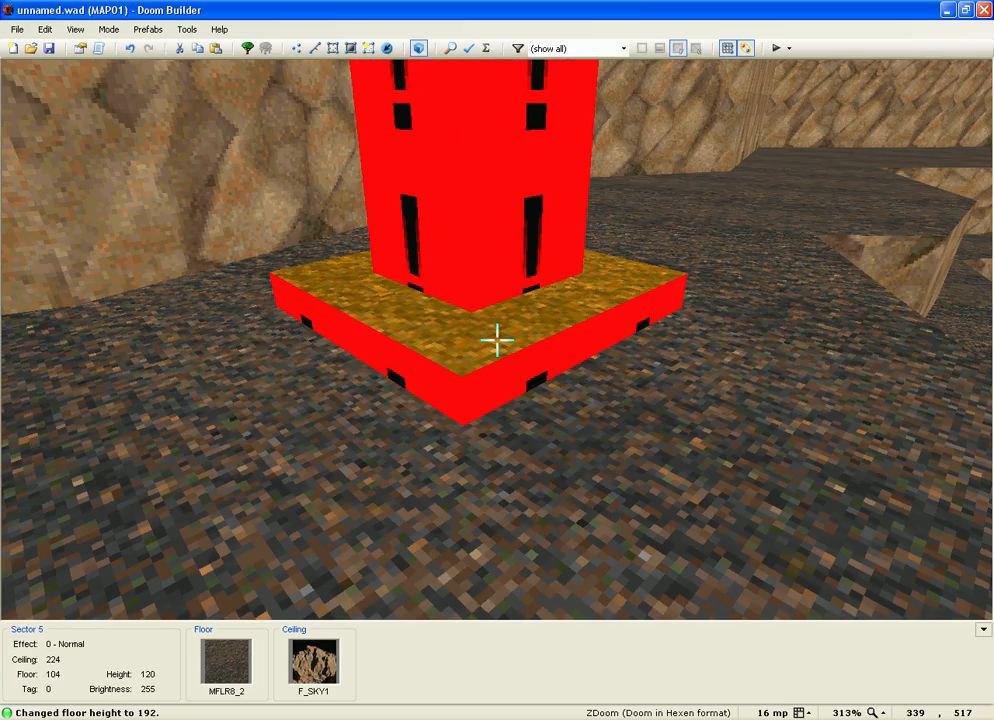
{"action": "right_click", "coordinate": [497, 341]}
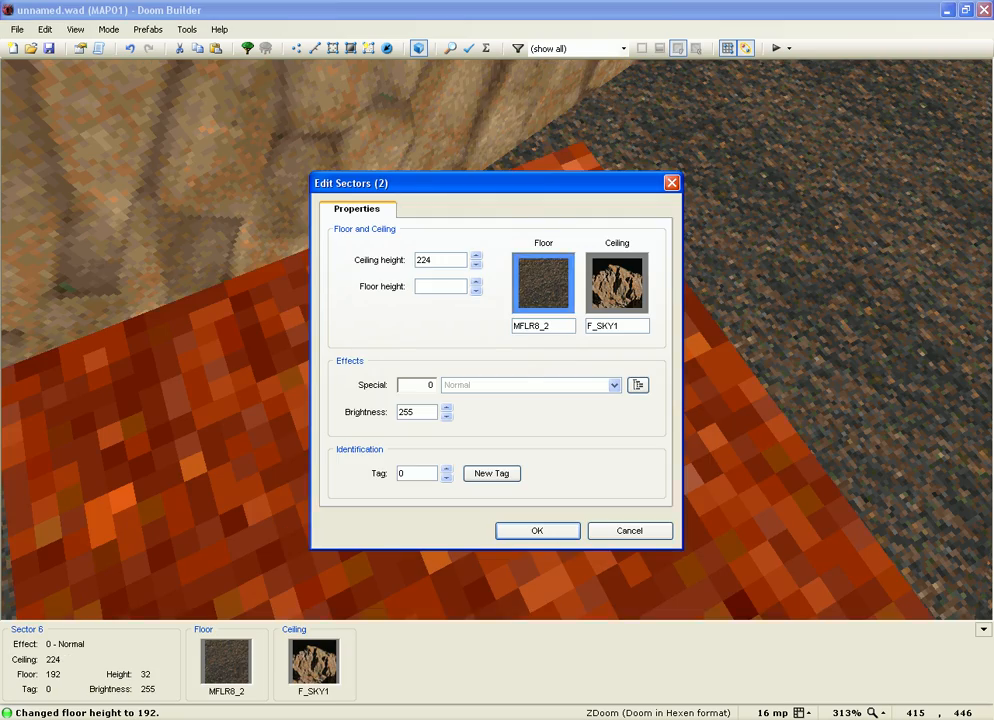
Step: Change the pillar and its base to the RROCK13 floor flat
{"action": "left_click", "coordinate": [610, 284]}
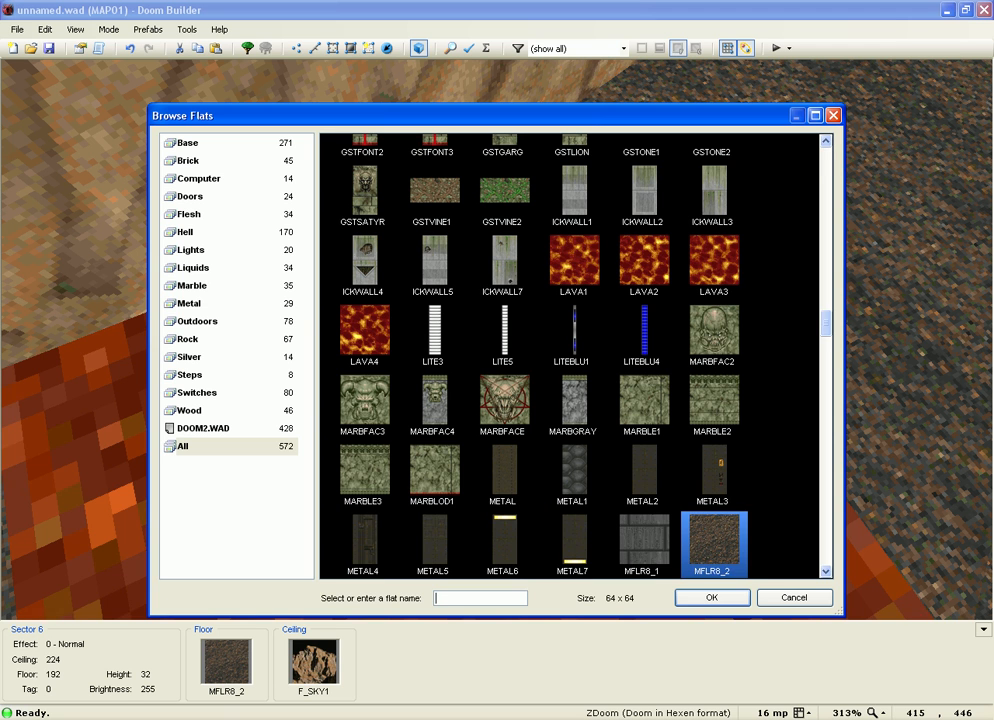
{"action": "scroll", "coordinate": [575, 355], "scroll_direction": "down", "scroll_amount": 6}
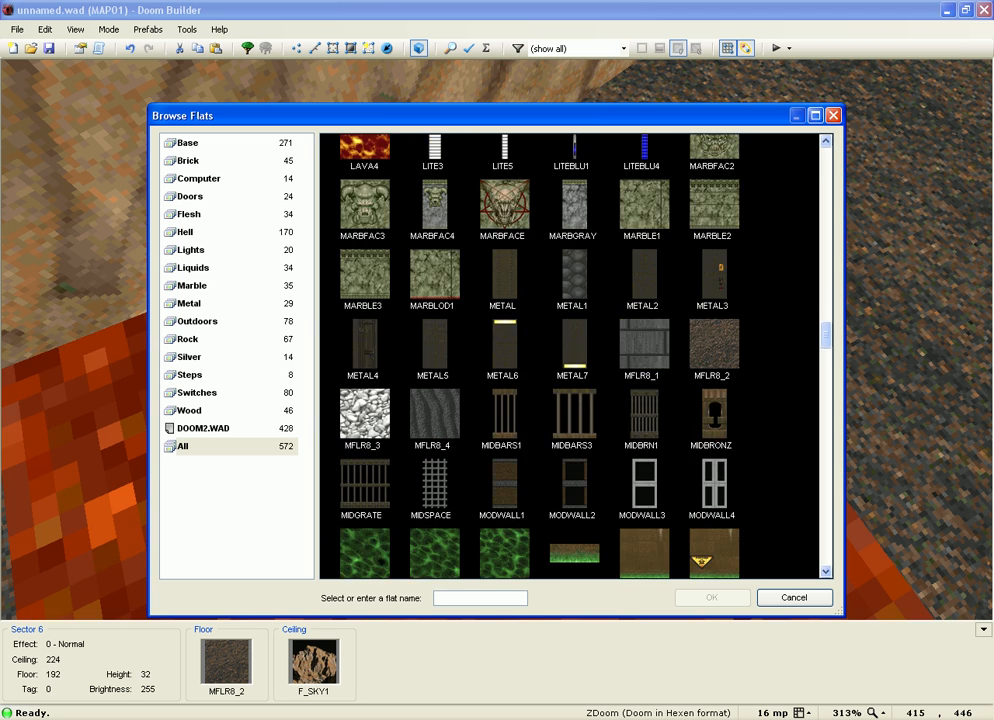
{"action": "scroll", "coordinate": [575, 355], "scroll_direction": "down", "scroll_amount": 3}
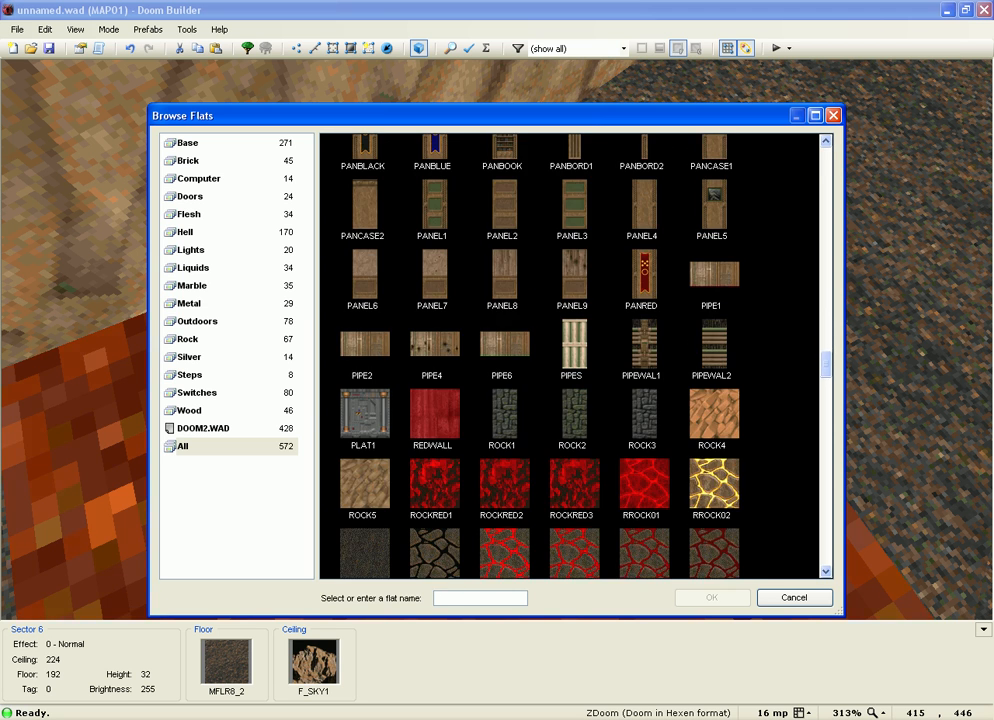
{"action": "scroll", "coordinate": [575, 355], "scroll_direction": "down", "scroll_amount": 1}
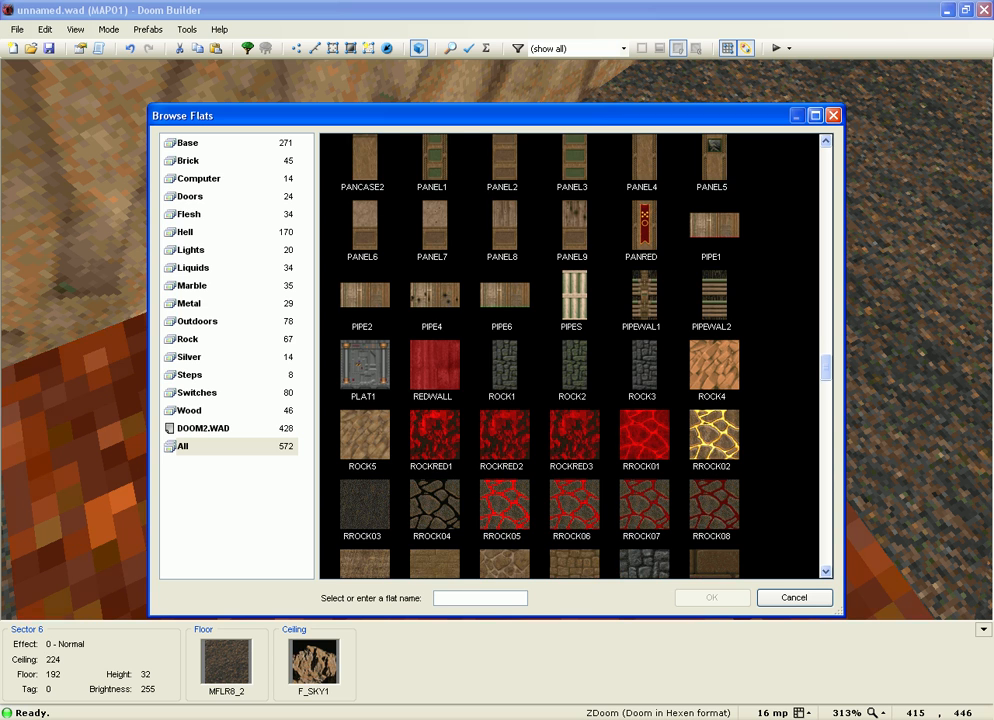
{"action": "scroll", "coordinate": [575, 355], "scroll_direction": "down", "scroll_amount": 1}
{"action": "scroll", "coordinate": [575, 355], "scroll_direction": "down", "scroll_amount": 1}
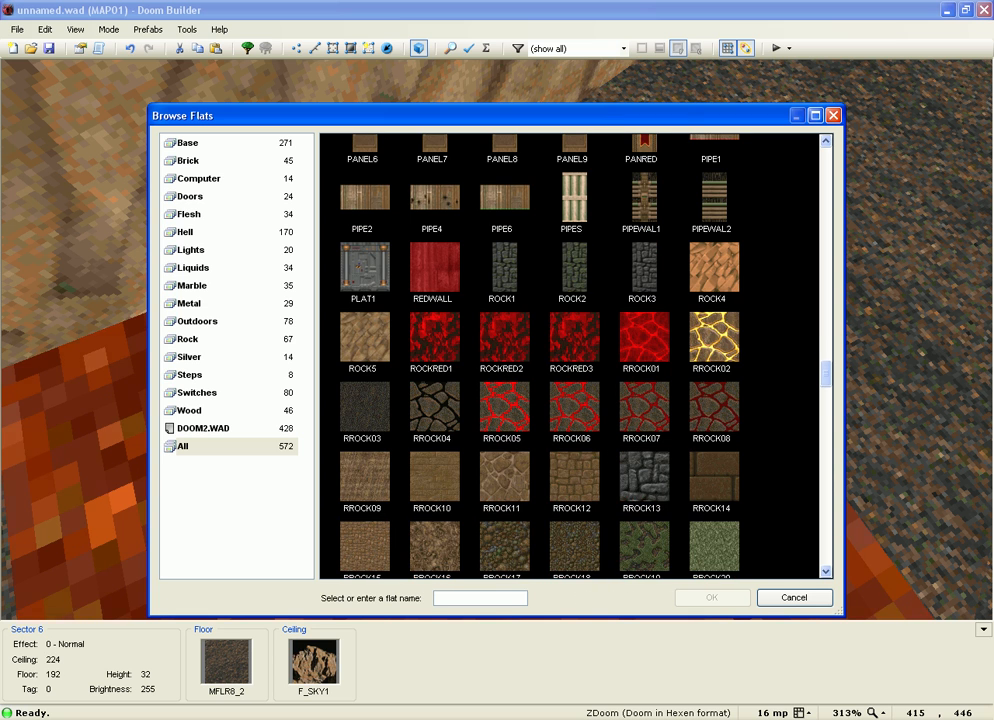
{"action": "left_click", "coordinate": [644, 478]}
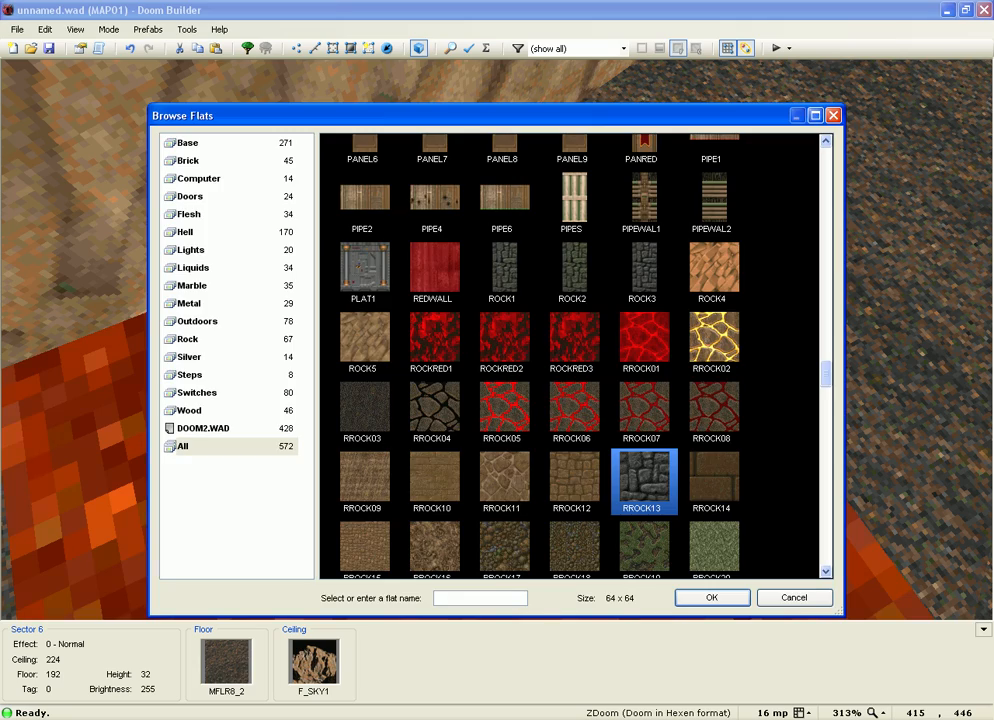
{"action": "key", "text": "Return"}
{"action": "key", "text": "Return"}
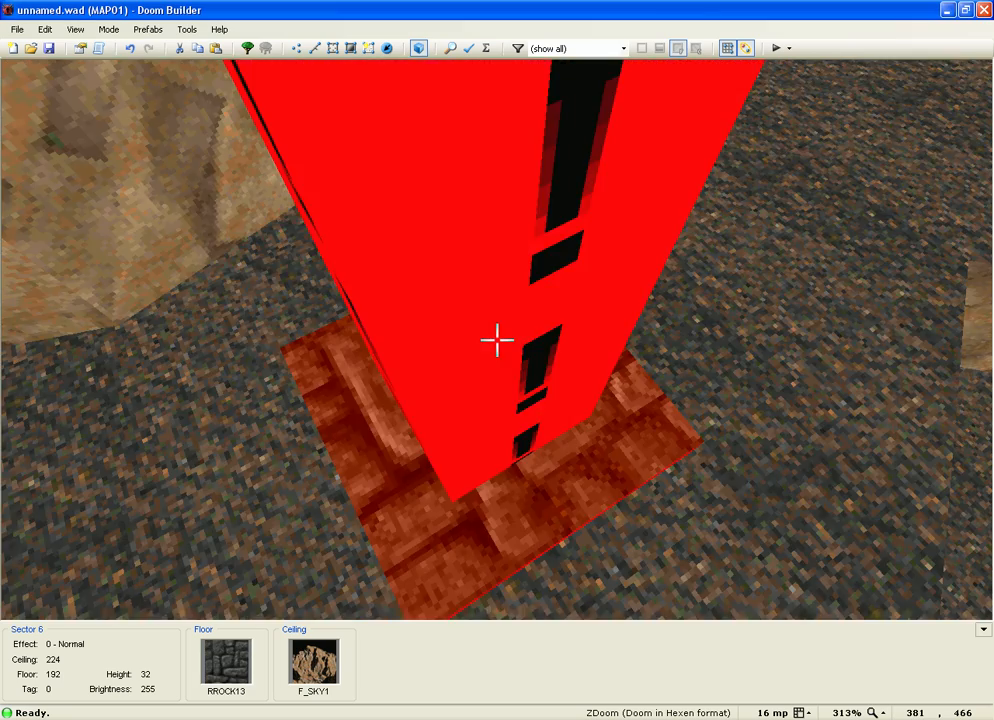
Step: Fly around the red pillar in 3D and open the properties of its eight walls
{"action": "key", "text": "w"}
{"action": "key", "text": "w"}
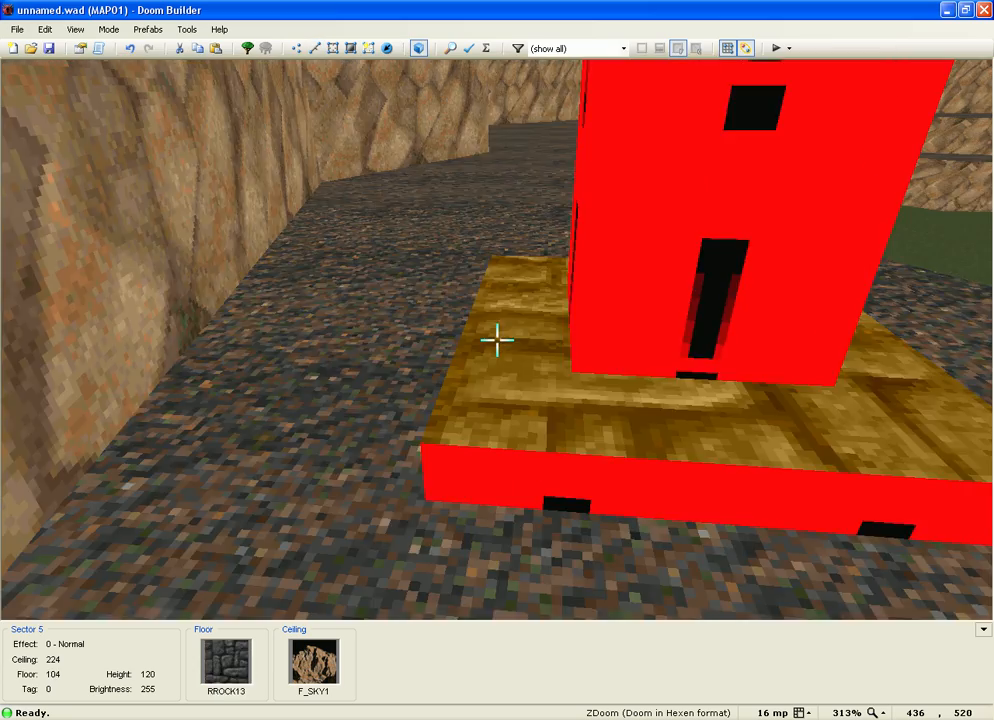
{"action": "key", "text": "w"}
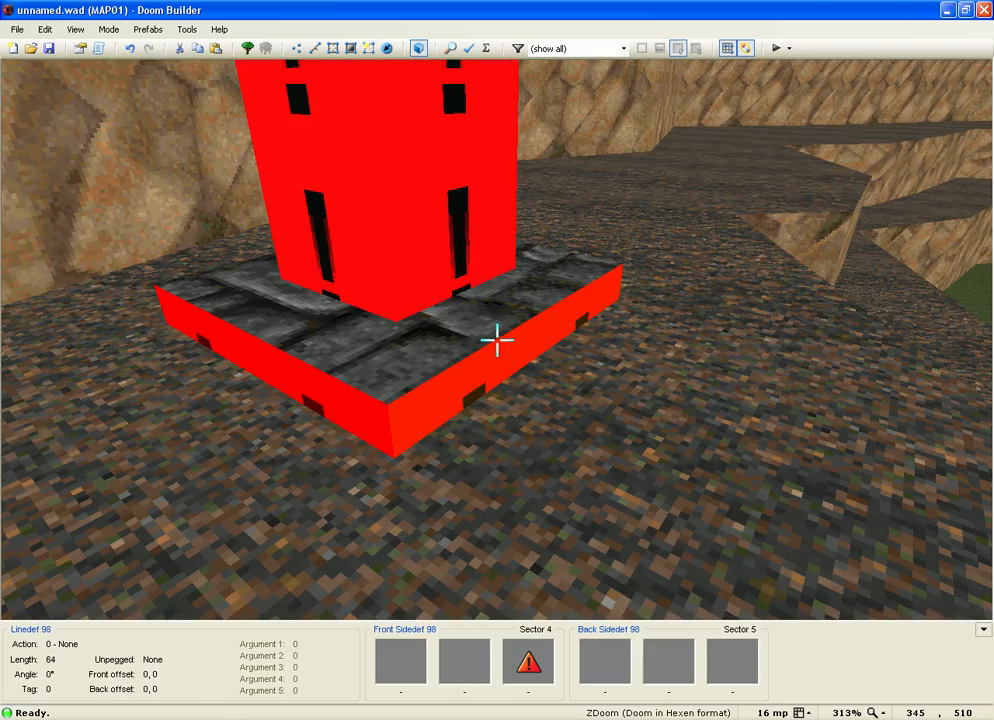
{"action": "key", "text": "s"}
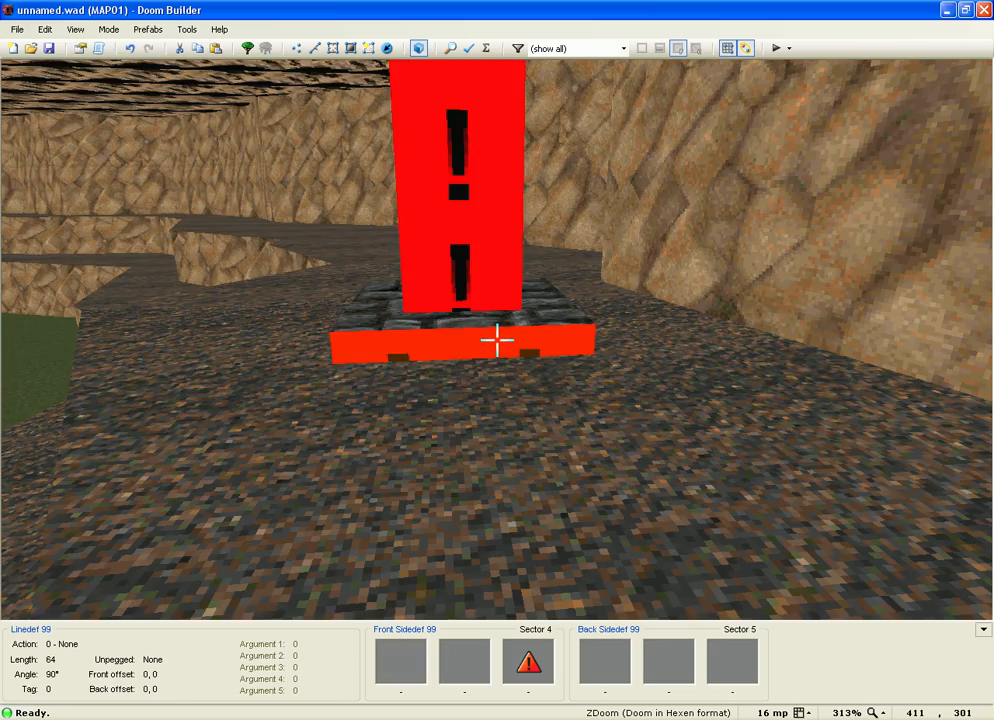
{"action": "key", "text": "w"}
{"action": "key", "text": "s"}
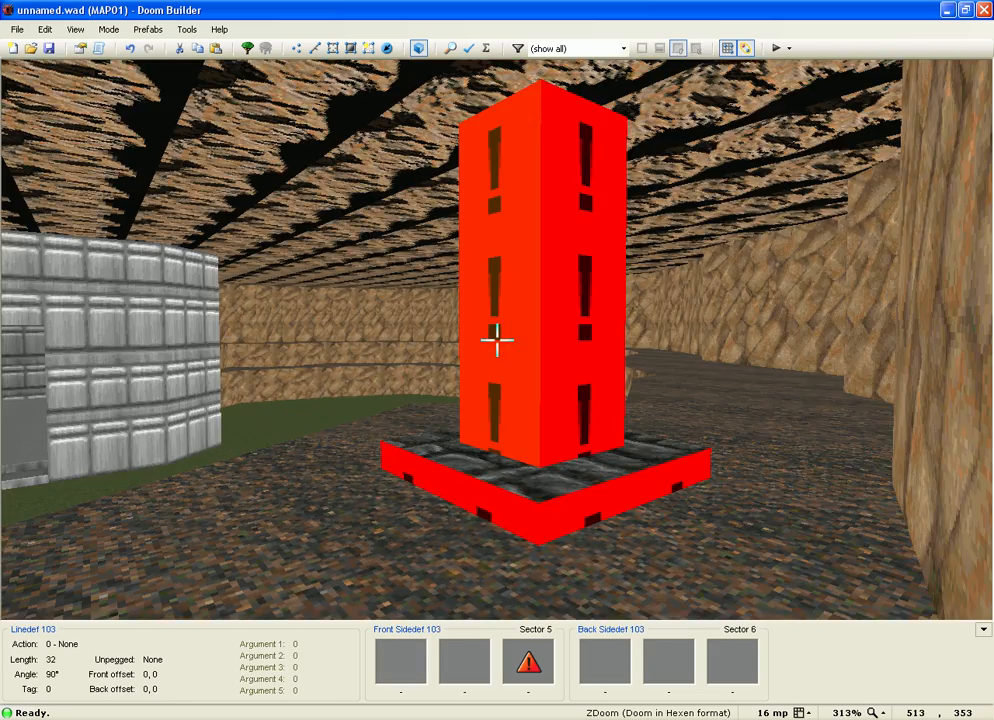
{"action": "key", "text": "w"}
{"action": "key", "text": "s"}
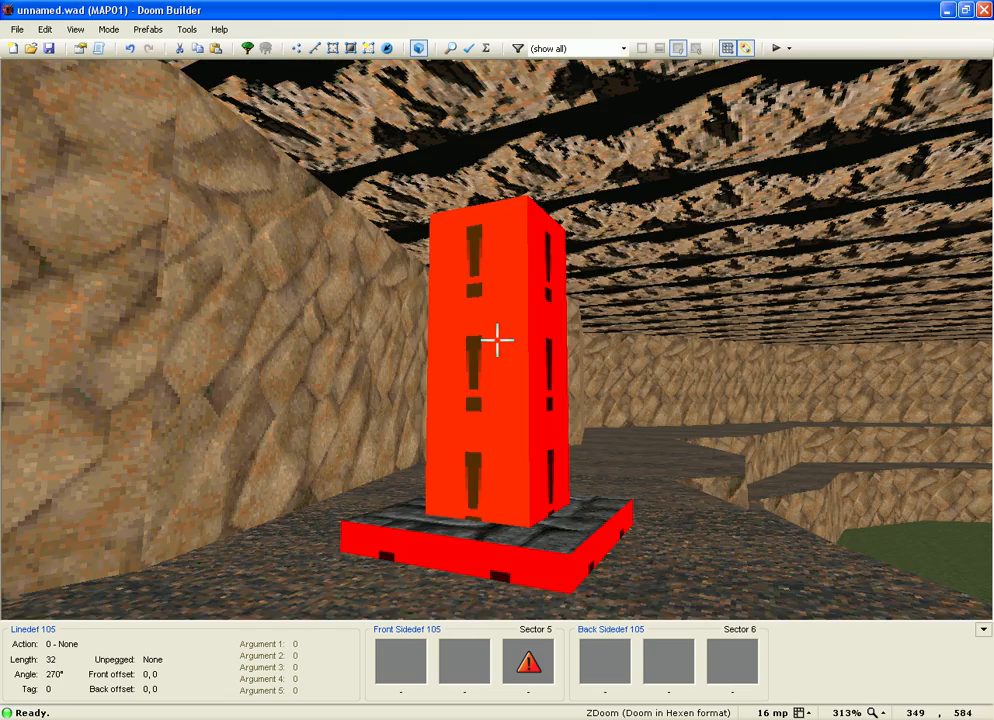
{"action": "key", "text": "w"}
{"action": "right_click", "coordinate": [497, 340]}
Step: Set the pillar walls' lower texture to ROCK3, filtering the browser by 'ROCK'
{"action": "key", "text": "ctrl+Tab"}
{"action": "left_click", "coordinate": [658, 279]}
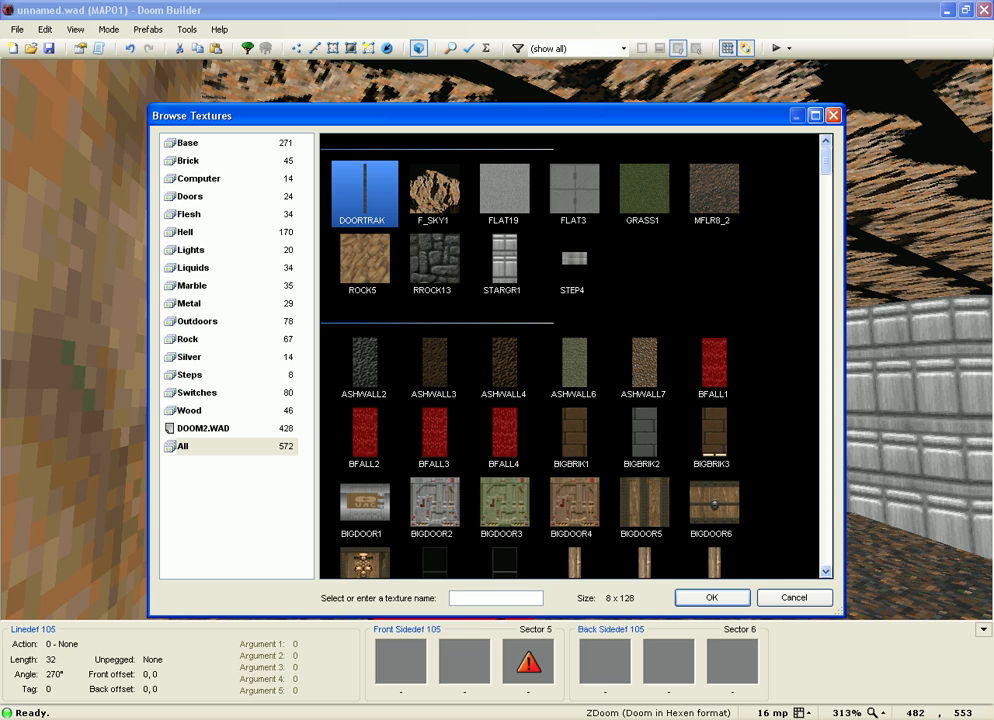
{"action": "type", "text": "T"}
{"action": "key", "text": "BackSpace"}
{"action": "type", "text": "ROCK"}
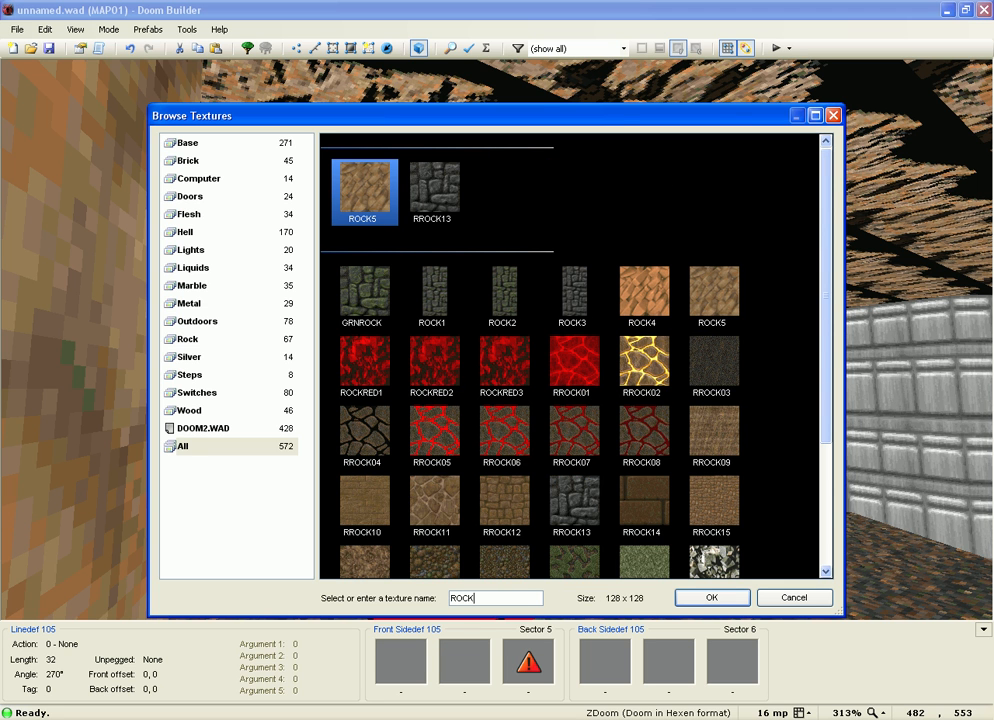
{"action": "double_click", "coordinate": [572, 290]}
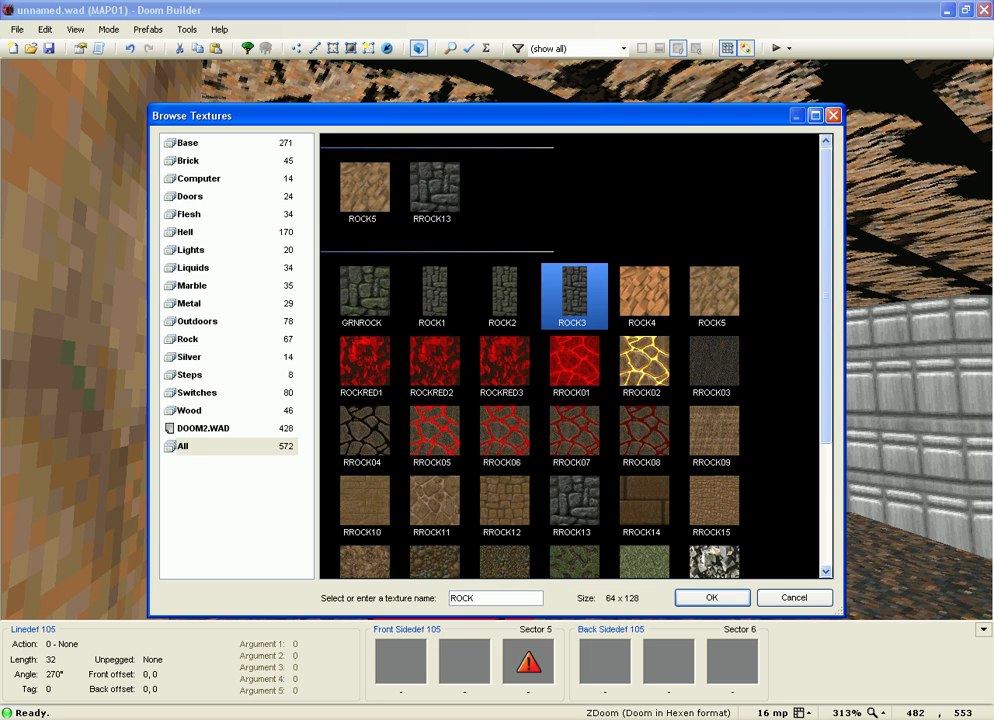
{"action": "key", "text": "Return"}
Step: Auto-align the pillar's wall textures and fly through the green-floored room
{"action": "key", "text": "s"}
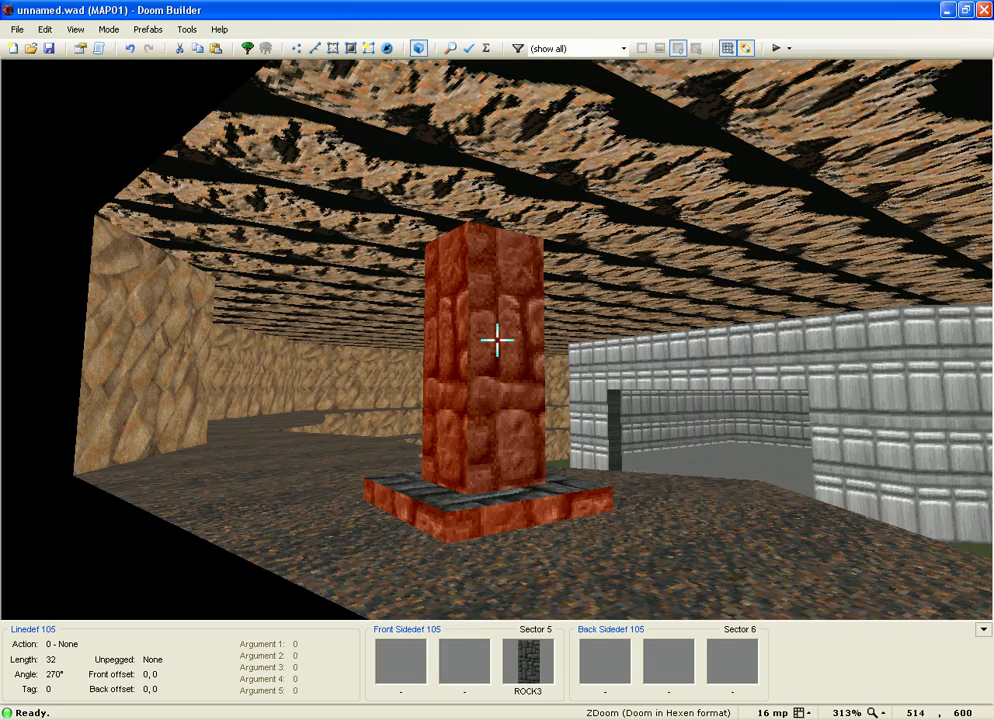
{"action": "key", "text": "a"}
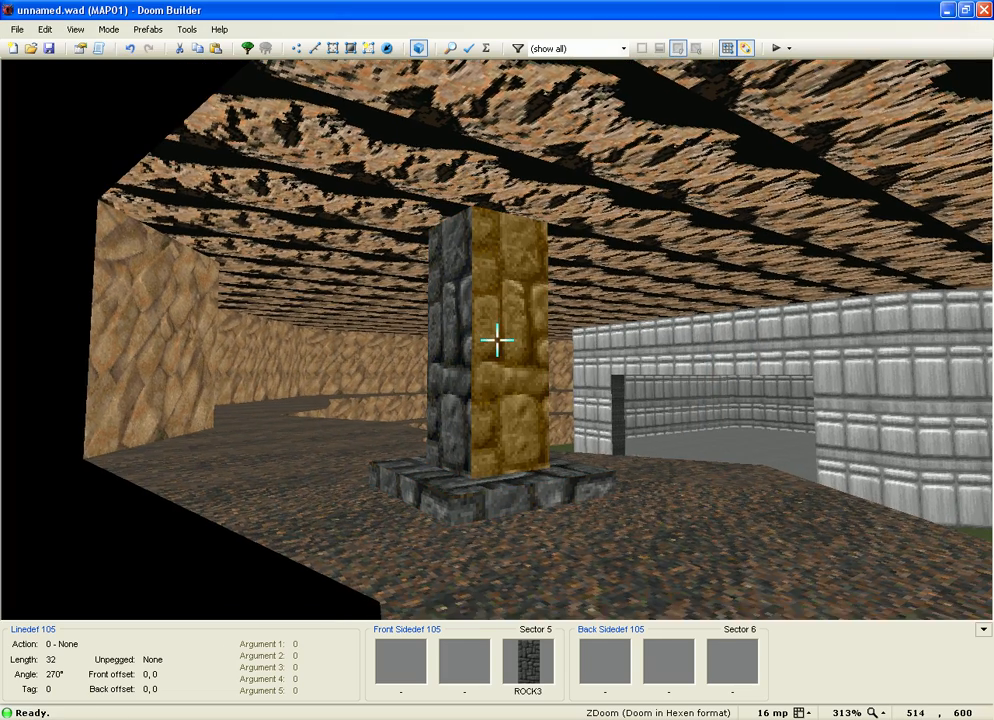
{"action": "key", "text": "w"}
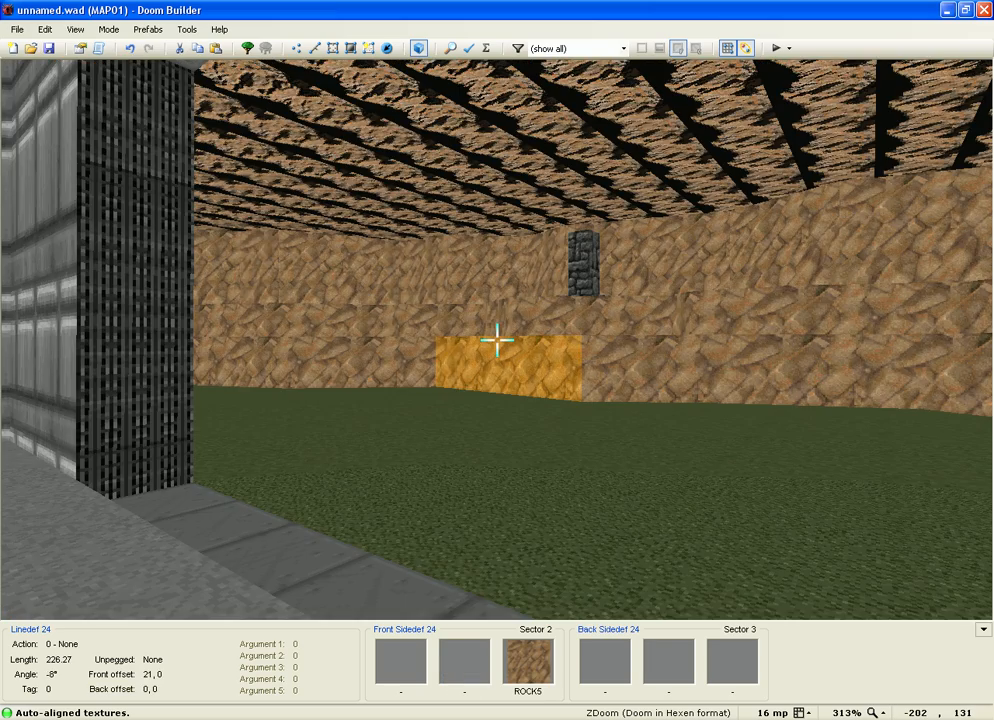
{"action": "key", "text": "s"}
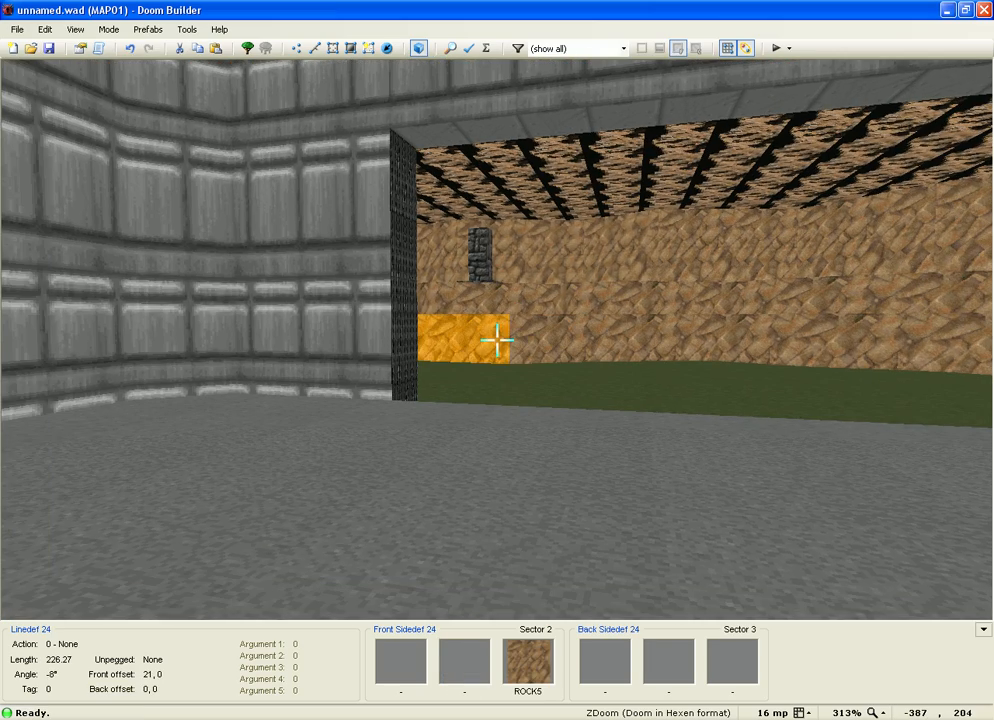
{"action": "key", "text": "w"}
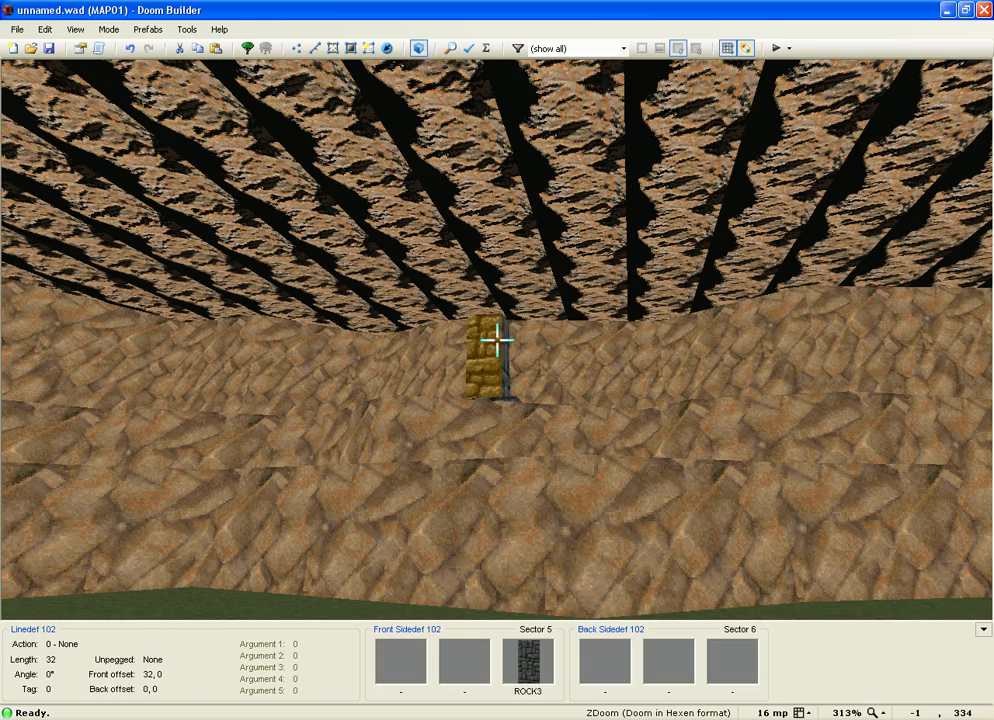
Step: Back in 2D Things Mode, insert a new thing on the dirt ledge beside the pillar
{"action": "key", "text": "q"}
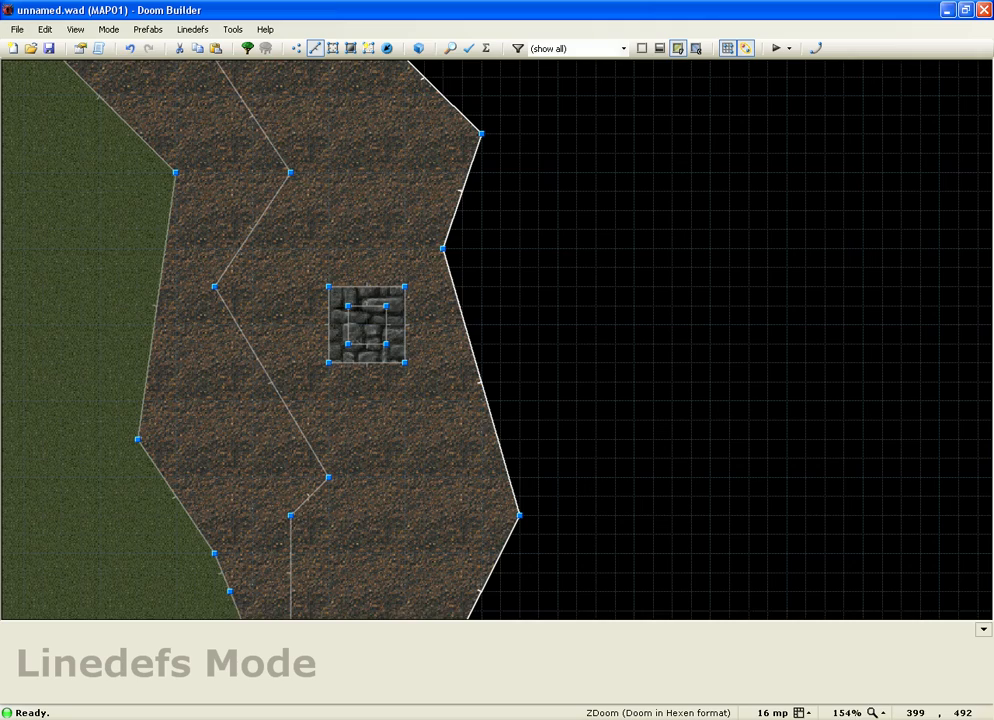
{"action": "scroll", "coordinate": [458, 300], "scroll_direction": "down", "scroll_amount": 5}
{"action": "key", "text": "t"}
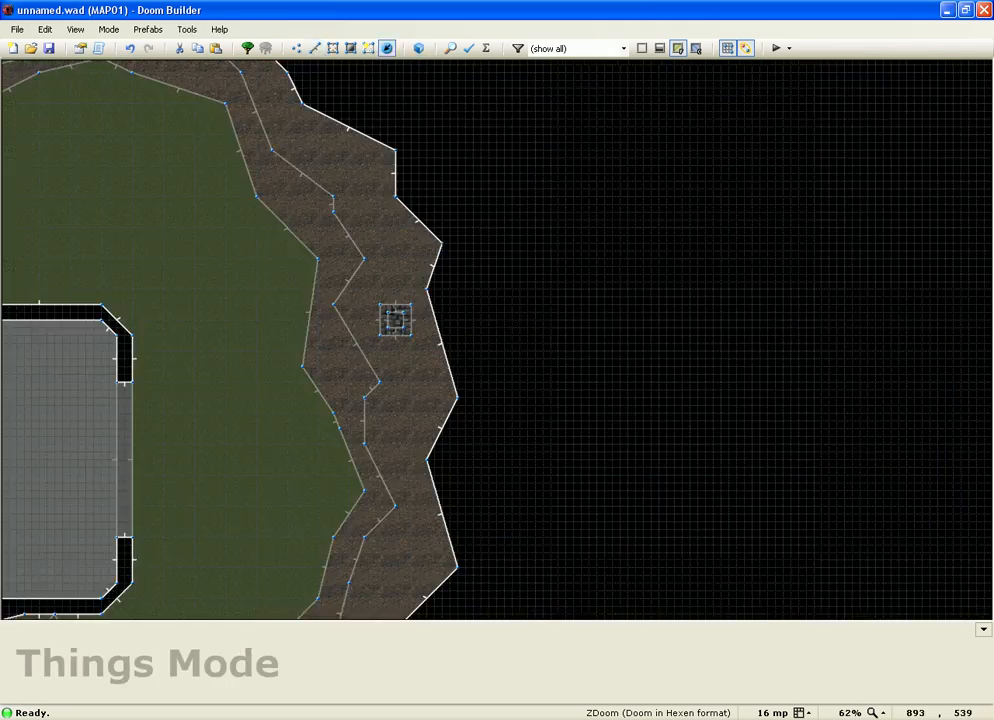
{"action": "scroll", "coordinate": [406, 248], "scroll_direction": "up", "scroll_amount": 3}
{"action": "key", "text": "Insert"}
{"action": "mouse_move", "coordinate": [333, 195]}
{"action": "left_mouse_down"}
{"action": "mouse_move", "coordinate": [322, 206]}
{"action": "mouse_move", "coordinate": [321, 197]}
{"action": "left_mouse_up"}
Step: Set the new thing's type to Obstacles > Stalagmite
{"action": "right_click", "coordinate": [321, 197]}
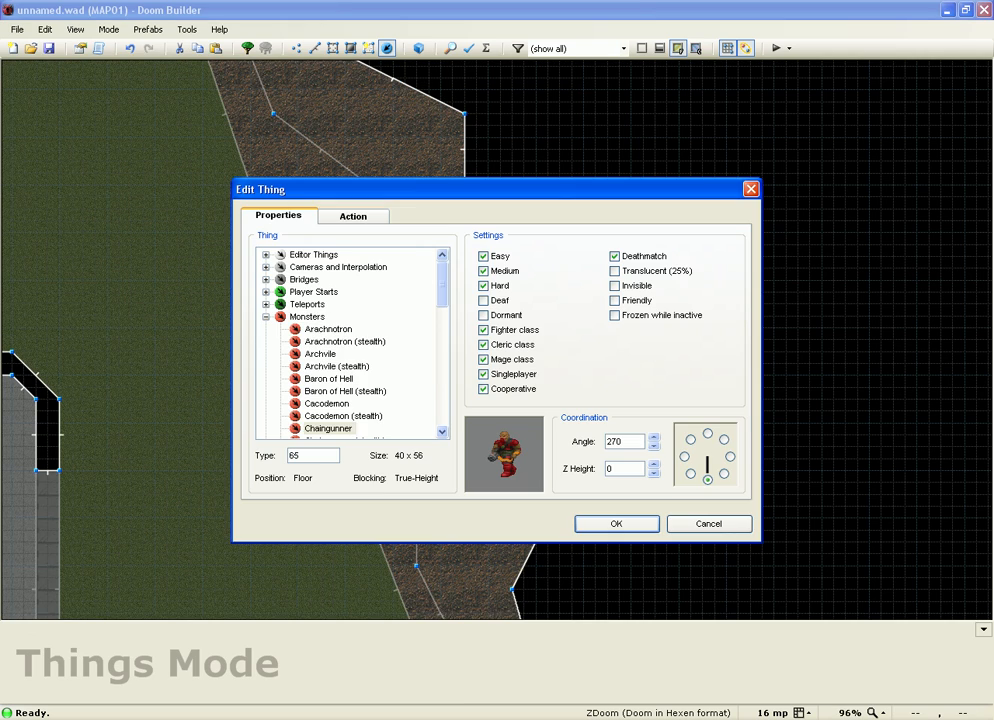
{"action": "left_click", "coordinate": [266, 353]}
{"action": "left_click", "coordinate": [266, 353]}
{"action": "scroll", "coordinate": [350, 340], "scroll_direction": "down", "scroll_amount": 2}
{"action": "left_click", "coordinate": [266, 329]}
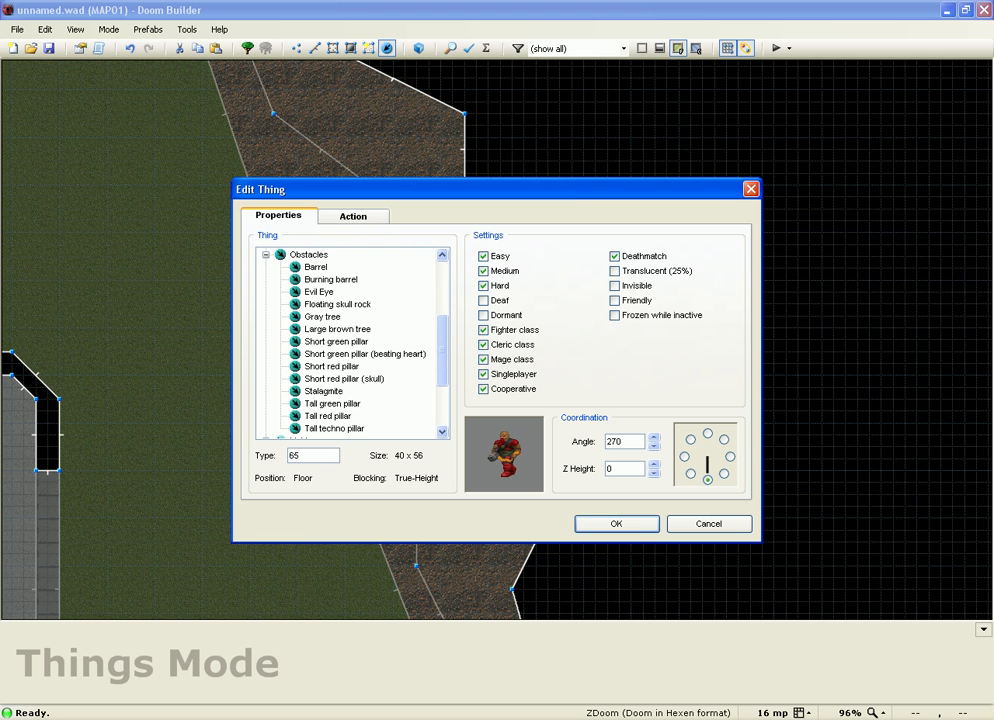
{"action": "left_click", "coordinate": [323, 391]}
{"action": "key", "text": "Return"}
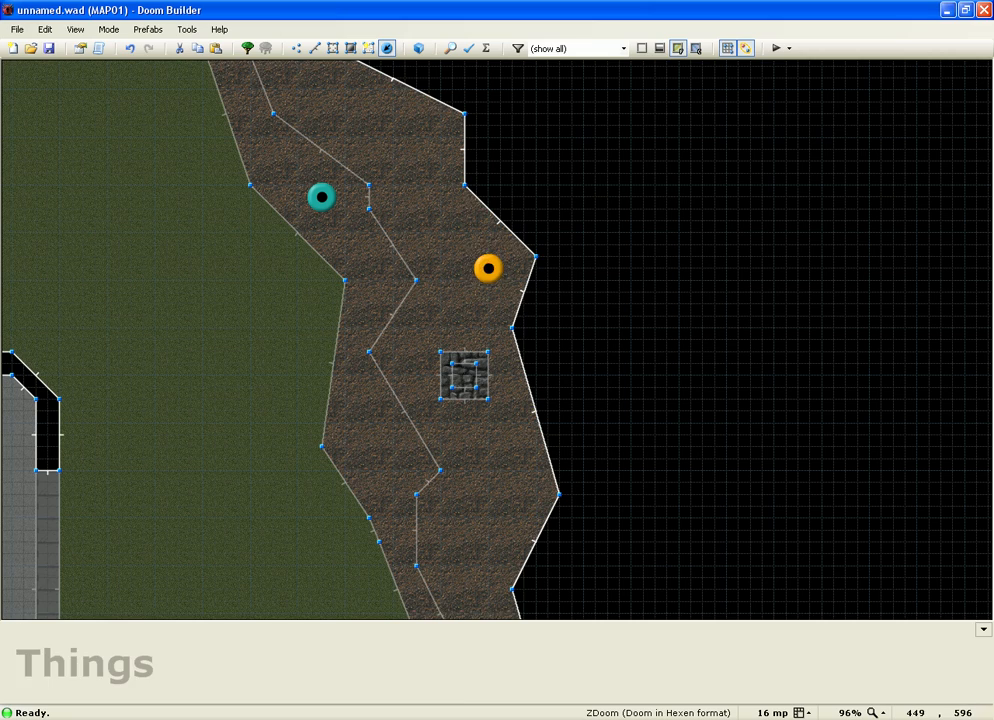
{"action": "scroll", "coordinate": [509, 266], "scroll_direction": "down", "scroll_amount": 6}
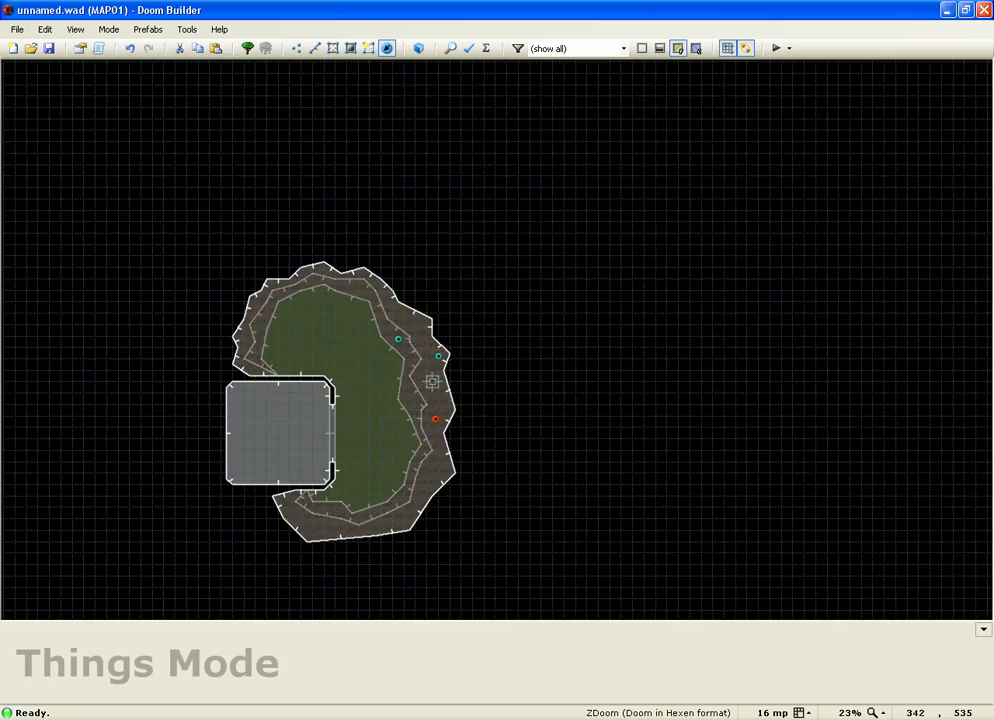
Step: Review the placed Stalagmites' properties and confirm them unchanged
{"action": "scroll", "coordinate": [509, 266], "scroll_direction": "up", "scroll_amount": 1}
{"action": "scroll", "coordinate": [341, 502], "scroll_direction": "up", "scroll_amount": 3}
{"action": "right_click", "coordinate": [343, 460]}
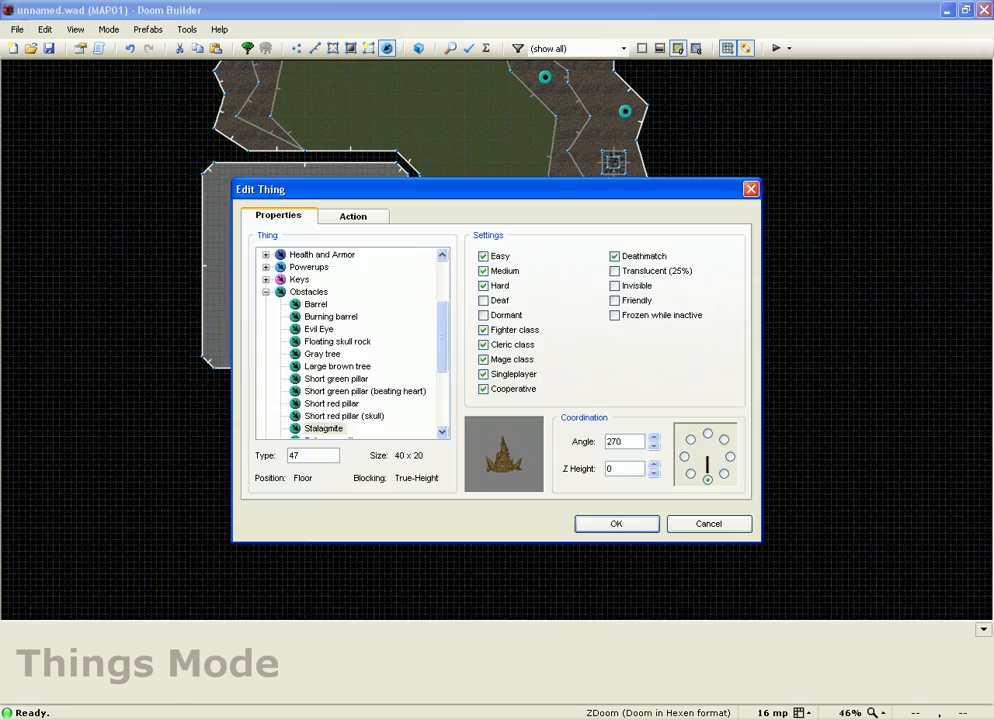
{"action": "left_click", "coordinate": [616, 523]}
{"action": "right_click", "coordinate": [424, 417]}
{"action": "key", "text": "Return"}
Step: Add three Stalagmites: one on the lower ledge and two along the eastern ledge
{"action": "key", "text": "Insert"}
{"action": "left_click_drag", "start_coordinate": [521, 437], "coordinate": [533, 442]}
{"action": "key", "text": "Insert"}
{"action": "left_click_drag", "start_coordinate": [619, 332], "coordinate": [596, 299]}
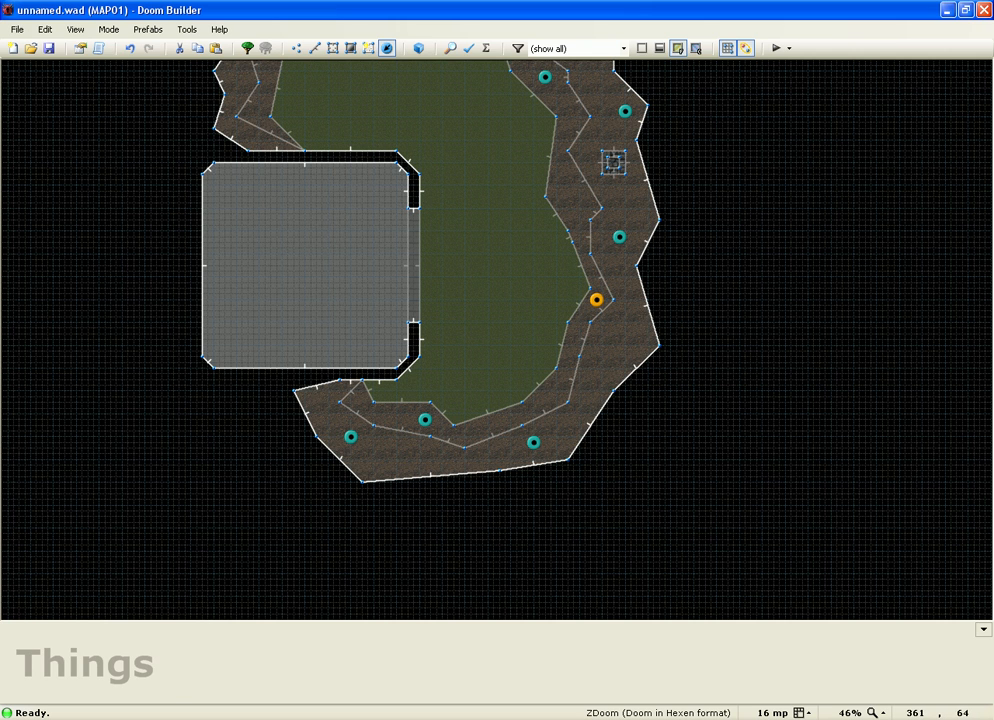
{"action": "key", "text": "Insert"}
{"action": "left_click_drag", "start_coordinate": [623, 339], "coordinate": [608, 379]}
{"action": "scroll", "coordinate": [694, 578], "scroll_direction": "down", "scroll_amount": 3}
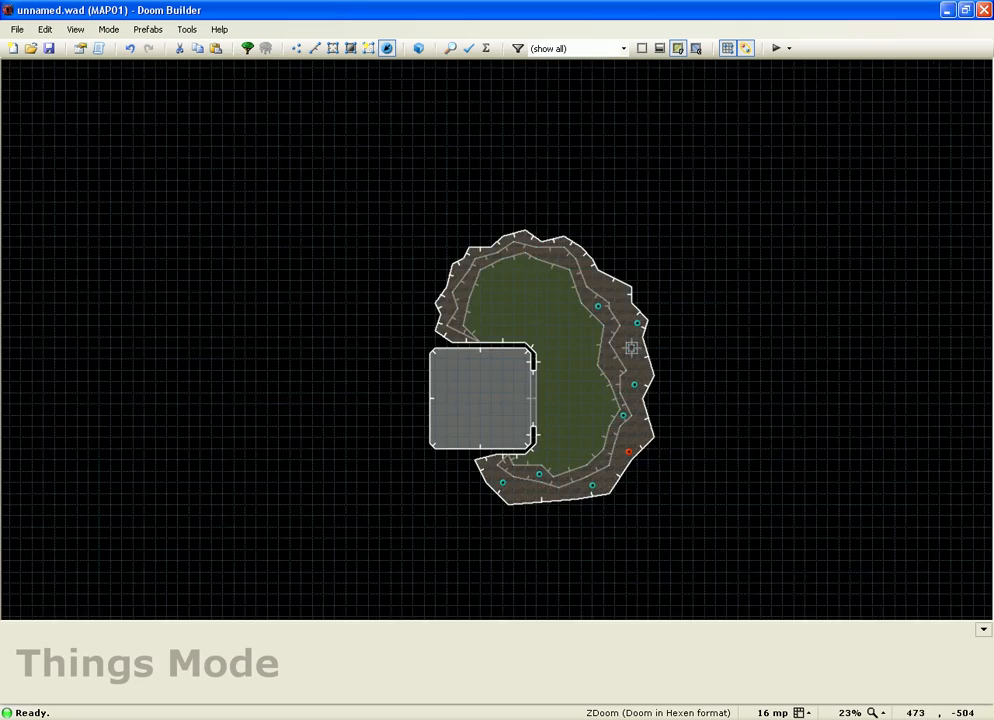
{"action": "scroll", "coordinate": [560, 250], "scroll_direction": "up", "scroll_amount": 4}
Step: Add four more Stalagmites across the upper and western ledges, then view them in 3D
{"action": "key", "text": "Insert"}
{"action": "left_click_drag", "start_coordinate": [649, 331], "coordinate": [633, 302]}
{"action": "key", "text": "Insert"}
{"action": "left_click_drag", "start_coordinate": [541, 291], "coordinate": [541, 284]}
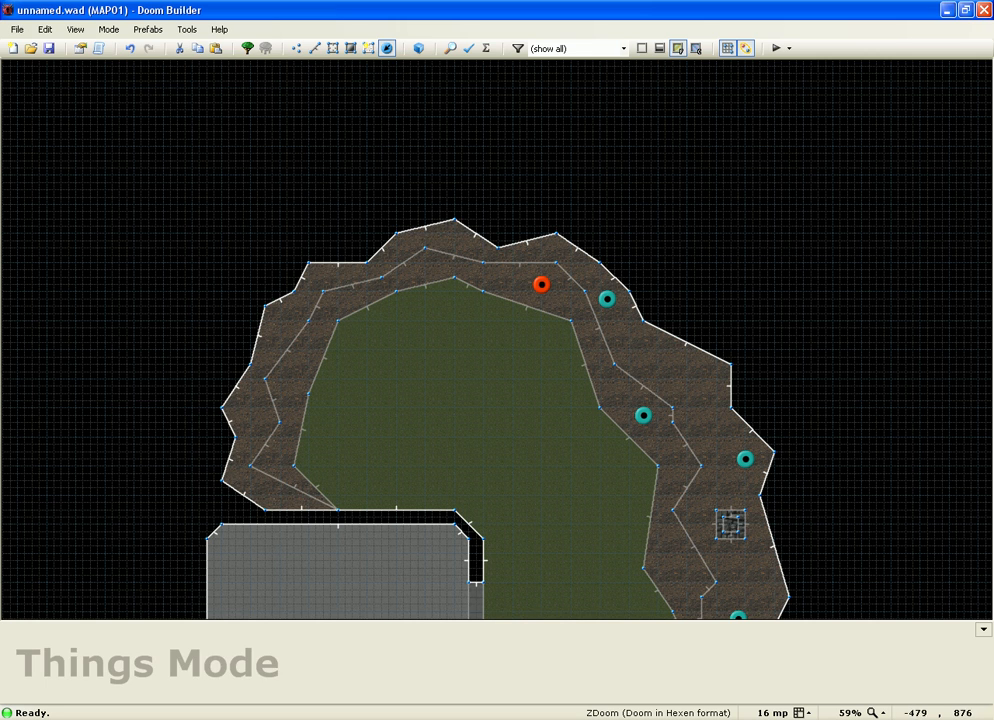
{"action": "key", "text": "Insert"}
{"action": "left_click_drag", "start_coordinate": [280, 393], "coordinate": [287, 379]}
{"action": "key", "text": "Insert"}
{"action": "right_click_drag", "start_coordinate": [250, 409], "coordinate": [250, 409]}
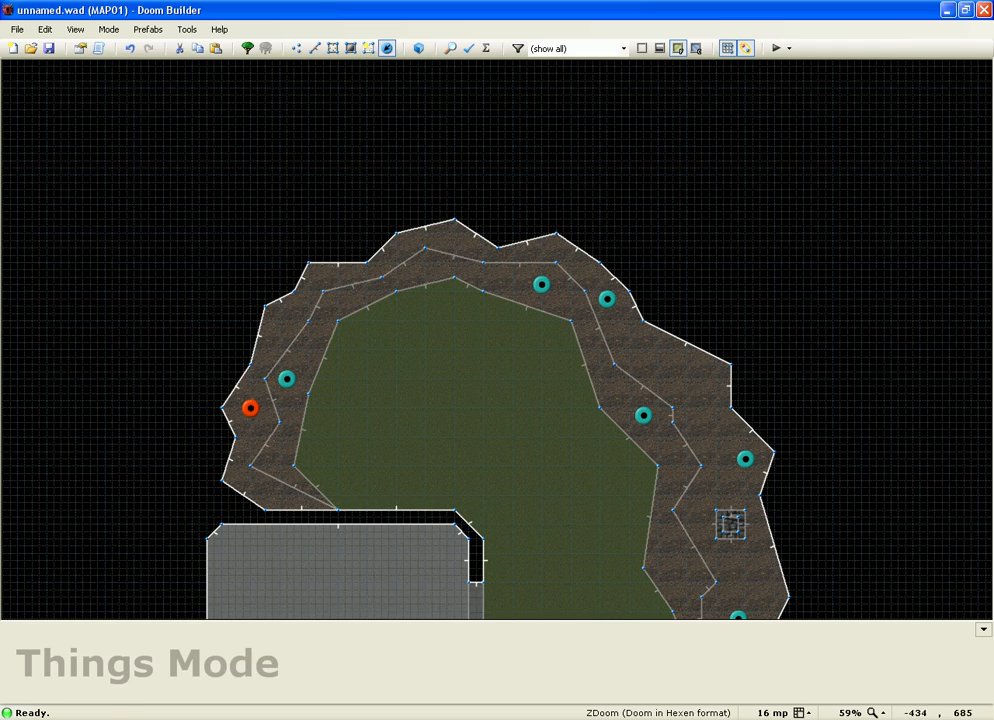
{"action": "key", "text": "w"}
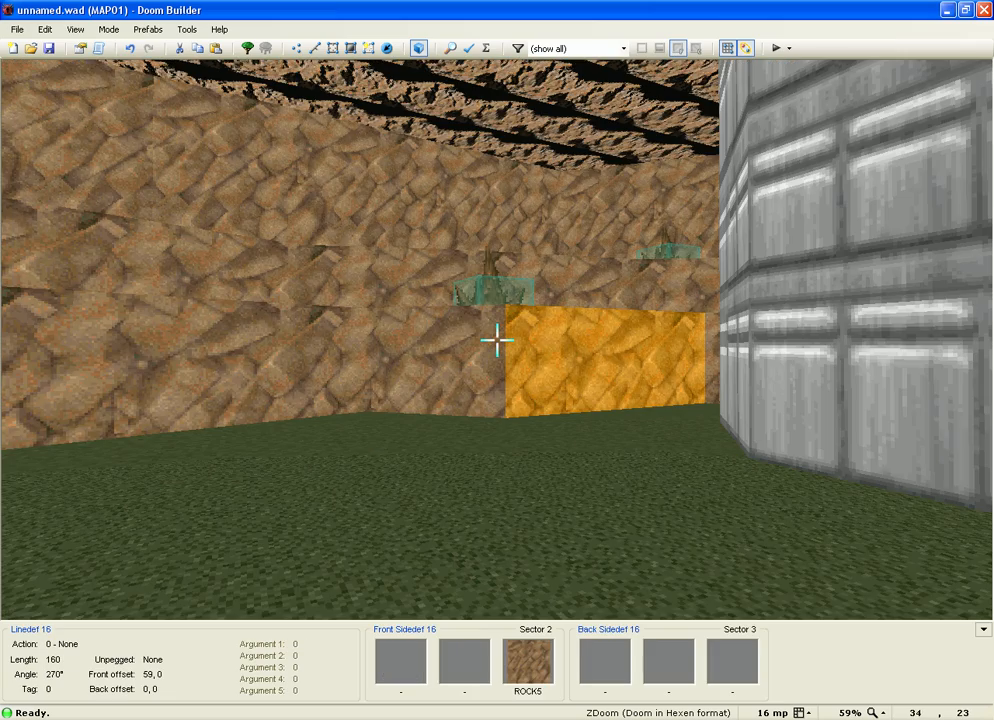
{"action": "key", "text": "e"}
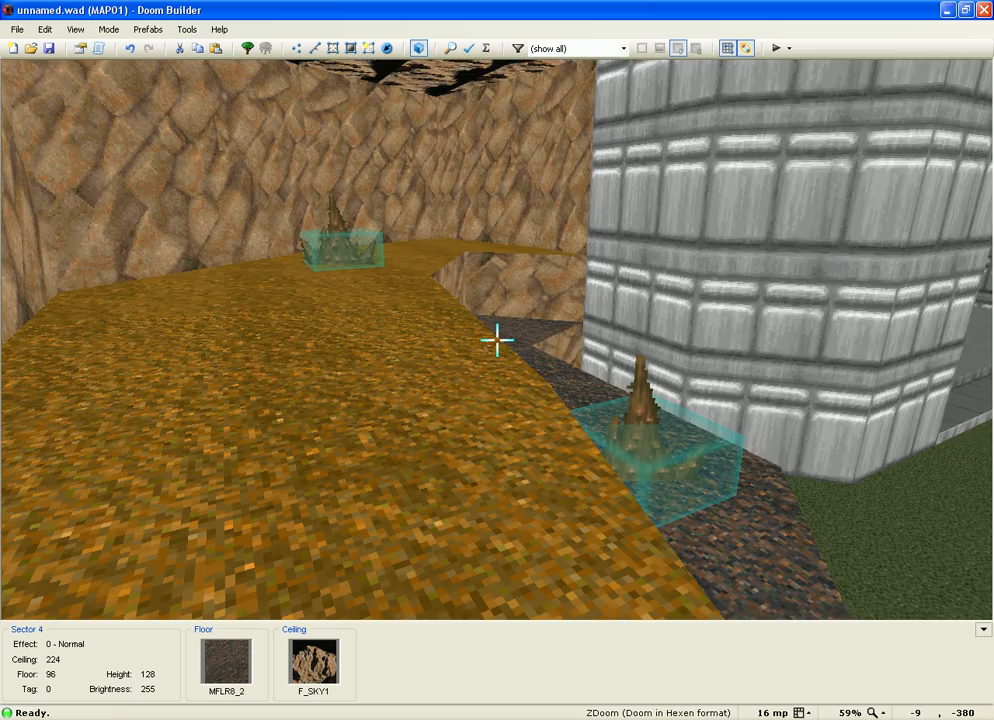
{"action": "key", "text": "w"}
{"action": "scroll", "coordinate": [416, 338], "scroll_direction": "up", "scroll_amount": 1}
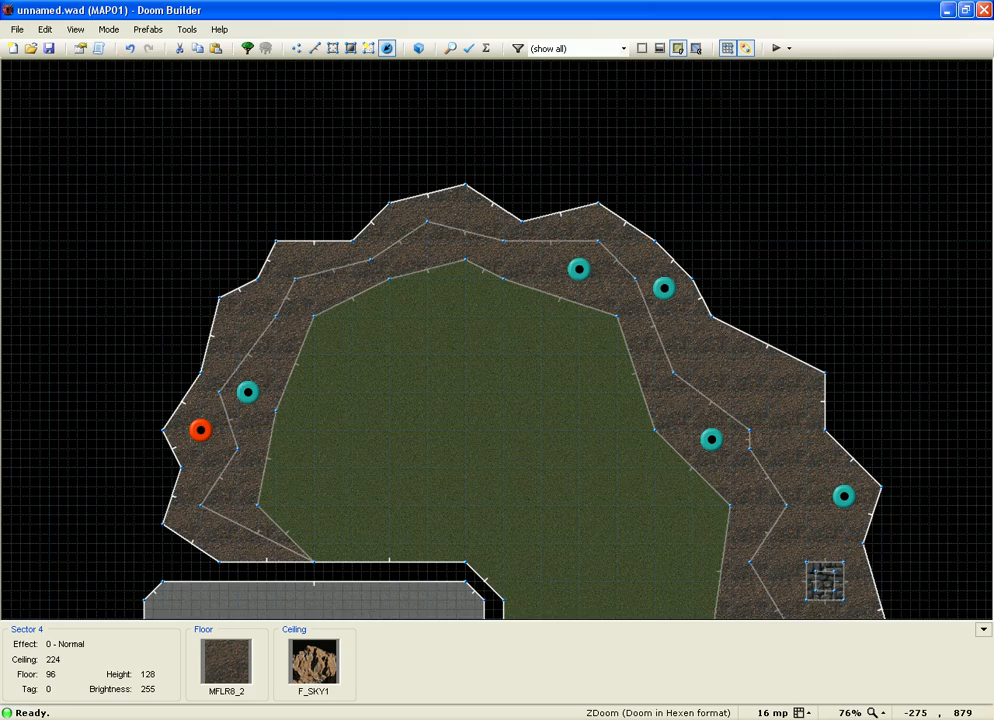
{"action": "scroll", "coordinate": [440, 265], "scroll_direction": "up", "scroll_amount": 1}
{"action": "scroll", "coordinate": [440, 265], "scroll_direction": "down", "scroll_amount": 2}
{"action": "scroll", "coordinate": [435, 385], "scroll_direction": "down", "scroll_amount": 2}
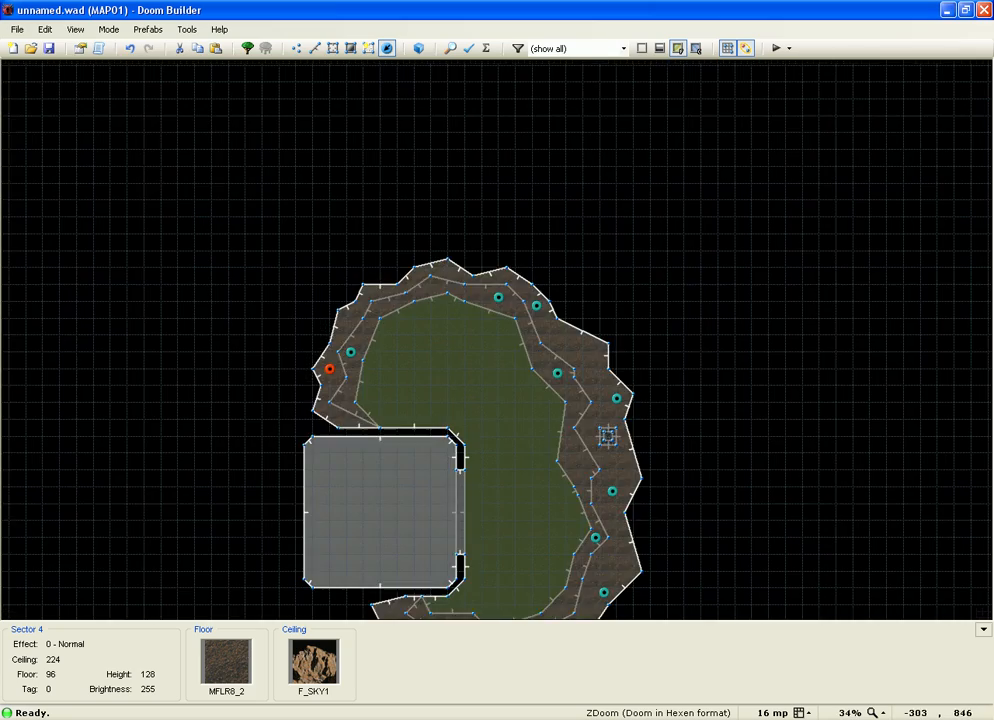
{"action": "scroll", "coordinate": [465, 510], "scroll_direction": "up", "scroll_amount": 2}
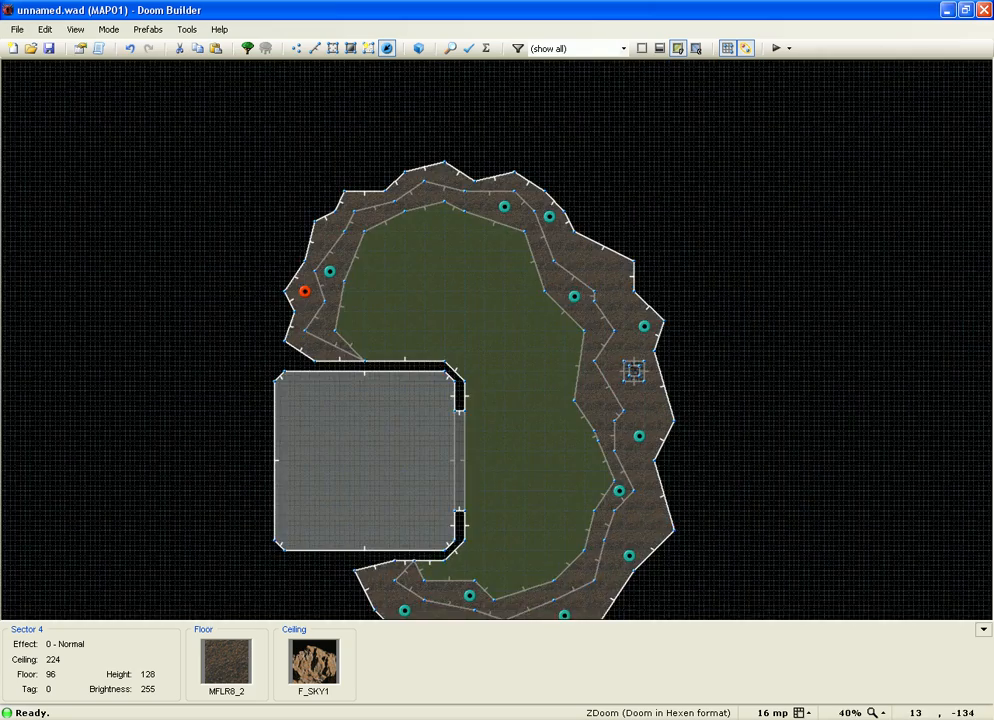
{"action": "scroll", "coordinate": [483, 356], "scroll_direction": "up", "scroll_amount": 2}
{"action": "key", "text": "t"}
{"action": "scroll", "coordinate": [375, 62], "scroll_direction": "down", "scroll_amount": 1}
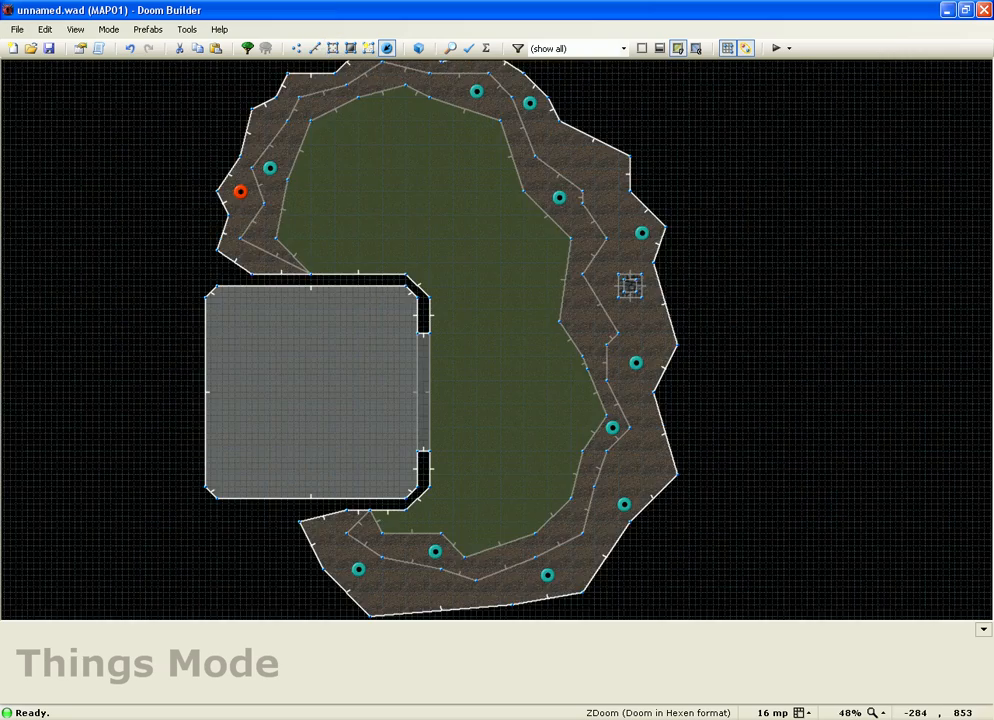
{"action": "scroll", "coordinate": [488, 507], "scroll_direction": "up", "scroll_amount": 2}
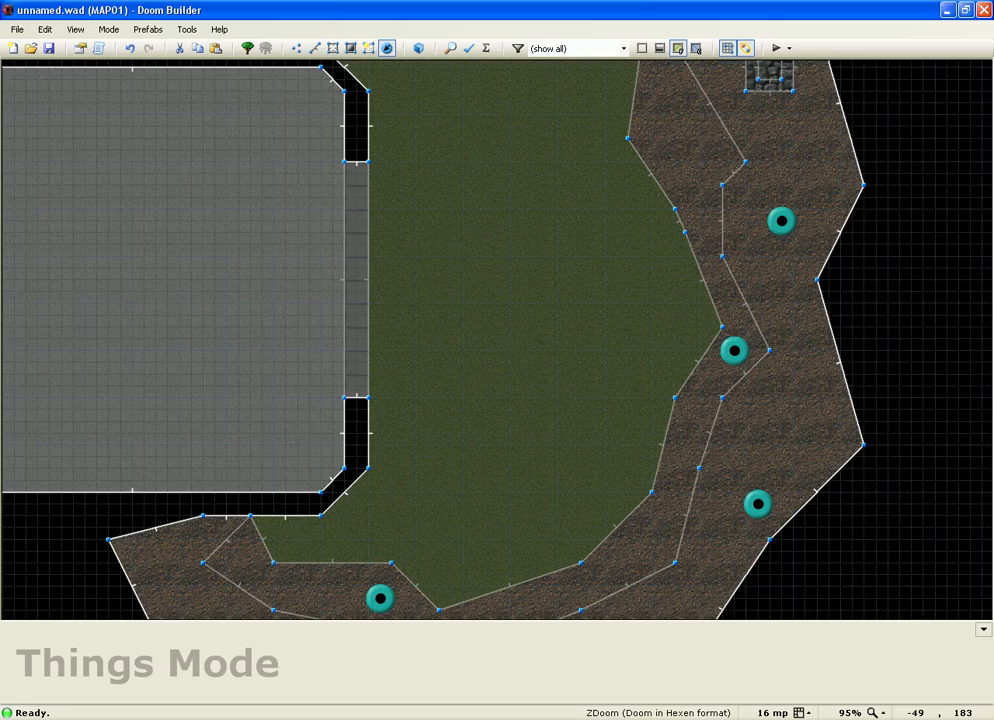
{"action": "scroll", "coordinate": [422, 265], "scroll_direction": "up", "scroll_amount": 2}
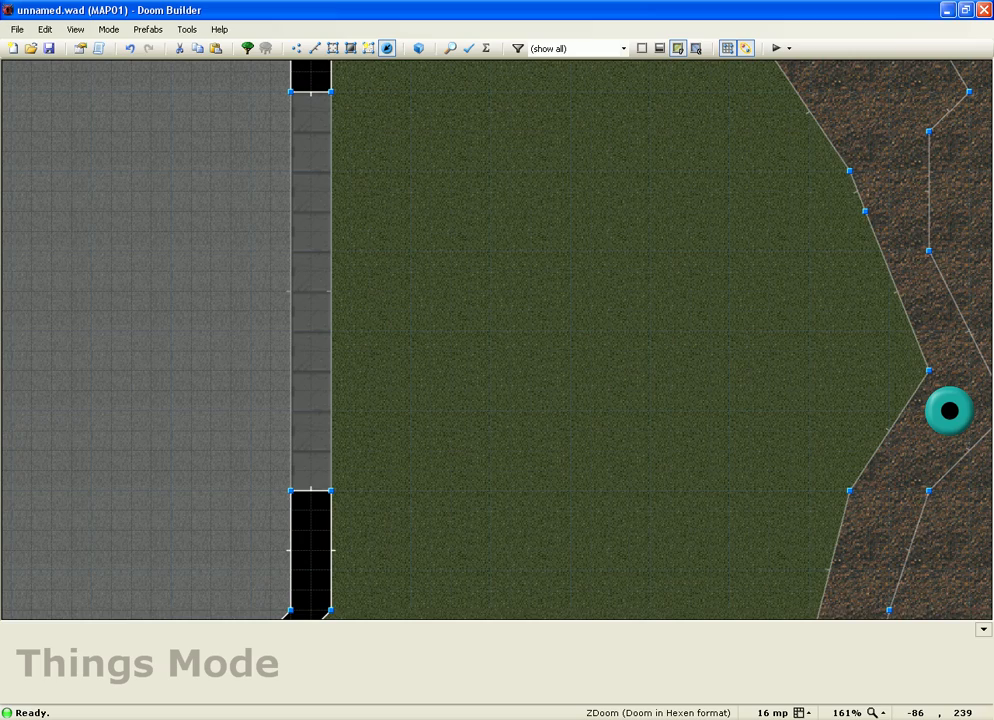
{"action": "scroll", "coordinate": [404, 237], "scroll_direction": "down", "scroll_amount": 3}
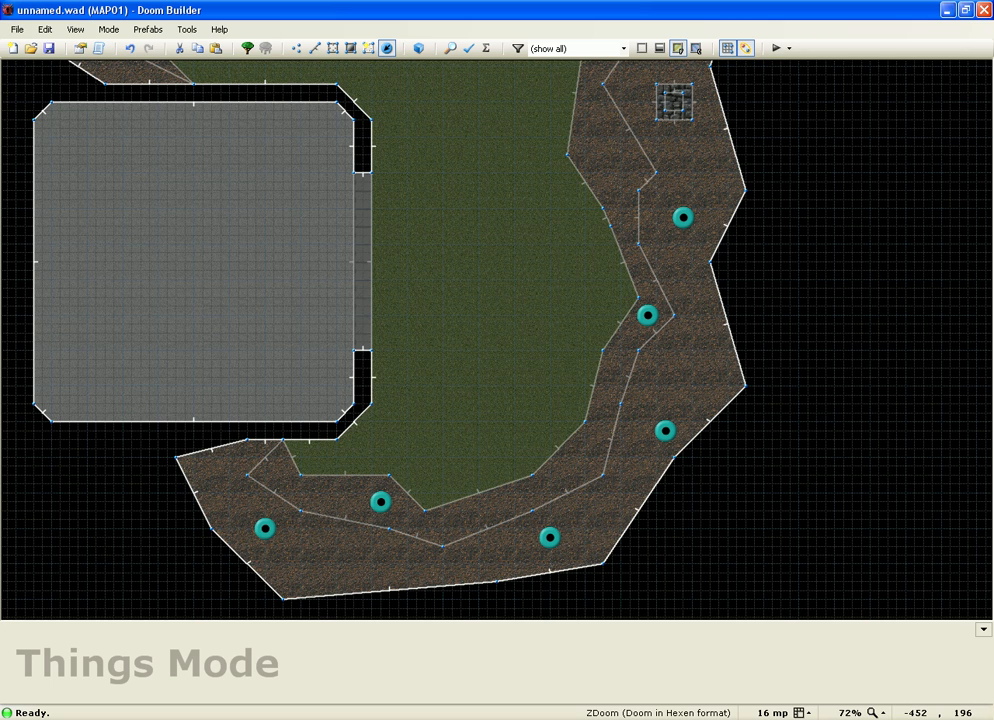
{"action": "scroll", "coordinate": [349, 199], "scroll_direction": "up", "scroll_amount": 1}
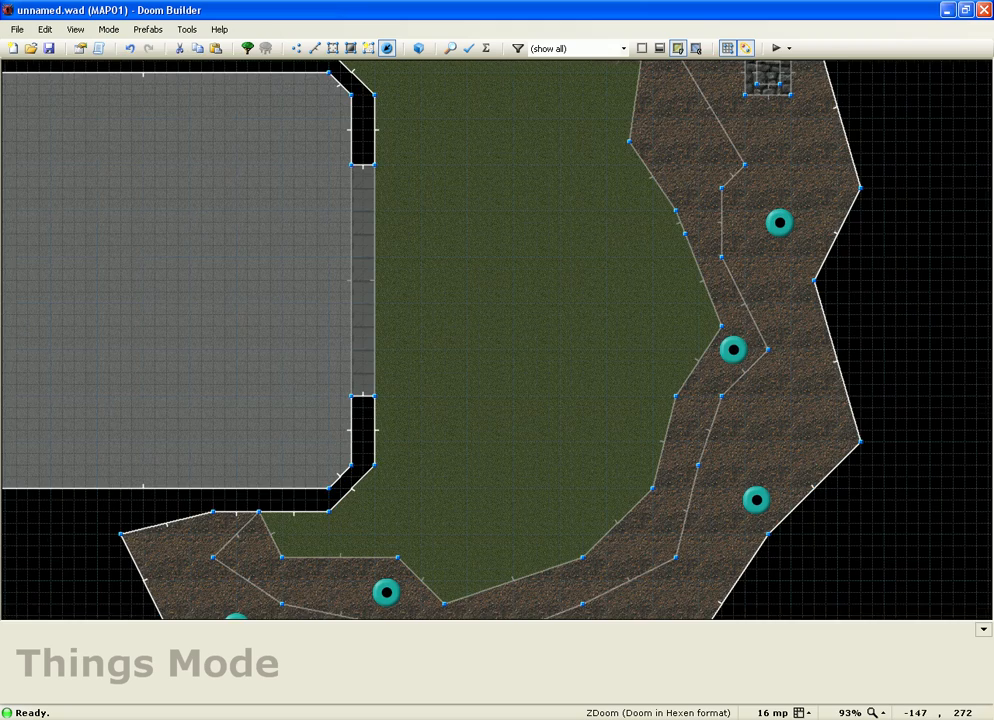
Step: Place a Stalagmite by the wall, undo it, and inspect the wall line's properties
{"action": "scroll", "coordinate": [409, 180], "scroll_direction": "up", "scroll_amount": 2}
{"action": "right_click", "coordinate": [372, 186]}
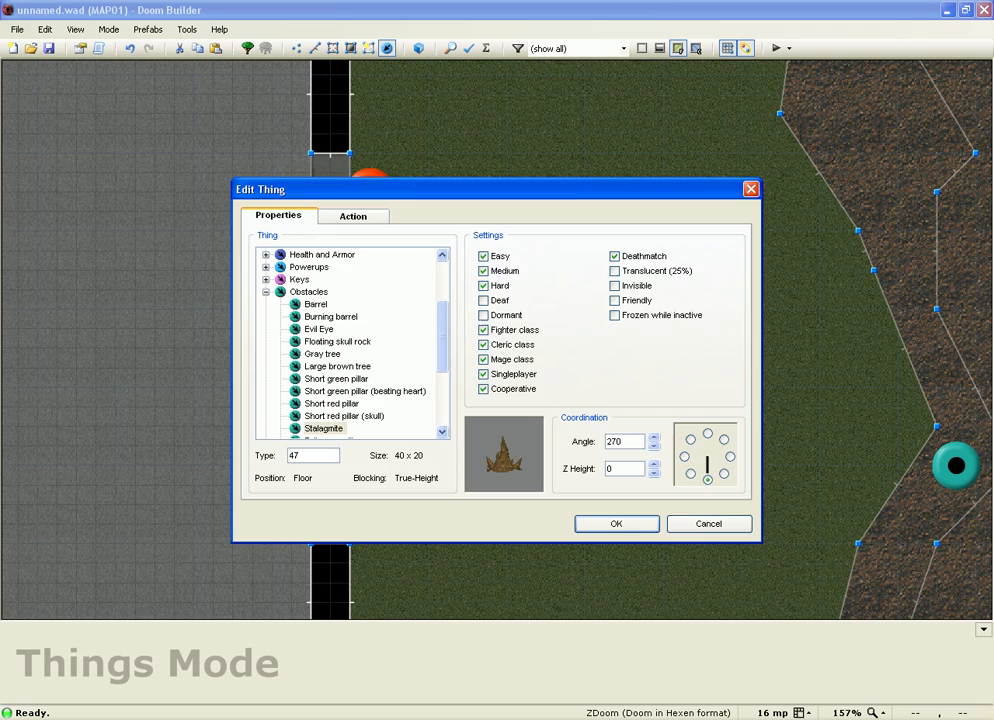
{"action": "key", "text": "Return"}
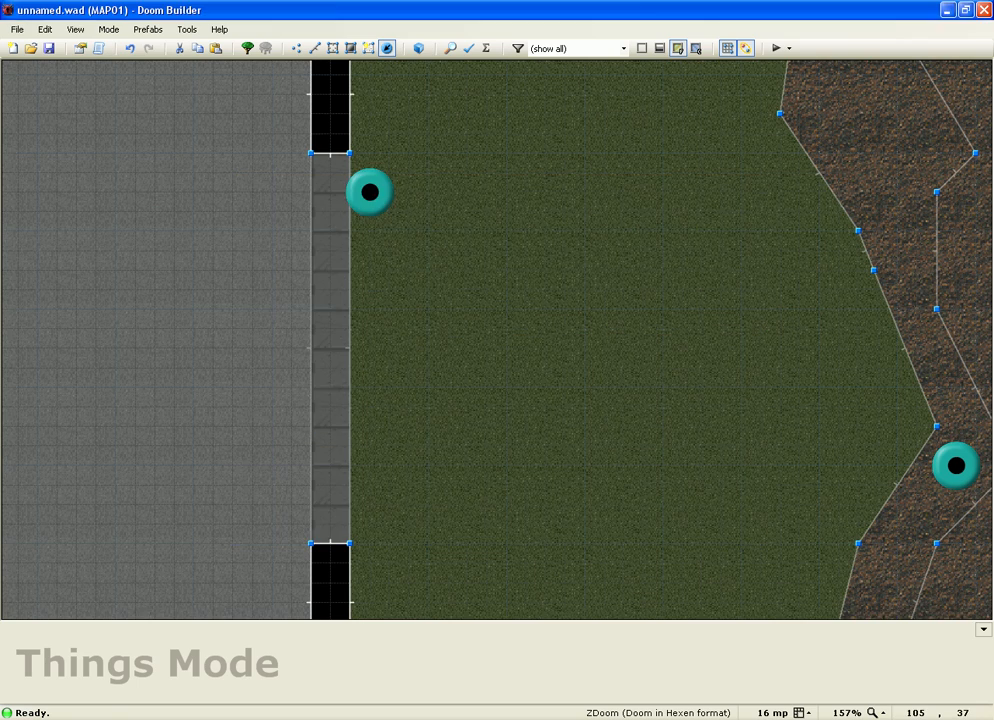
{"action": "key", "text": "ctrl+z"}
{"action": "key", "text": "l"}
{"action": "right_click", "coordinate": [349, 202]}
{"action": "left_click", "coordinate": [668, 538]}
{"action": "scroll", "coordinate": [450, 201], "scroll_direction": "up", "scroll_amount": 3}
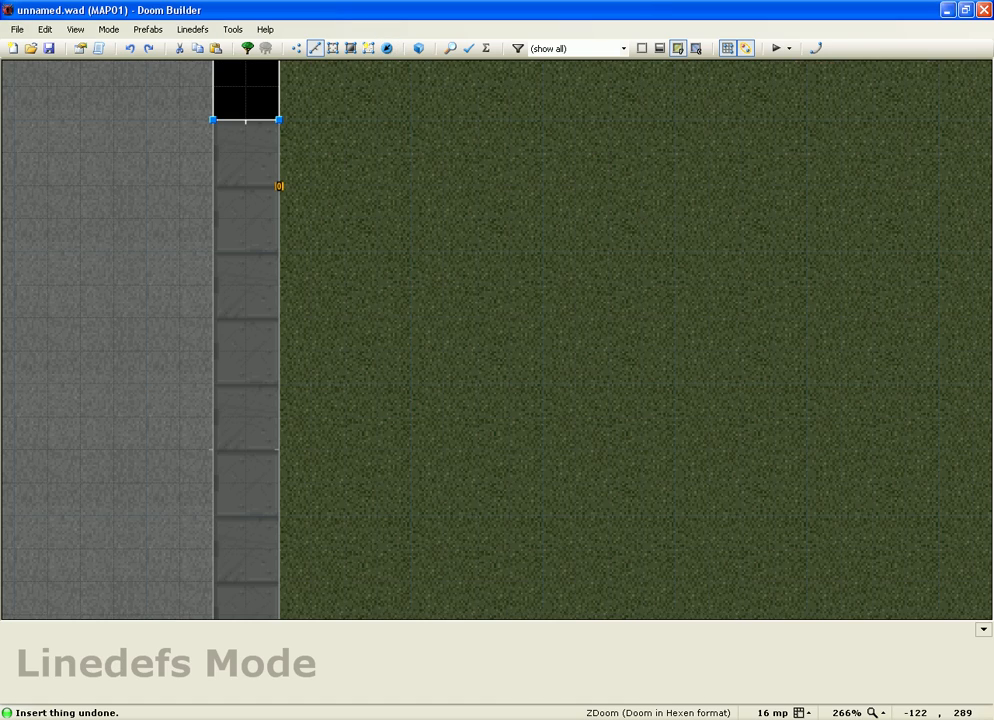
Step: Start a new sector outline at the wall, placing corners across the grass to the right
{"action": "key", "text": "Insert"}
{"action": "scroll", "coordinate": [279, 186], "scroll_direction": "down", "scroll_amount": 5}
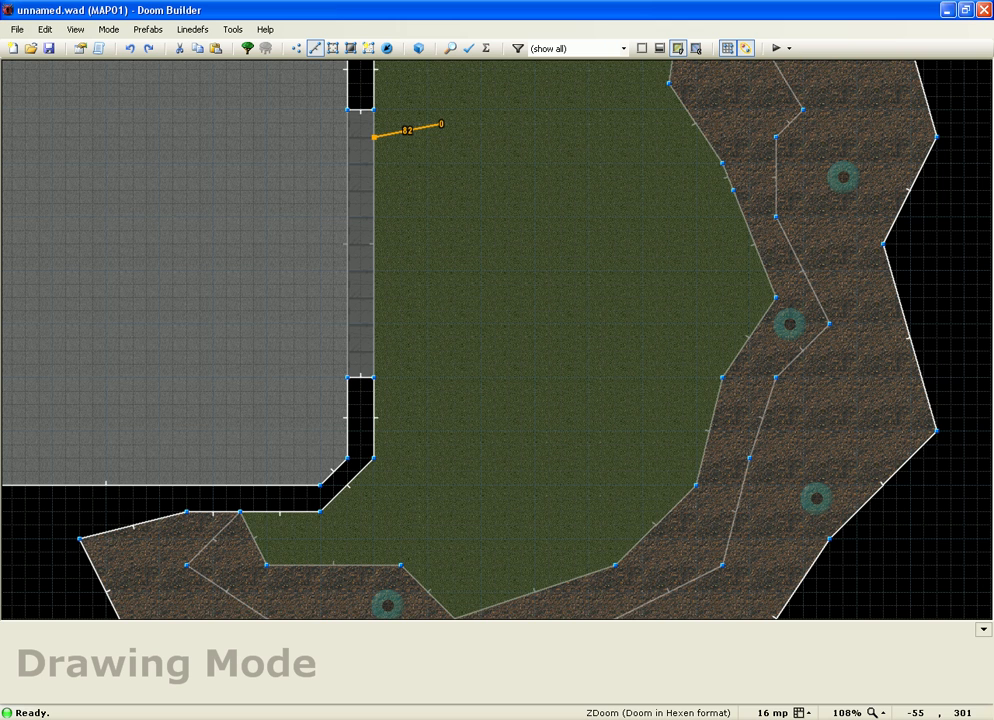
{"action": "left_click", "coordinate": [441, 124]}
{"action": "left_click", "coordinate": [495, 137]}
{"action": "left_click", "coordinate": [548, 137]}
{"action": "left_click", "coordinate": [575, 190]}
{"action": "left_click", "coordinate": [535, 231]}
{"action": "left_click", "coordinate": [551, 311]}
Step: Continue the outline down and left, close it on the wall, and view in 3D
{"action": "left_click", "coordinate": [522, 337]}
{"action": "left_click", "coordinate": [481, 365]}
{"action": "left_click", "coordinate": [442, 351]}
{"action": "left_click", "coordinate": [388, 365]}
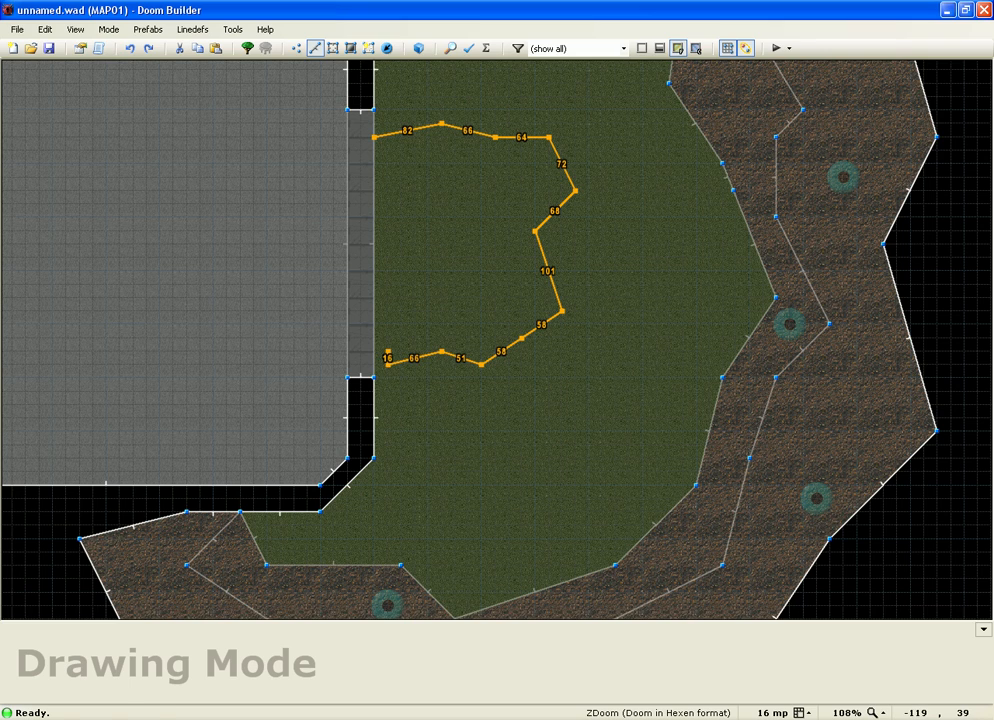
{"action": "left_click", "coordinate": [375, 360]}
{"action": "key", "text": "w"}
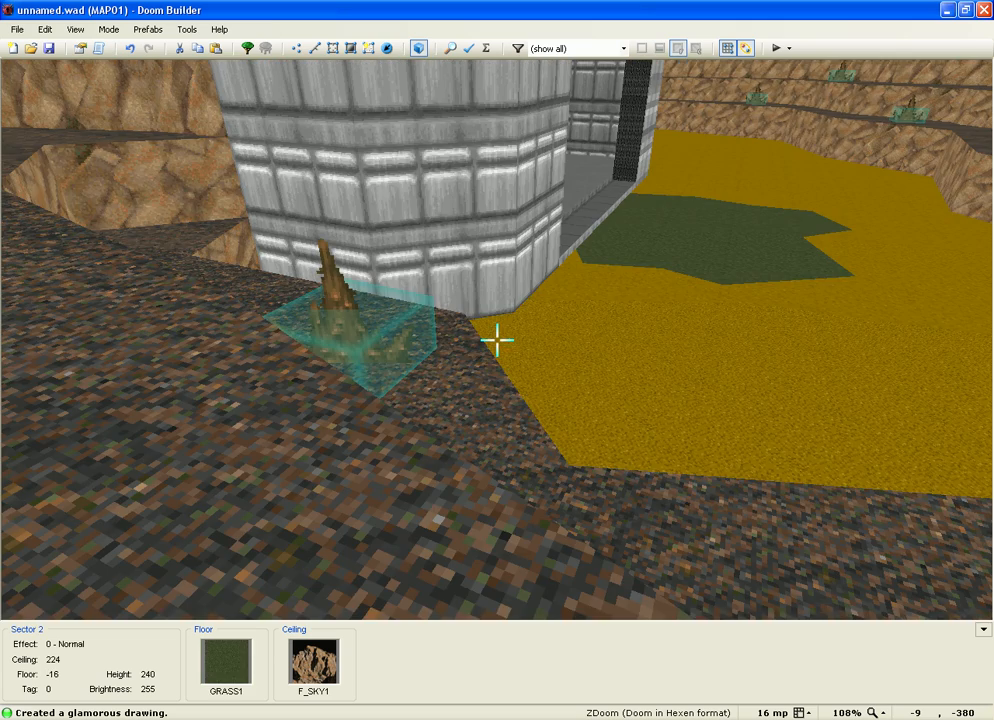
Step: Raise the new patch's floor from -16 to -14 in 3D
{"action": "key", "text": "w"}
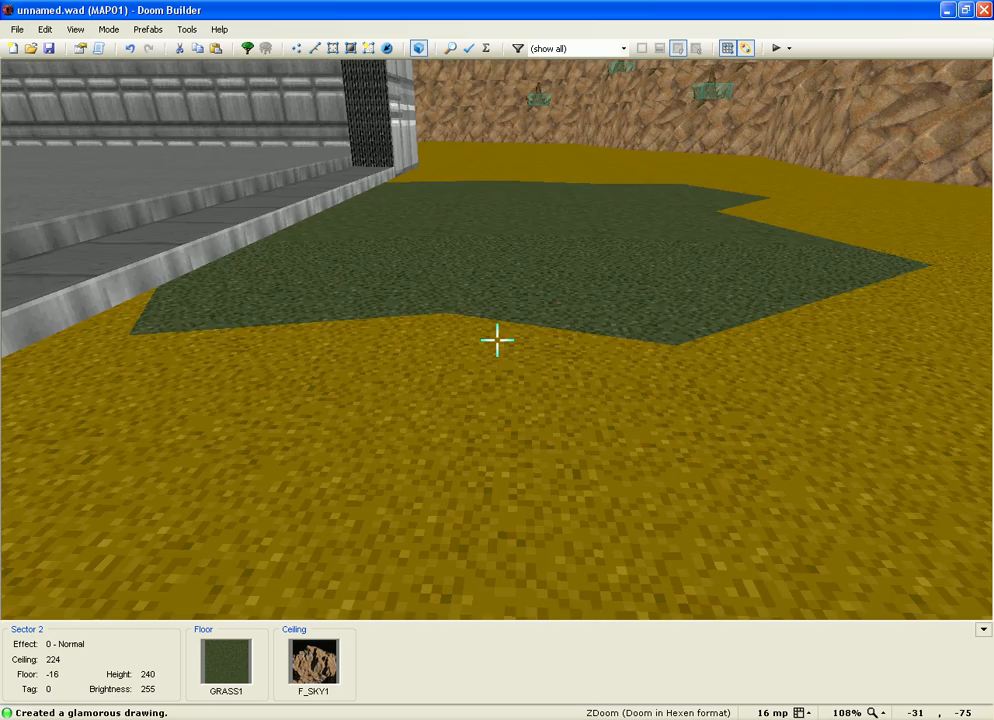
{"action": "scroll", "coordinate": [497, 340], "scroll_direction": "up", "scroll_amount": 2}
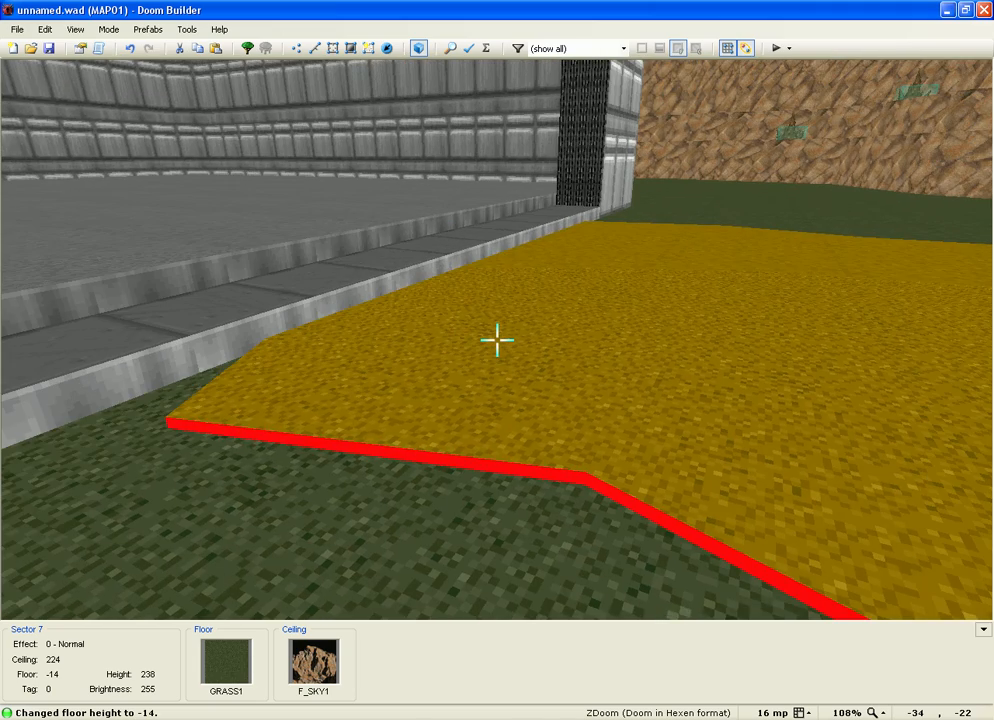
{"action": "key", "text": "s"}
{"action": "key", "text": "e"}
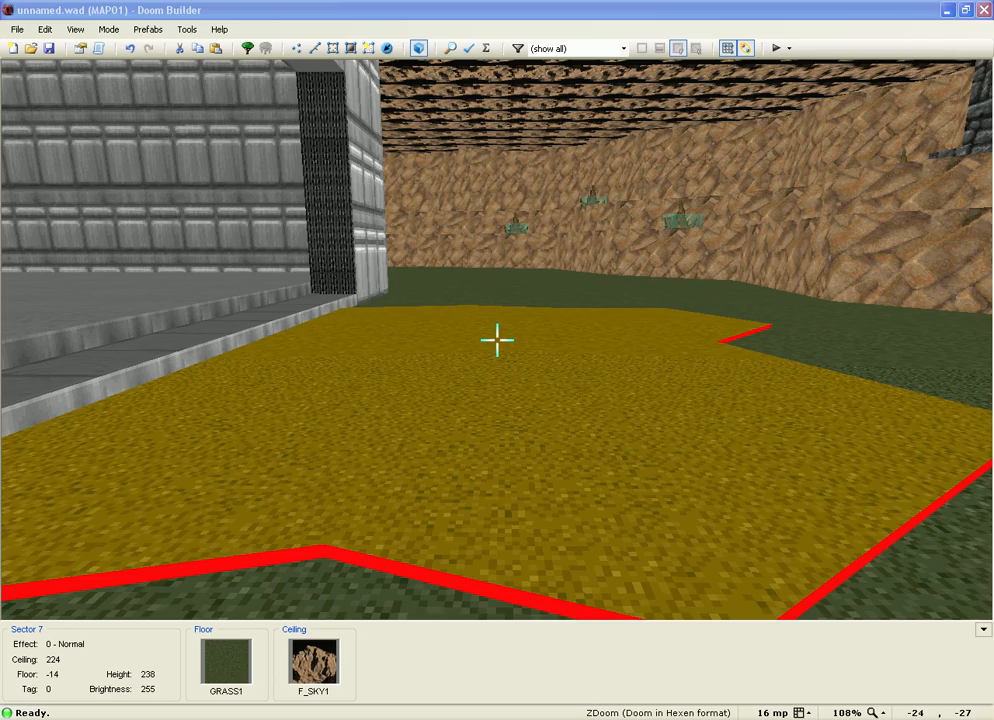
Step: Give the patch the RROCK19 floor flat in place of GRASS1
{"action": "right_click", "coordinate": [497, 340]}
{"action": "left_click", "coordinate": [539, 286]}
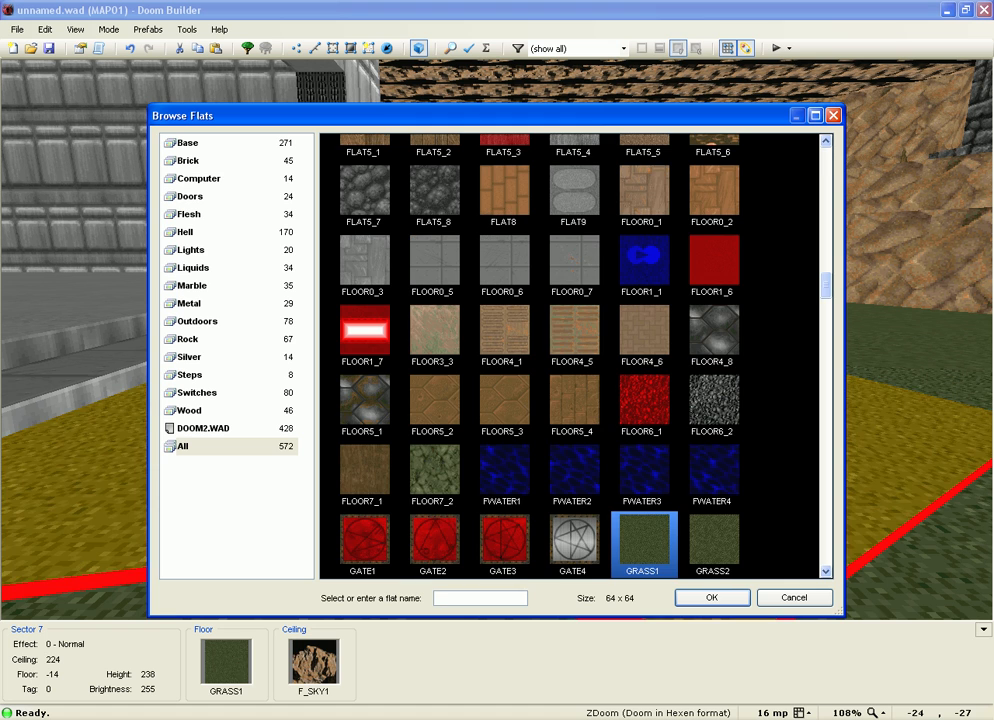
{"action": "left_click", "coordinate": [714, 540]}
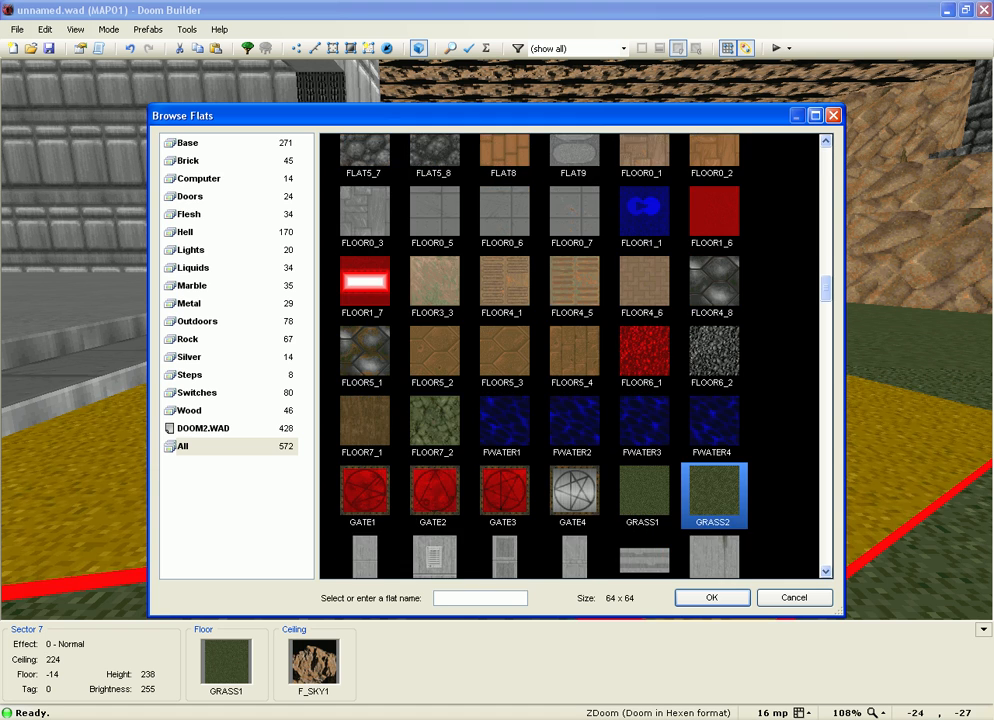
{"action": "scroll", "coordinate": [575, 355], "scroll_direction": "down", "scroll_amount": 8}
{"action": "scroll", "coordinate": [575, 355], "scroll_direction": "down", "scroll_amount": 16}
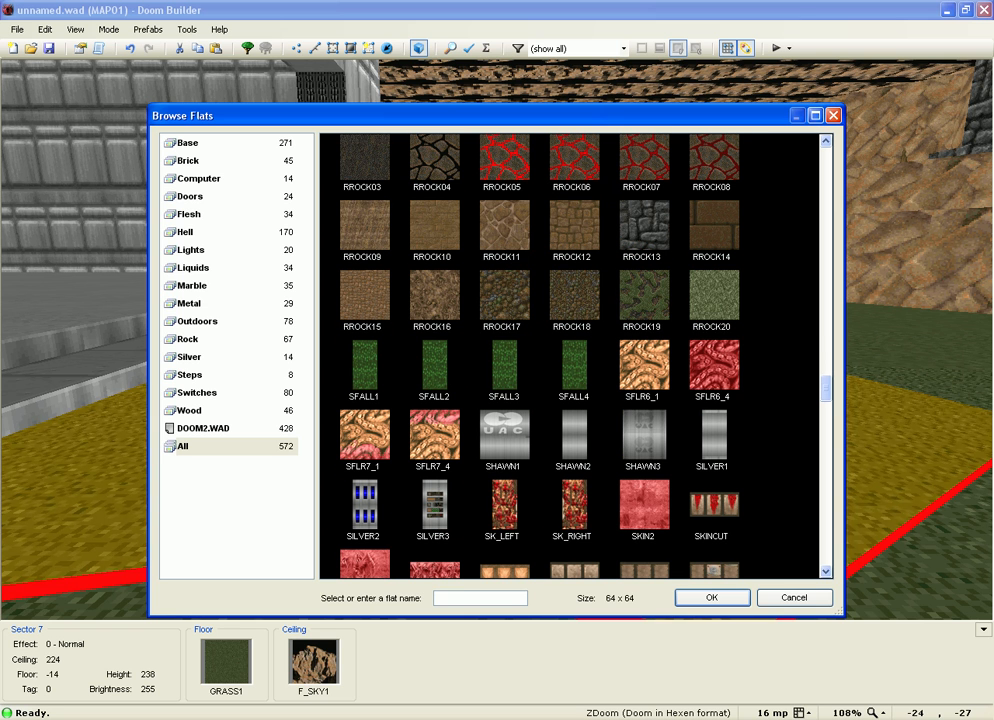
{"action": "left_click", "coordinate": [644, 298]}
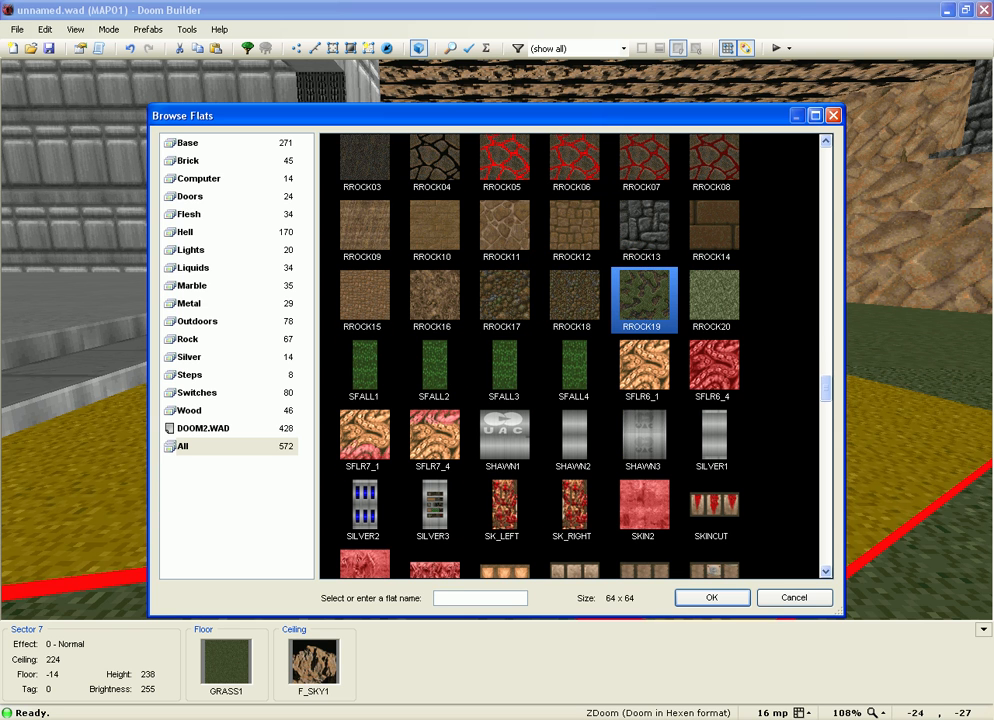
{"action": "key", "text": "Return"}
{"action": "key", "text": "Return"}
Step: Fly around the RROCK19 patch in 3D, then go back to the 2D Linedefs view
{"action": "key", "text": "w"}
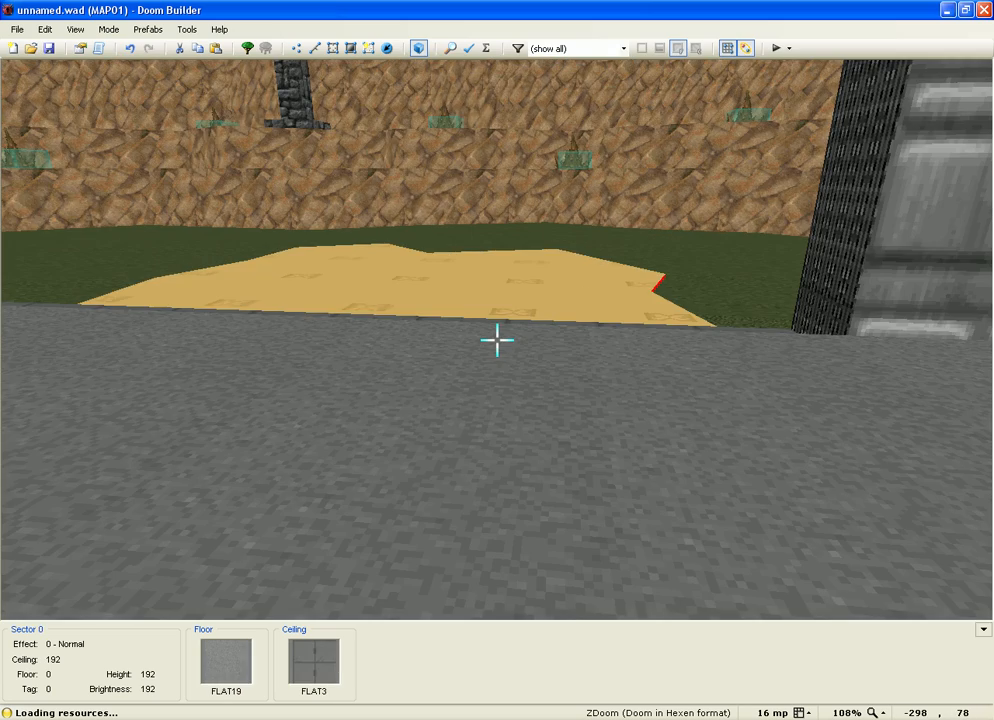
{"action": "key", "text": "s"}
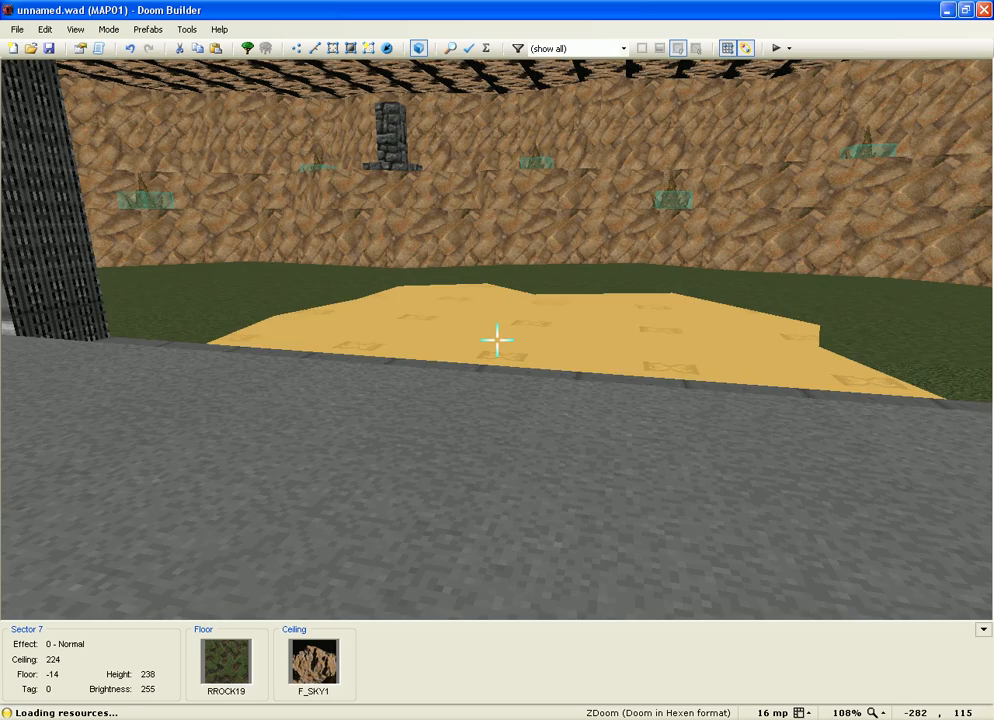
{"action": "key", "text": "s"}
{"action": "key", "text": "a"}
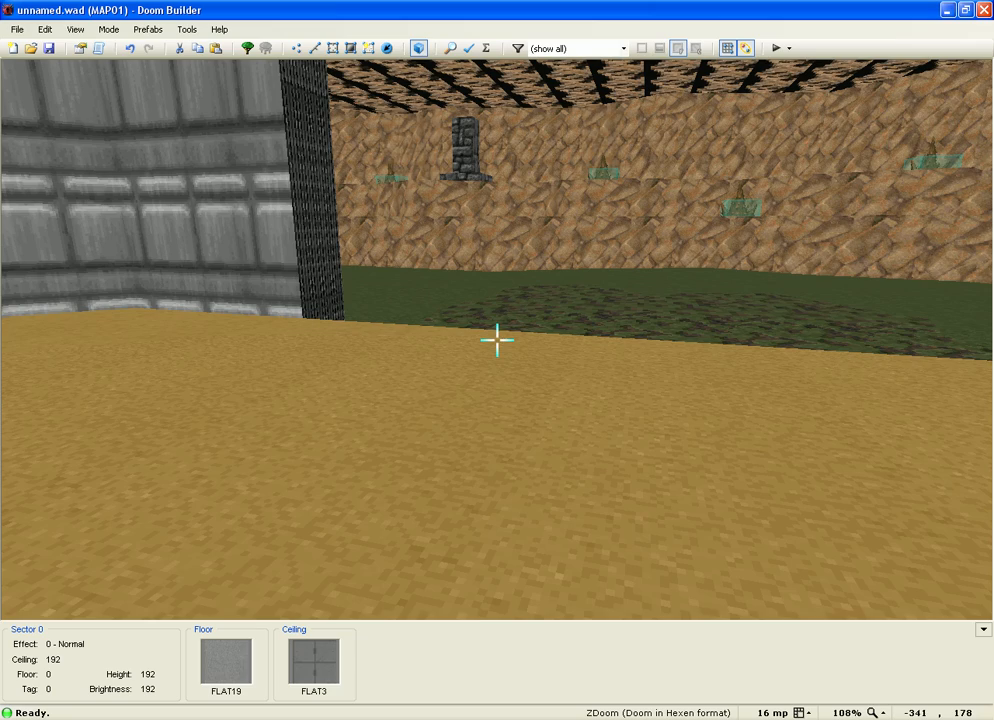
{"action": "key", "text": "a"}
{"action": "key", "text": "s"}
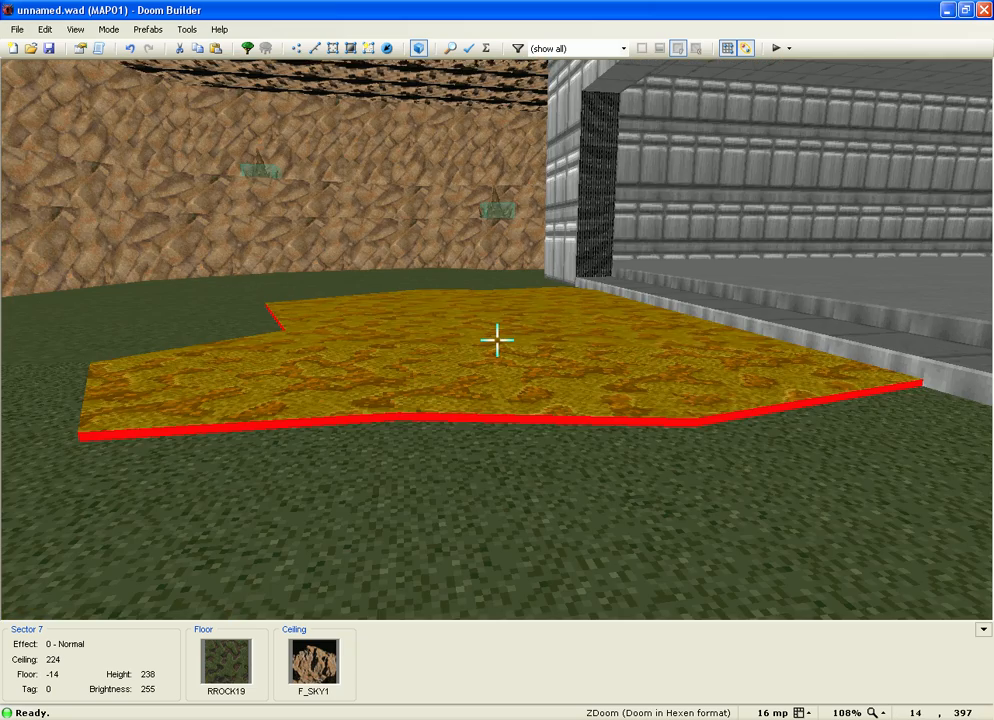
{"action": "key", "text": "w"}
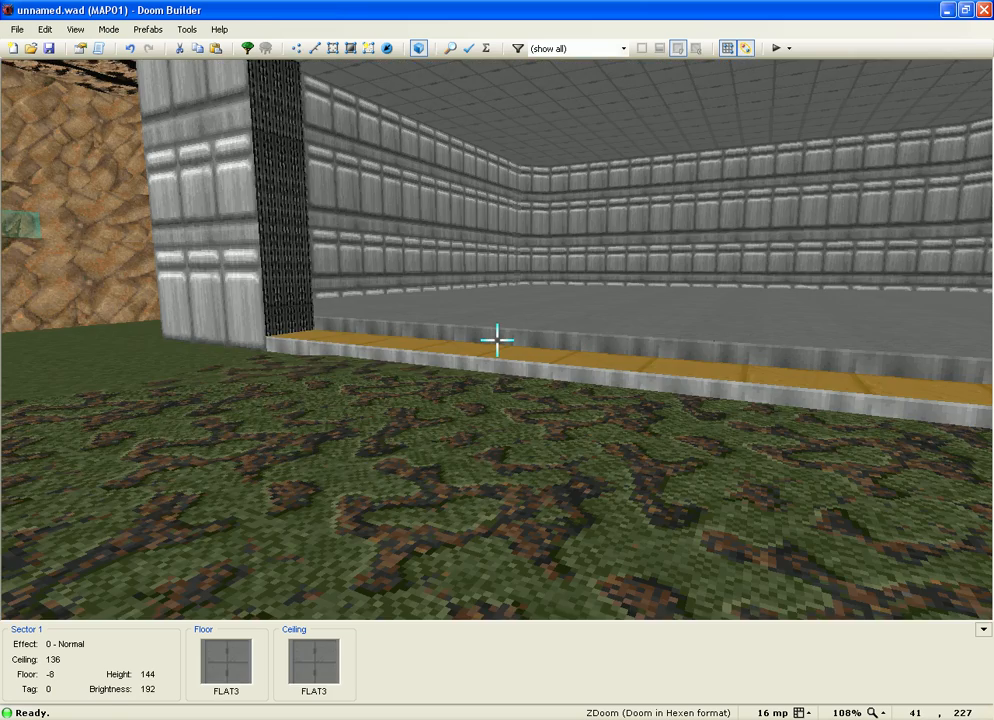
{"action": "key", "text": "w"}
{"action": "key", "text": "q"}
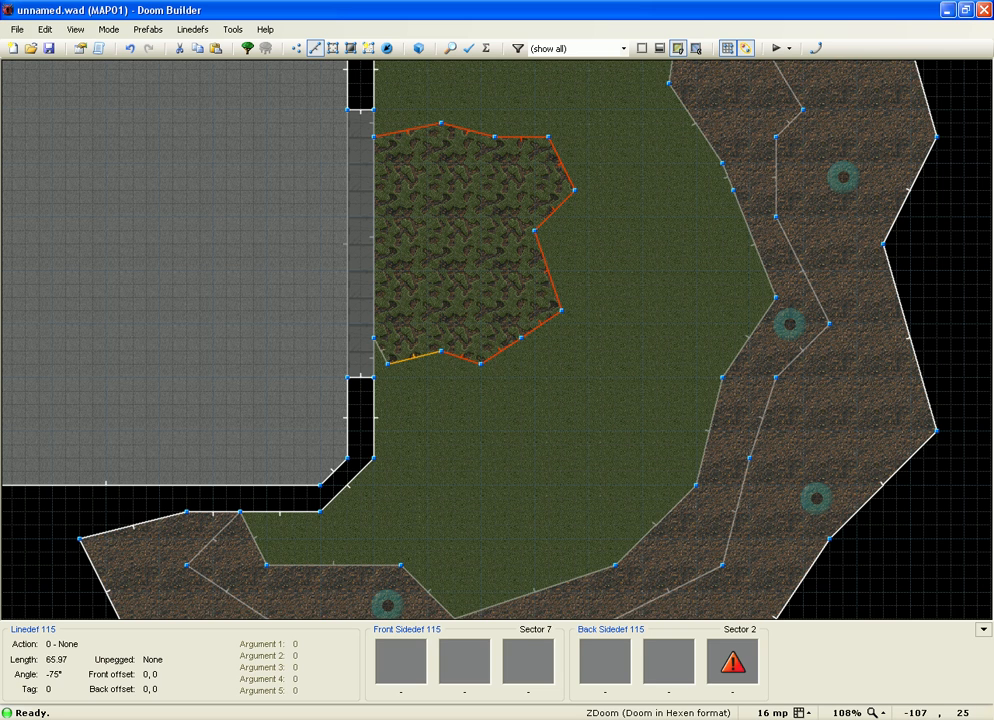
Step: Set the back lower texture of the patch's 11 edge lines to RROCK19
{"action": "key", "text": "Return"}
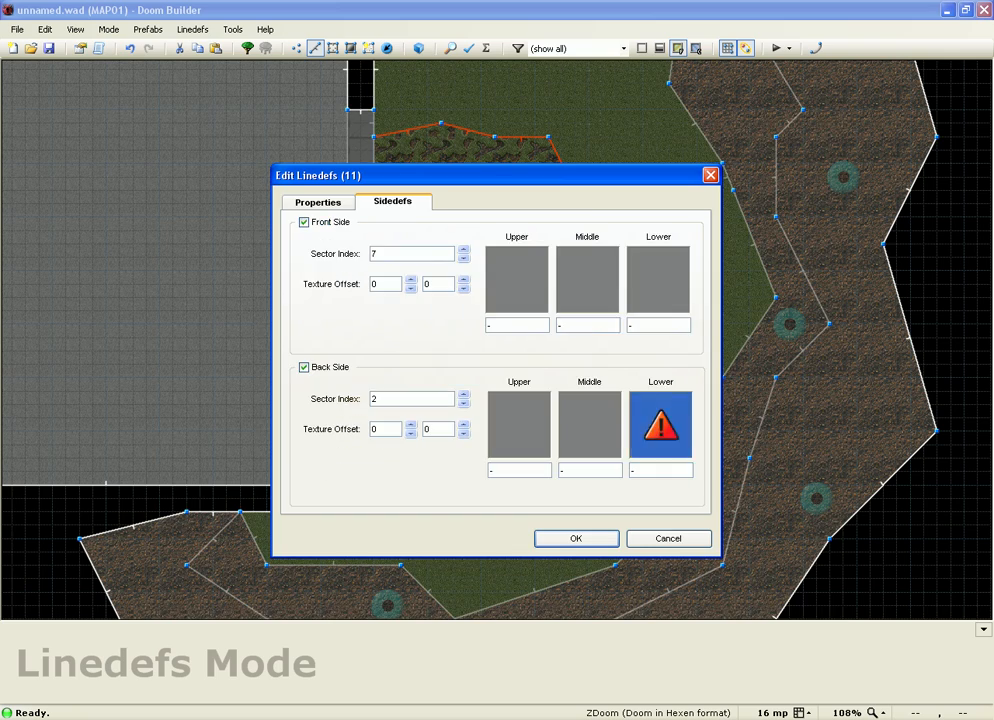
{"action": "left_click", "coordinate": [661, 430]}
{"action": "left_click", "coordinate": [574, 262]}
{"action": "key", "text": "Return"}
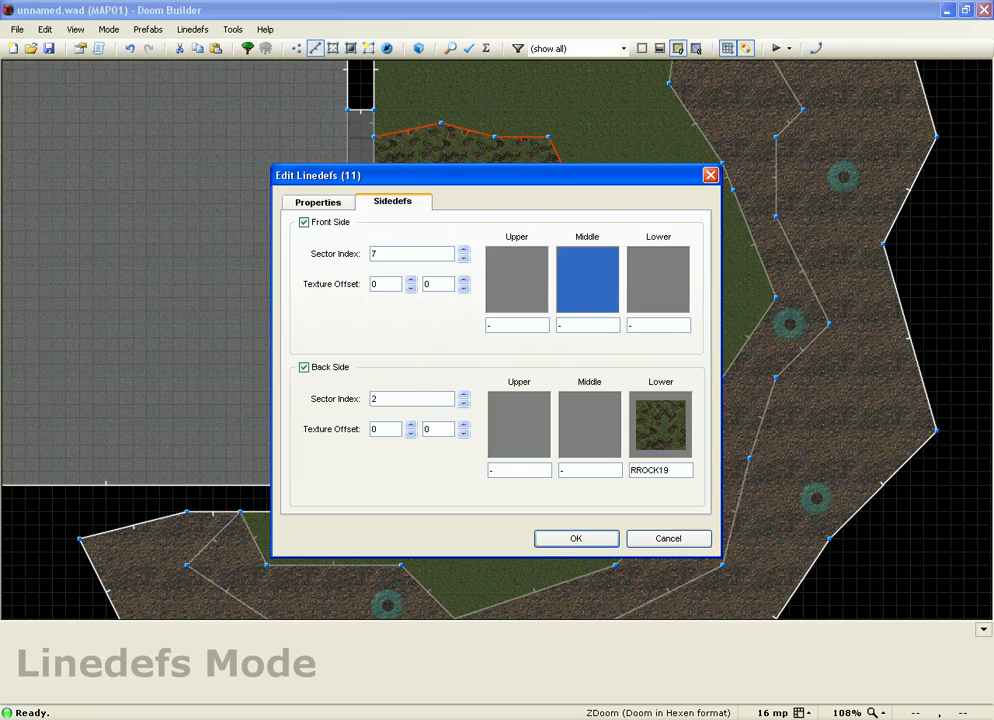
{"action": "key", "text": "Return"}
Step: Check the textured patch edges in 3D, then return to the 2D map
{"action": "key", "text": "w"}
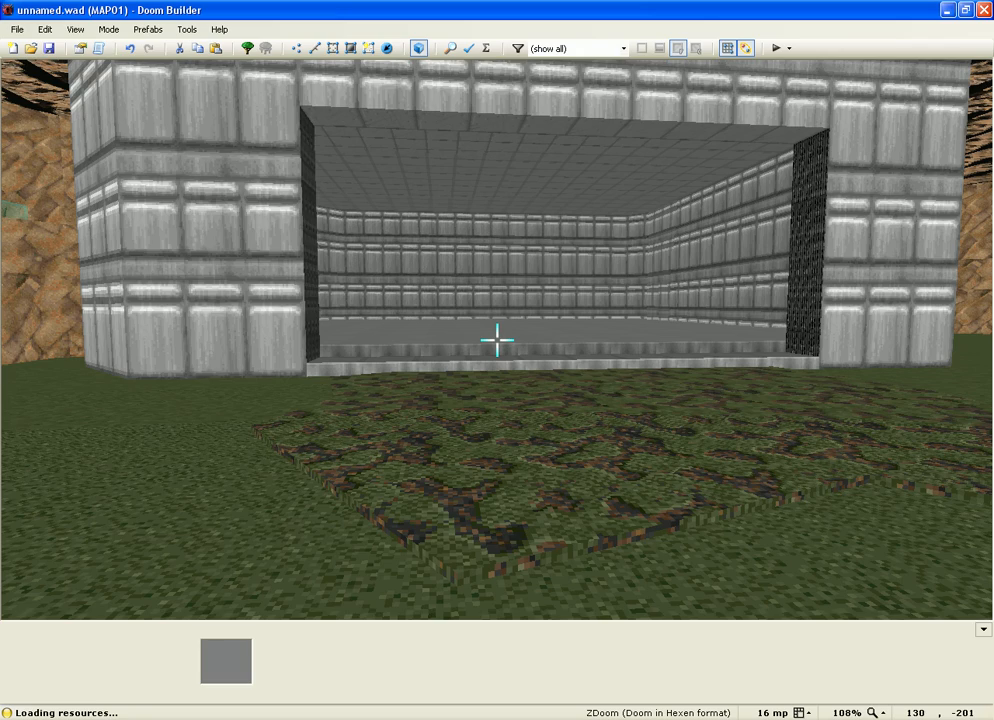
{"action": "key", "text": "w"}
{"action": "key", "text": "w"}
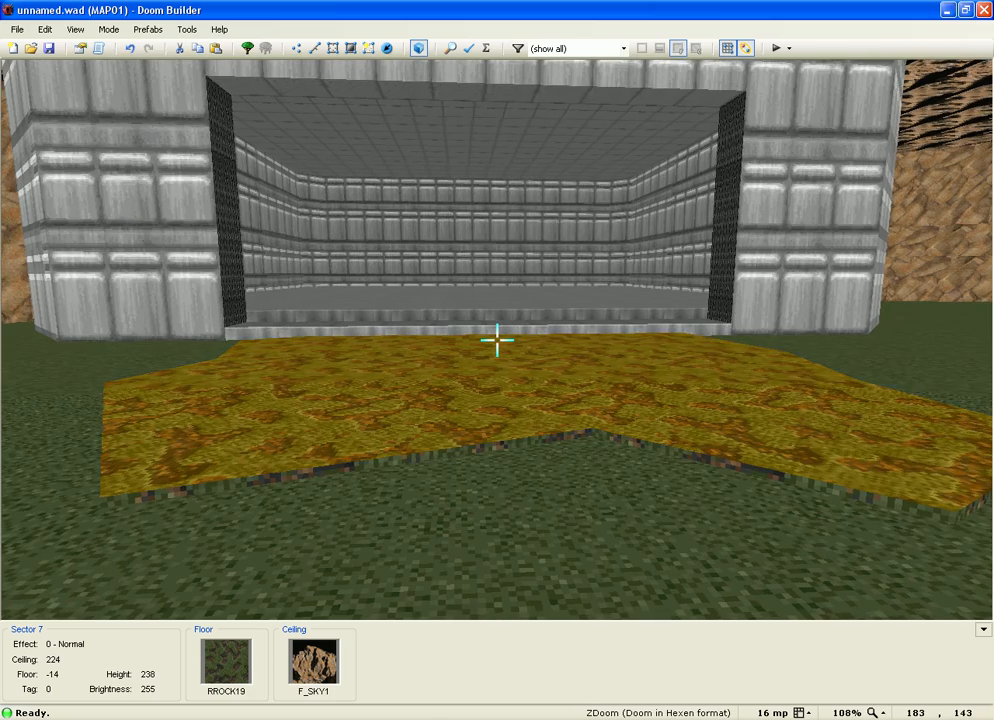
{"action": "key", "text": "w"}
{"action": "key", "text": "w"}
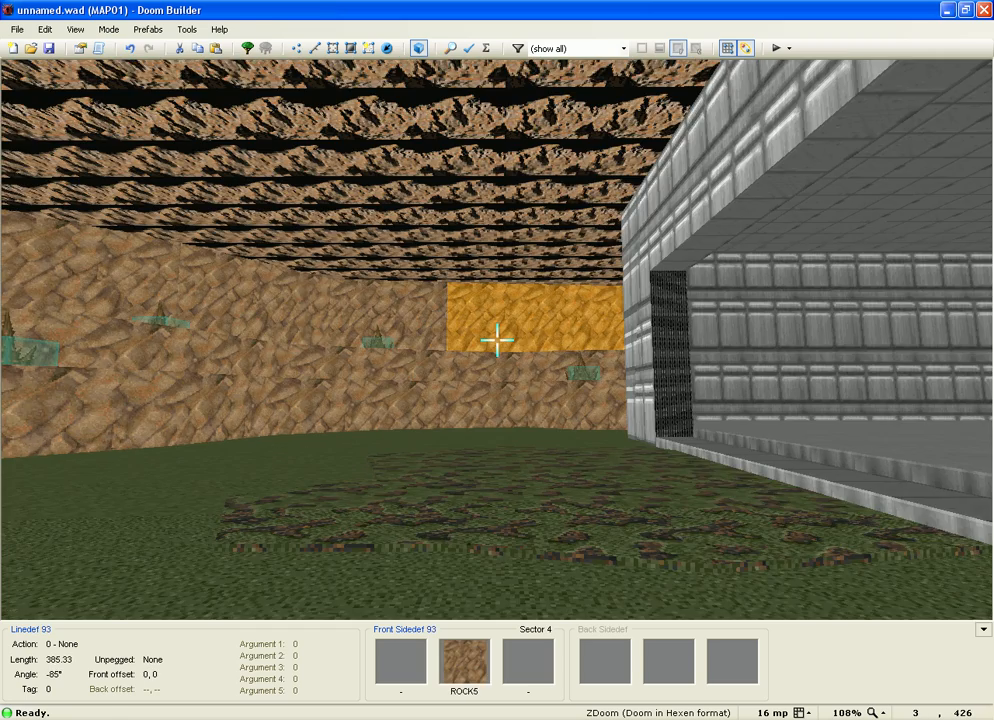
{"action": "key", "text": "w"}
{"action": "key", "text": "Escape"}
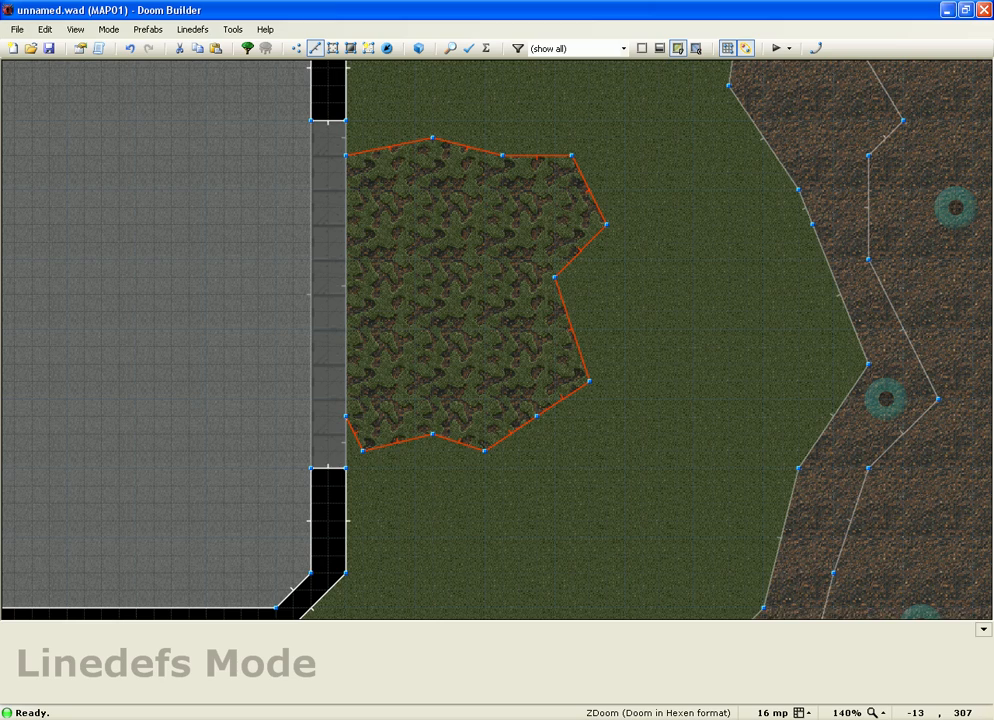
Step: Begin the band outline at the wall and trace it across the top of the rocky patch
{"action": "scroll", "coordinate": [381, 102], "scroll_direction": "up", "scroll_amount": 3}
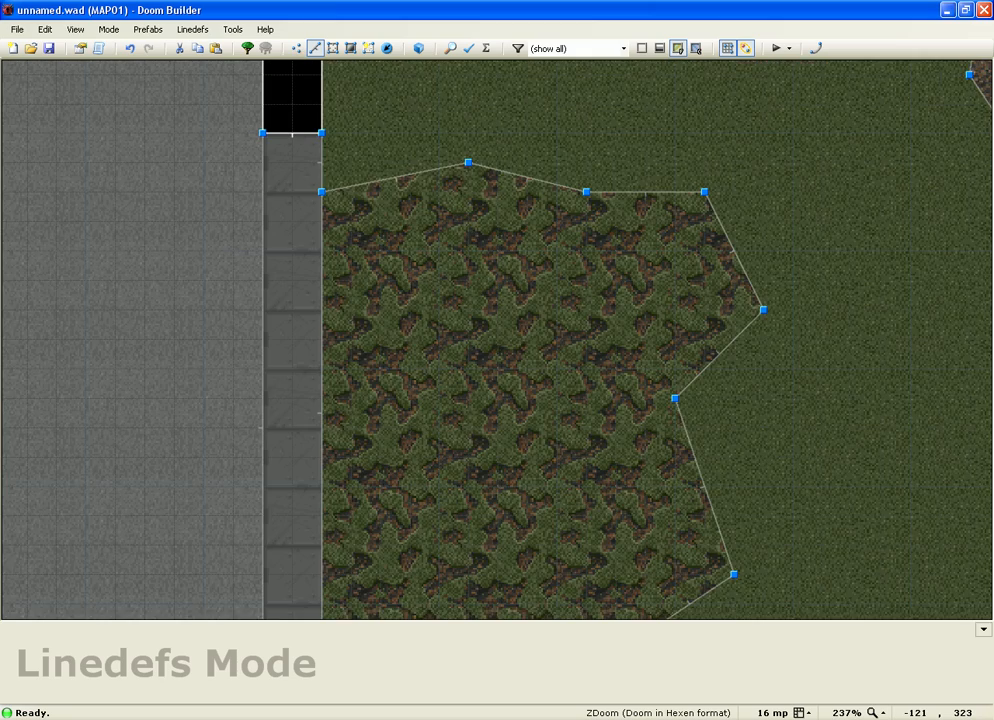
{"action": "scroll", "coordinate": [425, 105], "scroll_direction": "down", "scroll_amount": 2}
{"action": "key", "text": "d"}
{"action": "left_click", "coordinate": [322, 132]}
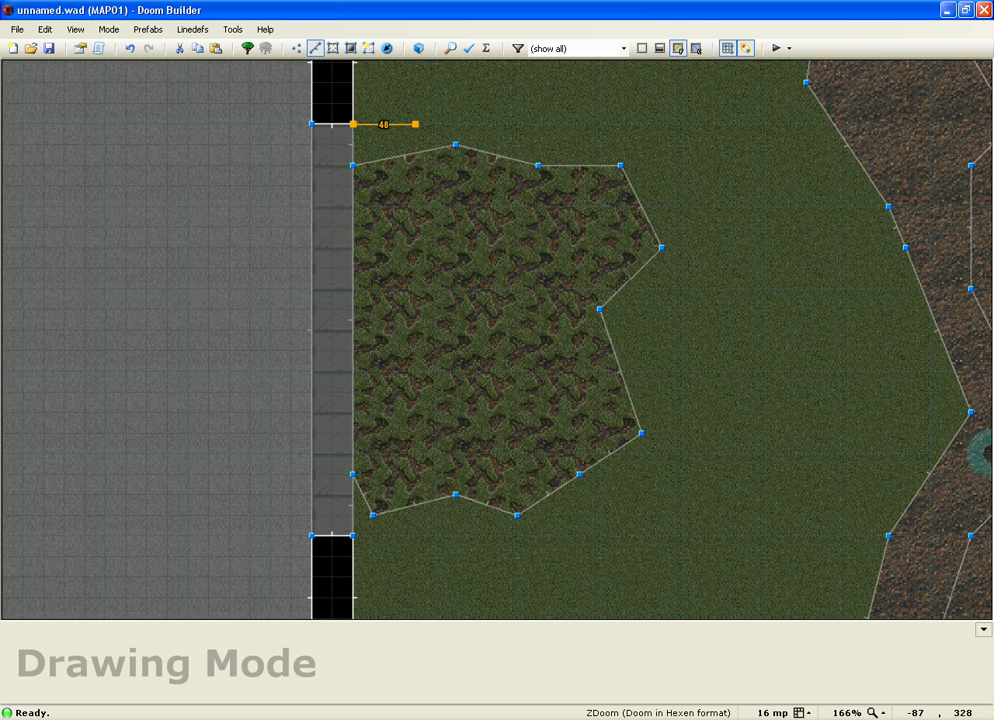
{"action": "left_click", "coordinate": [394, 103]}
{"action": "left_click", "coordinate": [477, 83]}
{"action": "left_click", "coordinate": [559, 104]}
{"action": "left_click", "coordinate": [662, 124]}
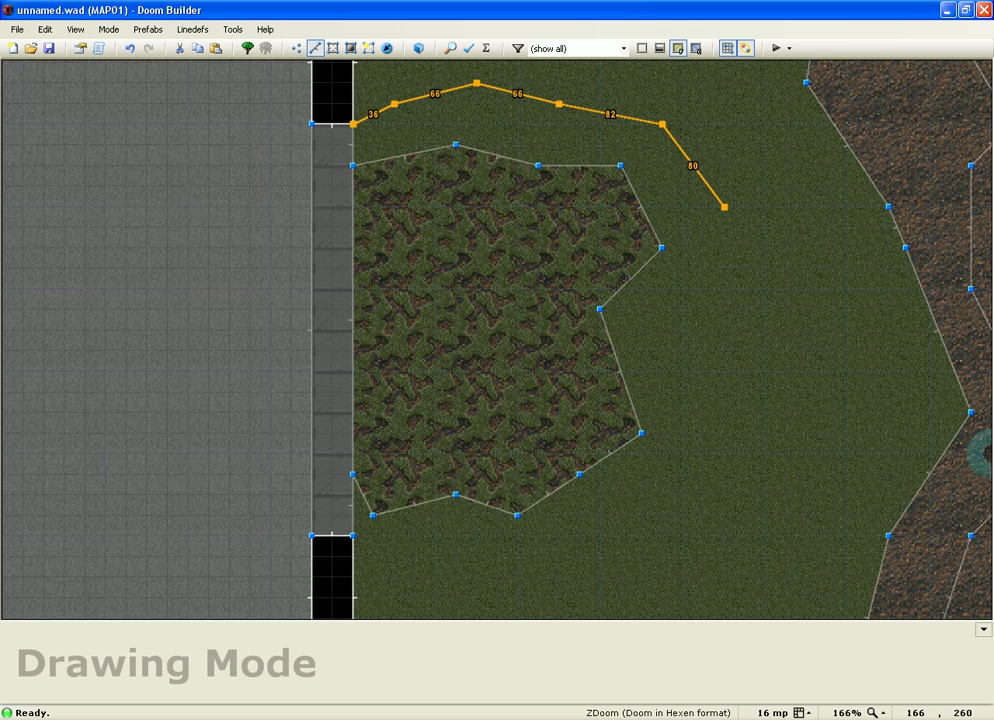
Step: Trace the band down the patch's right side and around the bottom to the wall, finishing it
{"action": "left_click", "coordinate": [724, 207]}
{"action": "left_click", "coordinate": [724, 268]}
{"action": "left_click", "coordinate": [704, 310]}
{"action": "left_click", "coordinate": [745, 393]}
{"action": "left_click", "coordinate": [724, 454]}
{"action": "left_click", "coordinate": [642, 536]}
{"action": "left_click", "coordinate": [621, 598]}
{"action": "scroll", "coordinate": [537, 447], "scroll_direction": "down", "scroll_amount": 4}
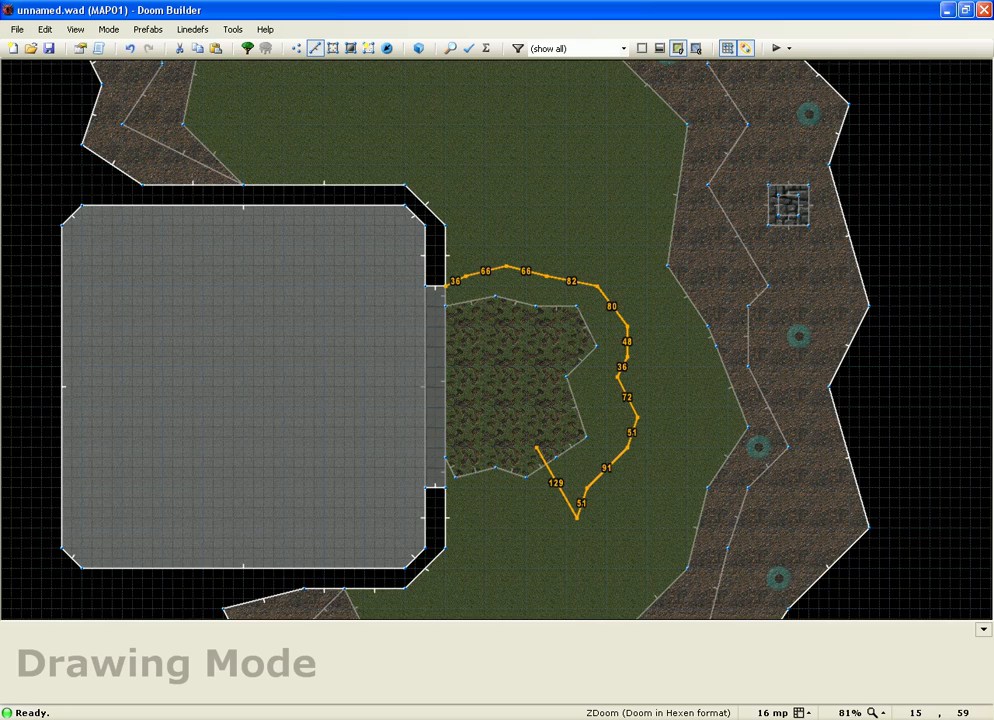
{"action": "left_click", "coordinate": [595, 550]}
{"action": "scroll", "coordinate": [600, 525], "scroll_direction": "up", "scroll_amount": 1}
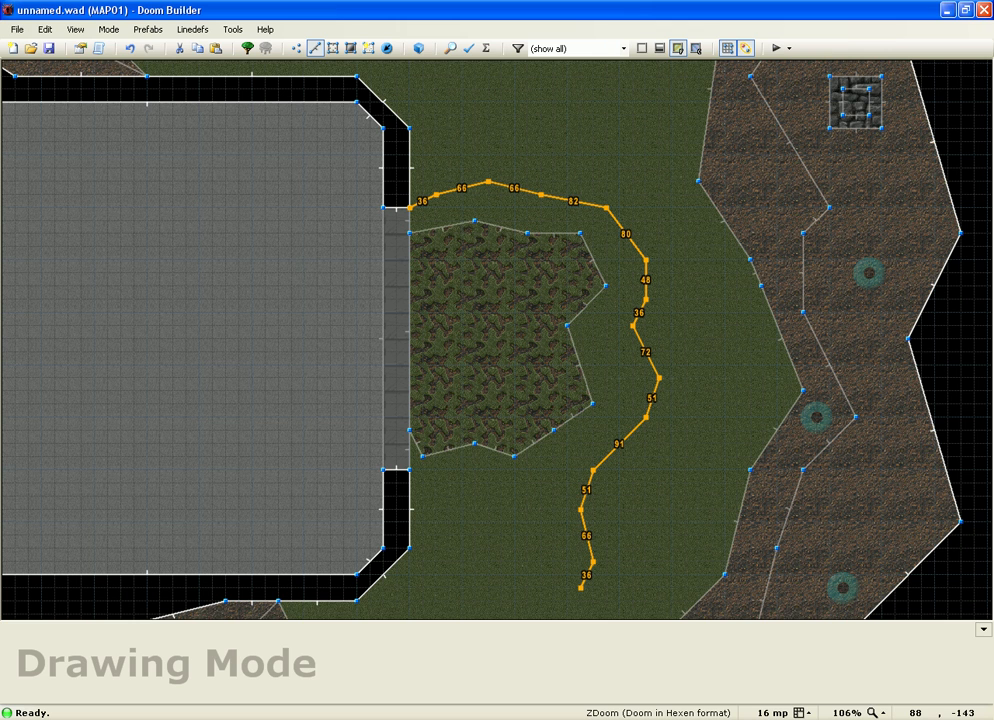
{"action": "mouse_move", "coordinate": [581, 588]}
{"action": "left_mouse_down"}
{"action": "mouse_move", "coordinate": [411, 469]}
{"action": "mouse_move", "coordinate": [410, 430]}
{"action": "mouse_move", "coordinate": [420, 452]}
{"action": "mouse_move", "coordinate": [478, 446]}
{"action": "mouse_move", "coordinate": [516, 457]}
{"action": "mouse_move", "coordinate": [592, 405]}
{"action": "mouse_move", "coordinate": [567, 325]}
{"action": "mouse_move", "coordinate": [605, 286]}
{"action": "left_mouse_up"}
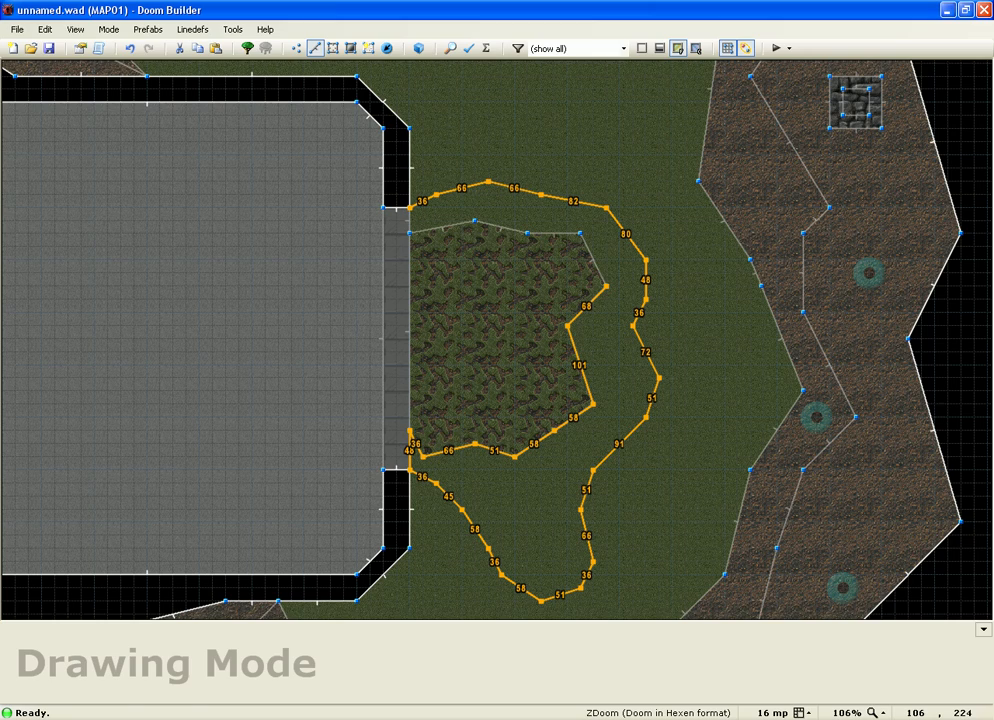
{"action": "key", "text": "Return"}
Step: In the 3D view, raise the new grass band's floor to -15
{"action": "key", "text": "w"}
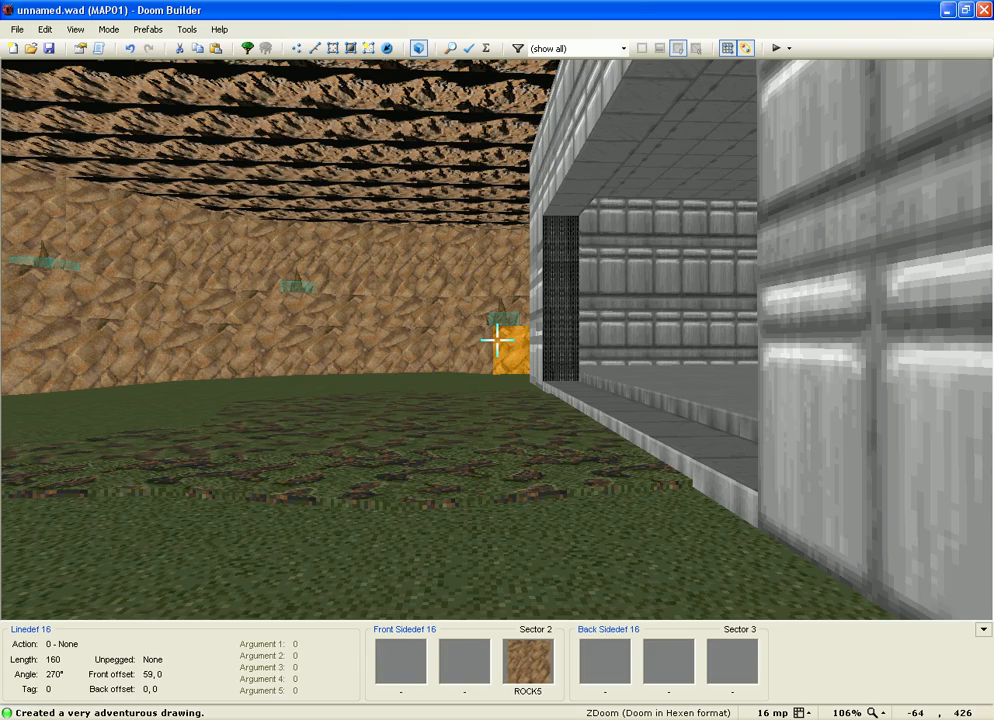
{"action": "mouse_move", "coordinate": [497, 340]}
{"action": "key", "text": "w"}
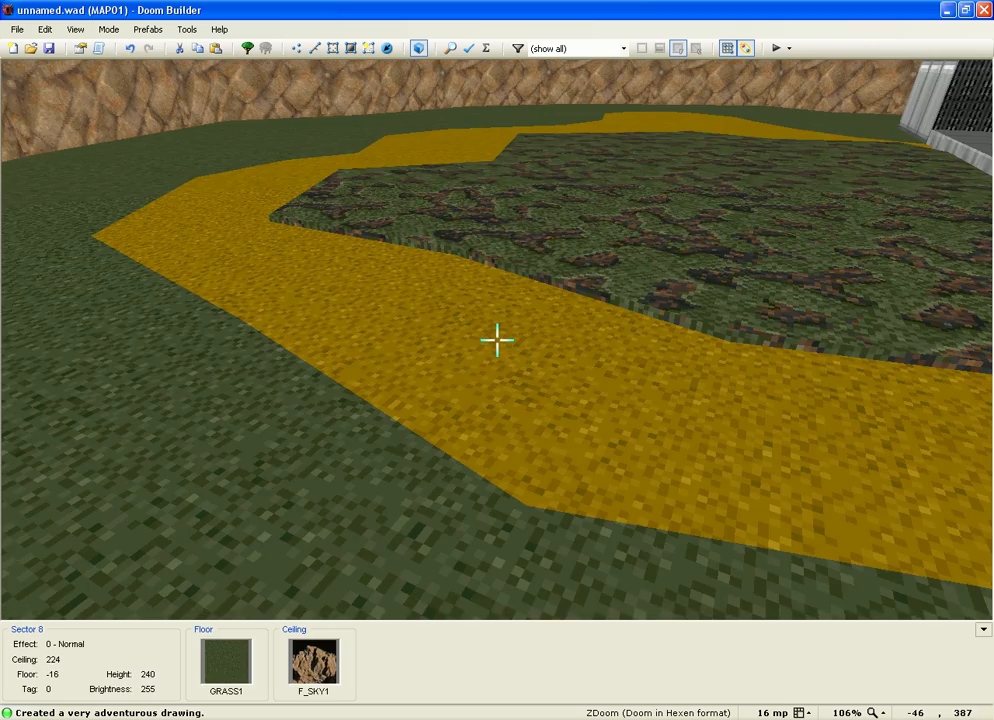
{"action": "scroll", "coordinate": [497, 340], "scroll_direction": "up", "scroll_amount": 1}
{"action": "key", "text": "w"}
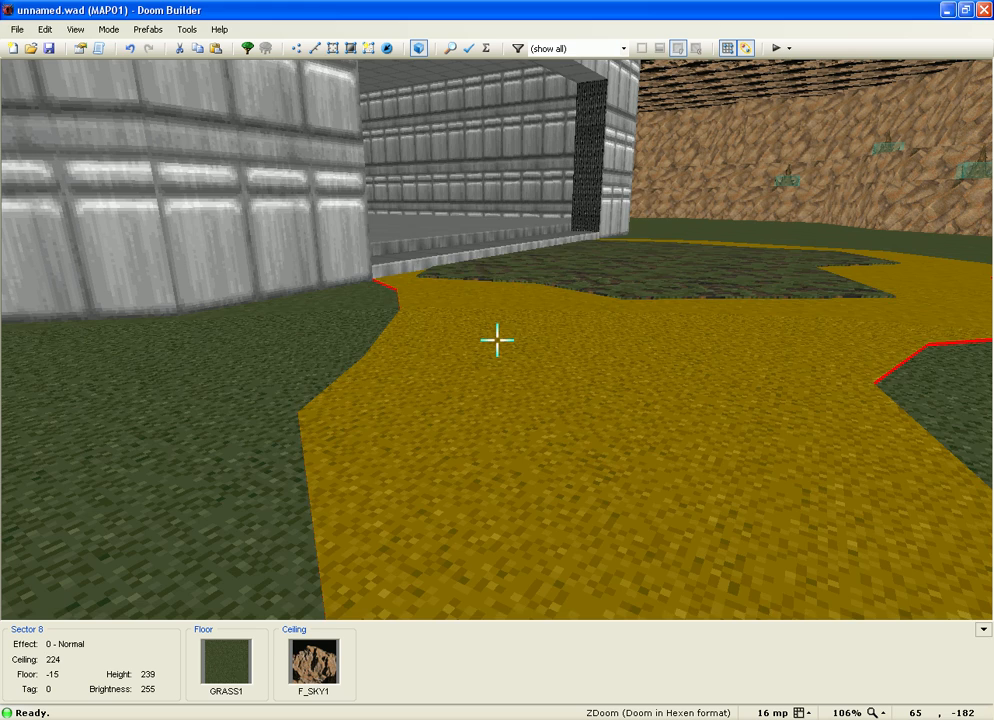
Step: Give the band sector a GRASS2 floor texture and return to the 2D map
{"action": "right_click", "coordinate": [497, 340]}
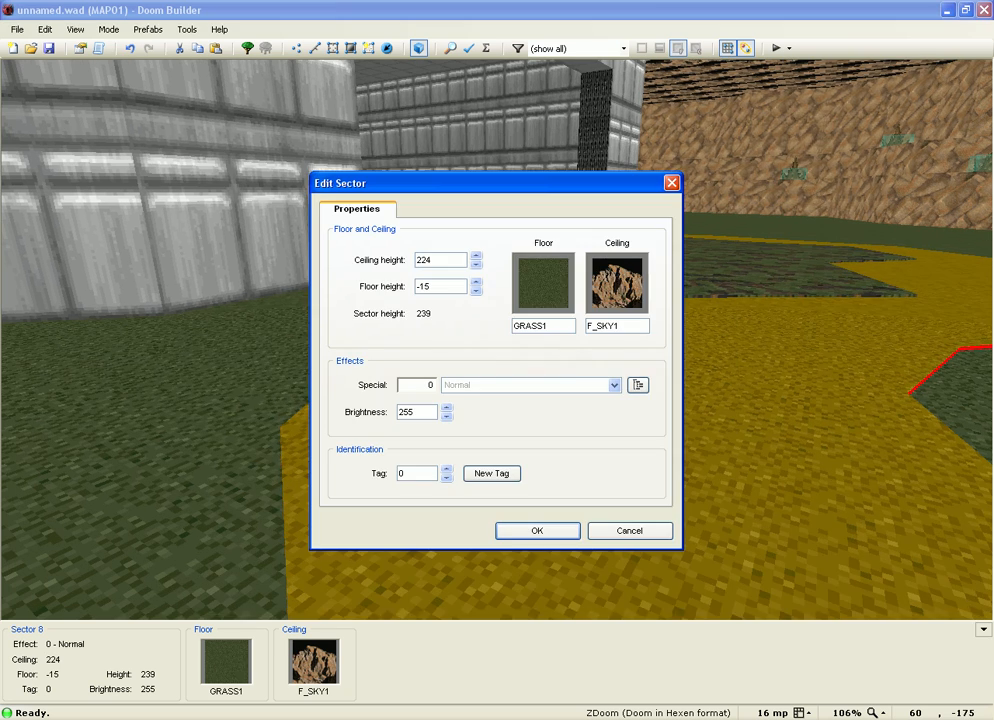
{"action": "left_click", "coordinate": [543, 283]}
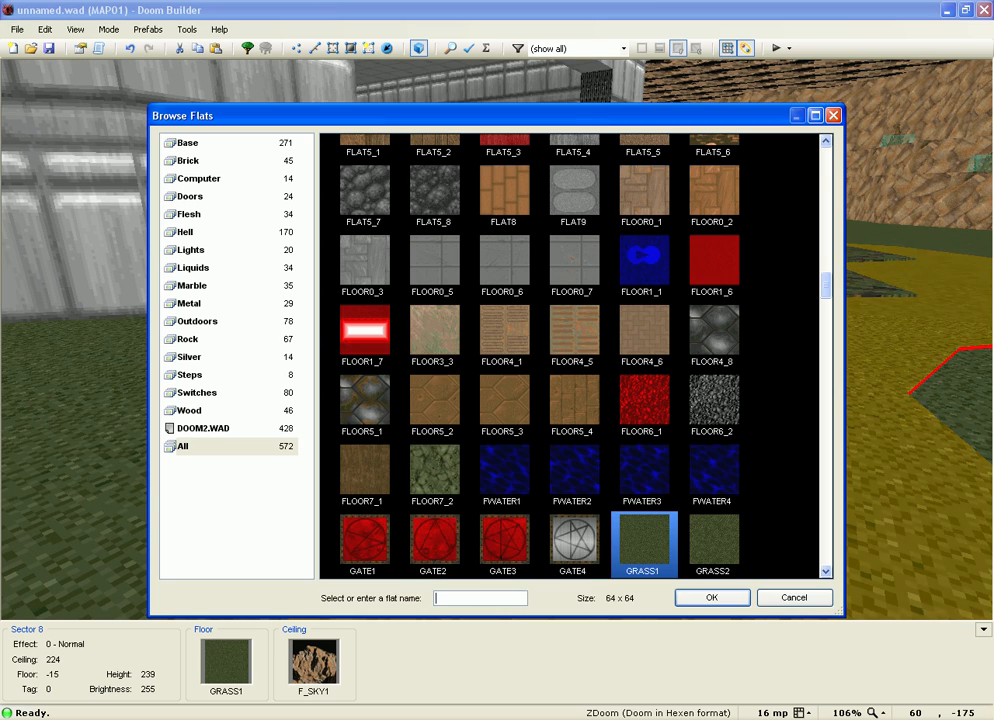
{"action": "scroll", "coordinate": [575, 355], "scroll_direction": "down", "scroll_amount": 15}
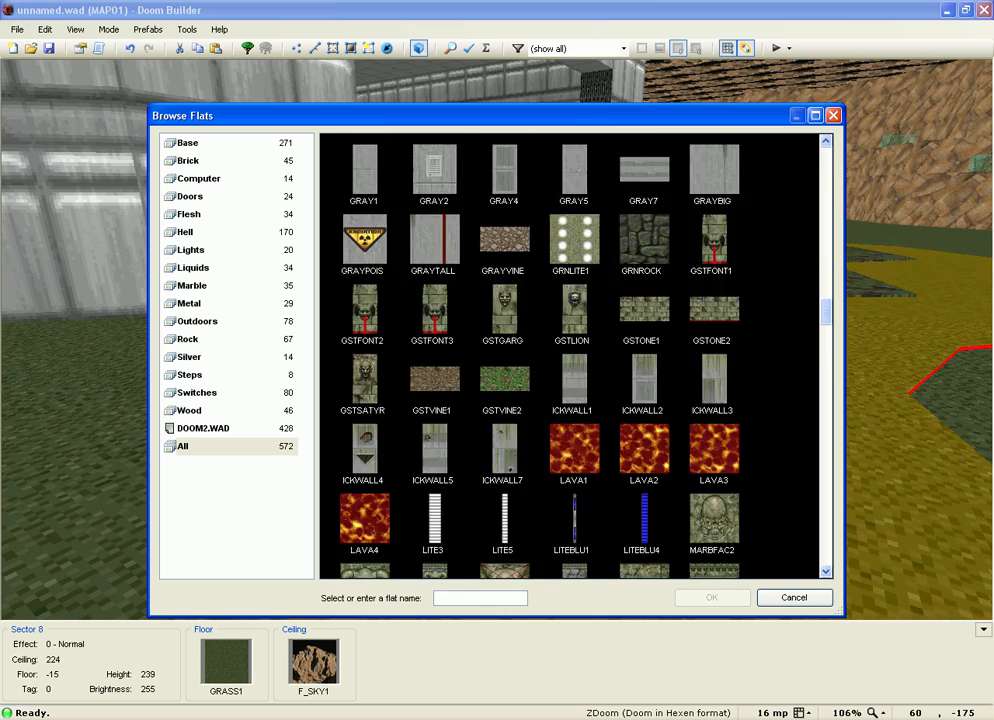
{"action": "scroll", "coordinate": [575, 355], "scroll_direction": "down", "scroll_amount": 4}
{"action": "scroll", "coordinate": [575, 355], "scroll_direction": "up", "scroll_amount": 1}
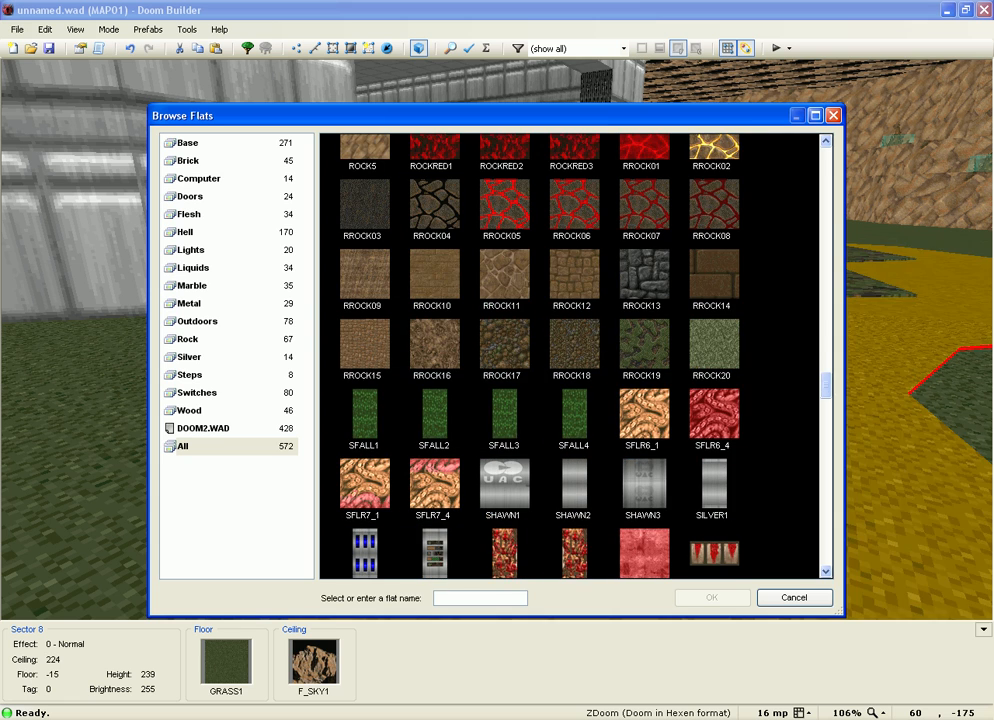
{"action": "scroll", "coordinate": [575, 355], "scroll_direction": "down", "scroll_amount": 4}
{"action": "scroll", "coordinate": [575, 355], "scroll_direction": "up", "scroll_amount": 12}
{"action": "scroll", "coordinate": [640, 355], "scroll_direction": "up", "scroll_amount": 5}
{"action": "double_click", "coordinate": [714, 291]}
{"action": "key", "text": "Return"}
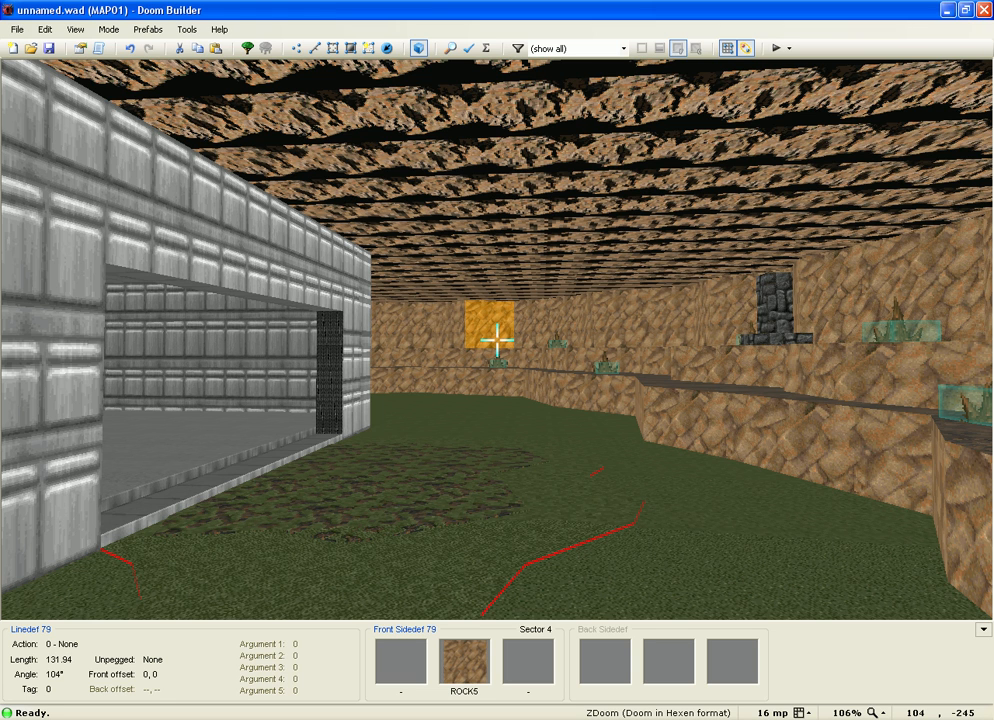
{"action": "key", "text": "q"}
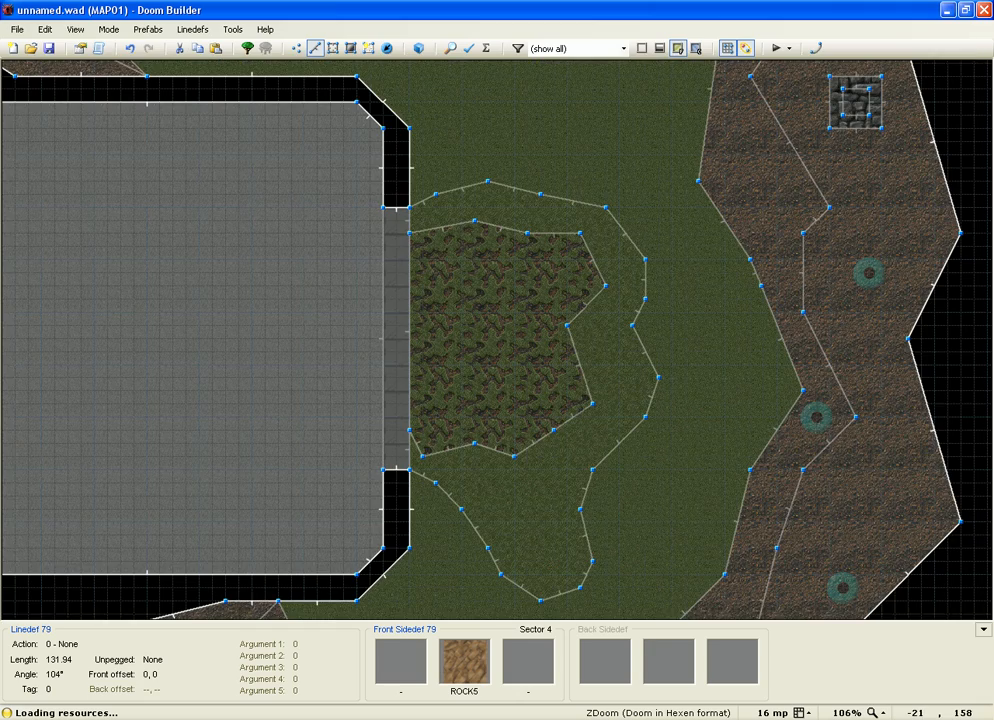
Step: Inspect the raised band floor in 3D, then go back to the 2D map
{"action": "key", "text": "w"}
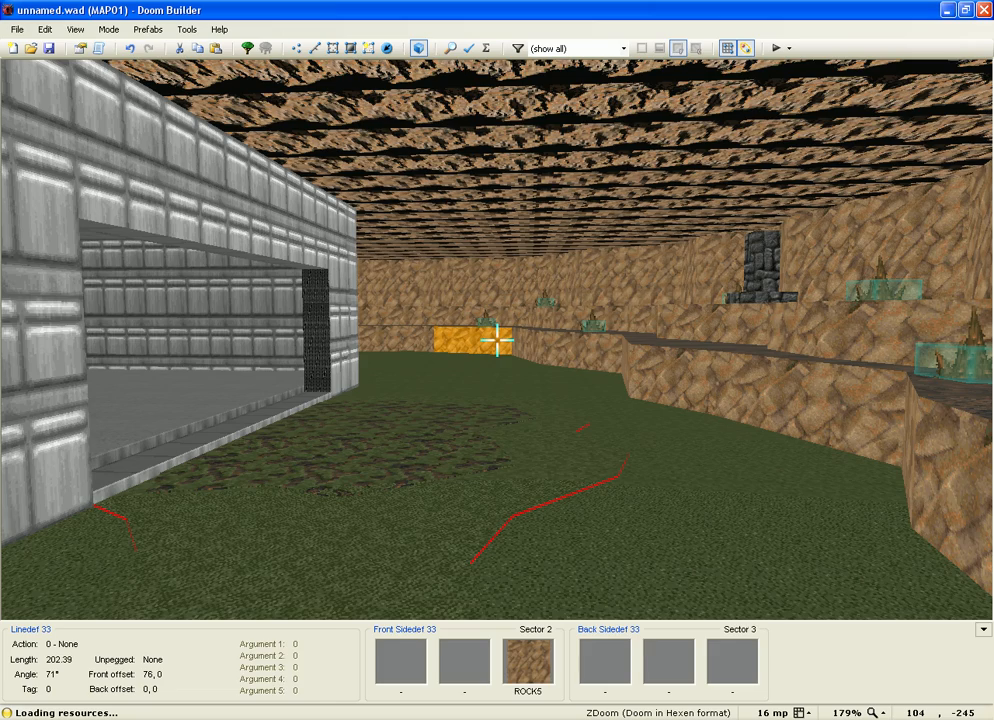
{"action": "key", "text": "w"}
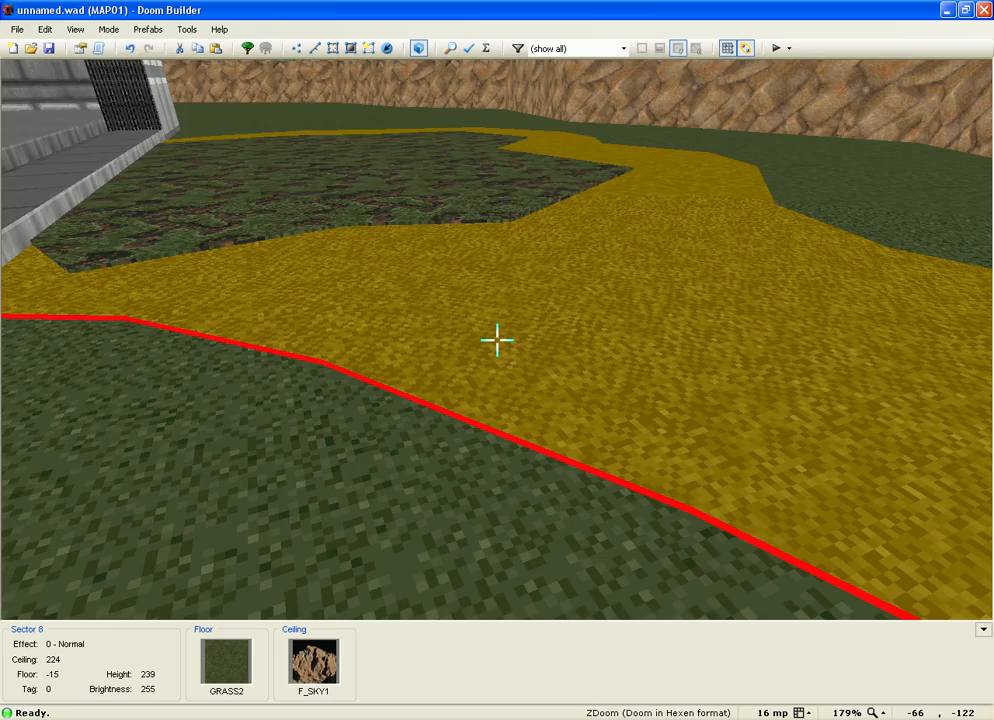
{"action": "key", "text": "q"}
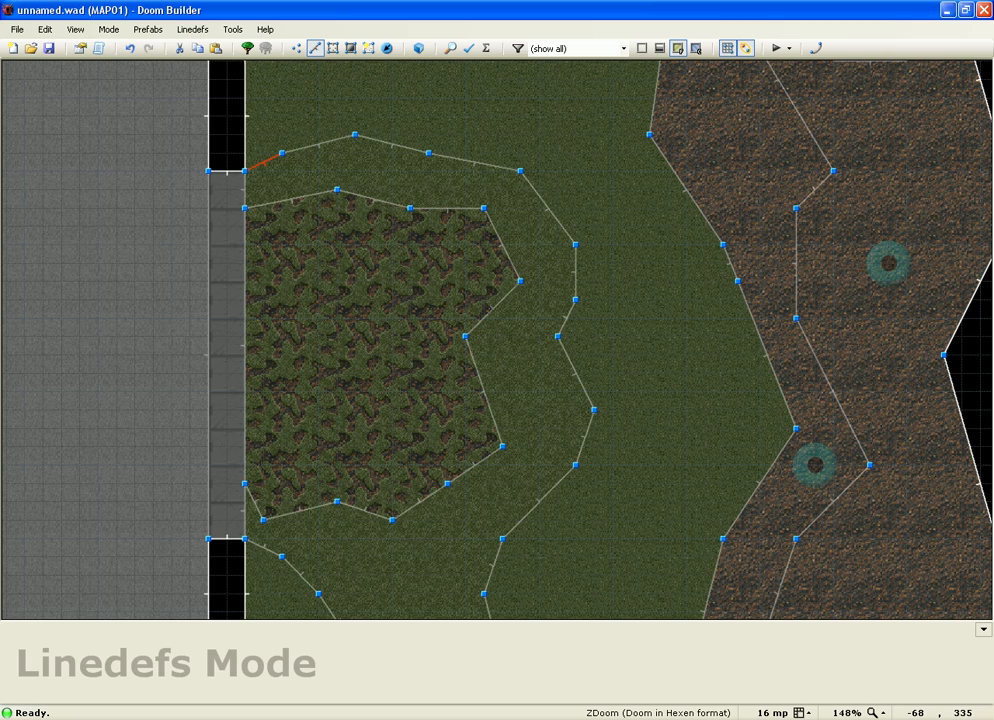
Step: Select the band's 19 inner and outer edge lines and set their back lower texture to GRASS2
{"action": "mouse_move", "coordinate": [263, 162]}
{"action": "left_mouse_down"}
{"action": "mouse_move", "coordinate": [475, 162]}
{"action": "mouse_move", "coordinate": [548, 208]}
{"action": "mouse_move", "coordinate": [576, 272]}
{"action": "mouse_move", "coordinate": [570, 373]}
{"action": "mouse_move", "coordinate": [551, 428]}
{"action": "left_mouse_up"}
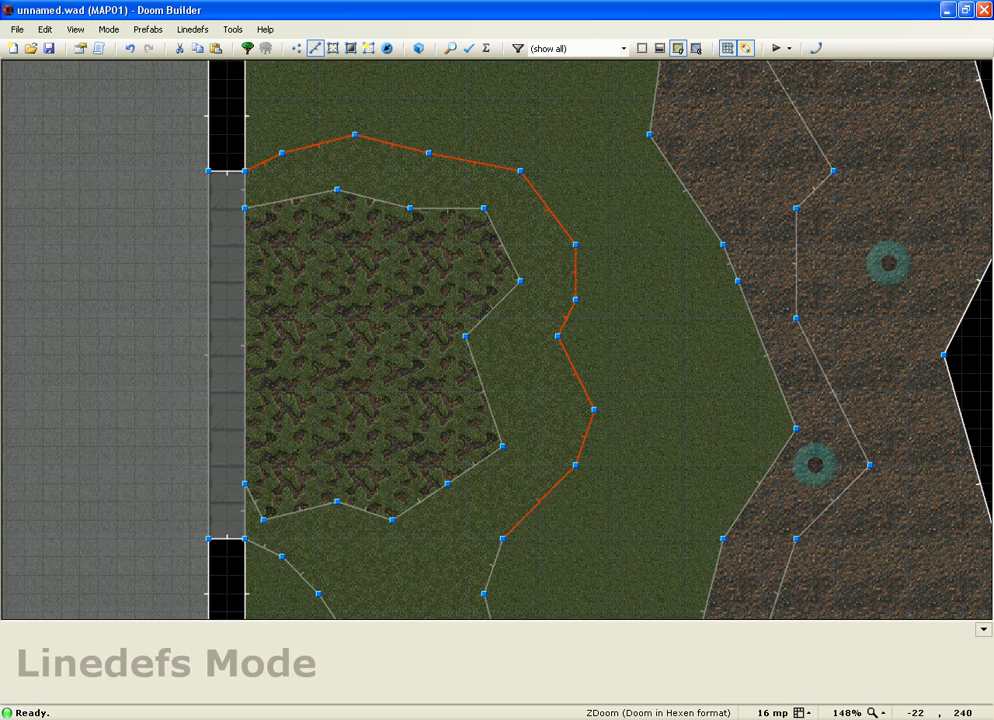
{"action": "scroll", "coordinate": [524, 430], "scroll_direction": "down", "scroll_amount": 3}
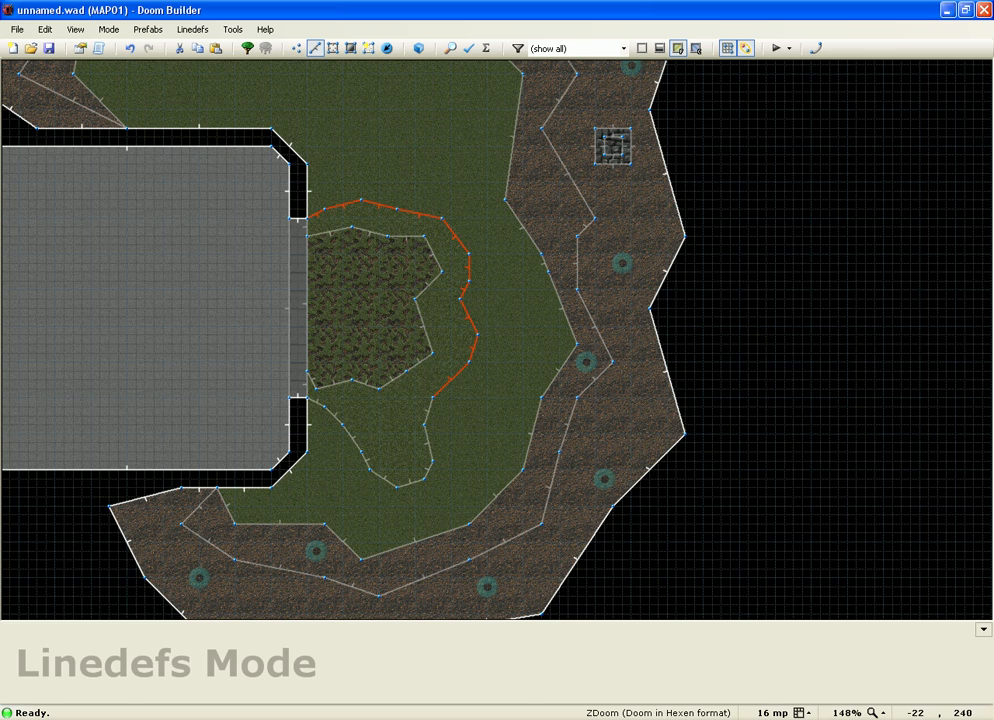
{"action": "scroll", "coordinate": [430, 405], "scroll_direction": "up", "scroll_amount": 2}
{"action": "mouse_move", "coordinate": [430, 405]}
{"action": "left_mouse_down"}
{"action": "mouse_move", "coordinate": [310, 428]}
{"action": "mouse_move", "coordinate": [216, 318]}
{"action": "left_mouse_up"}
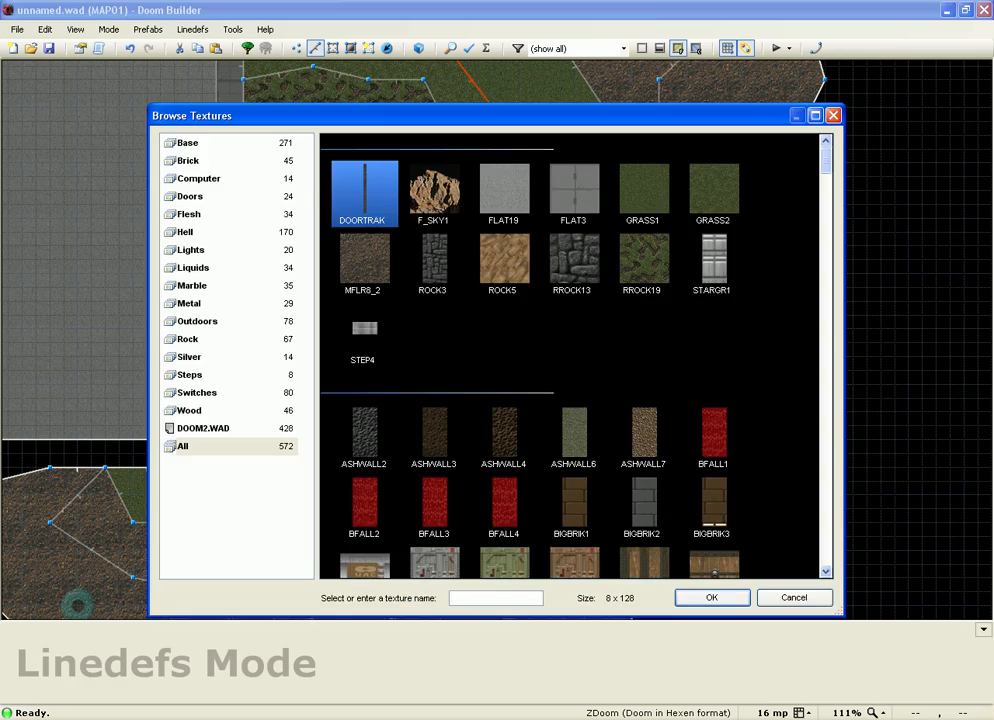
{"action": "double_click", "coordinate": [703, 178]}
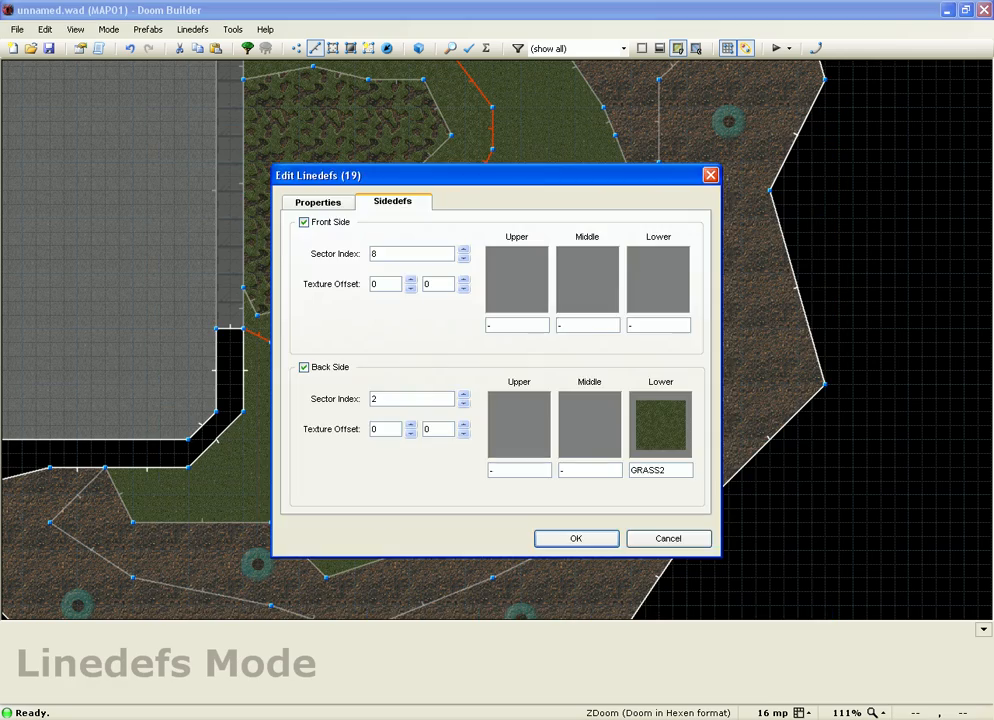
{"action": "key", "text": "Return"}
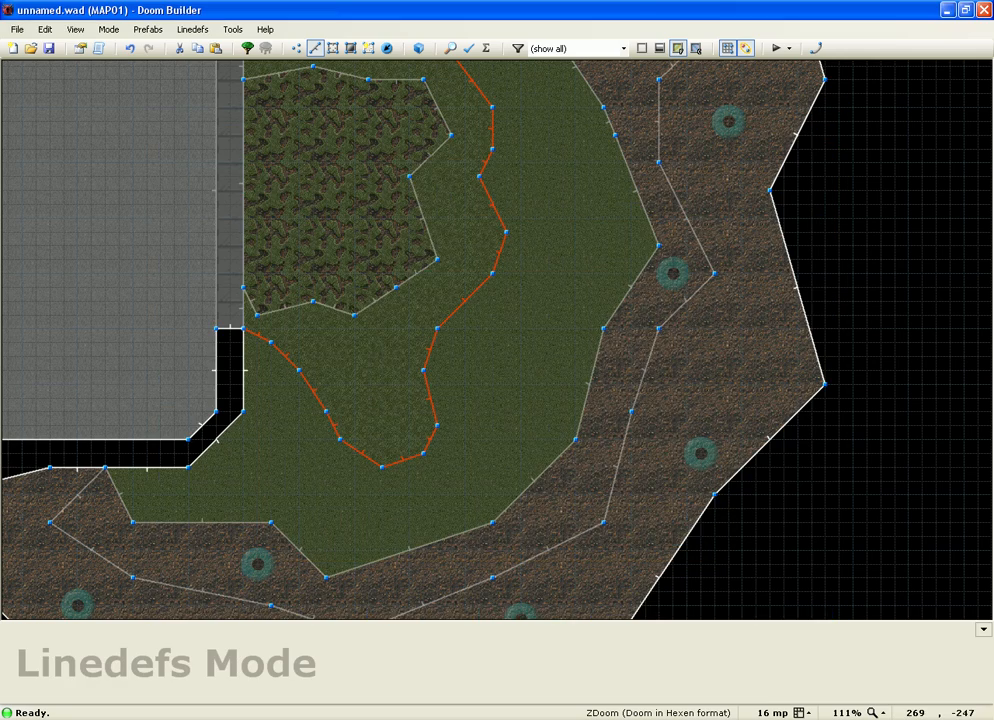
Step: Draw a closed ten-point sector on the grass inside the band's lower loop
{"action": "scroll", "coordinate": [392, 371], "scroll_direction": "up", "scroll_amount": 3}
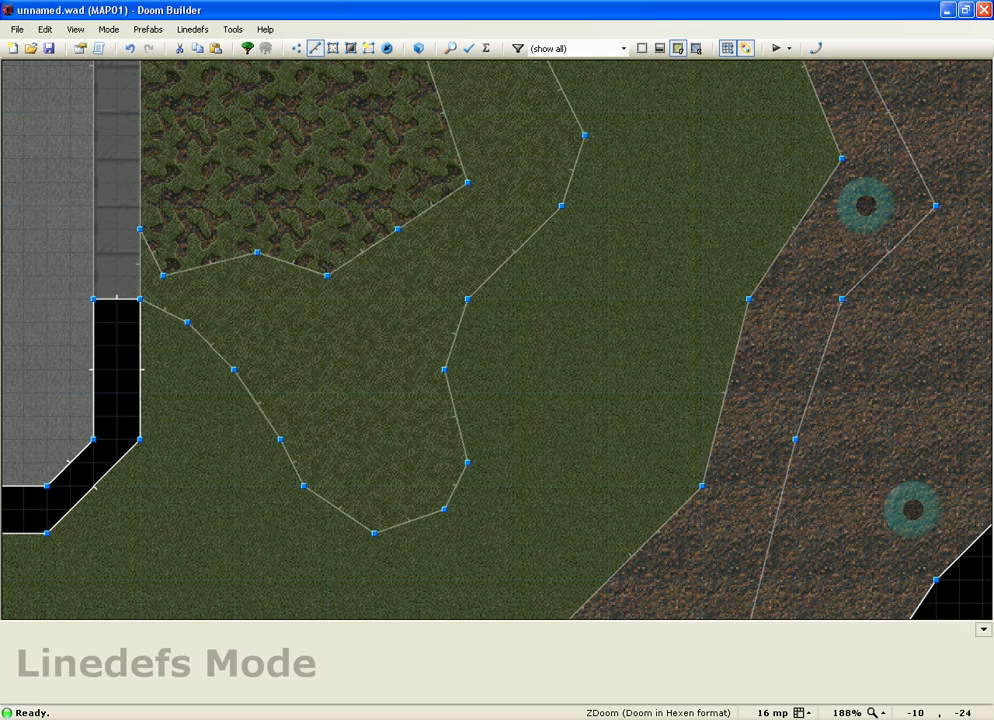
{"action": "key", "text": "d"}
{"action": "left_click", "coordinate": [351, 299]}
{"action": "left_click", "coordinate": [304, 322]}
{"action": "left_click", "coordinate": [304, 369]}
{"action": "left_click", "coordinate": [327, 439]}
{"action": "left_click", "coordinate": [374, 486]}
{"action": "left_click", "coordinate": [421, 463]}
{"action": "left_click", "coordinate": [421, 416]}
{"action": "left_click", "coordinate": [421, 369]}
{"action": "left_click", "coordinate": [374, 322]}
{"action": "left_click", "coordinate": [351, 299]}
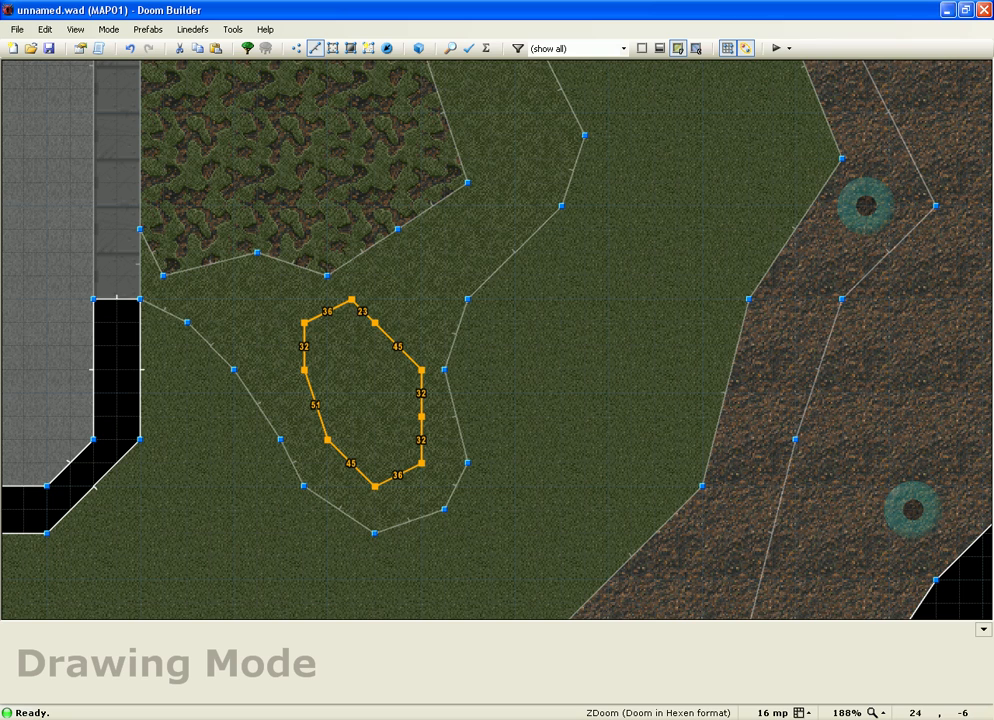
{"action": "left_click", "coordinate": [354, 302]}
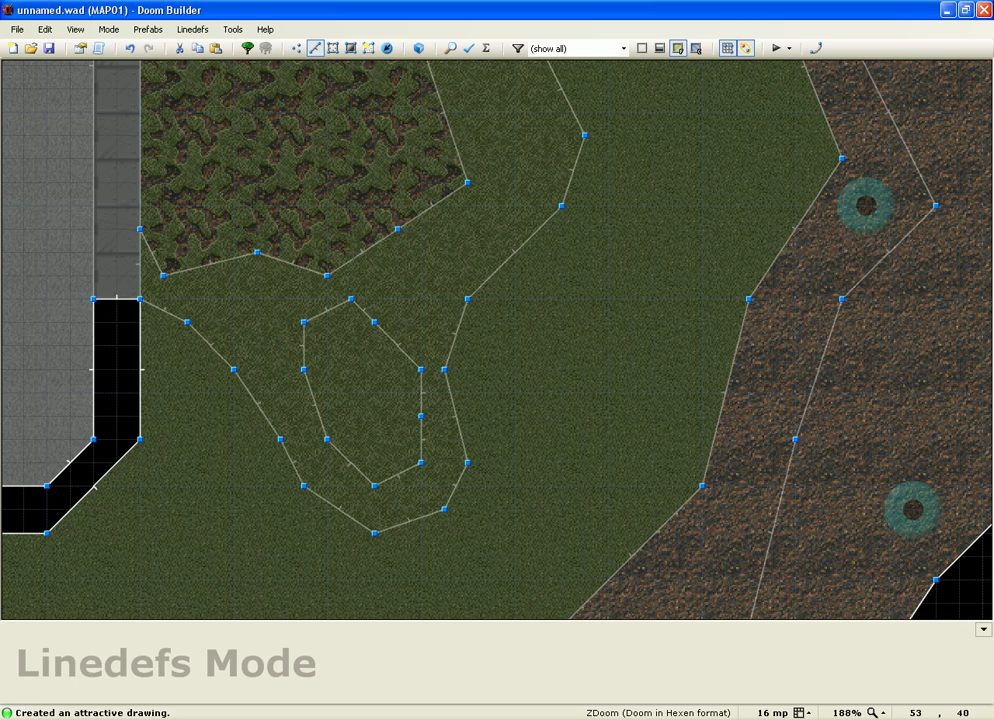
Step: In 3D, give the new small sector an RROCK18 dirt floor texture
{"action": "key", "text": "w"}
{"action": "key", "text": "e"}
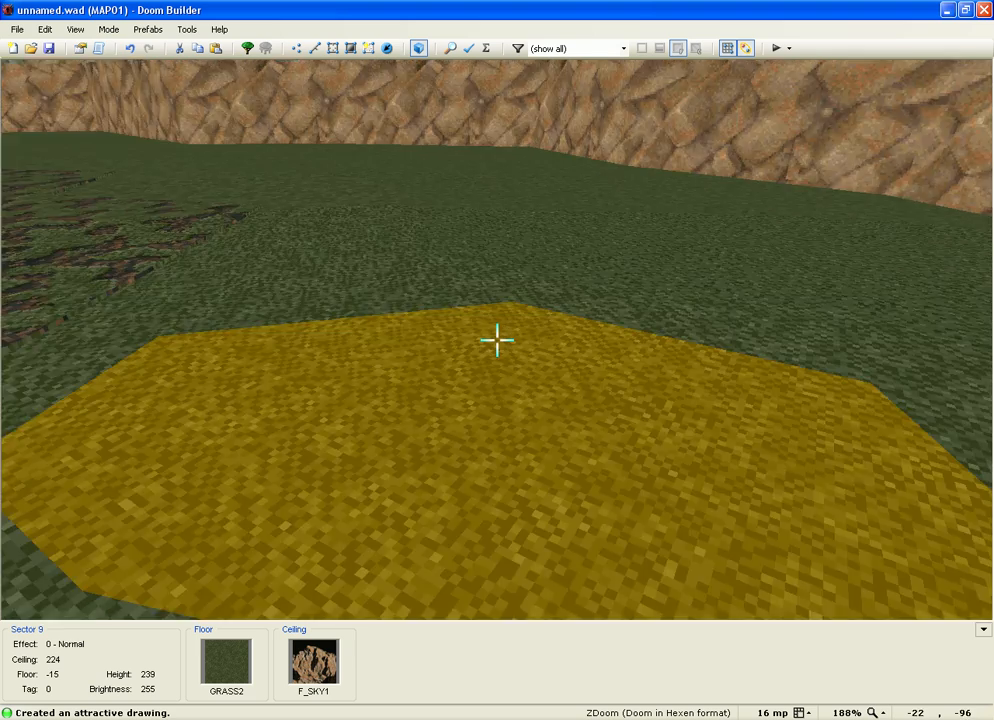
{"action": "key", "text": "d"}
{"action": "scroll", "coordinate": [497, 340], "scroll_direction": "up", "scroll_amount": 1, "text": "shift"}
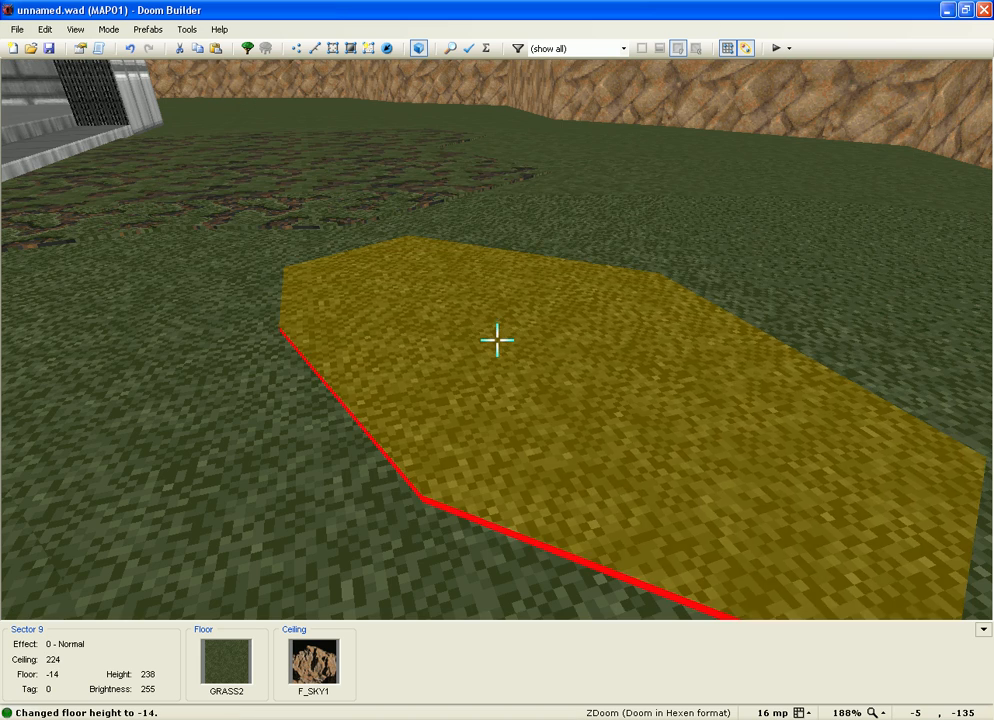
{"action": "right_click", "coordinate": [497, 340]}
{"action": "left_click", "coordinate": [543, 283]}
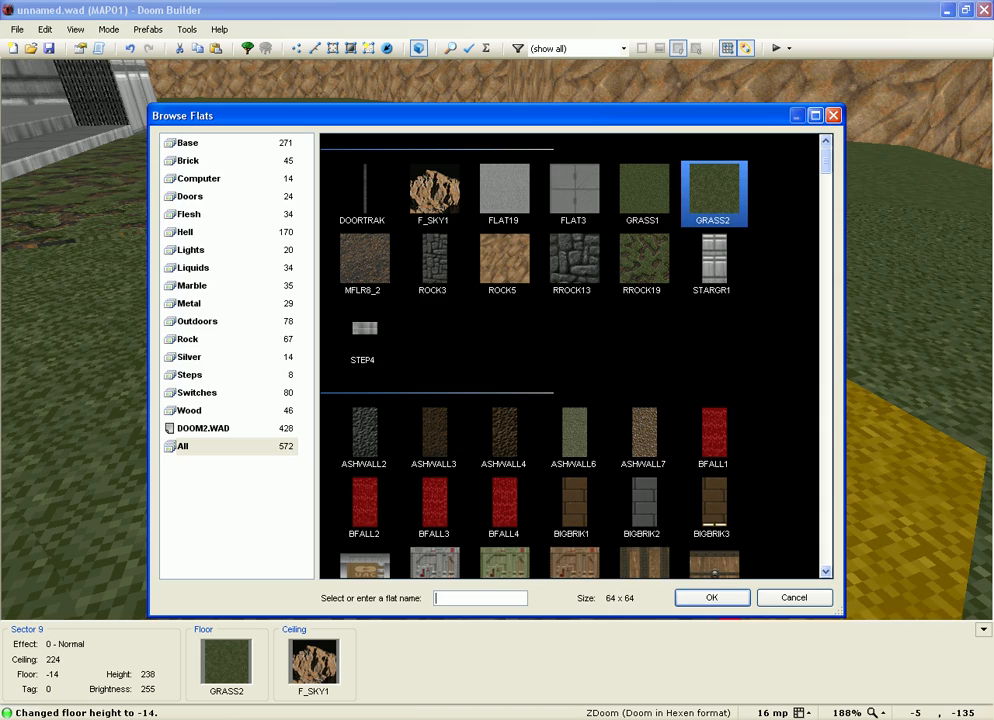
{"action": "left_click", "coordinate": [642, 262]}
{"action": "key", "text": "Tab"}
{"action": "scroll", "coordinate": [569, 355], "scroll_direction": "down", "scroll_amount": 1}
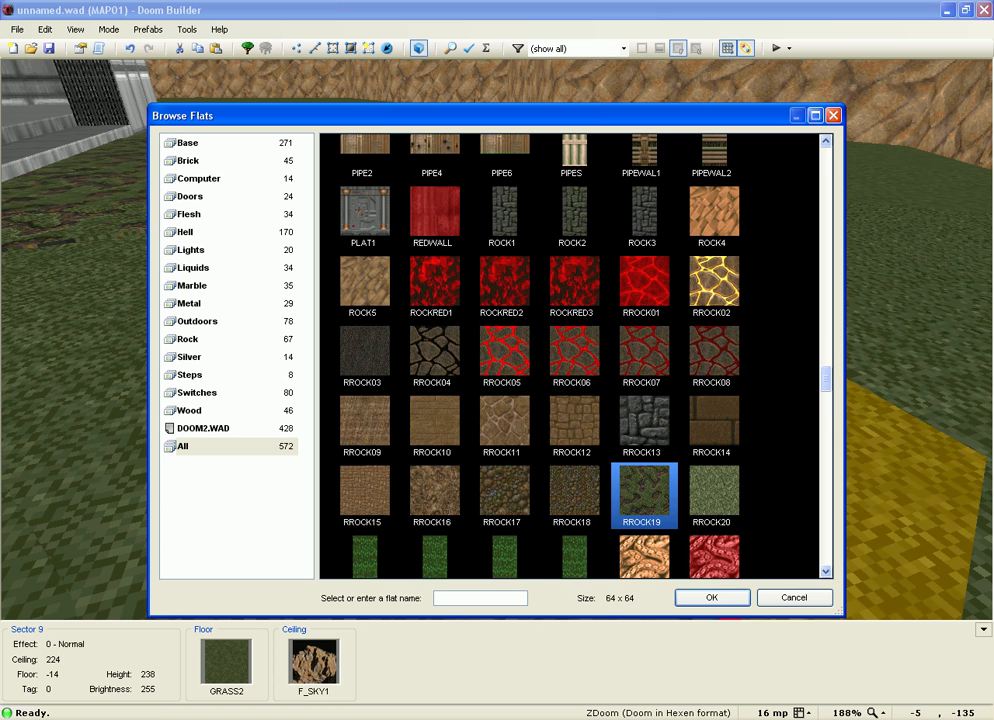
{"action": "left_click", "coordinate": [574, 494]}
{"action": "left_click", "coordinate": [504, 494]}
{"action": "left_click", "coordinate": [574, 494]}
{"action": "left_click", "coordinate": [712, 597]}
{"action": "left_click", "coordinate": [537, 530]}
Step: Lower the dirt patch floor to -16 below the -15 grass ring, then return to 2D
{"action": "key", "text": "d"}
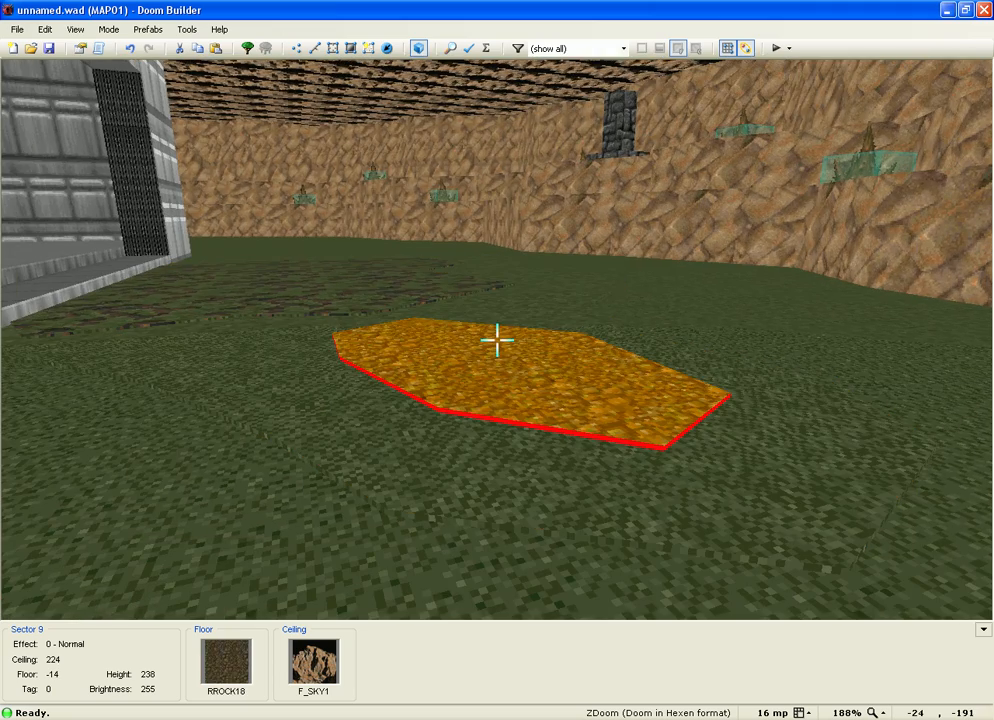
{"action": "key", "text": "e"}
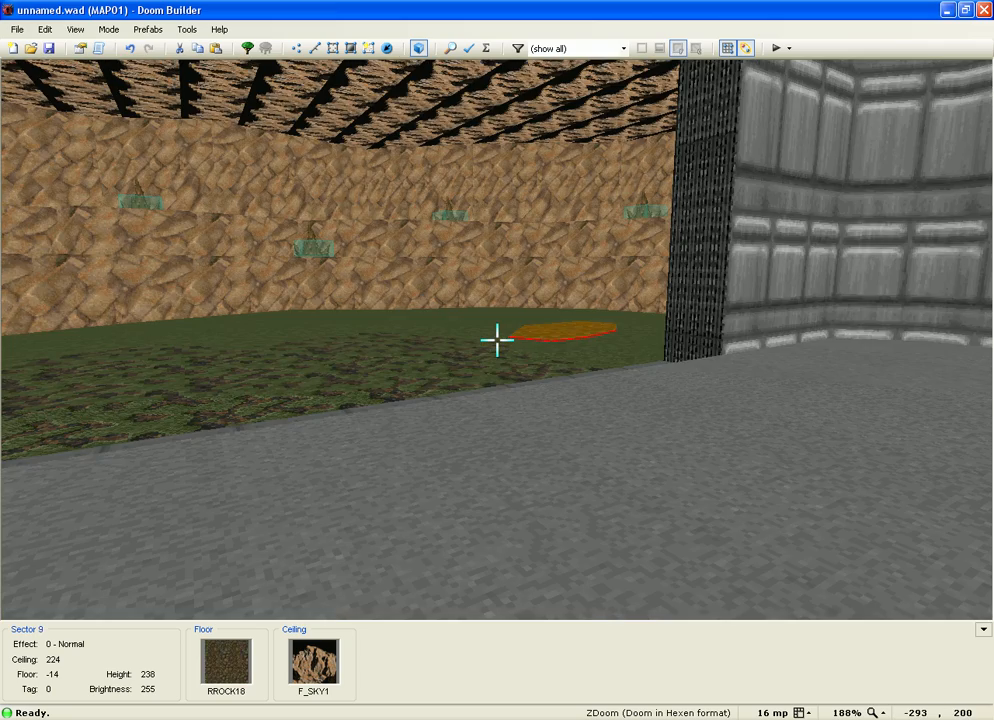
{"action": "key", "text": "Escape"}
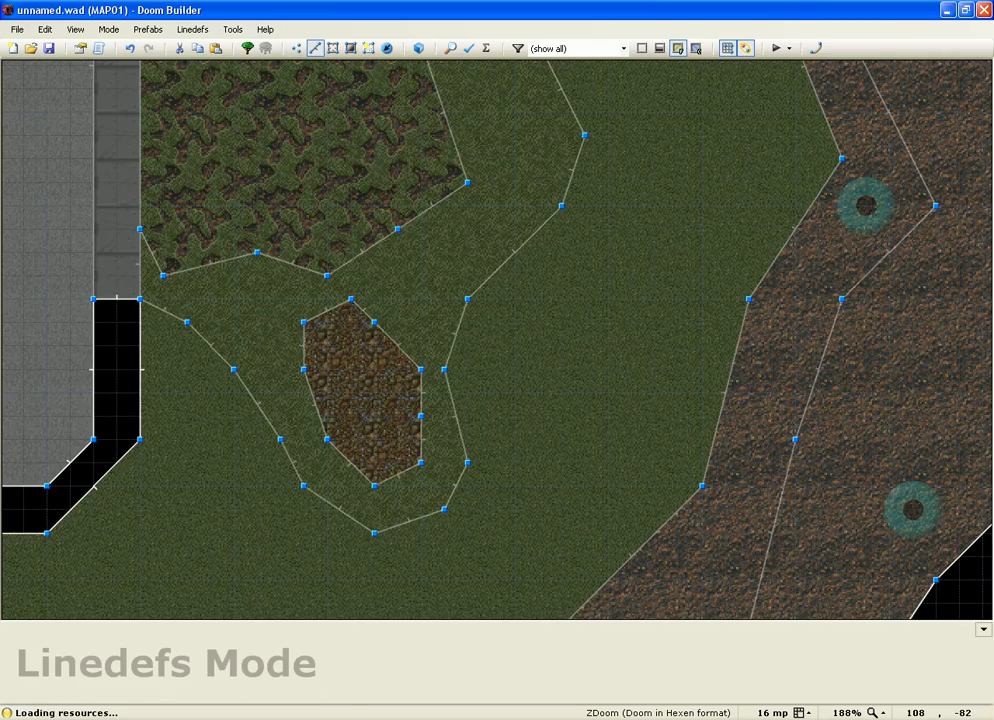
{"action": "key", "text": "q"}
{"action": "key", "text": "e"}
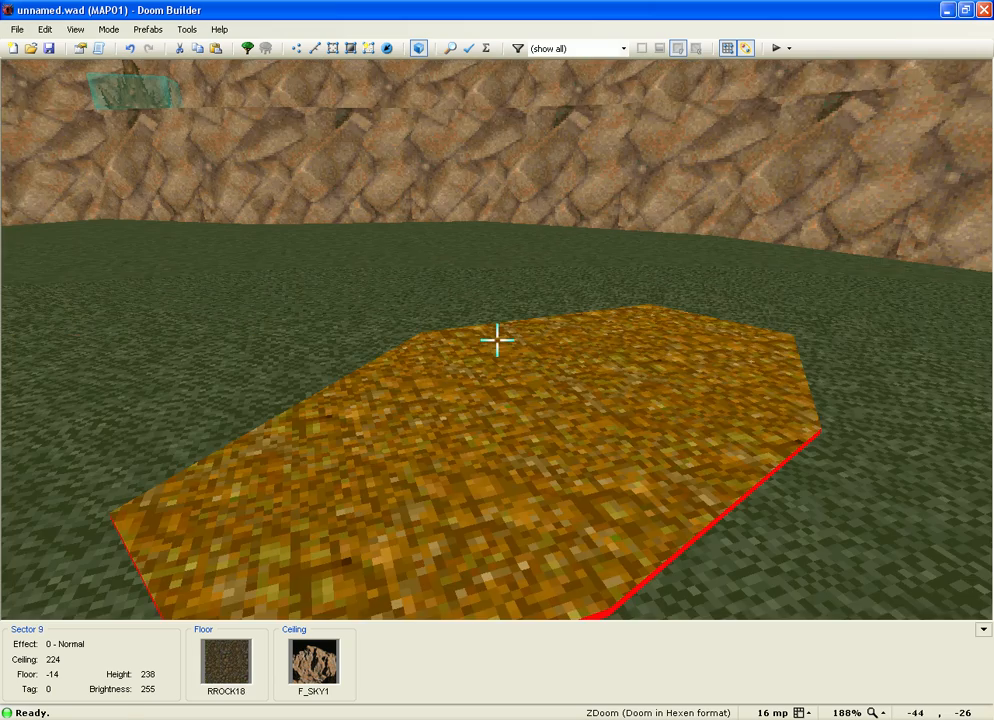
{"action": "scroll", "coordinate": [497, 341], "scroll_direction": "down", "scroll_amount": 1}
{"action": "scroll", "coordinate": [497, 340], "scroll_direction": "up", "scroll_amount": 1}
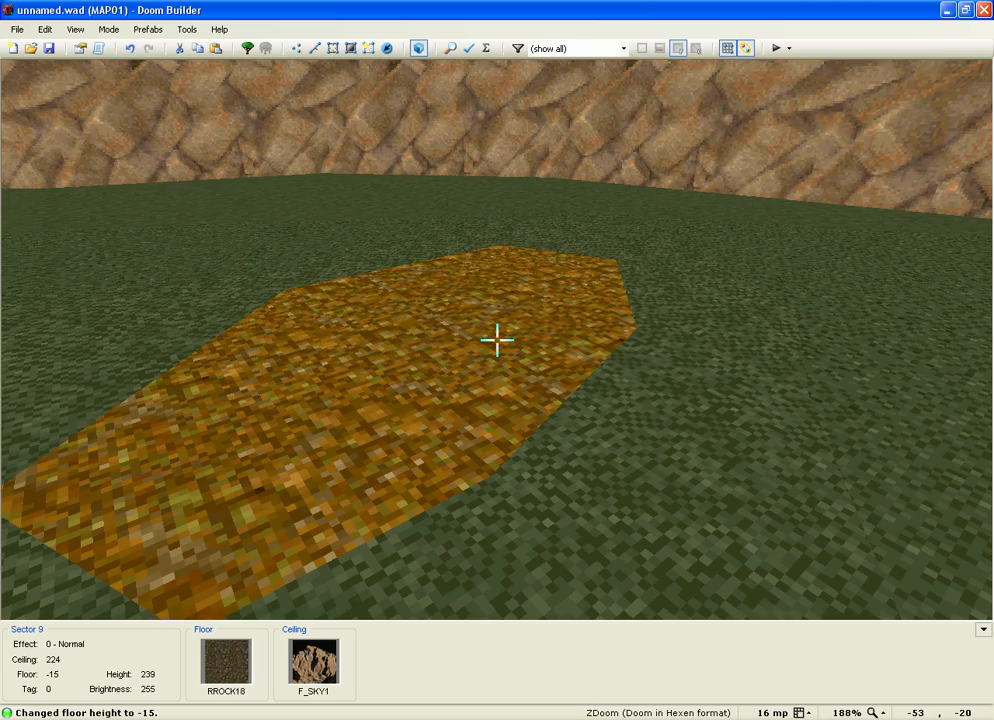
{"action": "scroll", "coordinate": [497, 341], "scroll_direction": "down", "scroll_amount": 1}
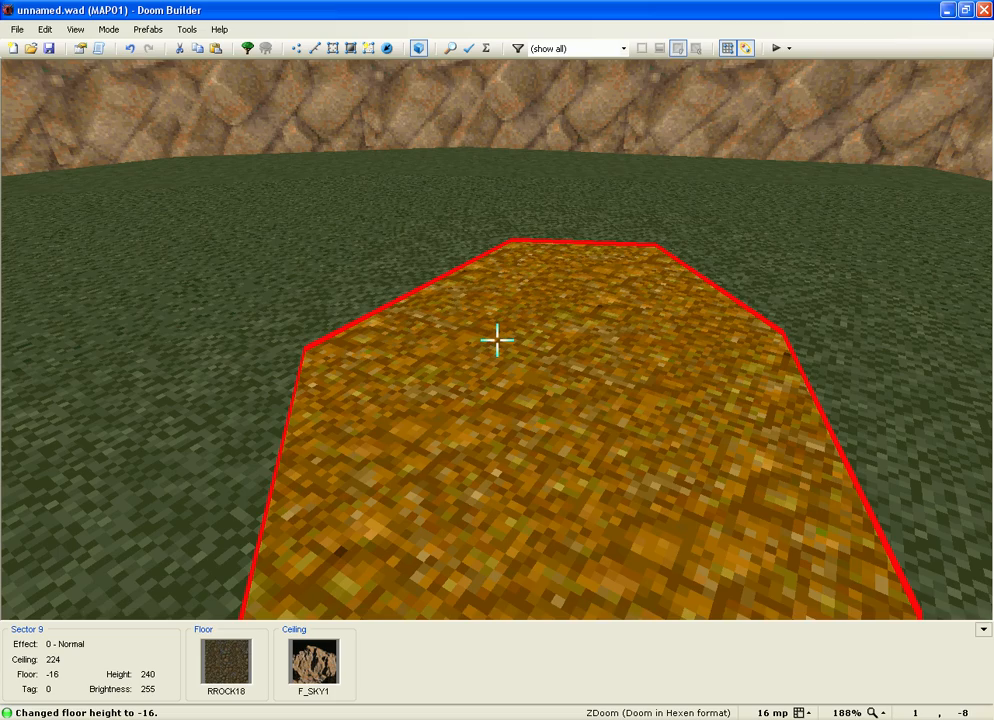
{"action": "key", "text": "w"}
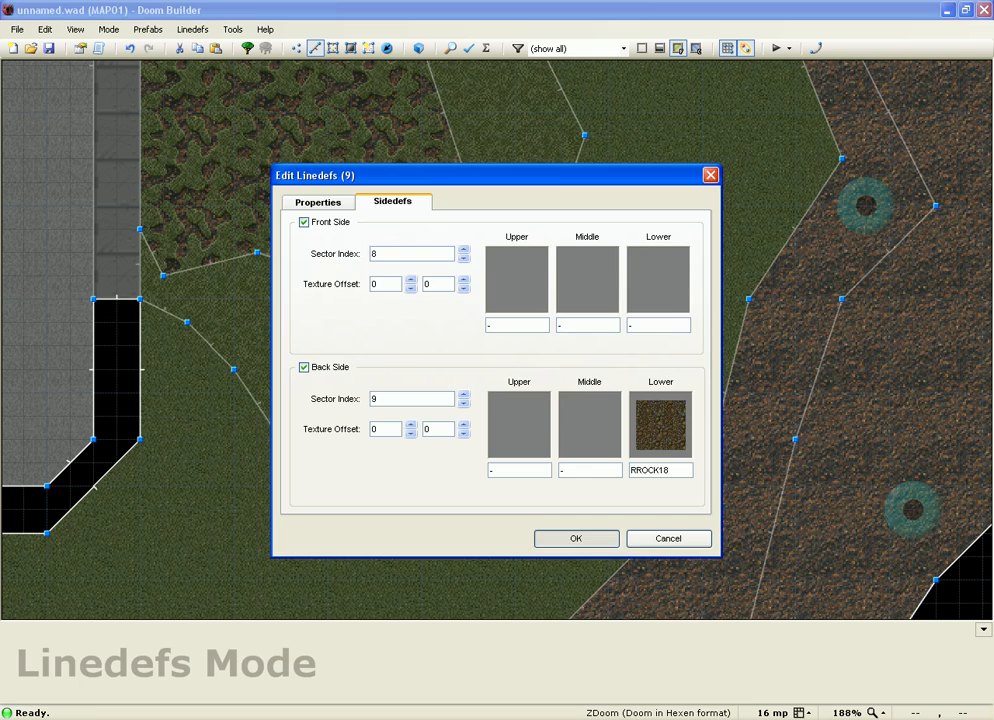
Step: Fill the missing lower texture on the dirt patch's edges, then check the floors in 3D
{"action": "left_click", "coordinate": [580, 540]}
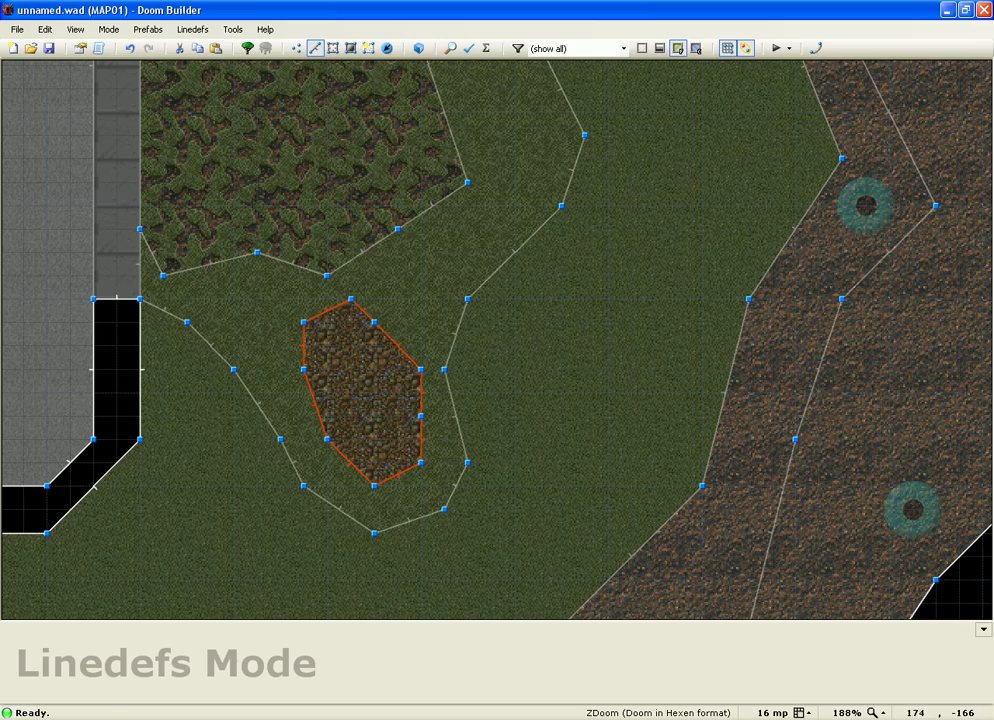
{"action": "key", "text": "w"}
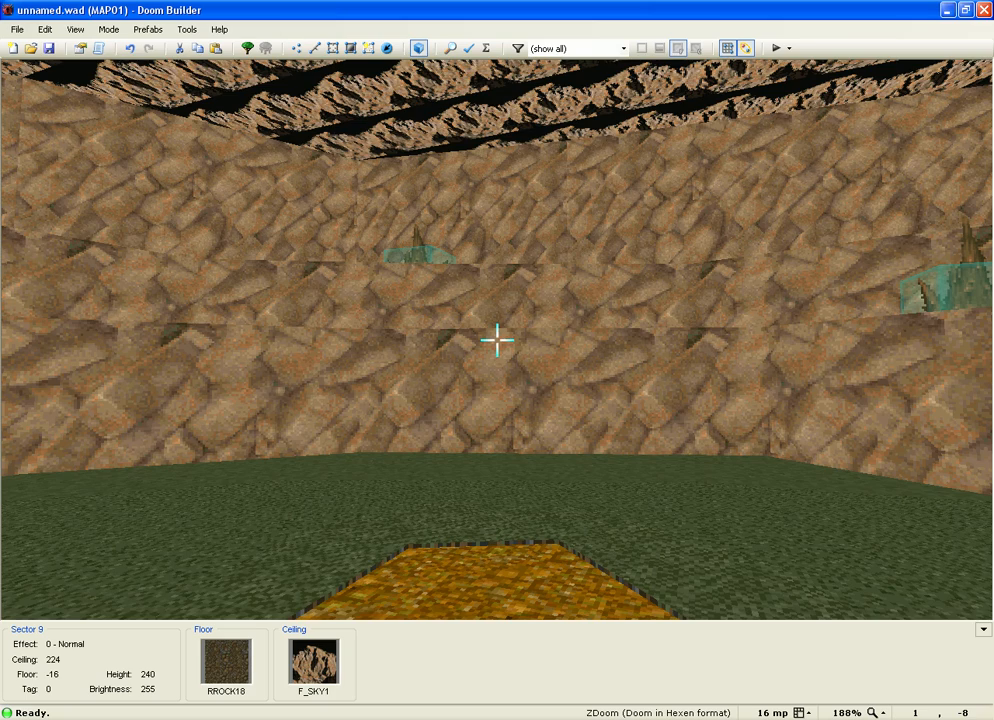
{"action": "key", "text": "e"}
{"action": "key", "text": "d"}
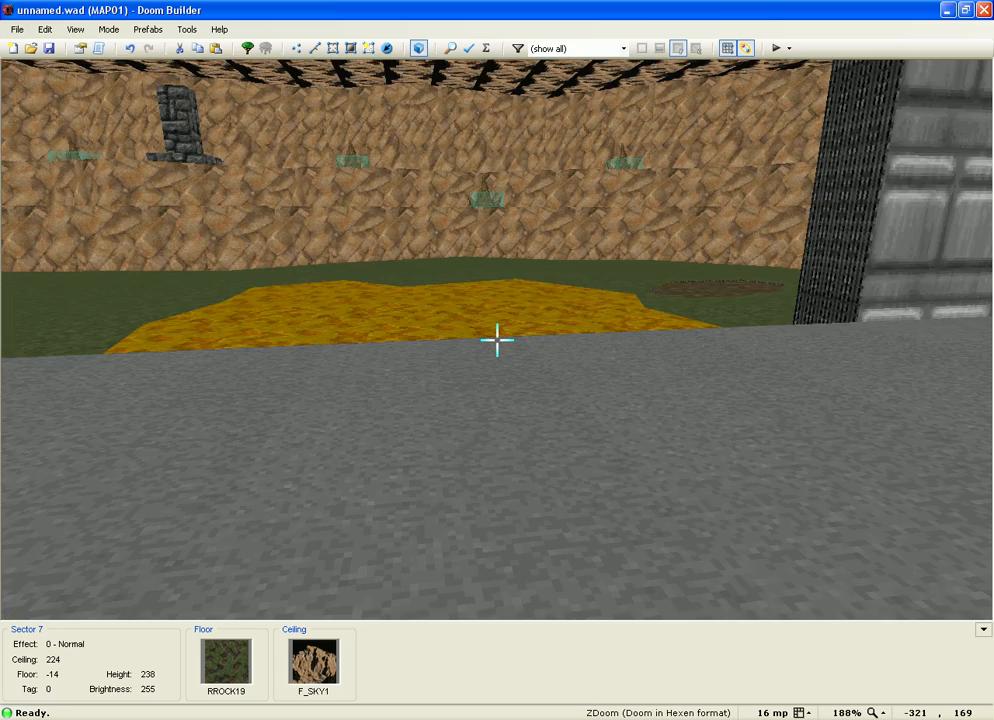
{"action": "key", "text": "e"}
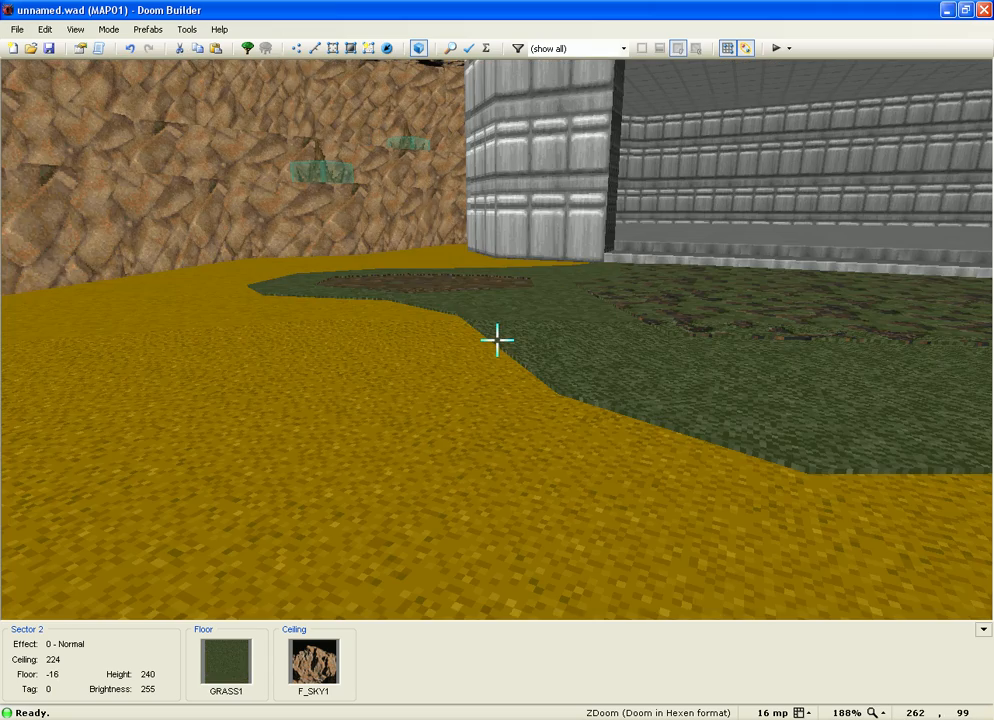
{"action": "key", "text": "e"}
{"action": "key", "text": "d"}
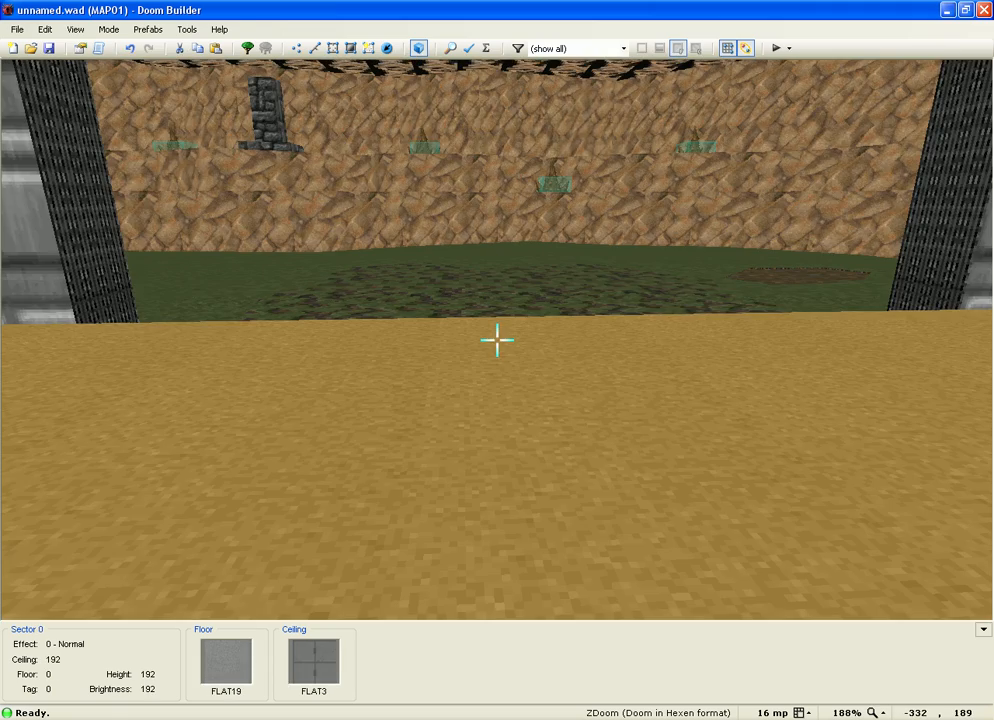
{"action": "key", "text": "Escape"}
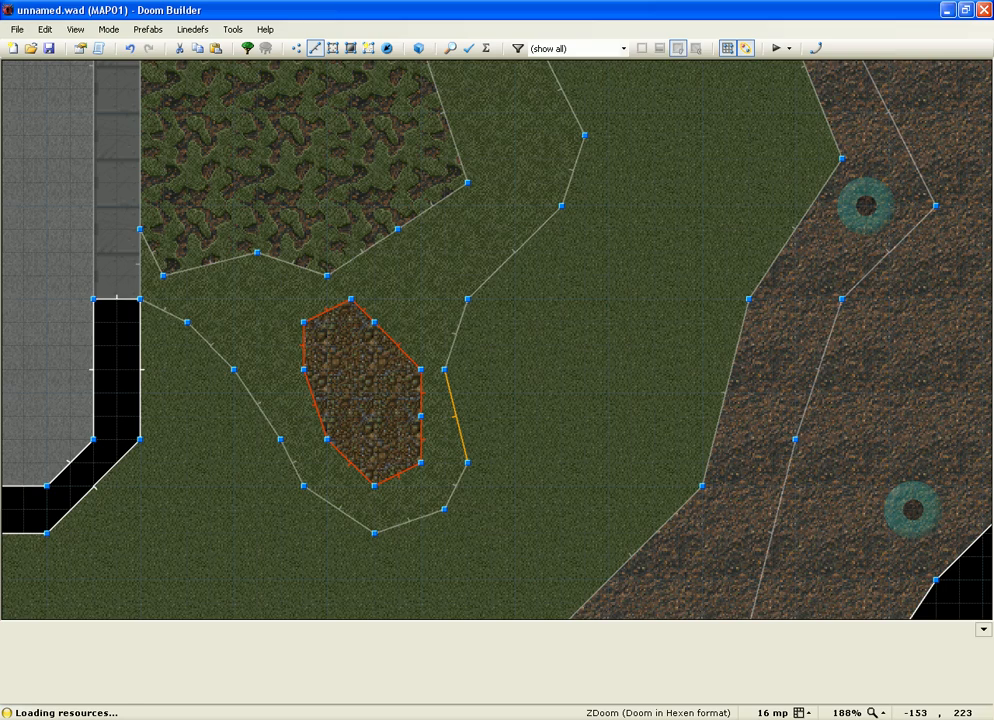
Step: Zoom in and draw a small closed loop on the open grass
{"action": "scroll", "coordinate": [390, 395], "scroll_direction": "down", "scroll_amount": 8}
{"action": "scroll", "coordinate": [400, 400], "scroll_direction": "up", "scroll_amount": 2}
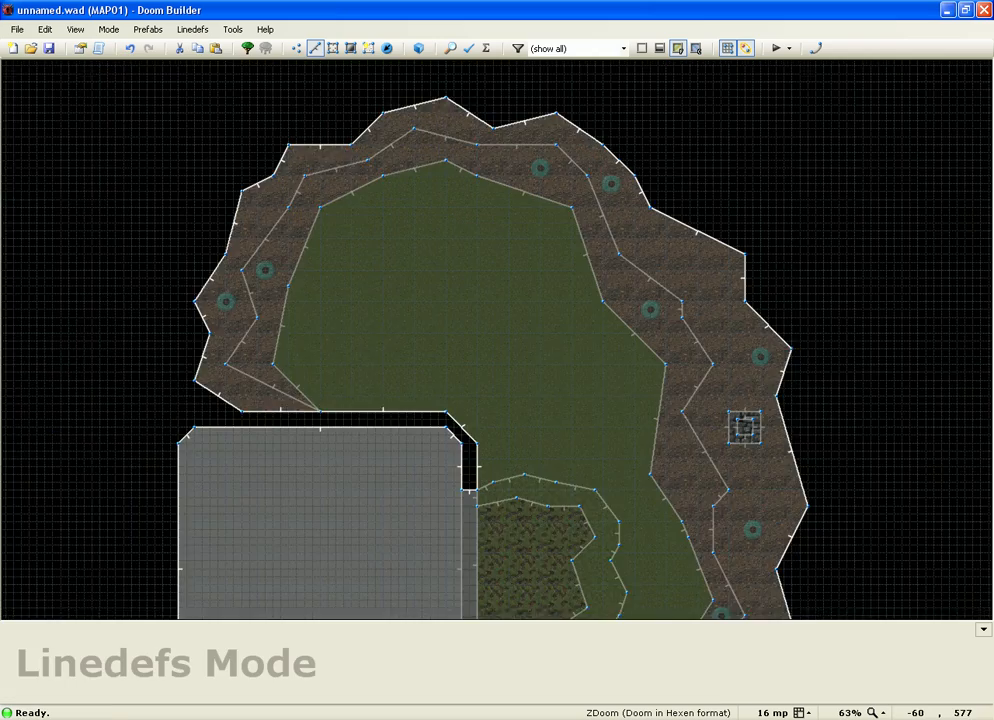
{"action": "scroll", "coordinate": [508, 368], "scroll_direction": "up", "scroll_amount": 3}
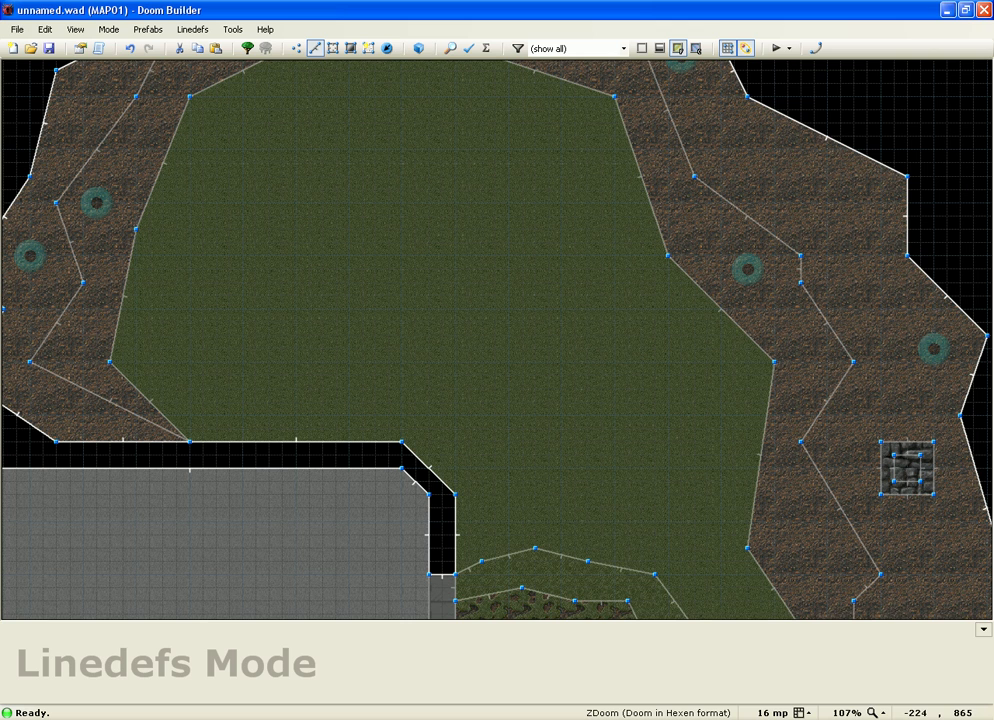
{"action": "right_click", "coordinate": [349, 136]}
{"action": "left_click", "coordinate": [323, 163]}
{"action": "left_click", "coordinate": [310, 189]}
{"action": "left_click", "coordinate": [310, 229]}
{"action": "left_click", "coordinate": [283, 256]}
{"action": "left_click", "coordinate": [310, 296]}
{"action": "left_click", "coordinate": [349, 296]}
{"action": "left_click", "coordinate": [416, 322]}
{"action": "left_click", "coordinate": [456, 309]}
{"action": "left_click", "coordinate": [469, 283]}
{"action": "left_click", "coordinate": [469, 243]}
{"action": "left_click", "coordinate": [443, 216]}
{"action": "left_click", "coordinate": [443, 176]}
{"action": "left_click", "coordinate": [416, 149]}
{"action": "left_click", "coordinate": [376, 136]}
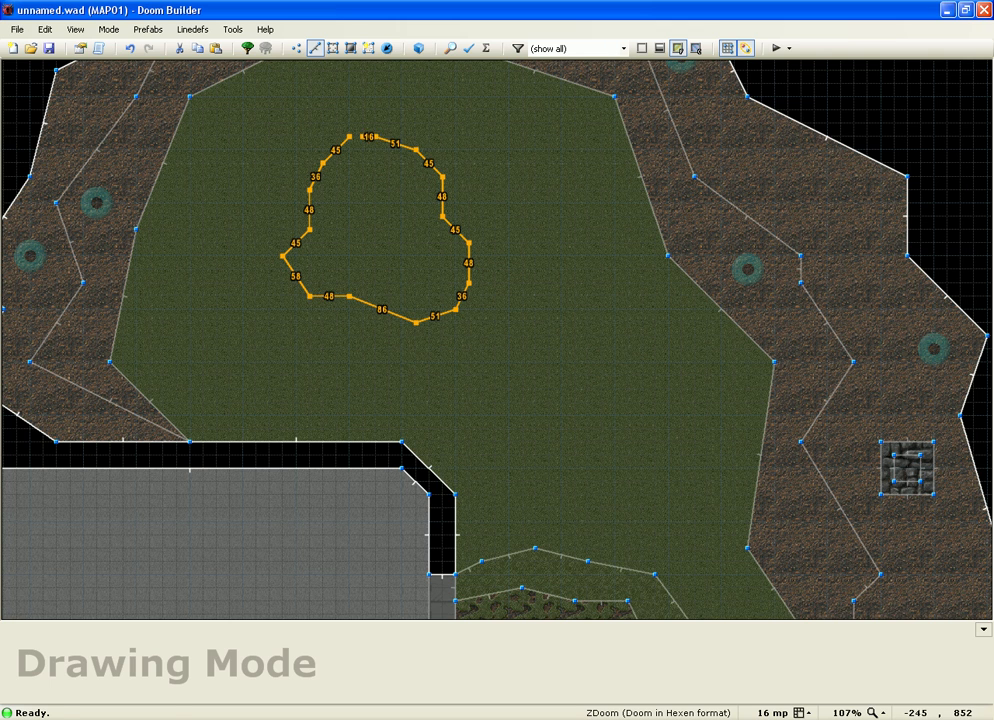
{"action": "left_click", "coordinate": [349, 136]}
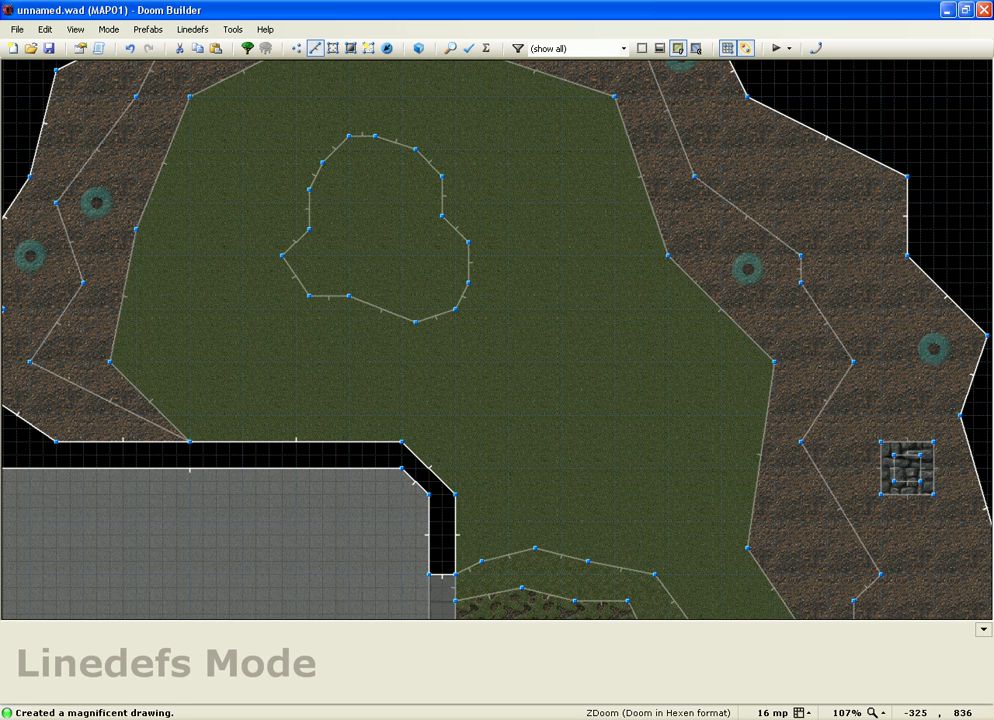
Step: Draw a larger closed loop around the small one, and begin a third shape inside it
{"action": "left_click", "coordinate": [297, 336]}
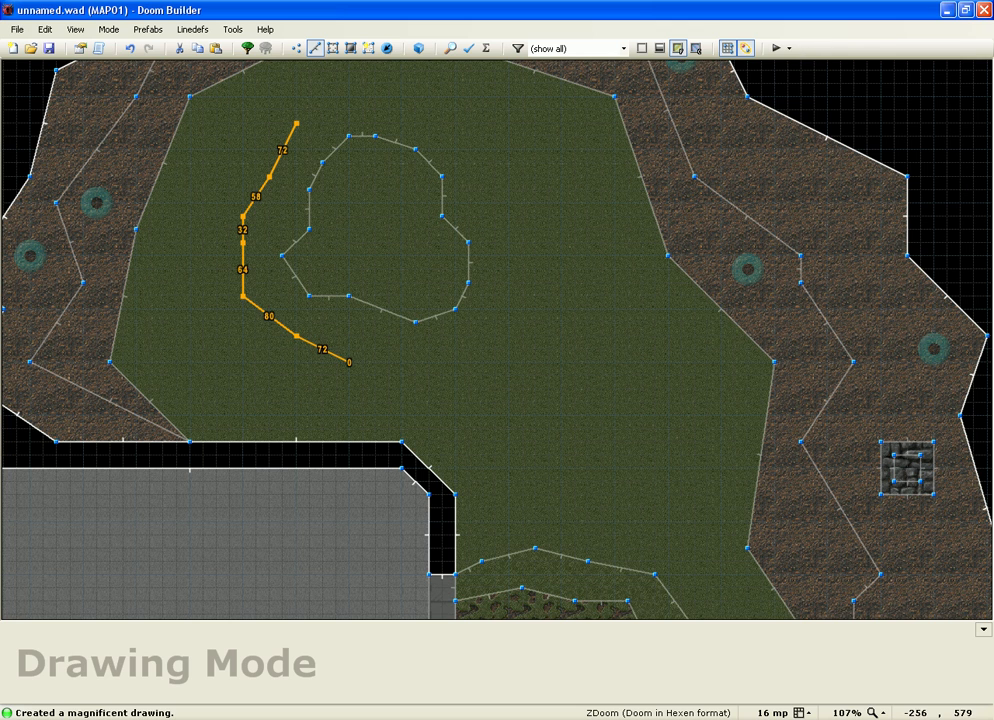
{"action": "left_click", "coordinate": [349, 362]}
{"action": "left_click", "coordinate": [416, 389]}
{"action": "left_click", "coordinate": [482, 403]}
{"action": "left_click", "coordinate": [495, 428]}
{"action": "left_click", "coordinate": [536, 468]}
{"action": "left_click", "coordinate": [588, 468]}
{"action": "left_click", "coordinate": [615, 443]}
{"action": "left_click", "coordinate": [628, 402]}
{"action": "left_click", "coordinate": [614, 362]}
{"action": "left_click", "coordinate": [588, 336]}
{"action": "left_click", "coordinate": [562, 296]}
{"action": "left_click", "coordinate": [562, 256]}
{"action": "left_click", "coordinate": [562, 203]}
{"action": "left_click", "coordinate": [535, 150]}
{"action": "left_click", "coordinate": [494, 136]}
{"action": "left_click", "coordinate": [442, 123]}
{"action": "left_click", "coordinate": [415, 97]}
{"action": "left_click", "coordinate": [349, 97]}
{"action": "left_click", "coordinate": [296, 123]}
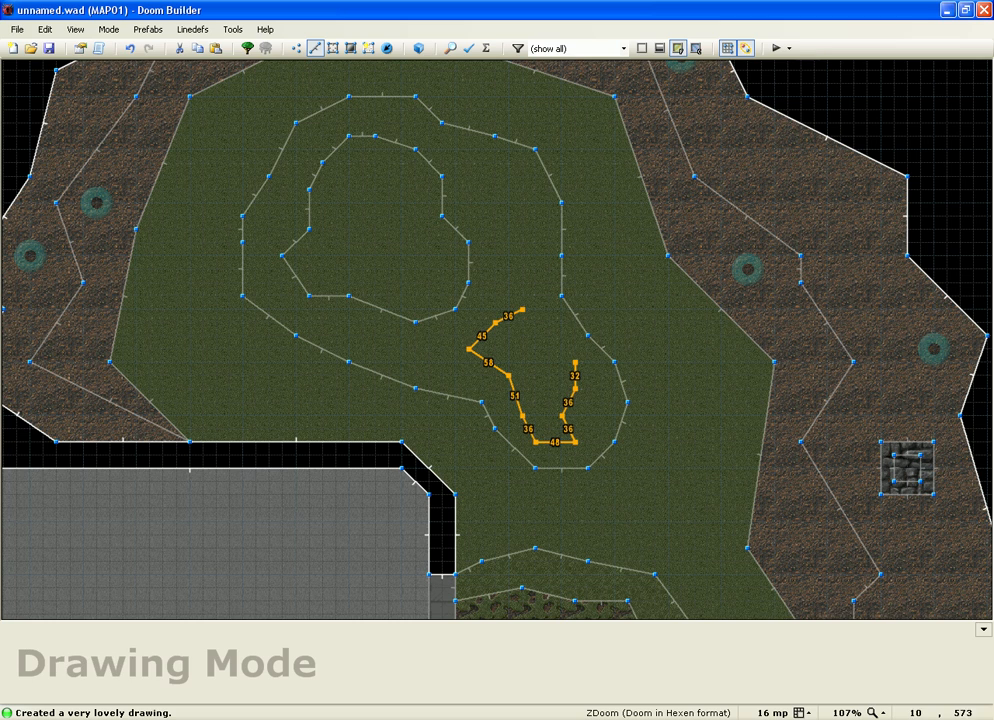
{"action": "left_click", "coordinate": [548, 335]}
Step: Close the third shape, then set the grass ring floor to -15 with GRASS2
{"action": "left_click", "coordinate": [521, 310]}
{"action": "key", "text": "w"}
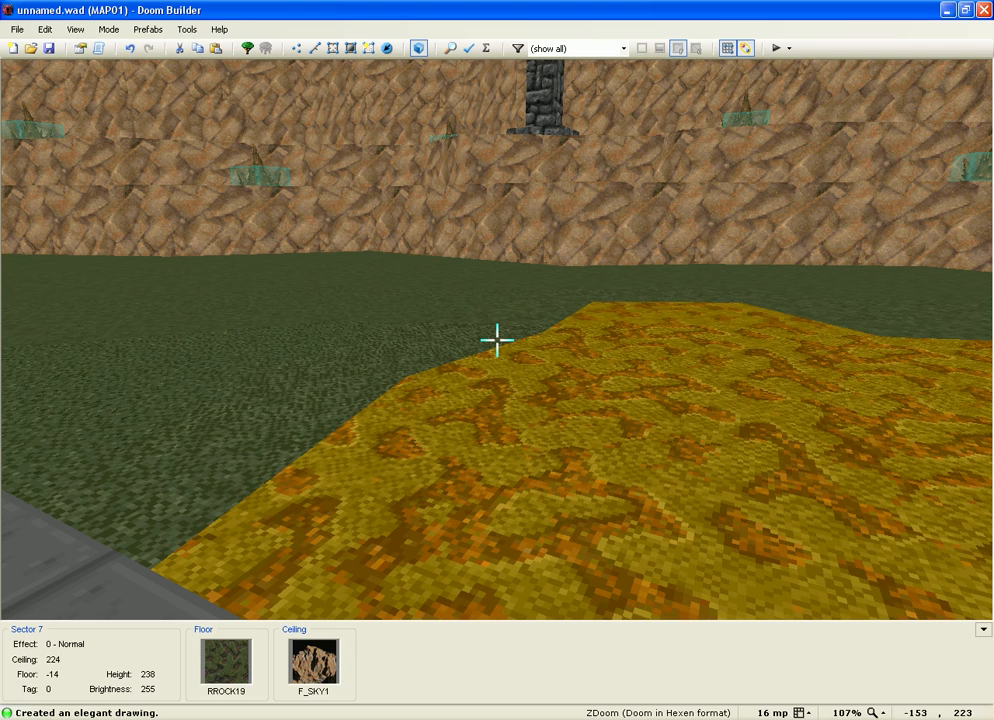
{"action": "mouse_move", "coordinate": [497, 340]}
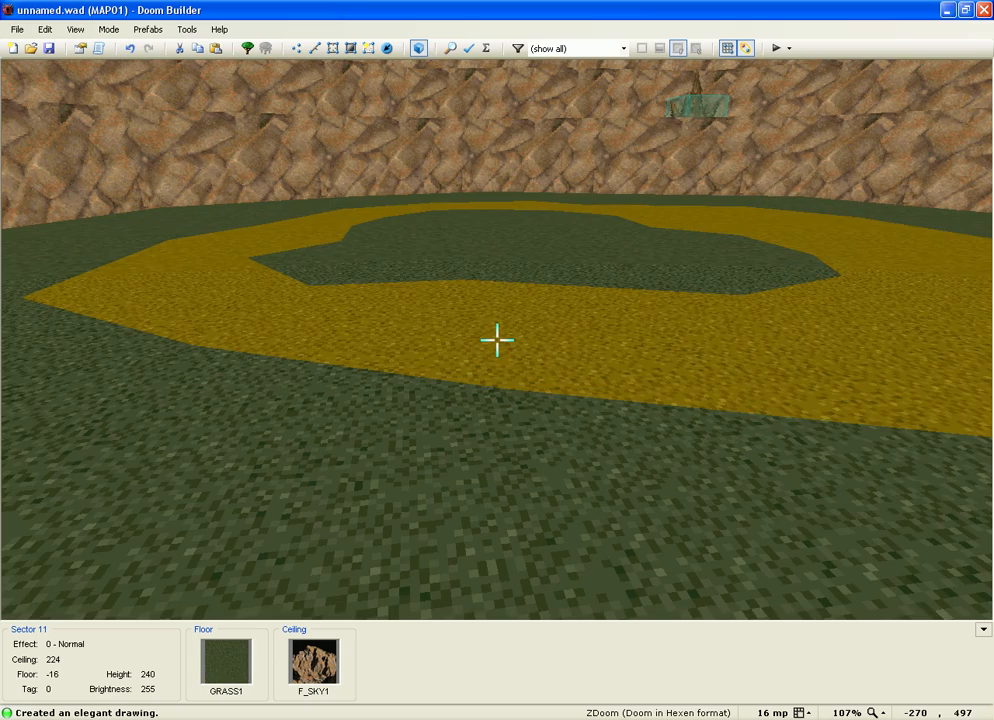
{"action": "scroll", "coordinate": [497, 340], "scroll_direction": "up", "scroll_amount": 2}
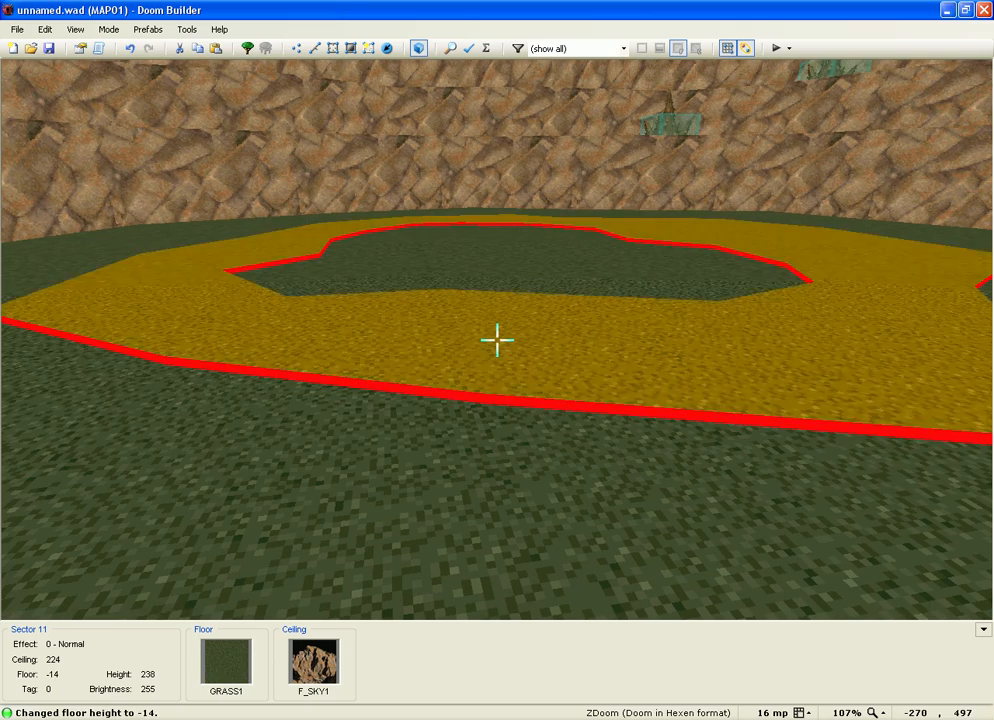
{"action": "scroll", "coordinate": [497, 340], "scroll_direction": "down", "scroll_amount": 1}
{"action": "right_click", "coordinate": [497, 340]}
{"action": "left_click", "coordinate": [546, 300]}
{"action": "left_click", "coordinate": [713, 192]}
{"action": "key", "text": "Return"}
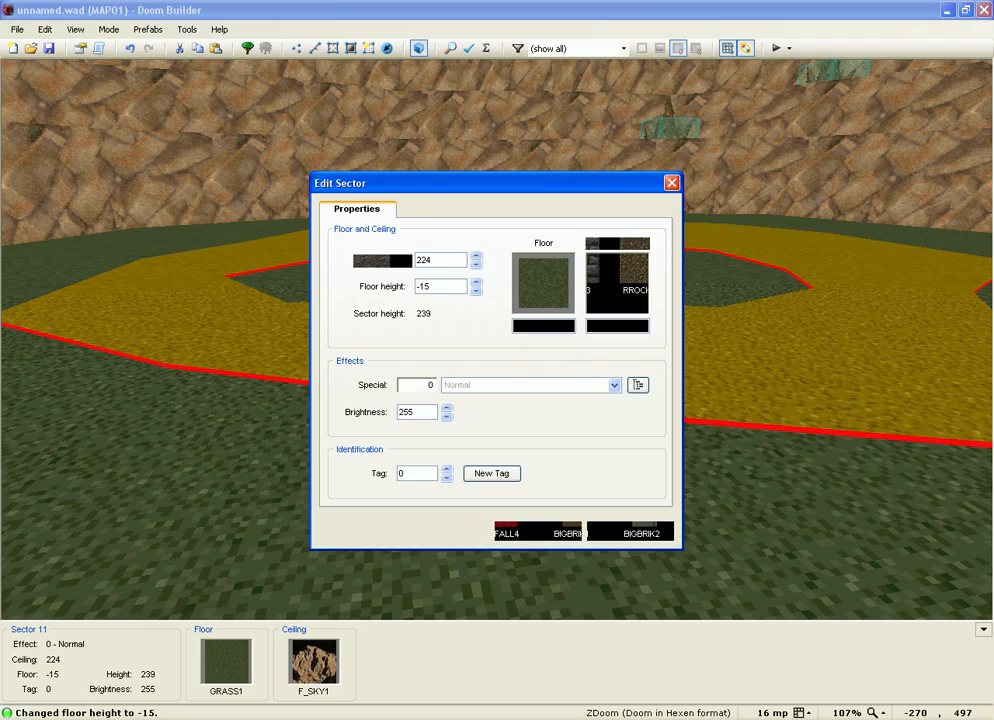
{"action": "key", "text": "Return"}
Step: Give the inner shape an RROCK19 floor at height -14
{"action": "key", "text": "w"}
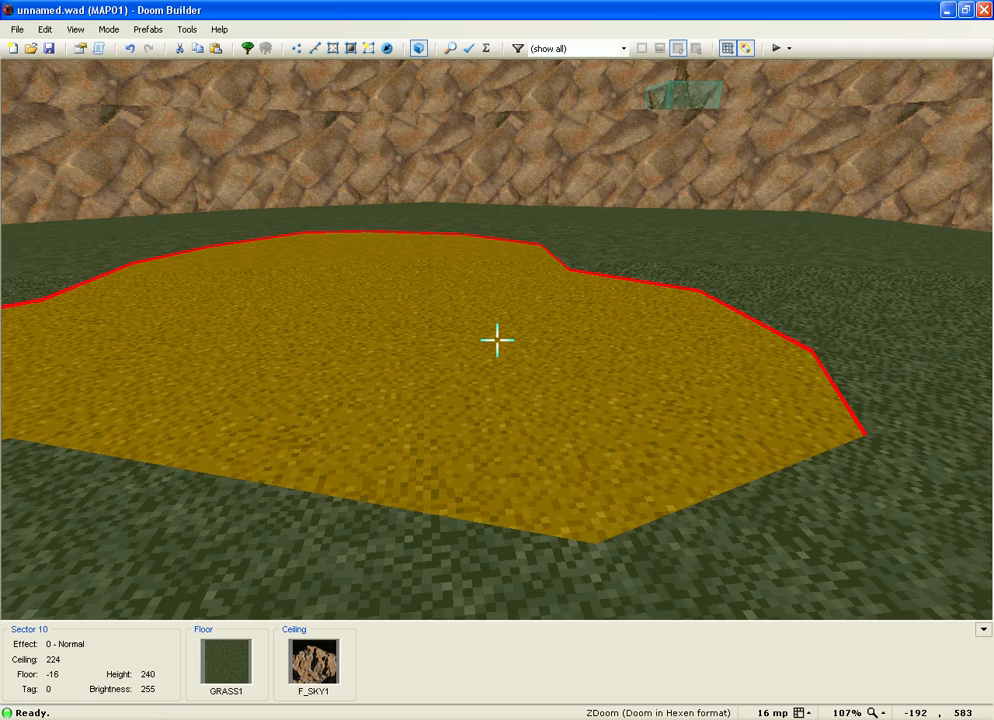
{"action": "scroll", "coordinate": [497, 340], "scroll_direction": "up", "scroll_amount": 1}
{"action": "right_click", "coordinate": [497, 340]}
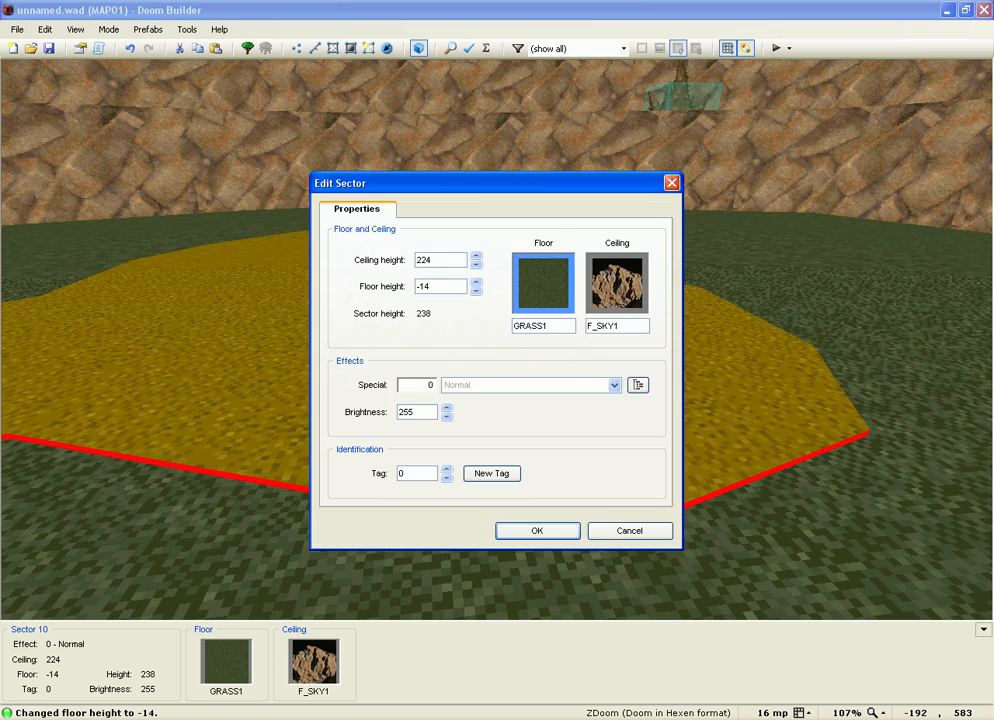
{"action": "left_click", "coordinate": [547, 277]}
{"action": "left_click", "coordinate": [713, 262]}
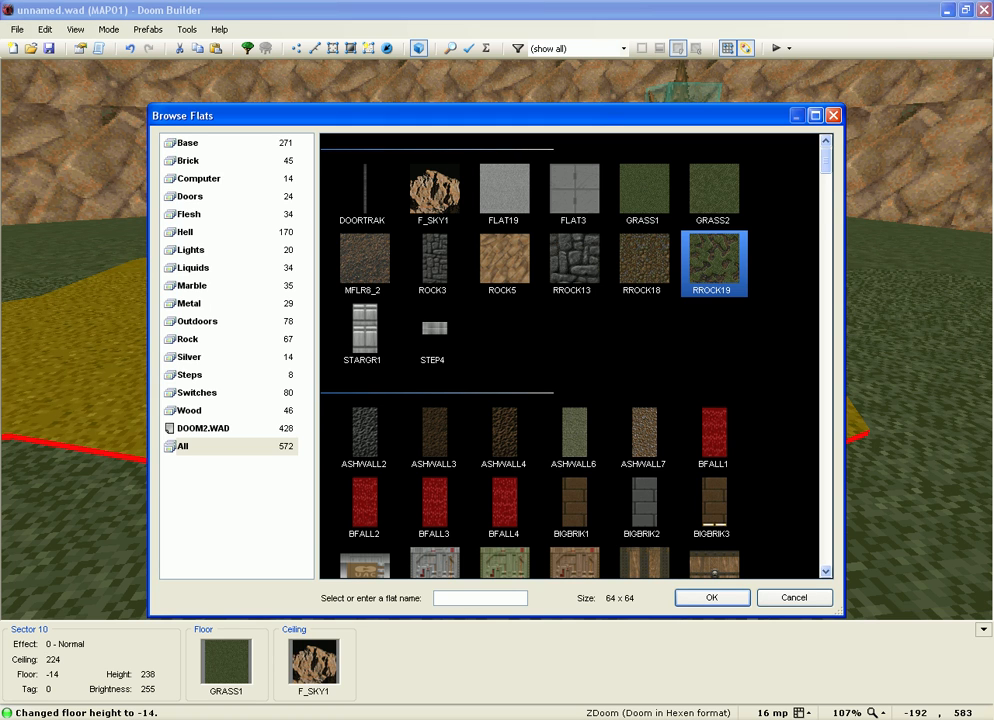
{"action": "key", "text": "Return"}
{"action": "key", "text": "Return"}
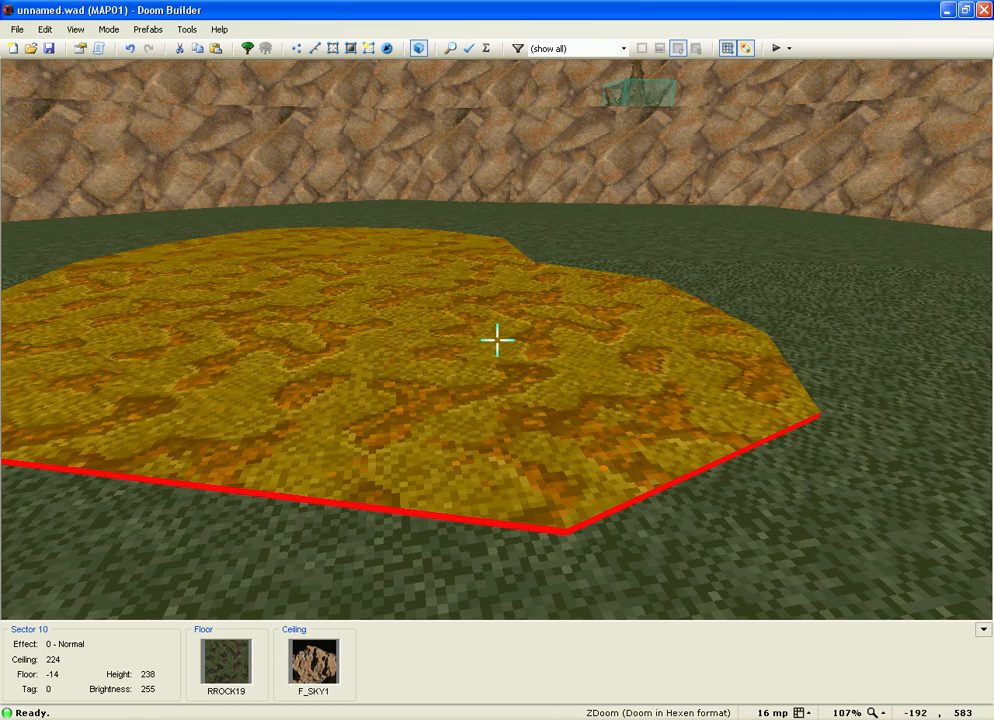
Step: Give the third shape an RROCK18 floor at -16, then return to the 2D map
{"action": "key", "text": "w"}
{"action": "right_click", "coordinate": [497, 340]}
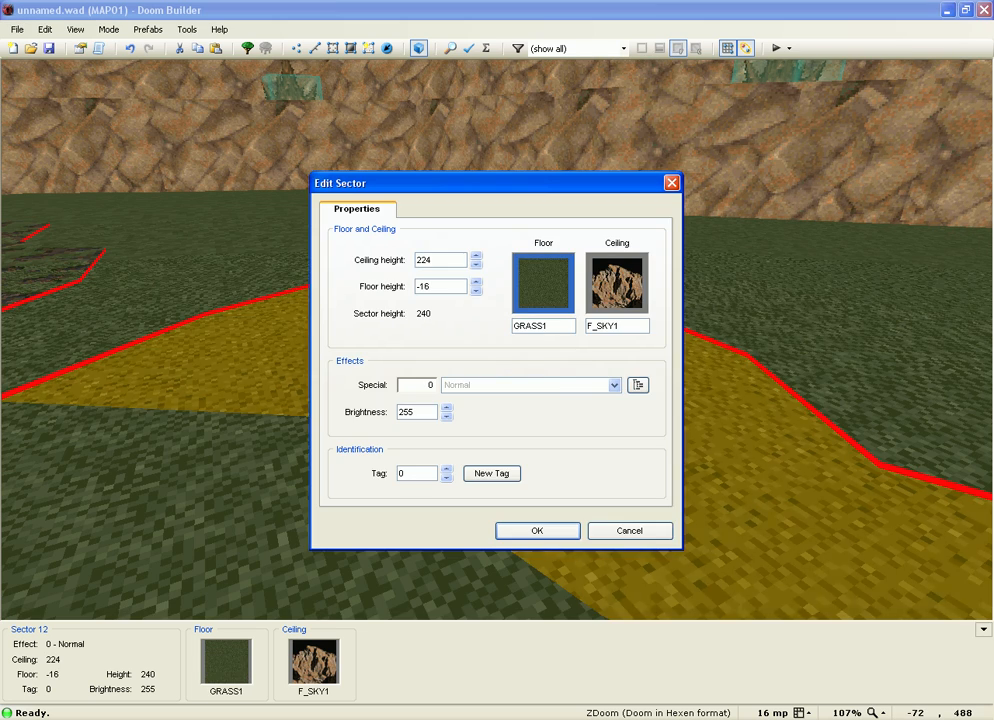
{"action": "left_click", "coordinate": [543, 283]}
{"action": "left_click", "coordinate": [642, 262]}
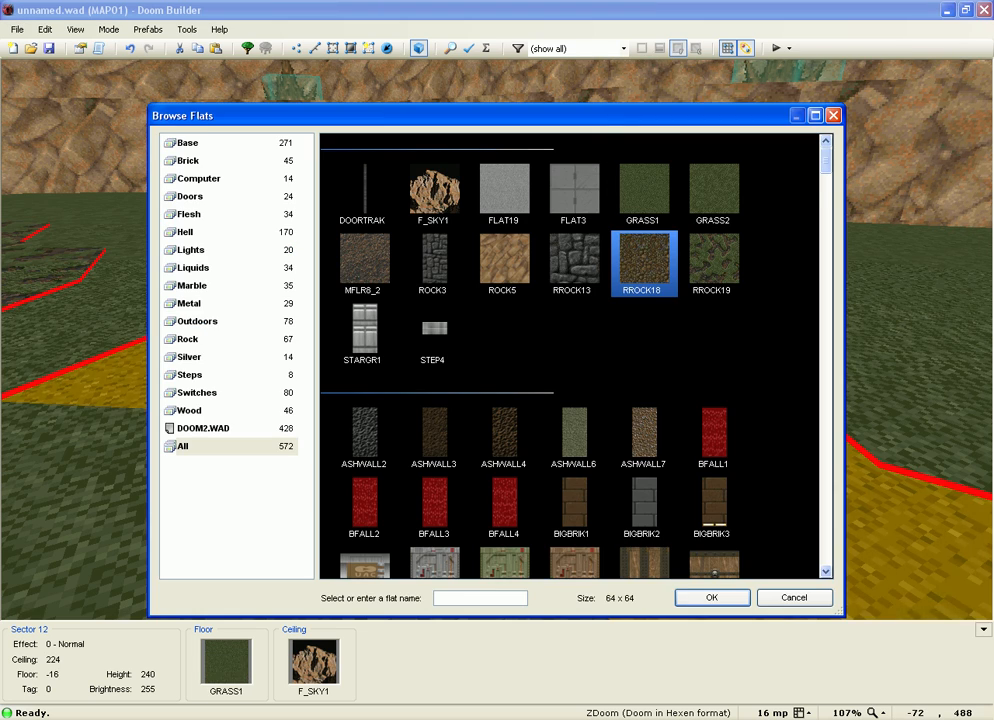
{"action": "key", "text": "Return"}
{"action": "key", "text": "Return"}
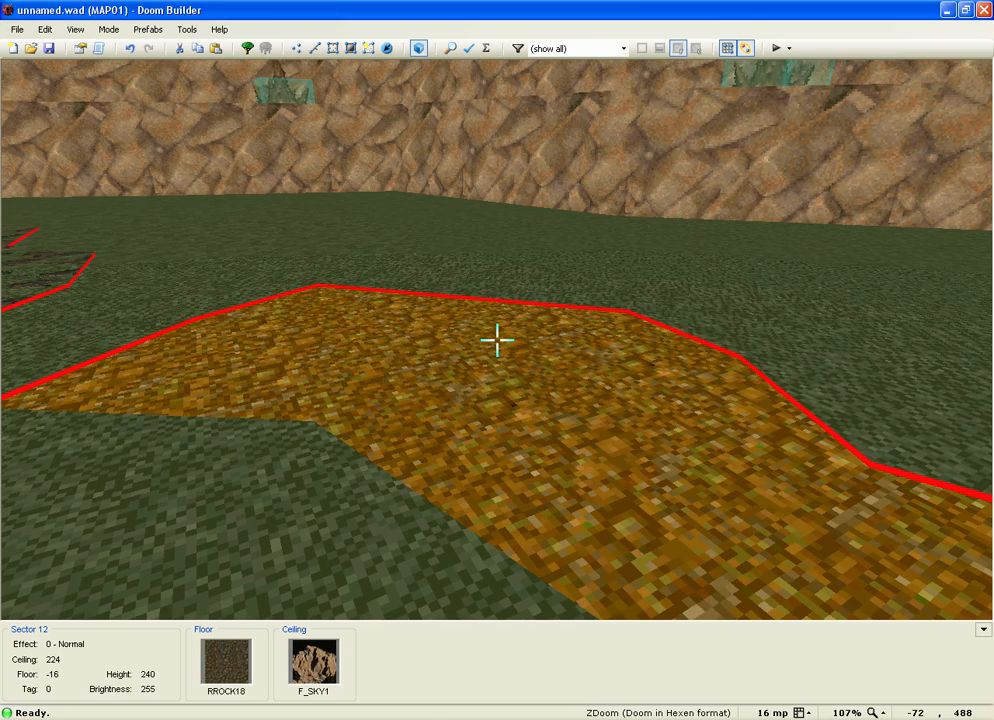
{"action": "key", "text": "s"}
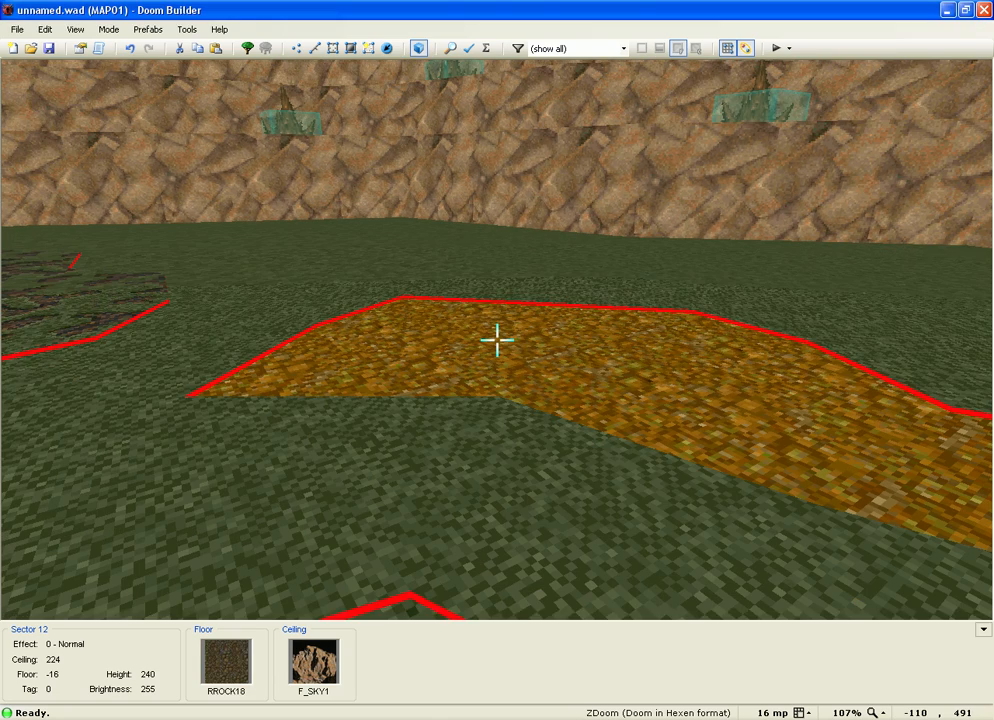
{"action": "key", "text": "q"}
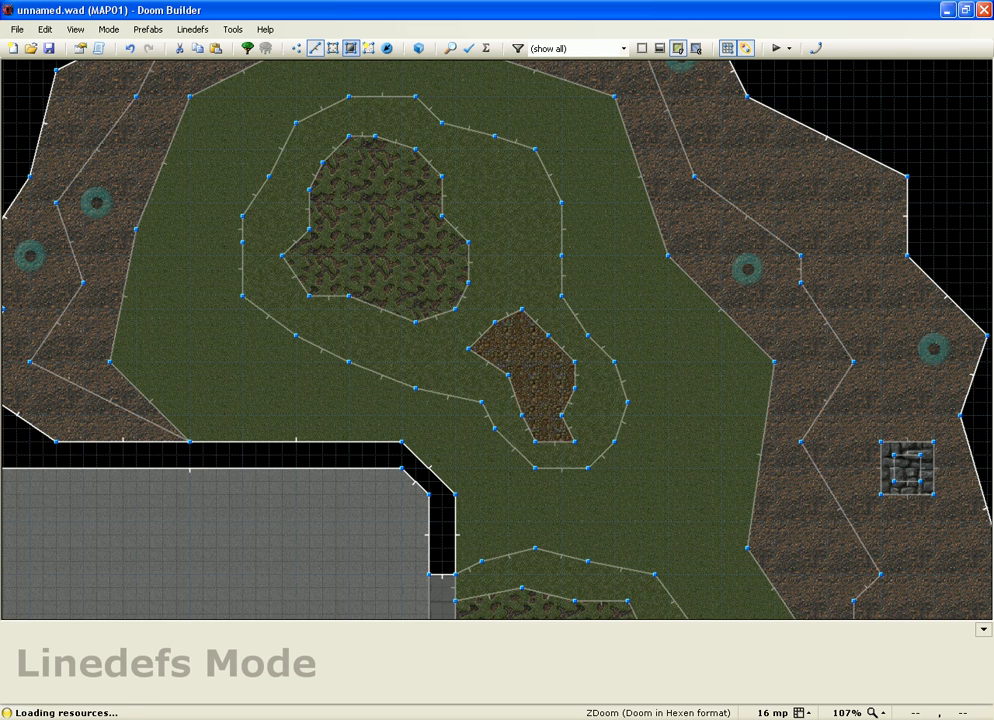
Step: Give the small dirt patch's 11 boundary lines RROCK18 as their back lower texture
{"action": "key", "text": "s"}
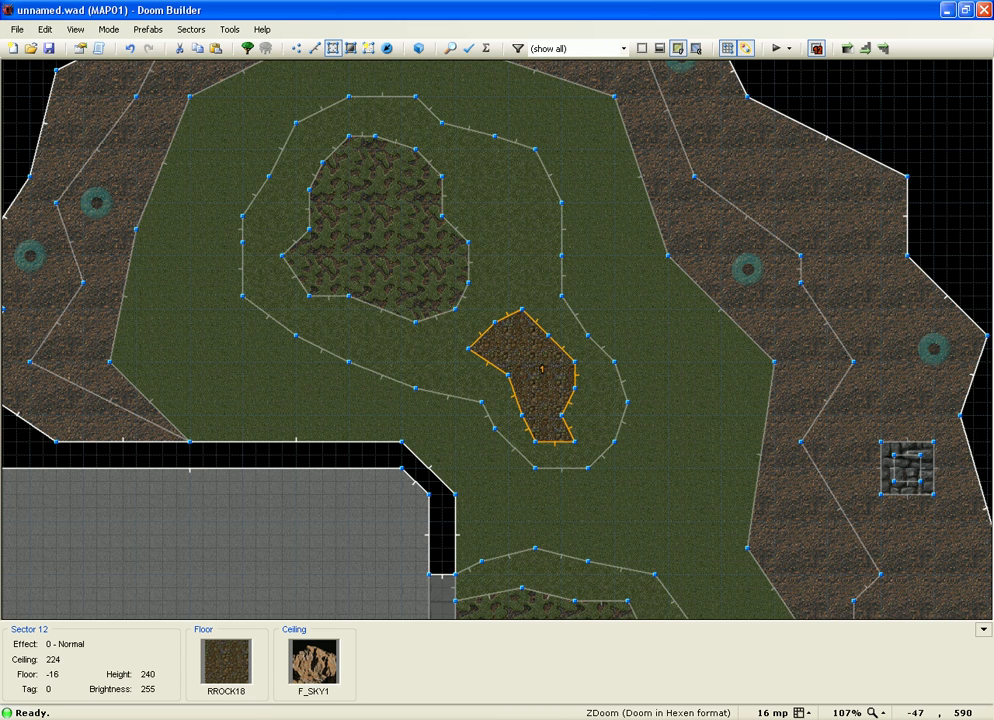
{"action": "key", "text": "l"}
{"action": "key", "text": "Return"}
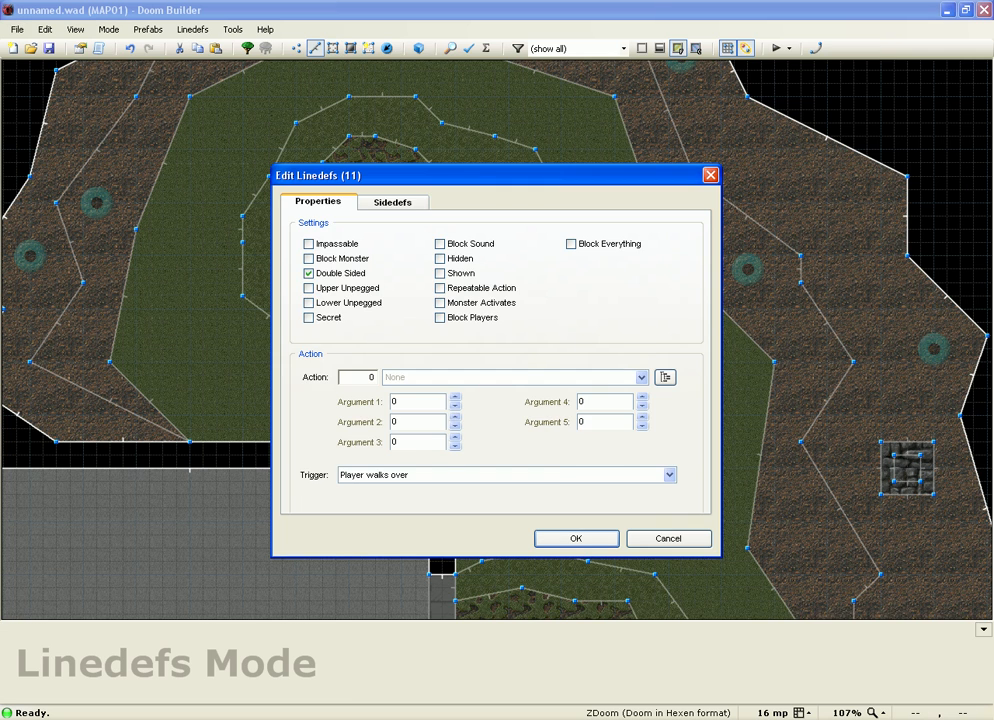
{"action": "left_click", "coordinate": [392, 202]}
{"action": "left_click", "coordinate": [659, 426]}
{"action": "left_click", "coordinate": [642, 260]}
{"action": "key", "text": "Return"}
{"action": "key", "text": "Return"}
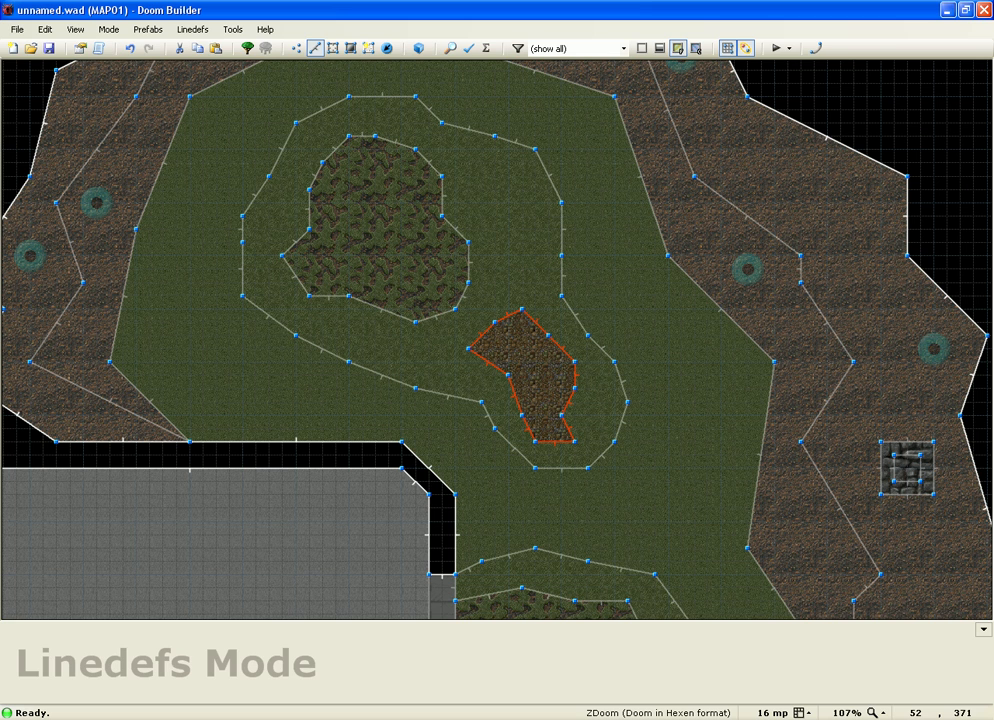
Step: Inspect the side textures of both patches' 26 lines, closing without changes
{"action": "key", "text": "s"}
{"action": "left_click", "coordinate": [377, 222]}
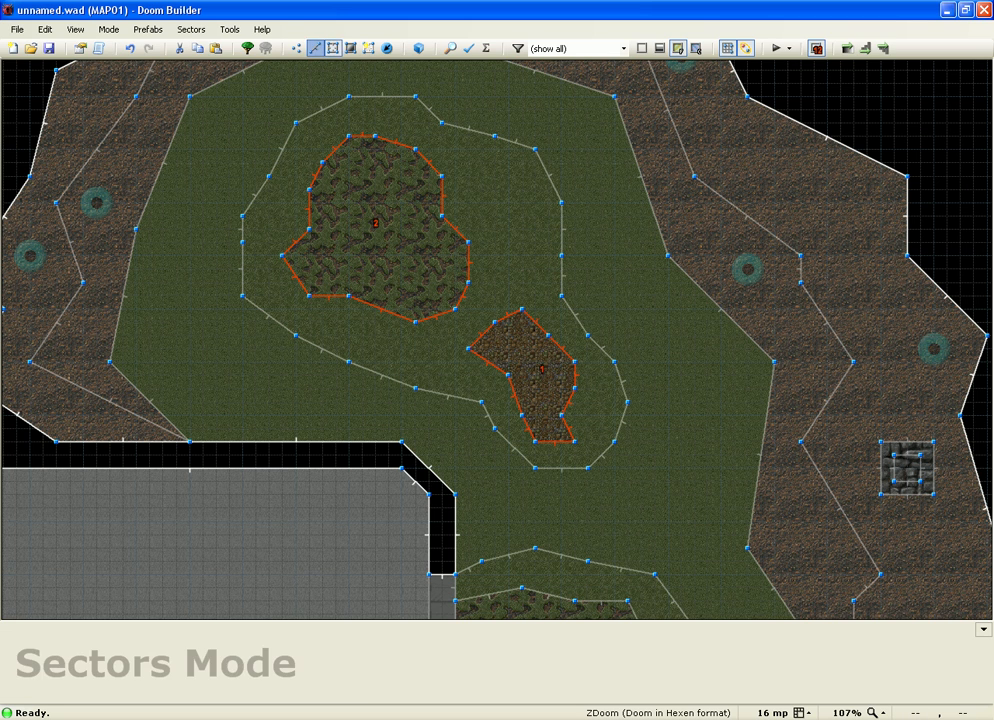
{"action": "key", "text": "l"}
{"action": "right_click", "coordinate": [336, 149]}
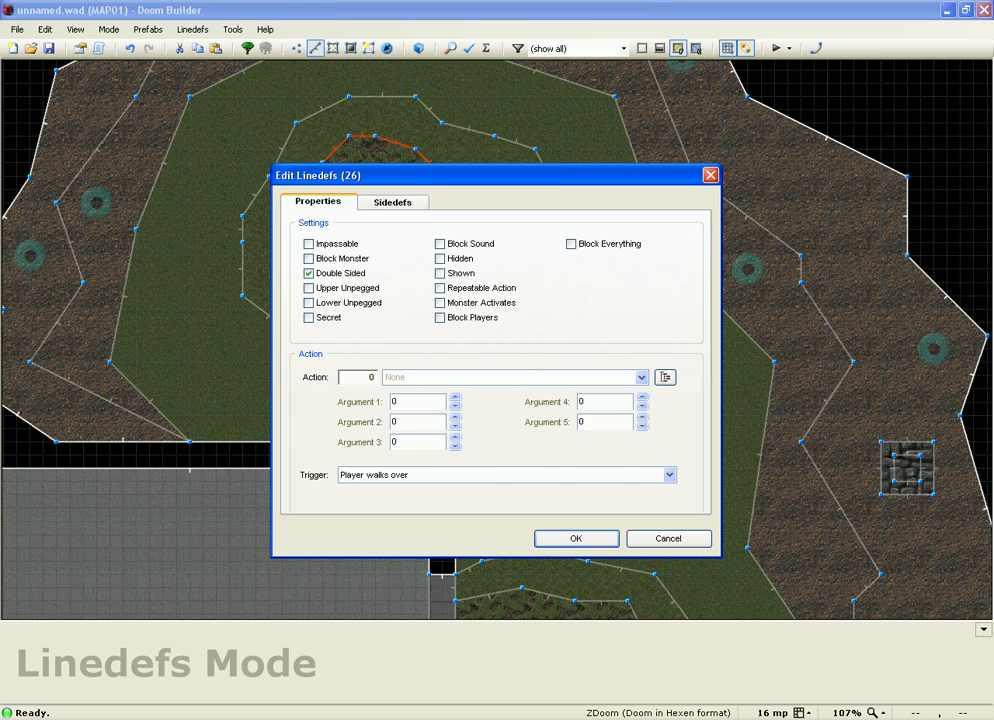
{"action": "key", "text": "ctrl+Tab"}
{"action": "key", "text": "ctrl+Tab"}
{"action": "key", "text": "Escape"}
{"action": "key", "text": "Escape"}
{"action": "key", "text": "s"}
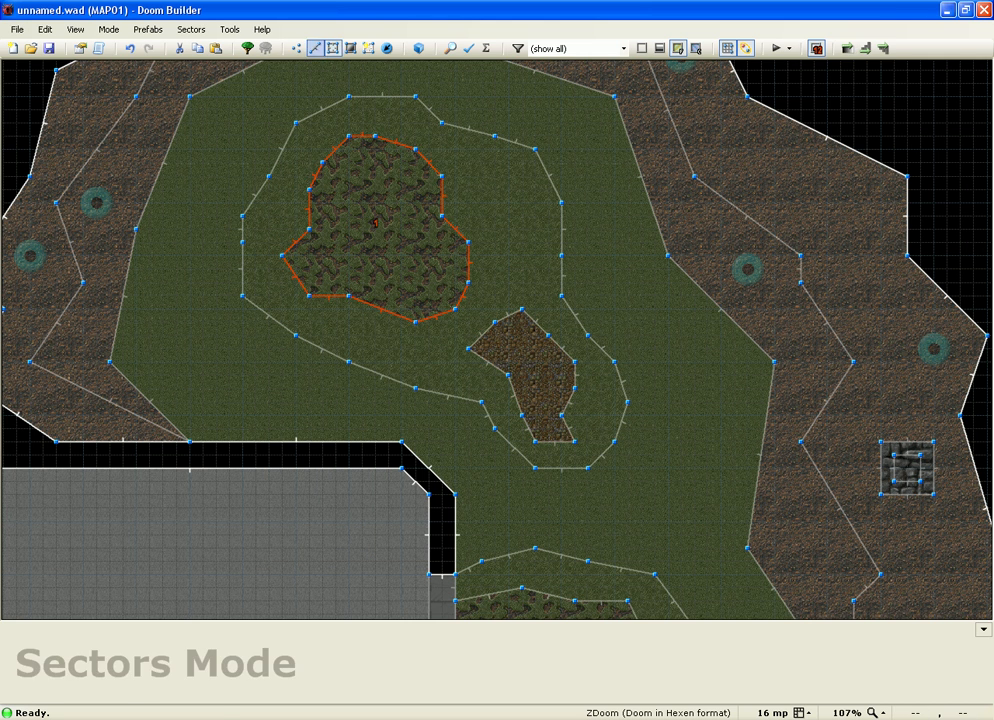
Step: Set the front lower texture of the rocky patch's 15 lines to RROCK19
{"action": "key", "text": "l"}
{"action": "key", "text": "Return"}
{"action": "key", "text": "ctrl+Tab"}
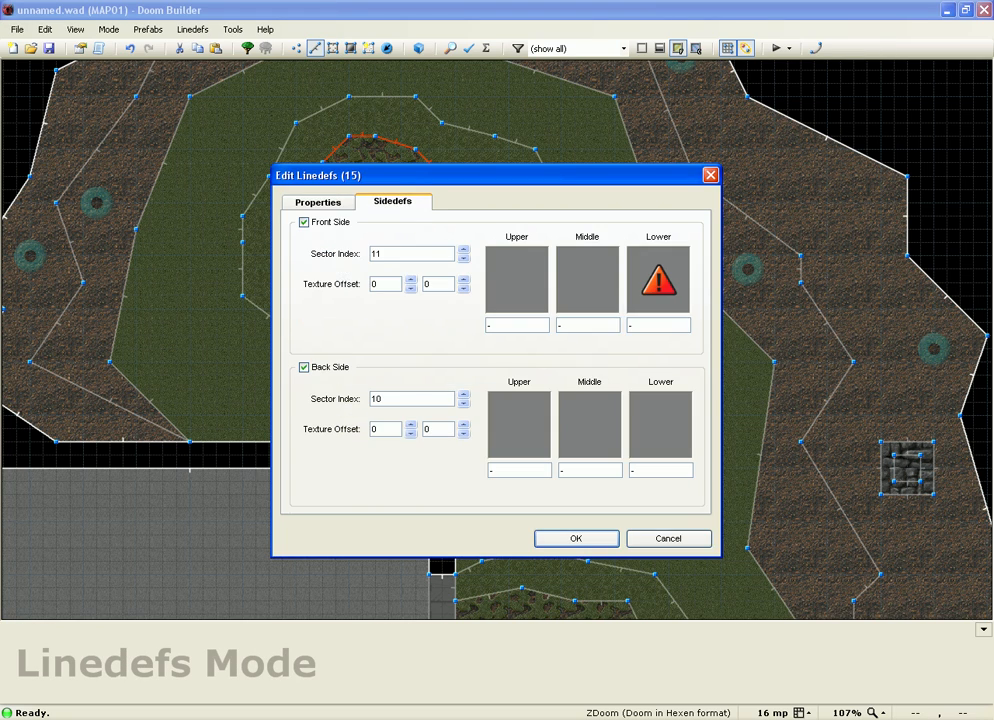
{"action": "left_click", "coordinate": [658, 279]}
{"action": "left_click", "coordinate": [712, 237]}
{"action": "key", "text": "Return"}
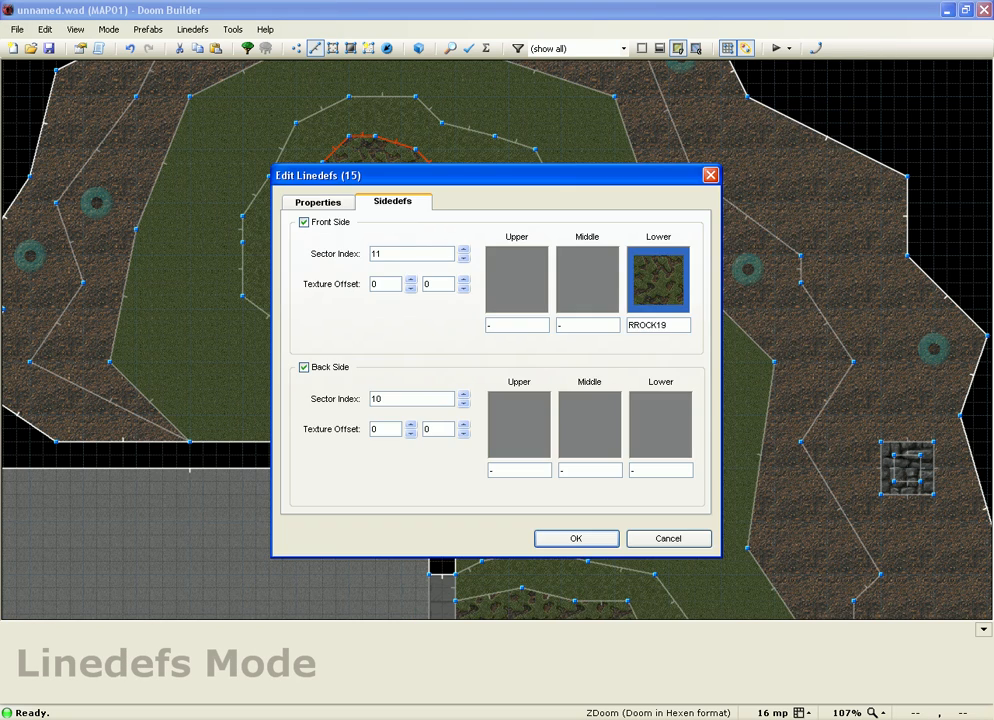
{"action": "key", "text": "Return"}
Step: Select the grass ring's 24 outer lines and set their front lower texture to GRASS2
{"action": "mouse_move", "coordinate": [241, 220]}
{"action": "left_mouse_down"}
{"action": "mouse_move", "coordinate": [241, 270]}
{"action": "mouse_move", "coordinate": [275, 322]}
{"action": "mouse_move", "coordinate": [466, 400]}
{"action": "mouse_move", "coordinate": [513, 447]}
{"action": "mouse_move", "coordinate": [560, 466]}
{"action": "mouse_move", "coordinate": [600, 456]}
{"action": "mouse_move", "coordinate": [599, 330]}
{"action": "mouse_move", "coordinate": [459, 84]}
{"action": "mouse_move", "coordinate": [488, 108]}
{"action": "left_mouse_up"}
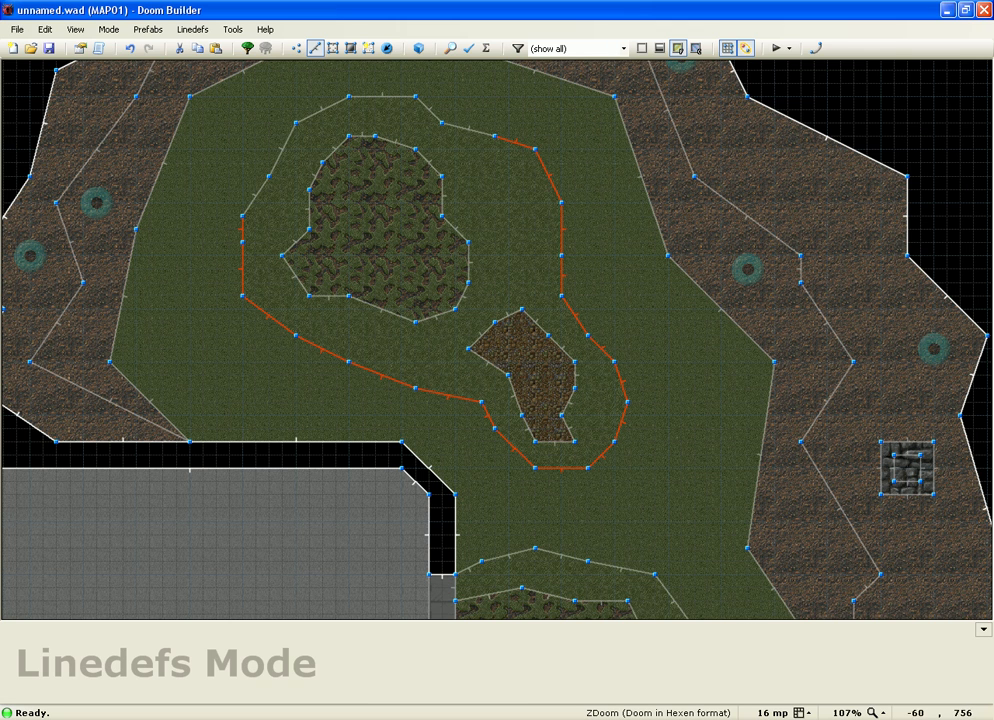
{"action": "left_click_drag", "start_coordinate": [431, 121], "coordinate": [269, 194]}
{"action": "right_click", "coordinate": [256, 196]}
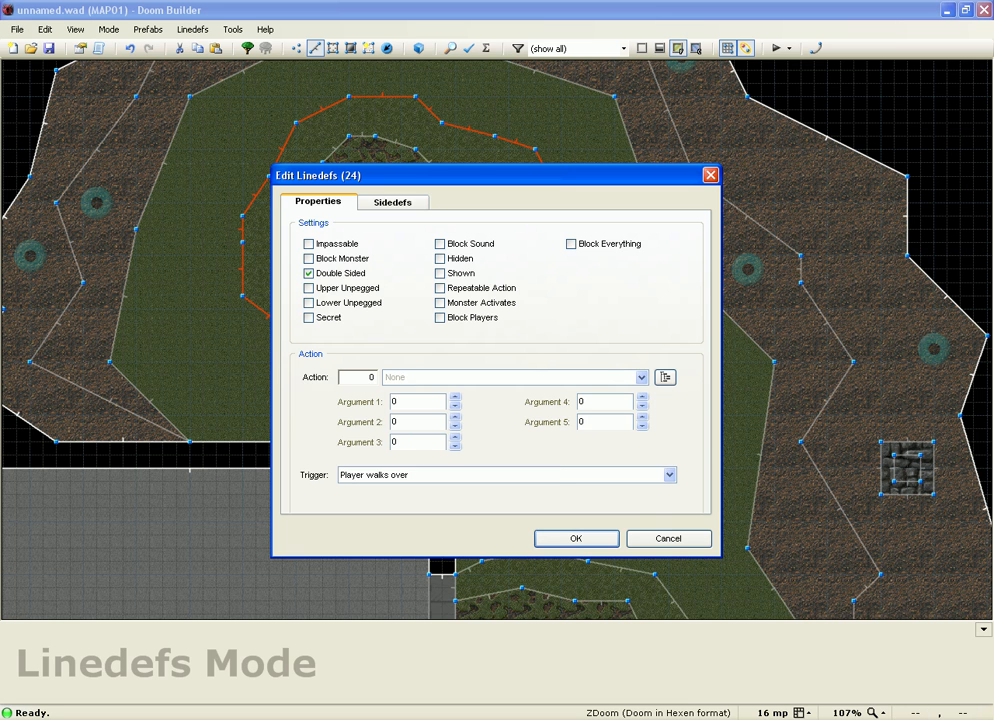
{"action": "left_click", "coordinate": [400, 202]}
{"action": "left_click", "coordinate": [659, 283]}
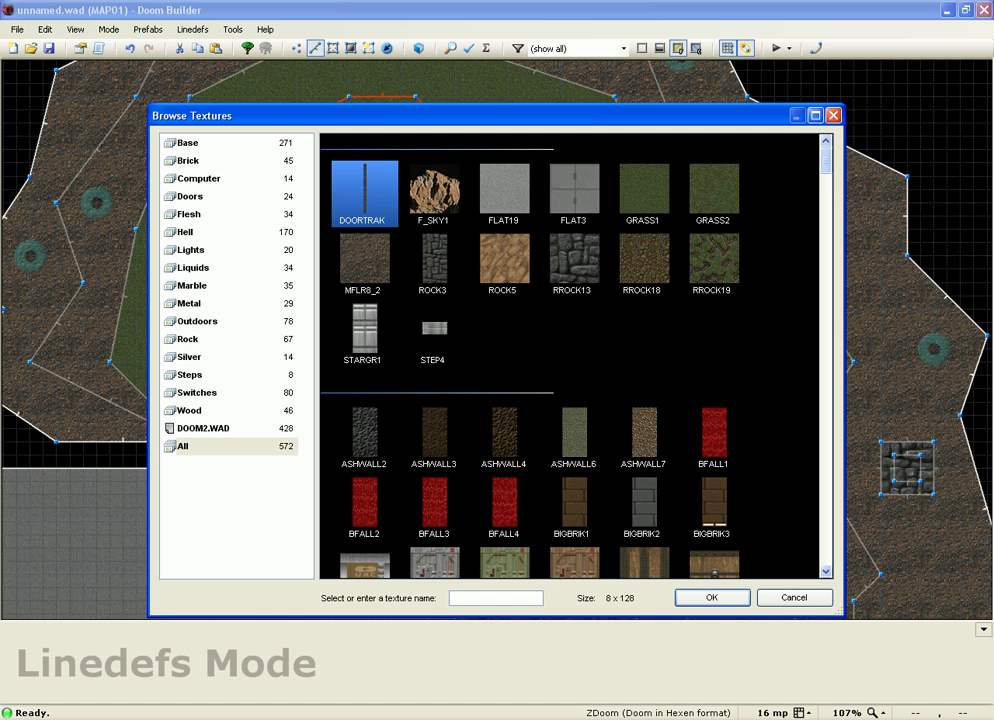
{"action": "double_click", "coordinate": [713, 190]}
{"action": "left_click", "coordinate": [572, 536]}
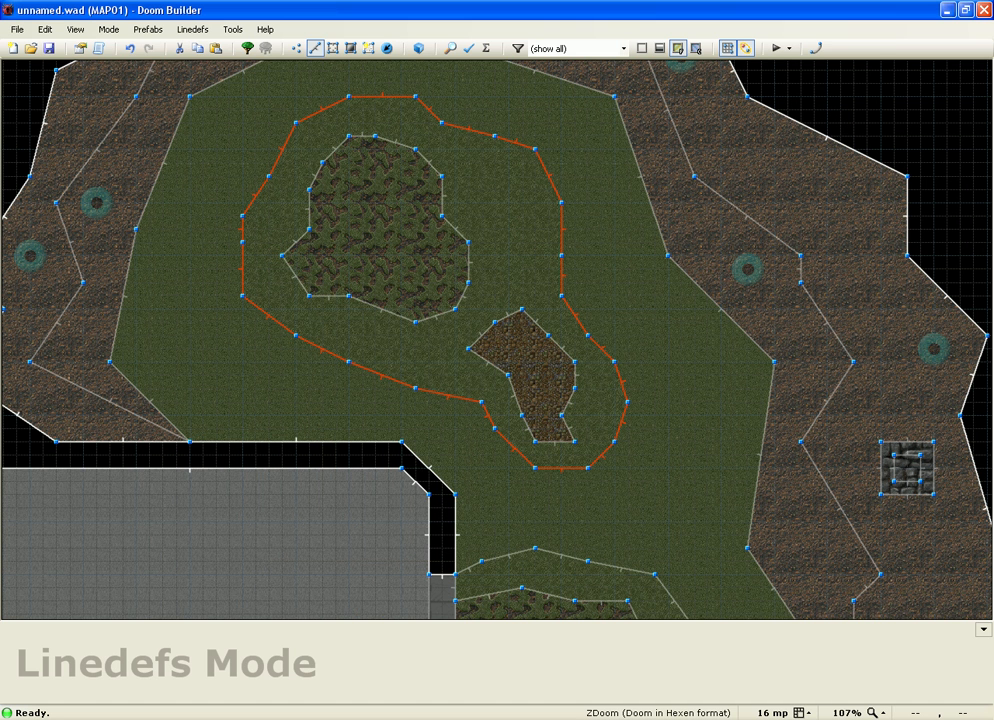
{"action": "key", "text": "c"}
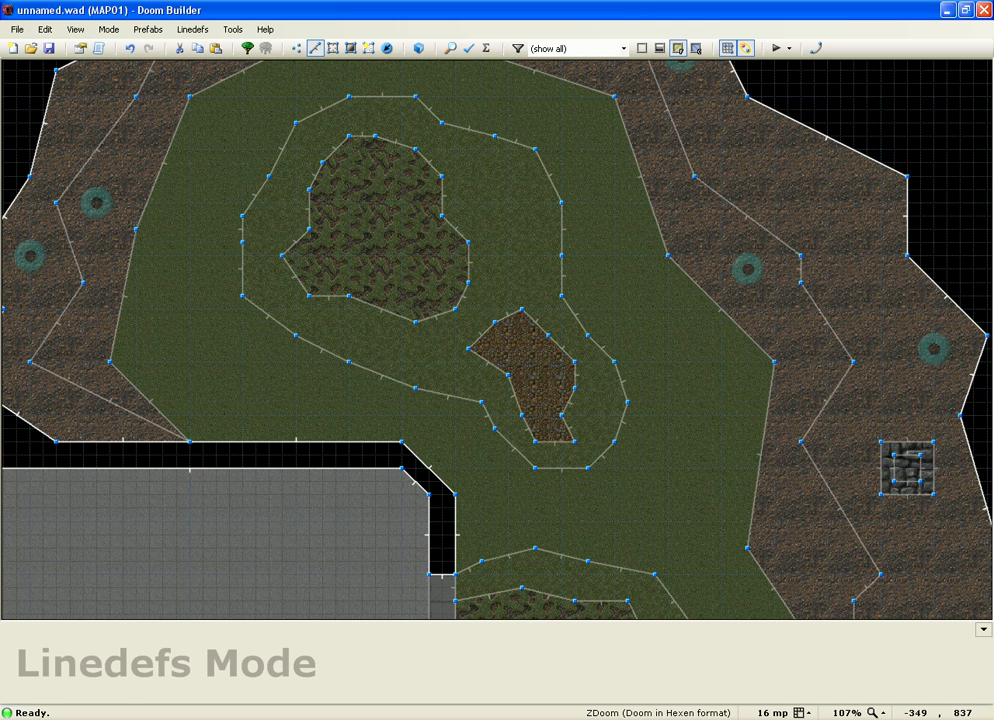
{"action": "key", "text": "v"}
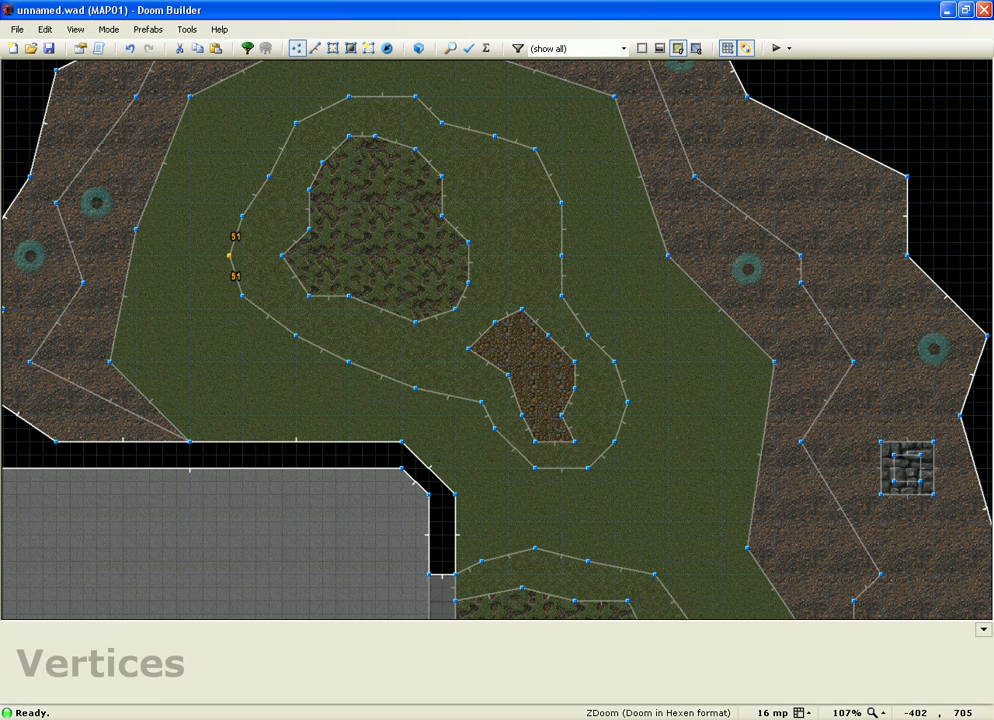
{"action": "key", "text": "w"}
{"action": "key", "text": "w"}
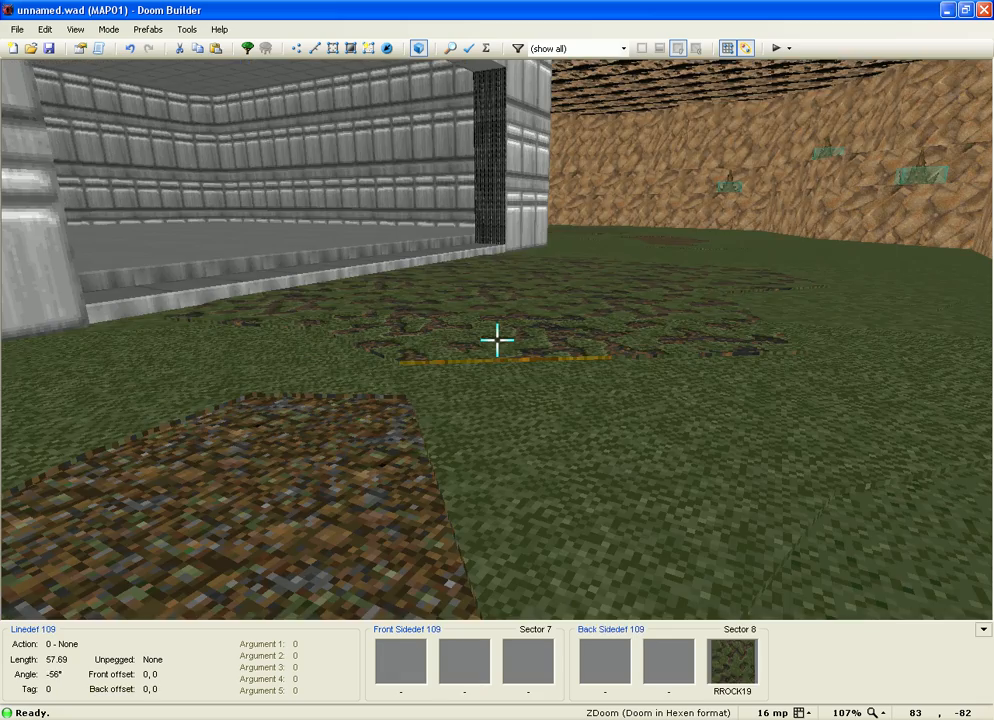
{"action": "key", "text": "w"}
{"action": "key", "text": "w"}
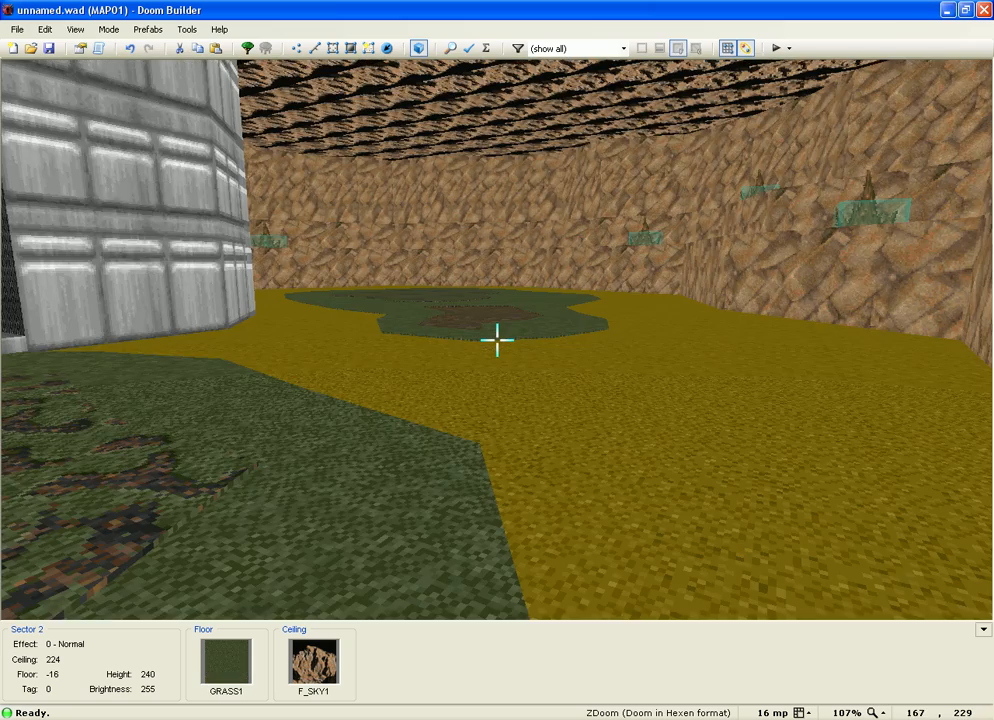
{"action": "key", "text": "w"}
{"action": "key", "text": "w"}
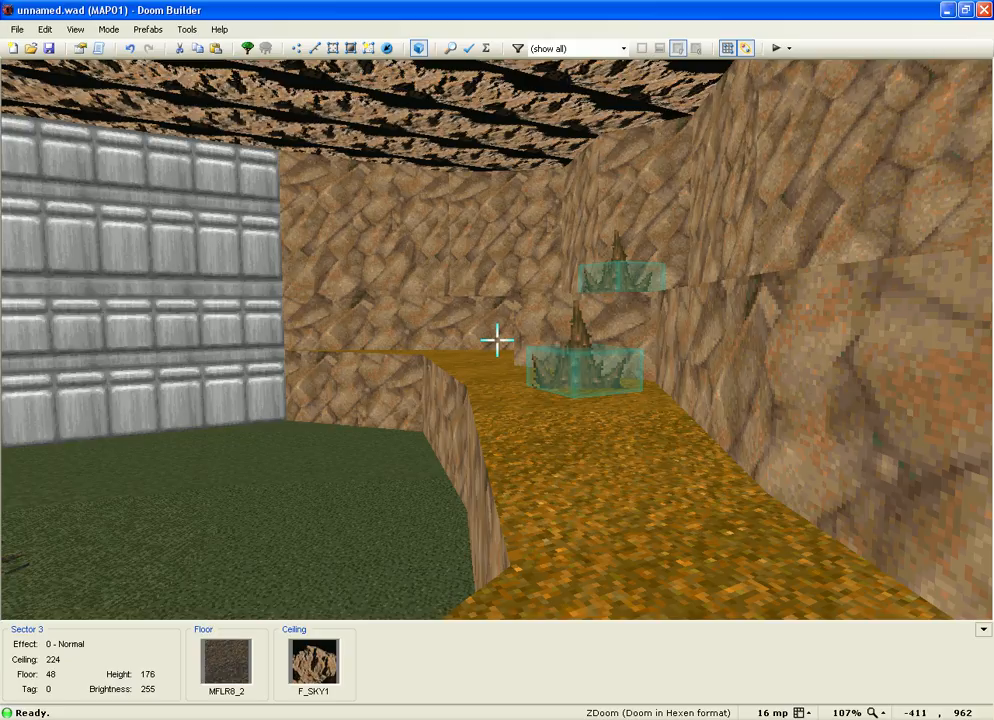
{"action": "key", "text": "w"}
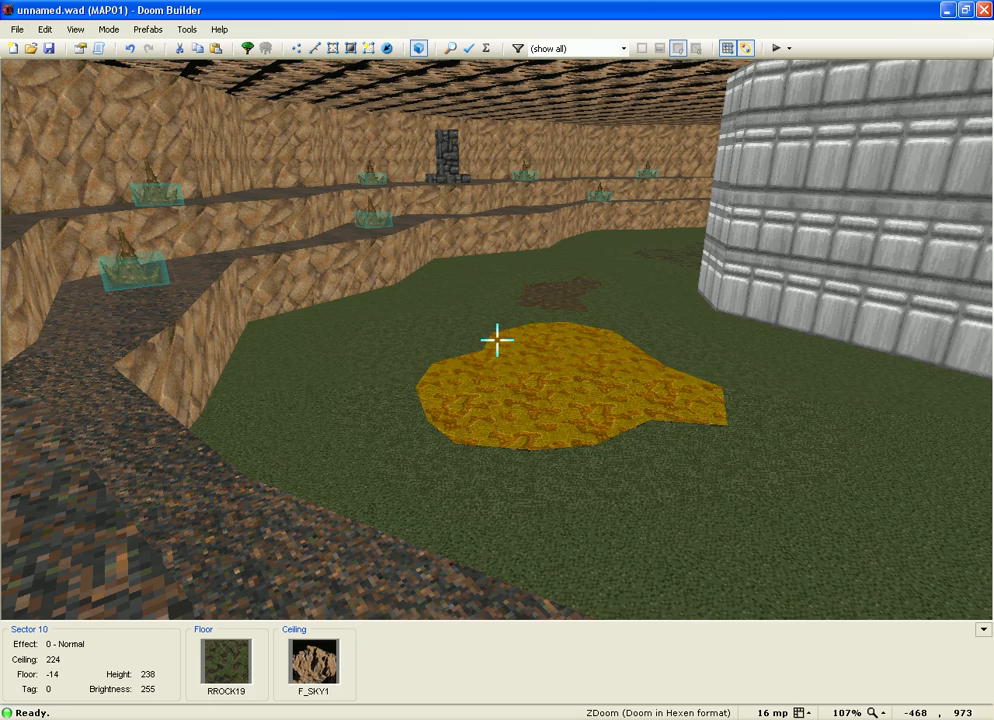
{"action": "key", "text": "w"}
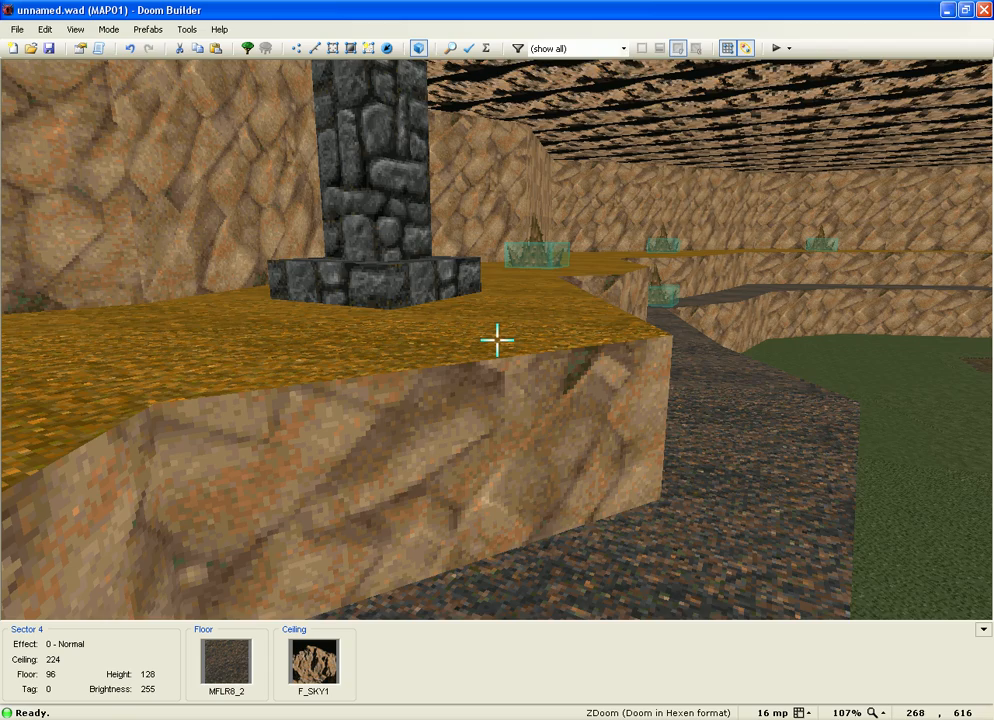
{"action": "key", "text": "q"}
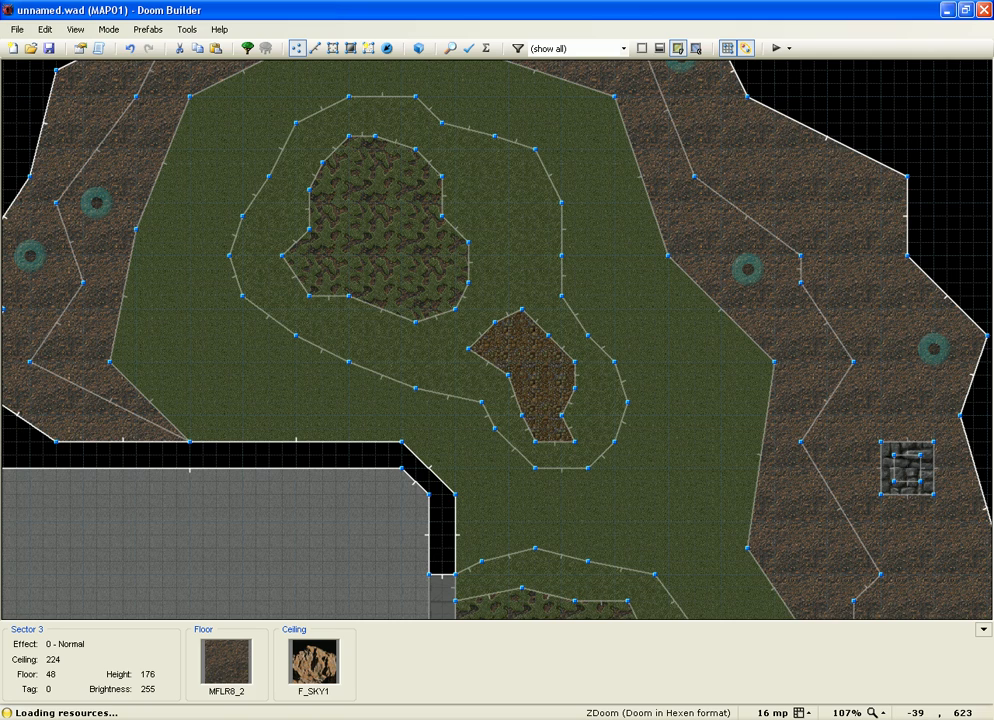
Step: Draw the square's left triangle from its left edge to the centre point, undoing a stray line first
{"action": "scroll", "coordinate": [481, 196], "scroll_direction": "up", "scroll_amount": 5}
{"action": "right_click_drag", "start_coordinate": [424, 242], "coordinate": [424, 352]}
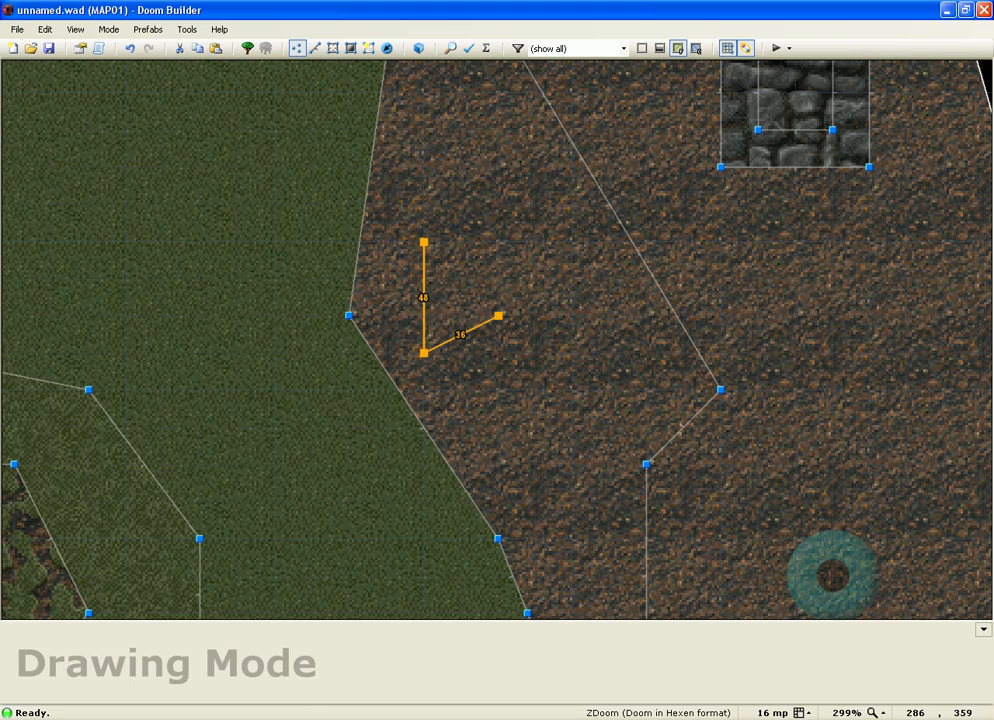
{"action": "scroll", "coordinate": [498, 316], "scroll_direction": "up", "scroll_amount": 3}
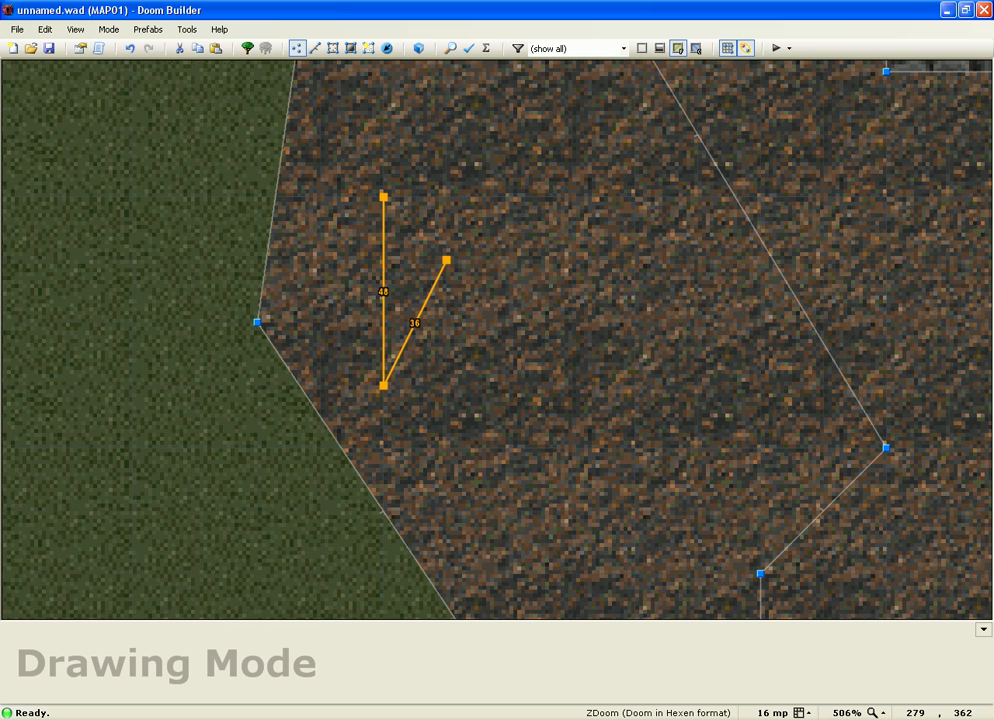
{"action": "right_click_drag", "start_coordinate": [636, 385], "coordinate": [572, 384]}
{"action": "key", "text": "ctrl+z"}
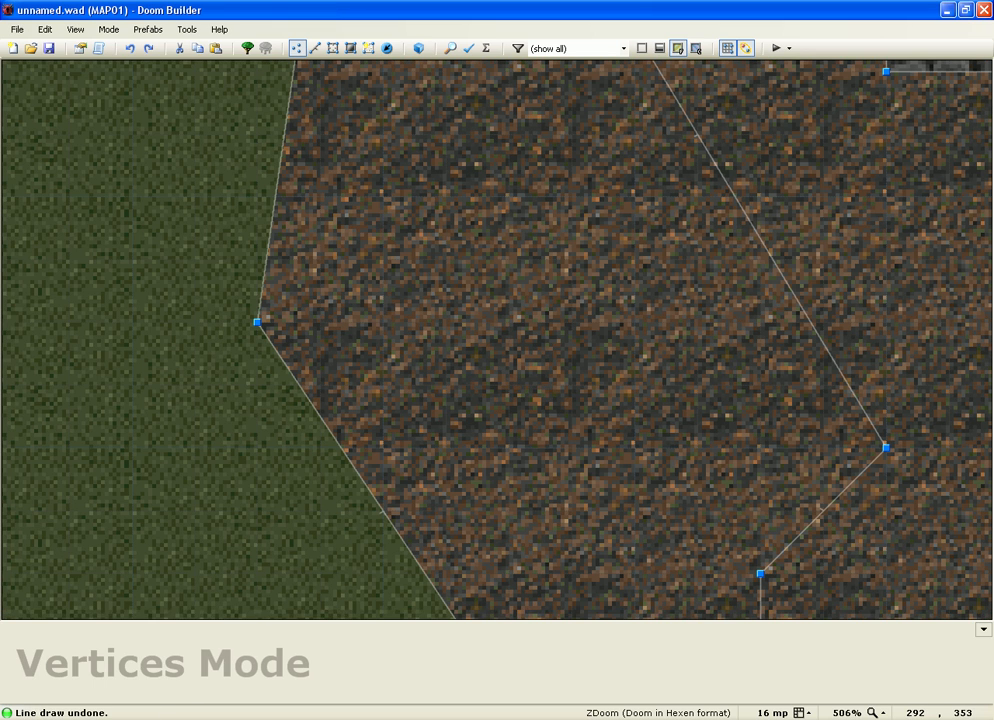
{"action": "right_click_drag", "start_coordinate": [383, 322], "coordinate": [383, 134]}
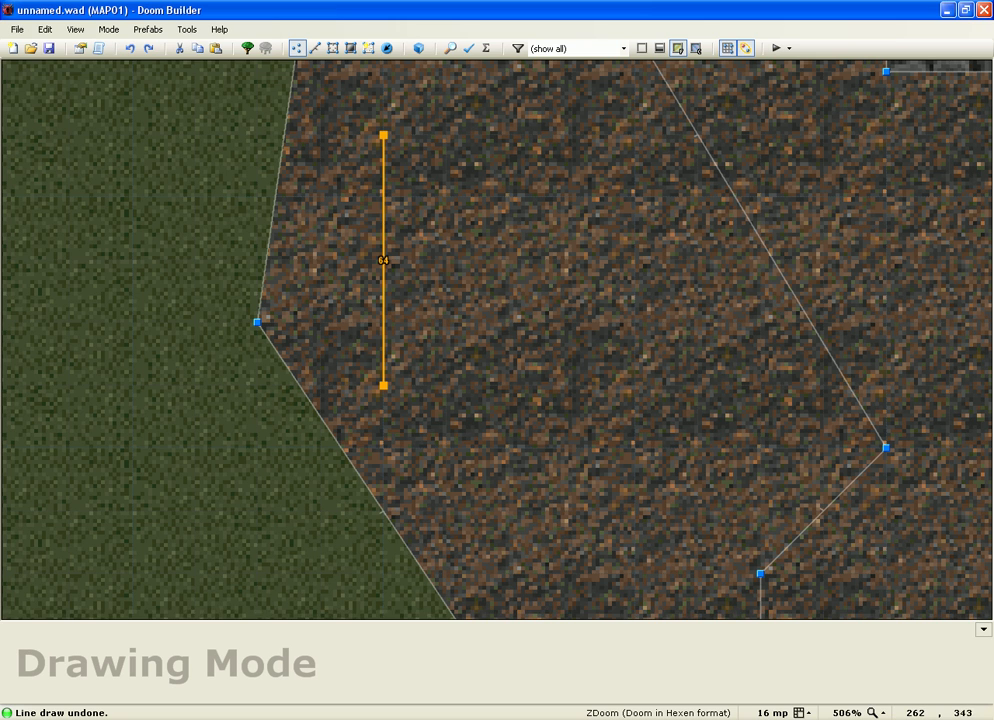
{"action": "left_click", "coordinate": [383, 385]}
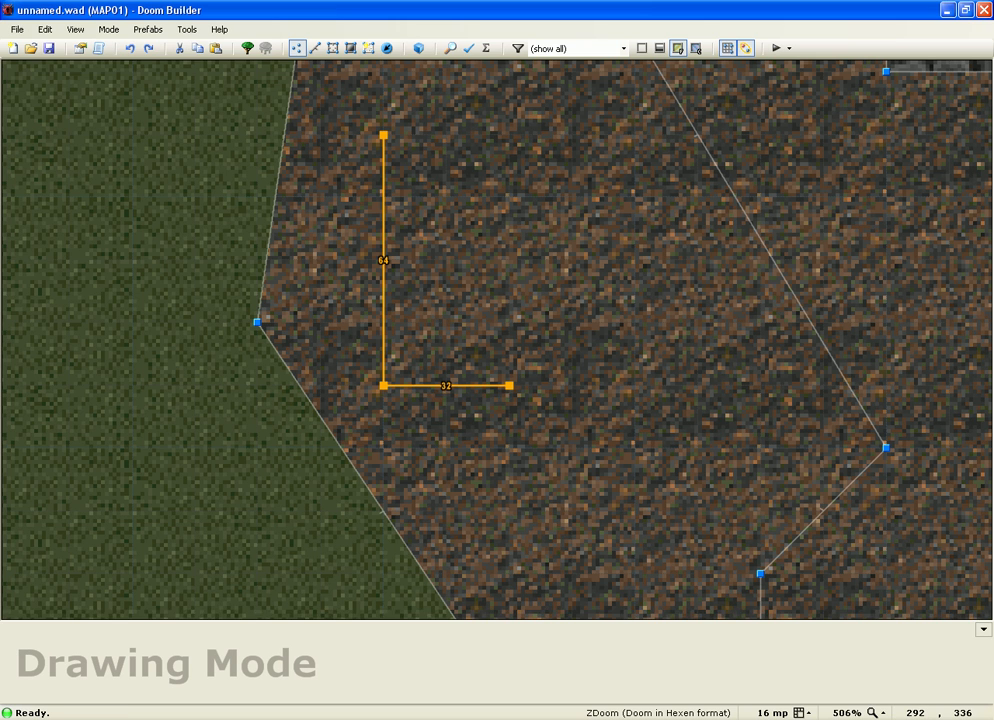
{"action": "left_click", "coordinate": [509, 260]}
{"action": "left_click", "coordinate": [383, 134]}
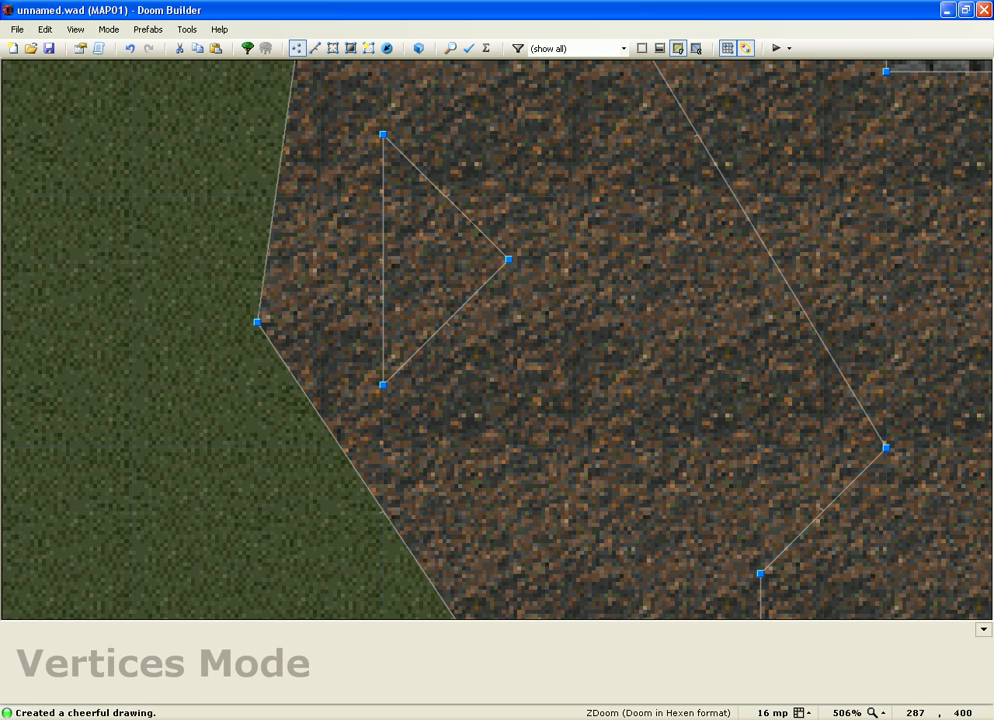
Step: Draw the top triangle between the square's top corners and the centre point
{"action": "right_click", "coordinate": [633, 134]}
{"action": "left_click", "coordinate": [383, 134]}
{"action": "left_click", "coordinate": [446, 322]}
{"action": "key", "text": "ctrl+z"}
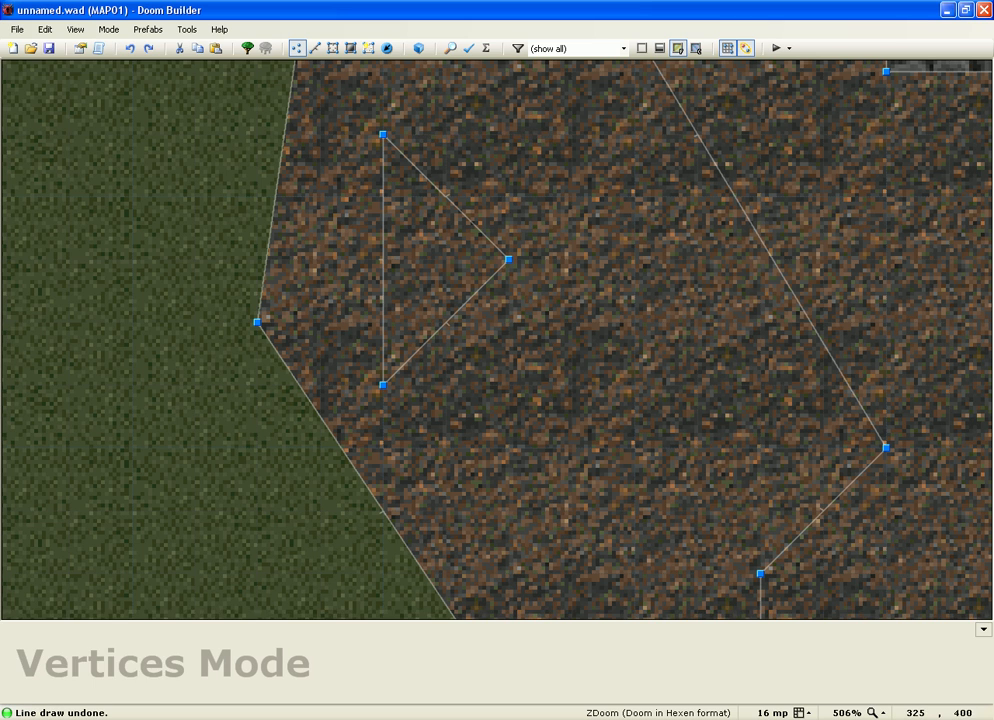
{"action": "right_click", "coordinate": [635, 135]}
{"action": "left_click", "coordinate": [383, 134]}
{"action": "left_click", "coordinate": [509, 260]}
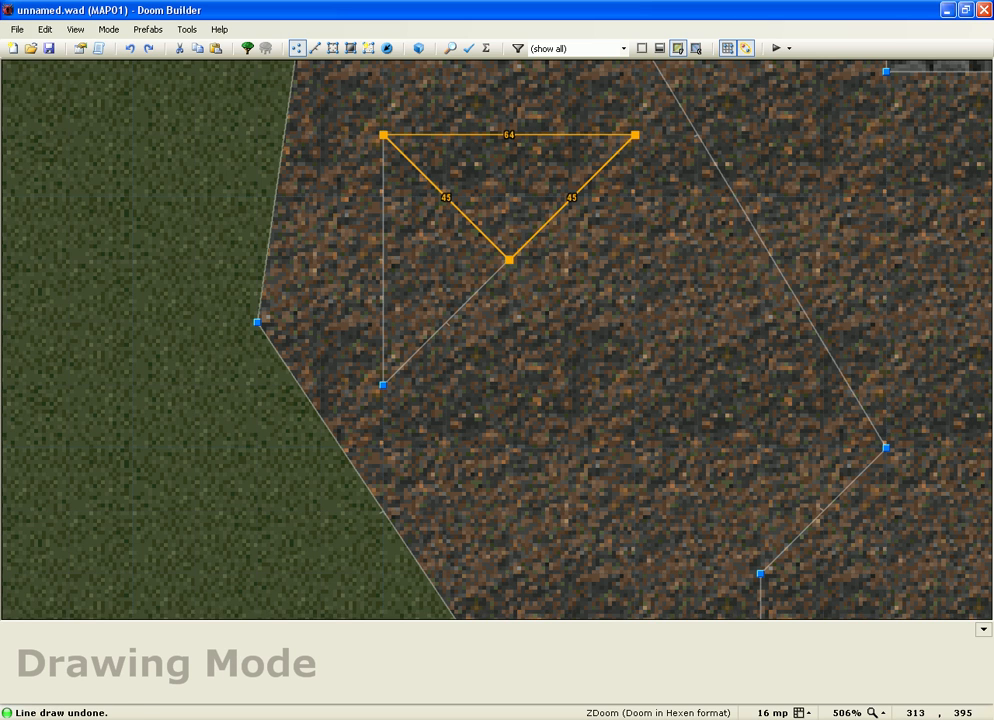
{"action": "left_click", "coordinate": [635, 135]}
Step: Draw the right and bottom triangles, completing both diagonals through the centre
{"action": "right_click", "coordinate": [635, 135]}
{"action": "left_click", "coordinate": [635, 385]}
{"action": "left_click", "coordinate": [509, 260]}
{"action": "left_click", "coordinate": [635, 135]}
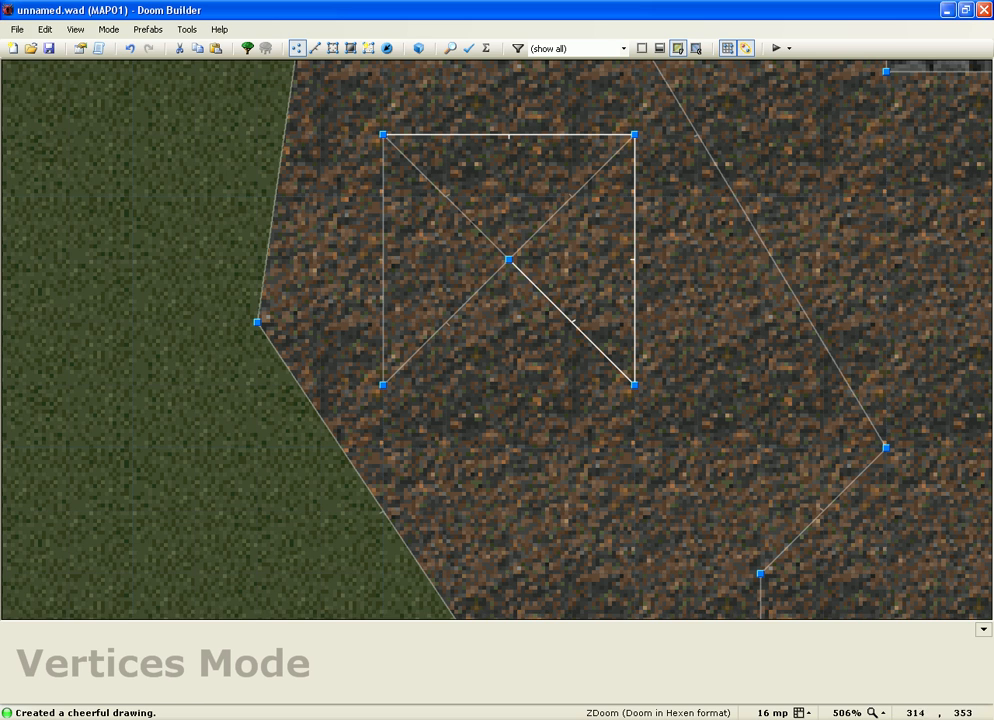
{"action": "right_click", "coordinate": [621, 377]}
{"action": "left_click", "coordinate": [383, 385]}
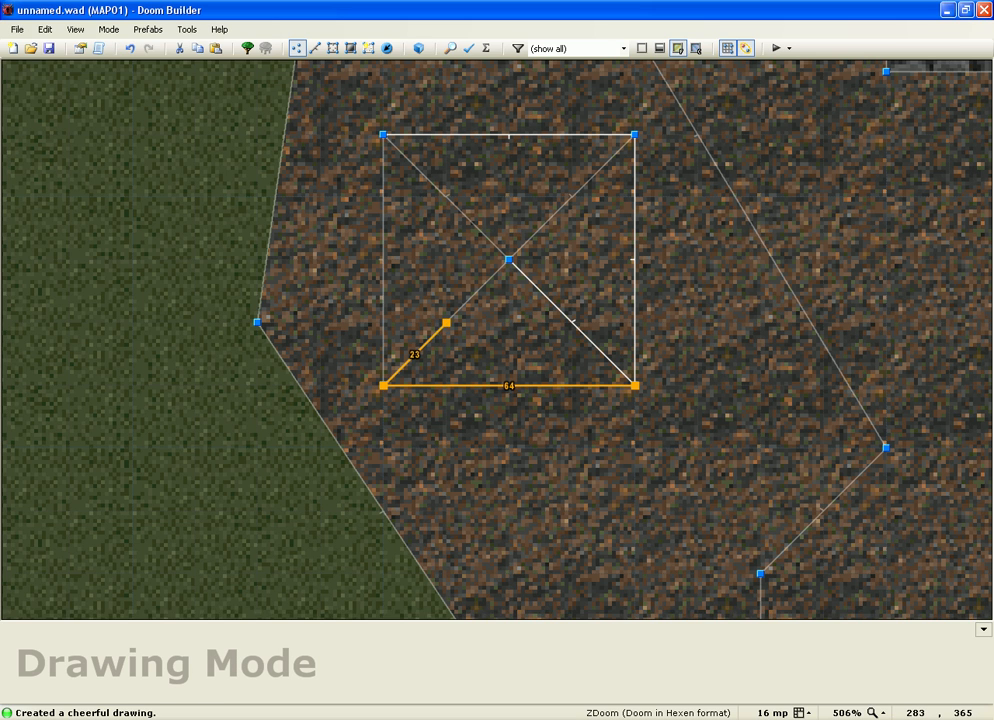
{"action": "left_click", "coordinate": [509, 260]}
{"action": "left_click", "coordinate": [635, 385]}
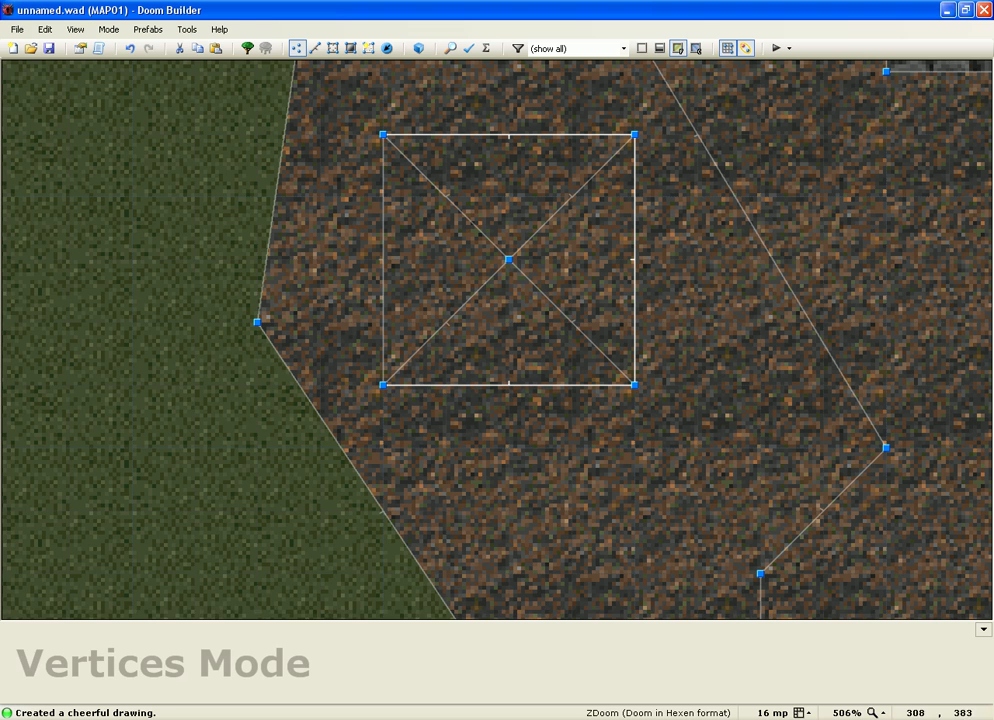
Step: Make the square's top, right and bottom edges passable by unchecking Impassable
{"action": "key", "text": "l"}
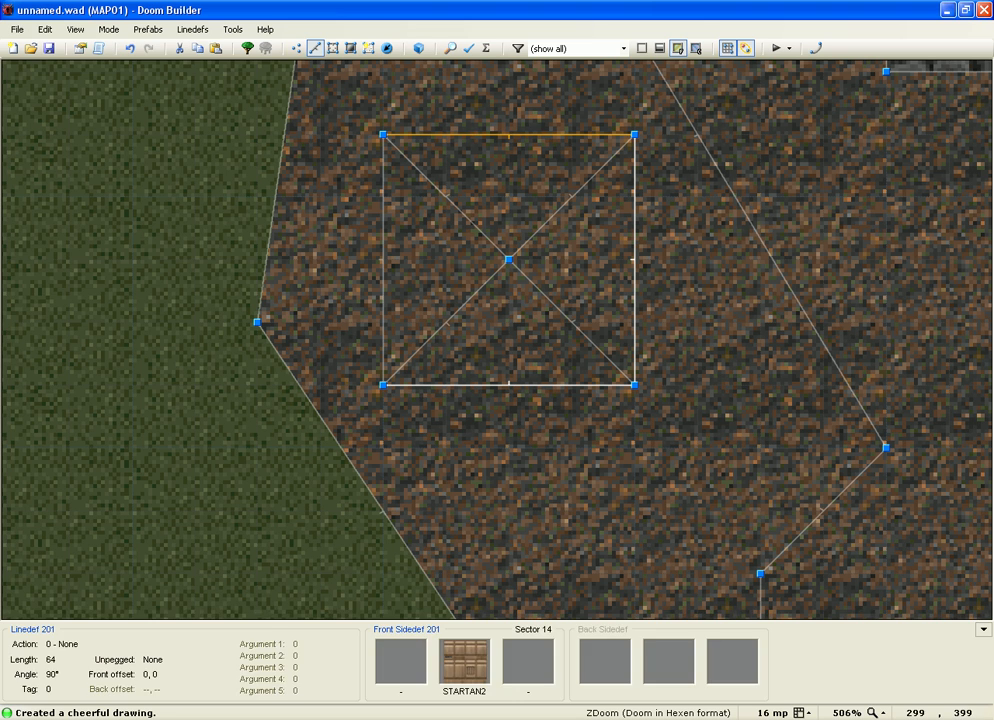
{"action": "left_click", "coordinate": [636, 267]}
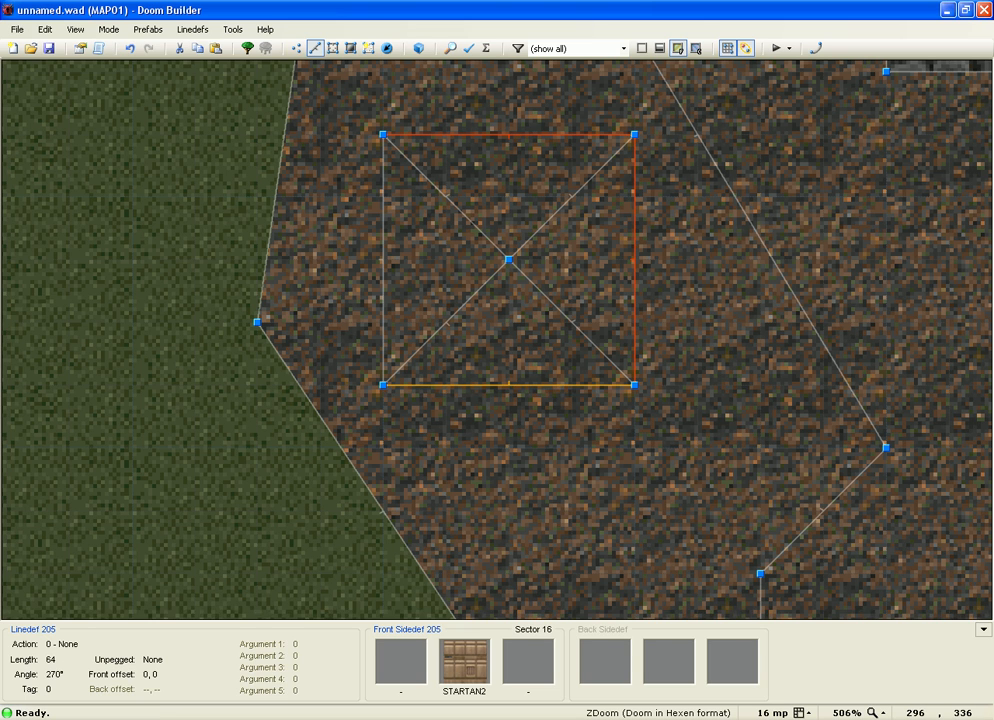
{"action": "left_click", "coordinate": [540, 383]}
{"action": "right_click", "coordinate": [540, 383]}
{"action": "left_click", "coordinate": [308, 243]}
{"action": "left_click", "coordinate": [575, 538]}
{"action": "left_click_drag", "start_coordinate": [553, 463], "coordinate": [526, 432]}
Step: Preview the cave and the new square in 3D, then return to the 2D map
{"action": "key", "text": "w"}
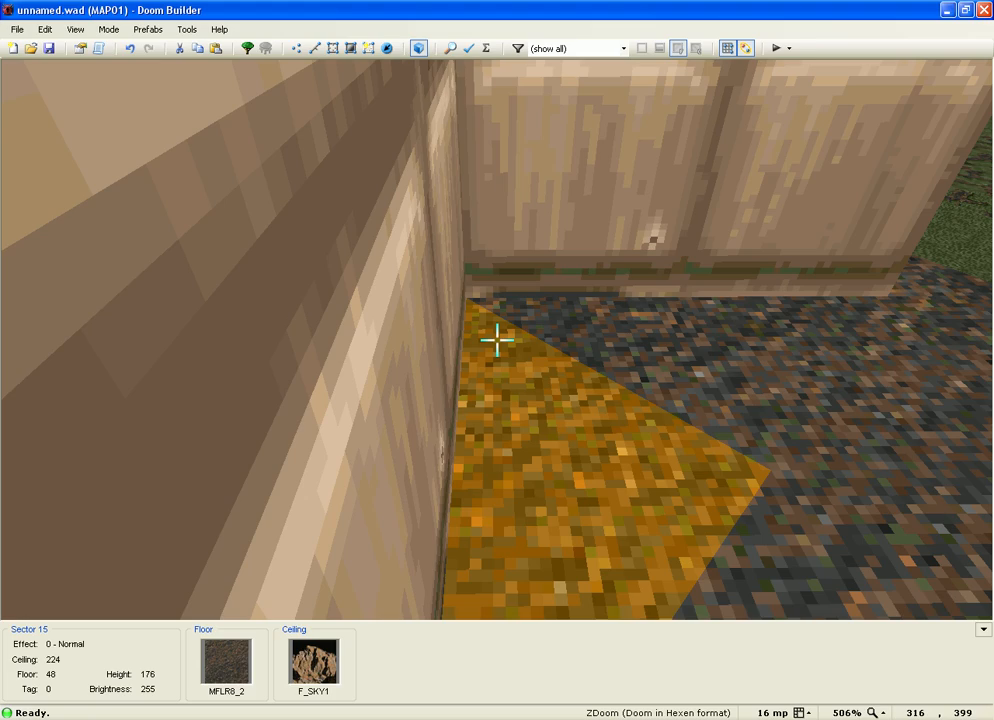
{"action": "key", "text": "e"}
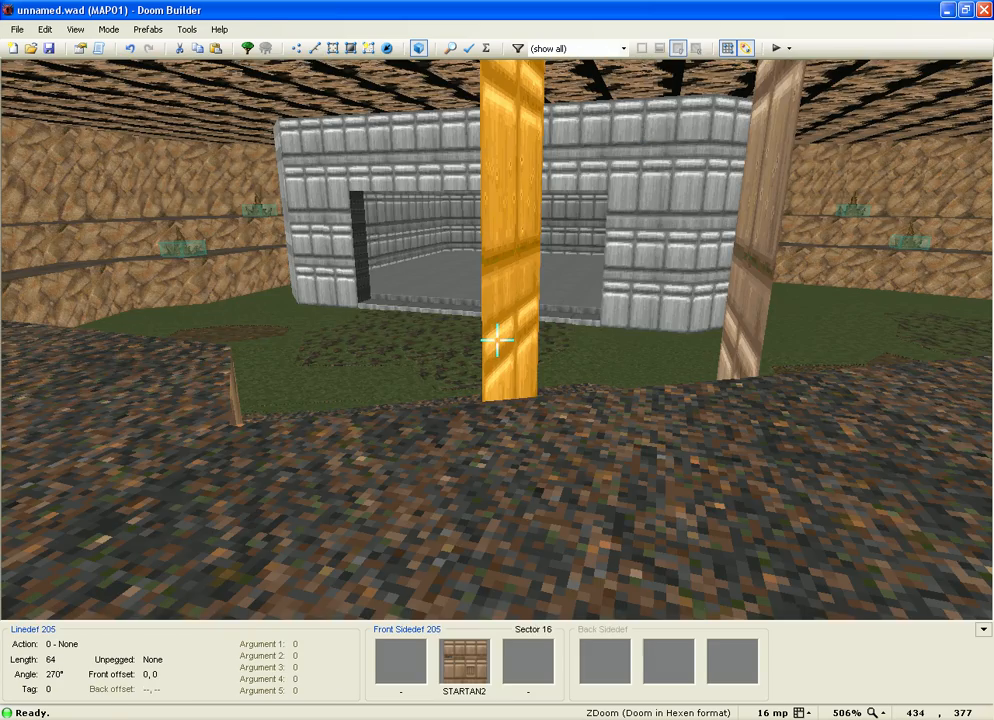
{"action": "key", "text": "e"}
{"action": "key", "text": "w"}
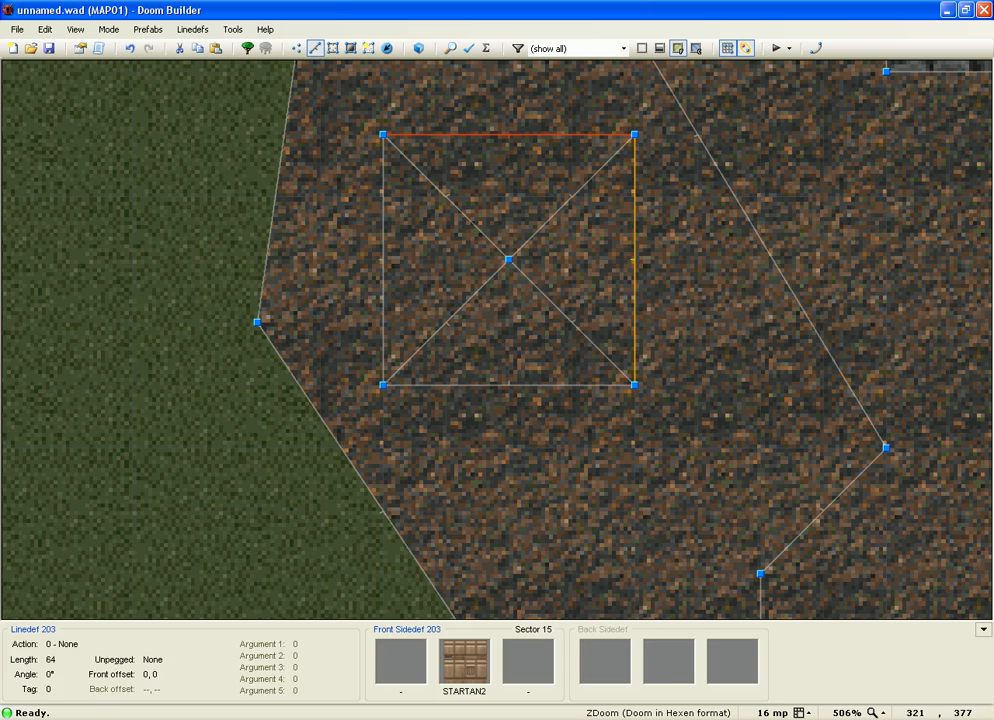
Step: Remove the STARTAN2 middle texture from the square's three outer edges
{"action": "left_click", "coordinate": [636, 224]}
{"action": "left_click", "coordinate": [511, 383]}
{"action": "right_click", "coordinate": [511, 383]}
{"action": "left_click", "coordinate": [392, 202]}
{"action": "left_click_drag", "start_coordinate": [558, 325], "coordinate": [603, 325]}
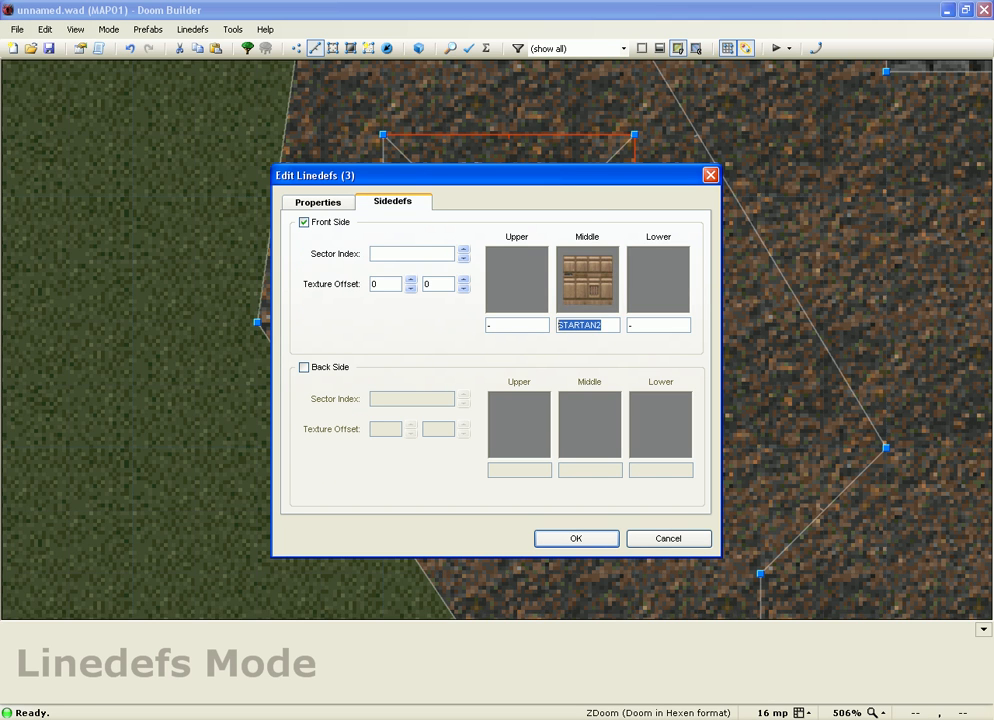
{"action": "key", "text": "BackSpace"}
{"action": "key", "text": "Return"}
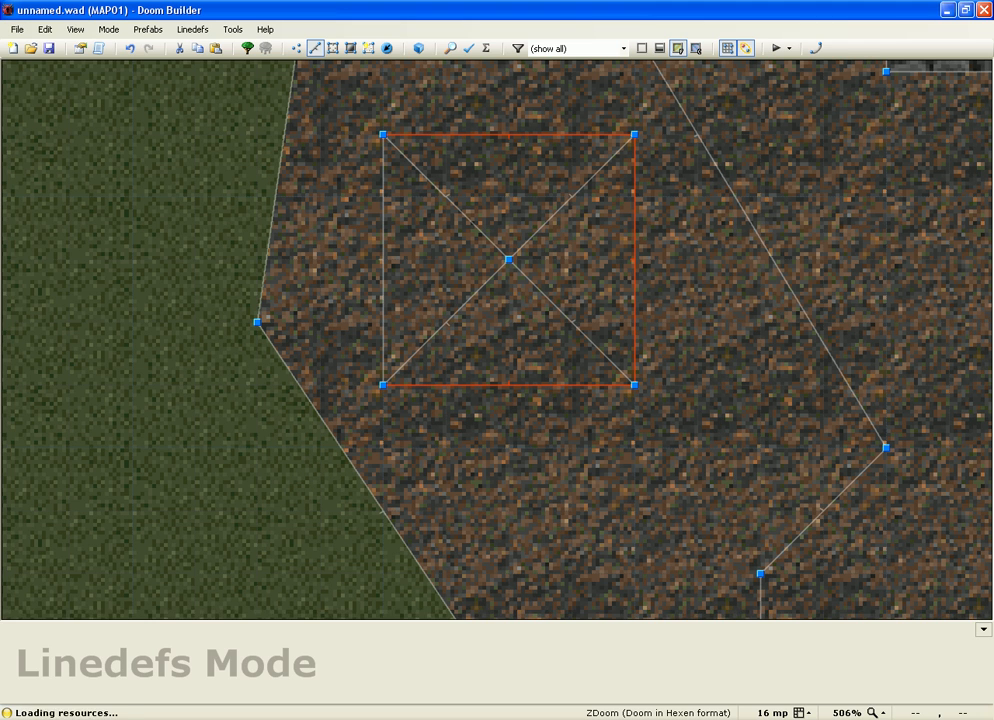
{"action": "key", "text": "c"}
{"action": "left_click", "coordinate": [333, 48]}
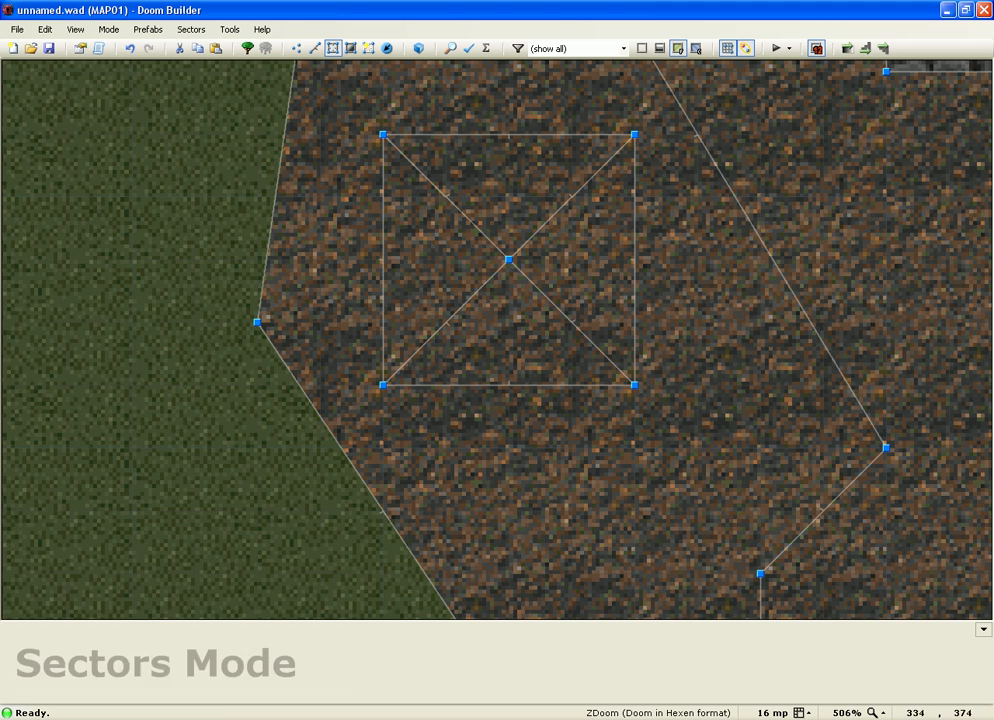
Step: Add back sides to the square's three outer edges, assigning them a neighbouring sector index
{"action": "scroll", "coordinate": [681, 229], "scroll_direction": "down", "scroll_amount": 2}
{"action": "scroll", "coordinate": [654, 395], "scroll_direction": "down", "scroll_amount": 1}
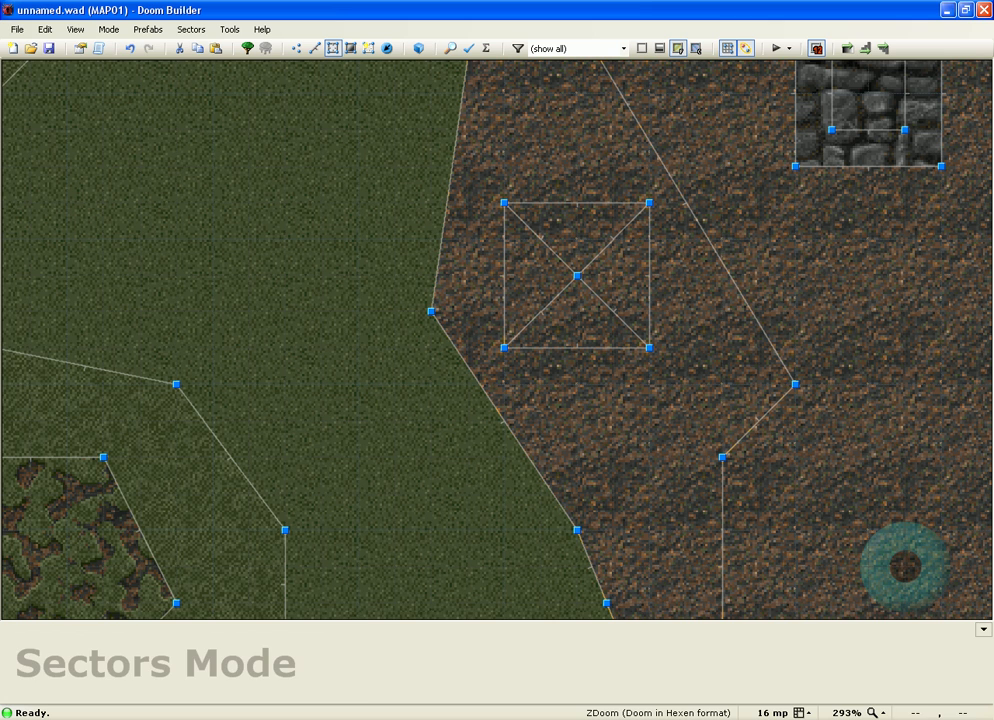
{"action": "left_click", "coordinate": [315, 48]}
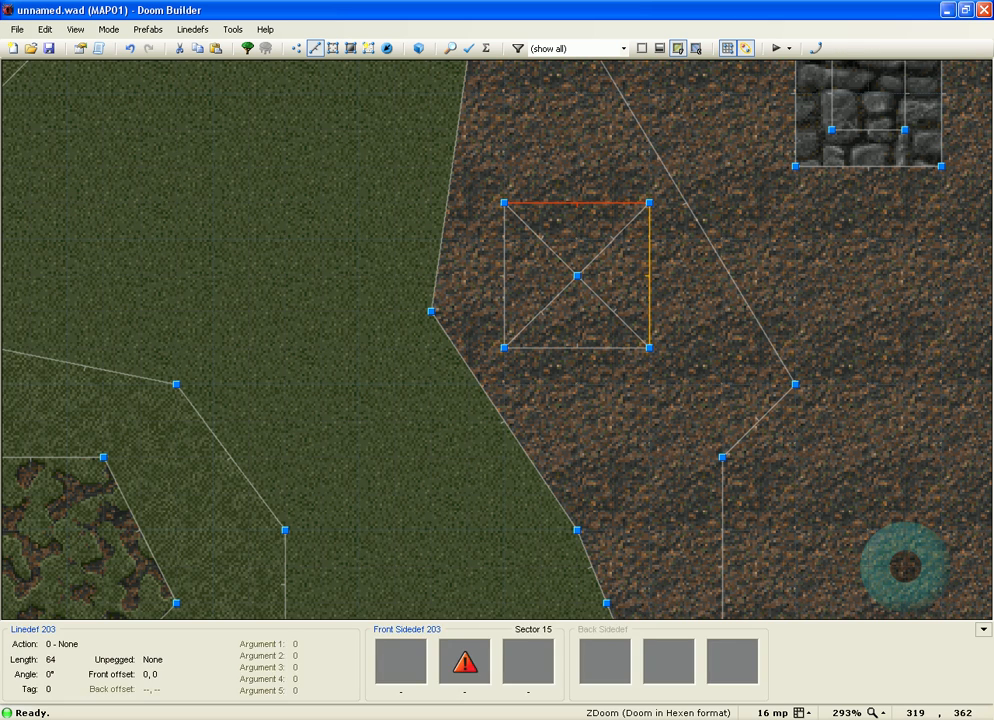
{"action": "key", "text": "Return"}
{"action": "key", "text": "ctrl+Tab"}
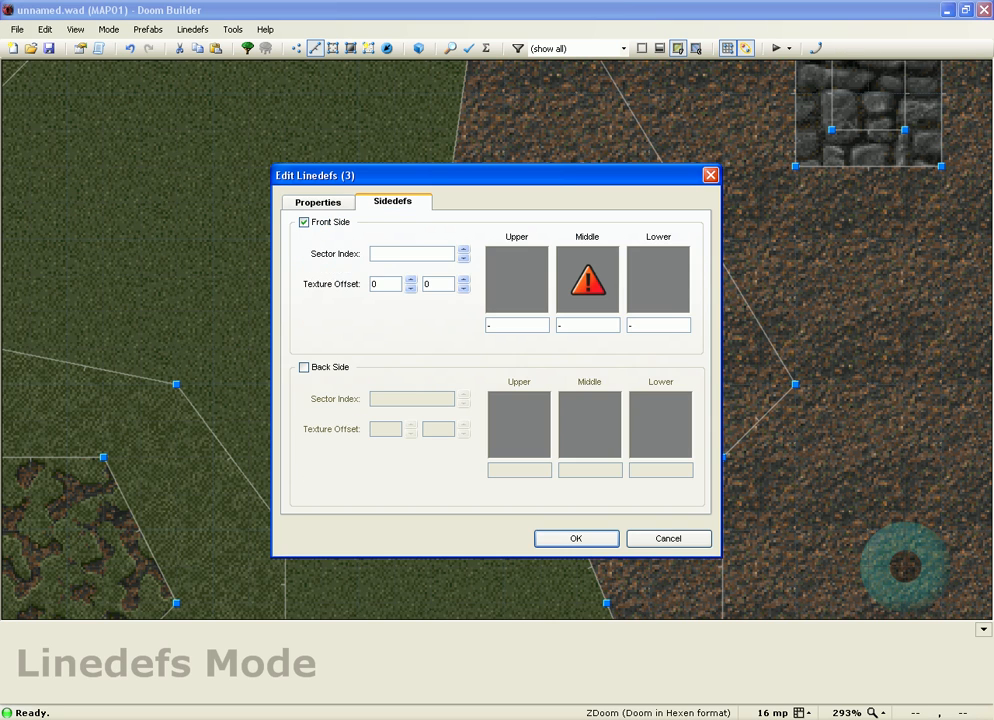
{"action": "key", "text": "alt+b"}
{"action": "type", "text": "2"}
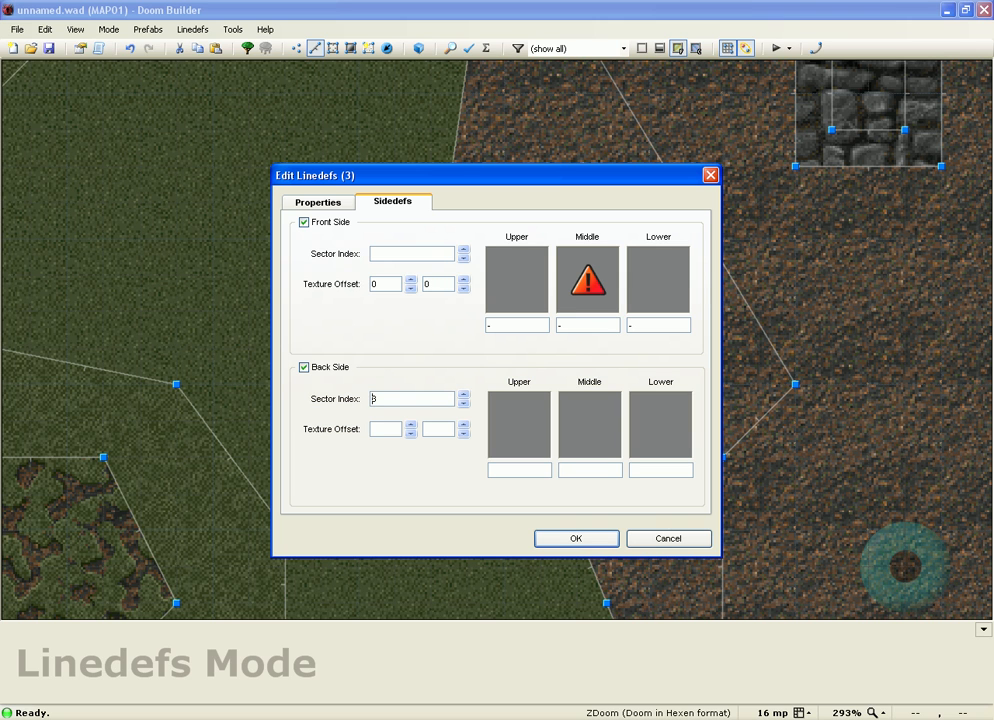
{"action": "key", "text": "Return"}
{"action": "key", "text": "s"}
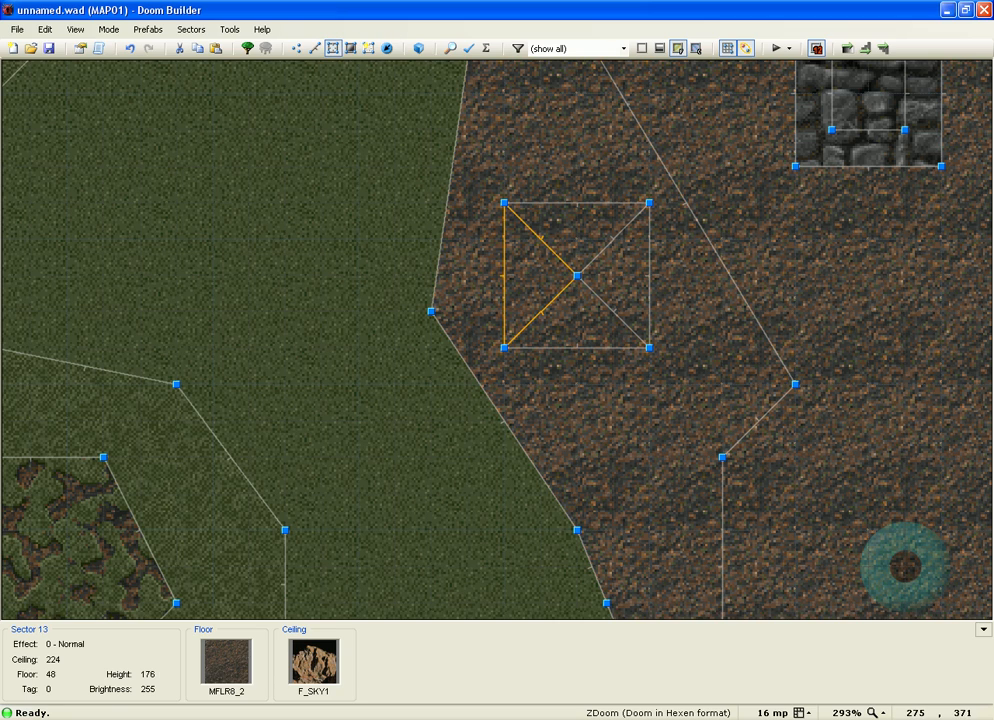
Step: In 3D view, raise the triangle floors to 64 and 72 units to build the mound
{"action": "key", "text": "q"}
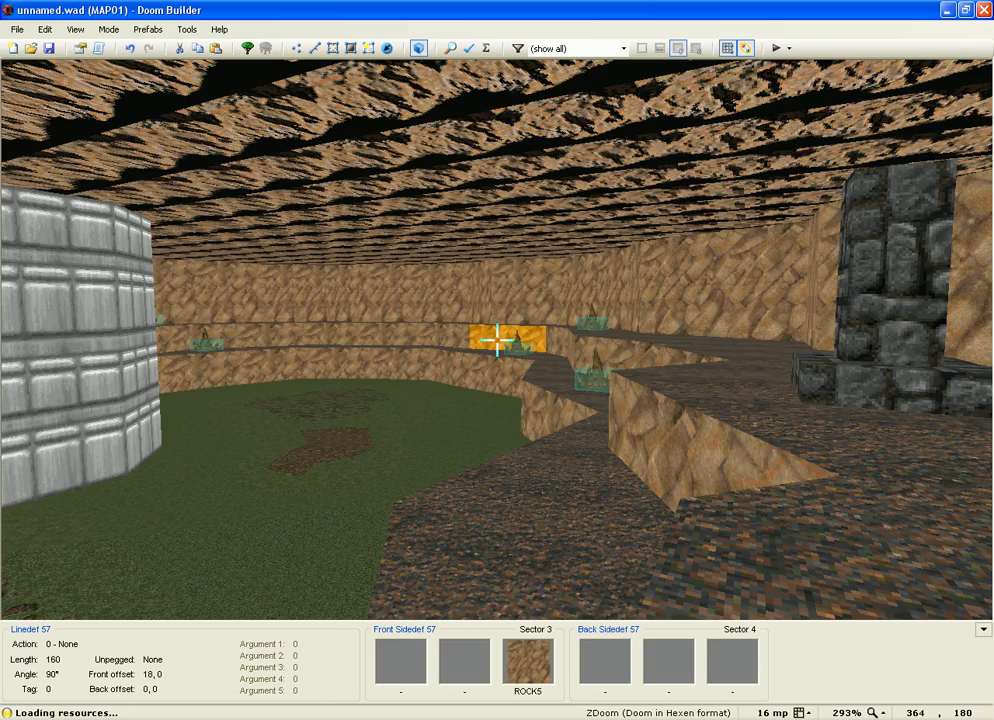
{"action": "key", "text": "e"}
{"action": "scroll", "coordinate": [497, 340], "scroll_direction": "up", "scroll_amount": 2}
{"action": "key", "text": "e"}
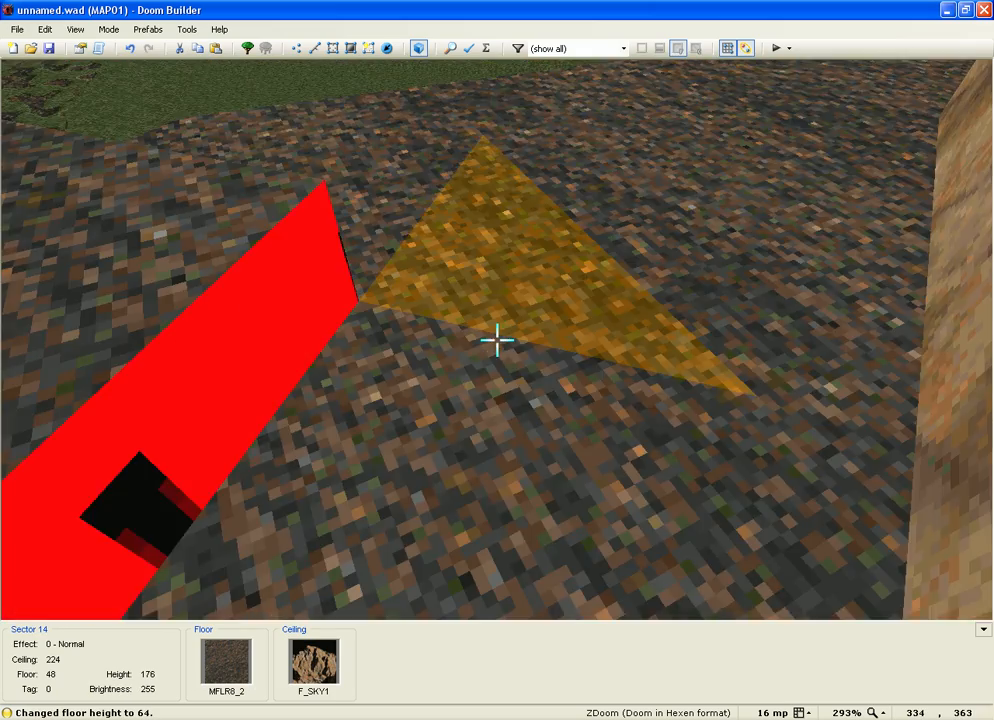
{"action": "key", "text": "e"}
{"action": "scroll", "coordinate": [497, 340], "scroll_direction": "up", "scroll_amount": 2}
{"action": "key", "text": "e"}
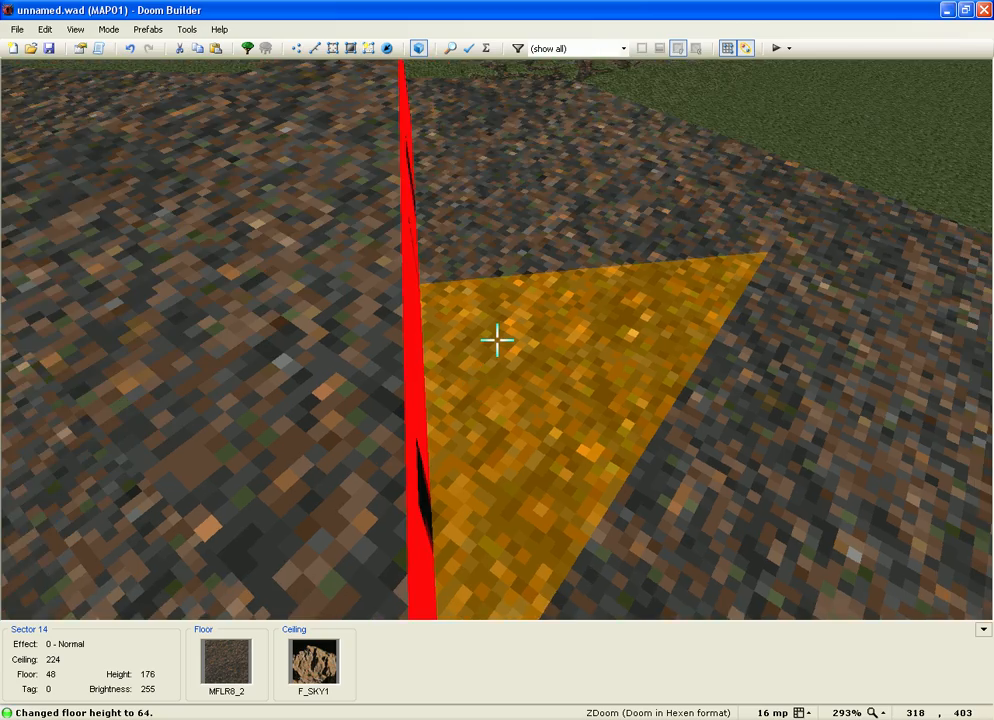
{"action": "scroll", "coordinate": [497, 340], "scroll_direction": "up", "scroll_amount": 2}
{"action": "key", "text": "f"}
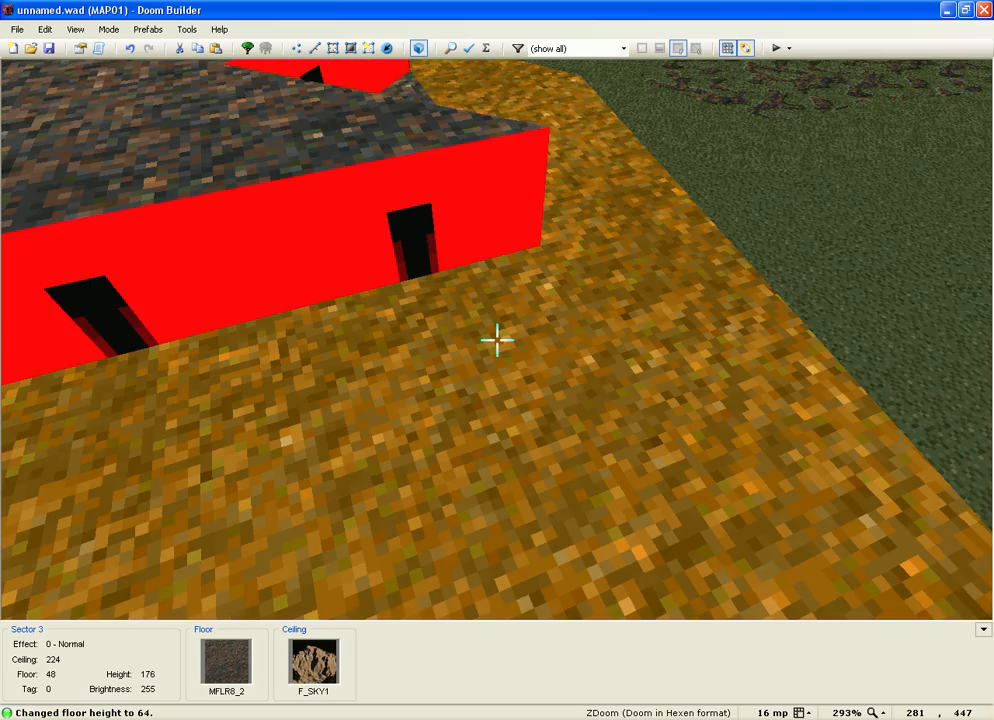
{"action": "key", "text": "e"}
{"action": "scroll", "coordinate": [497, 340], "scroll_direction": "up", "scroll_amount": 3}
{"action": "key", "text": "s"}
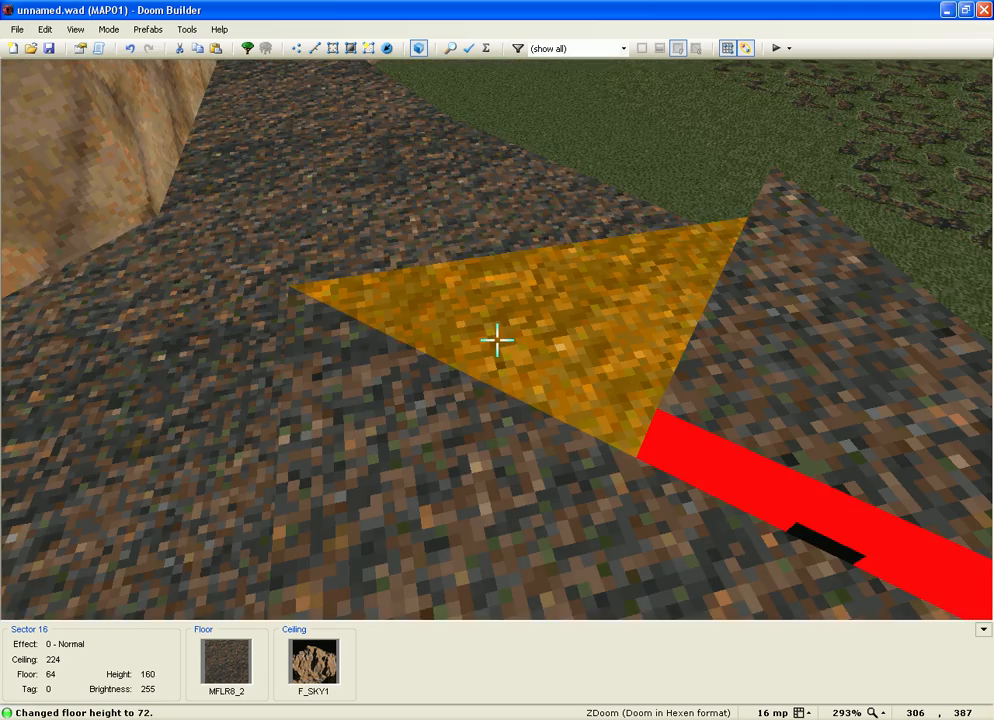
{"action": "scroll", "coordinate": [497, 340], "scroll_direction": "up", "scroll_amount": 1}
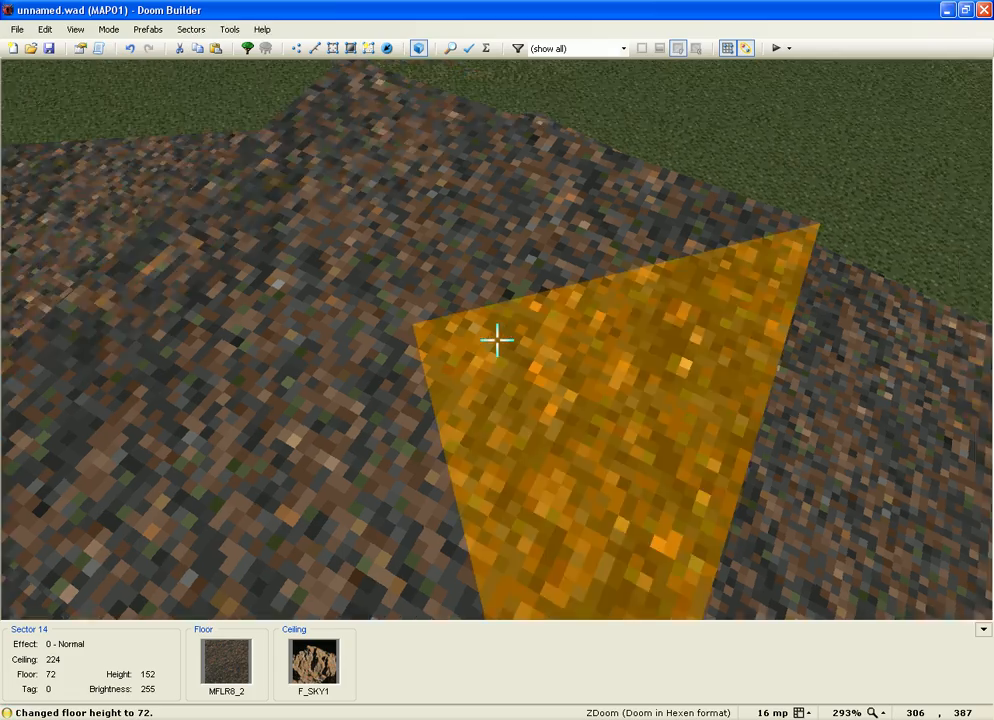
Step: Select the square's left, top, right and bottom edges in Linedefs mode
{"action": "key", "text": "q"}
{"action": "key", "text": "l"}
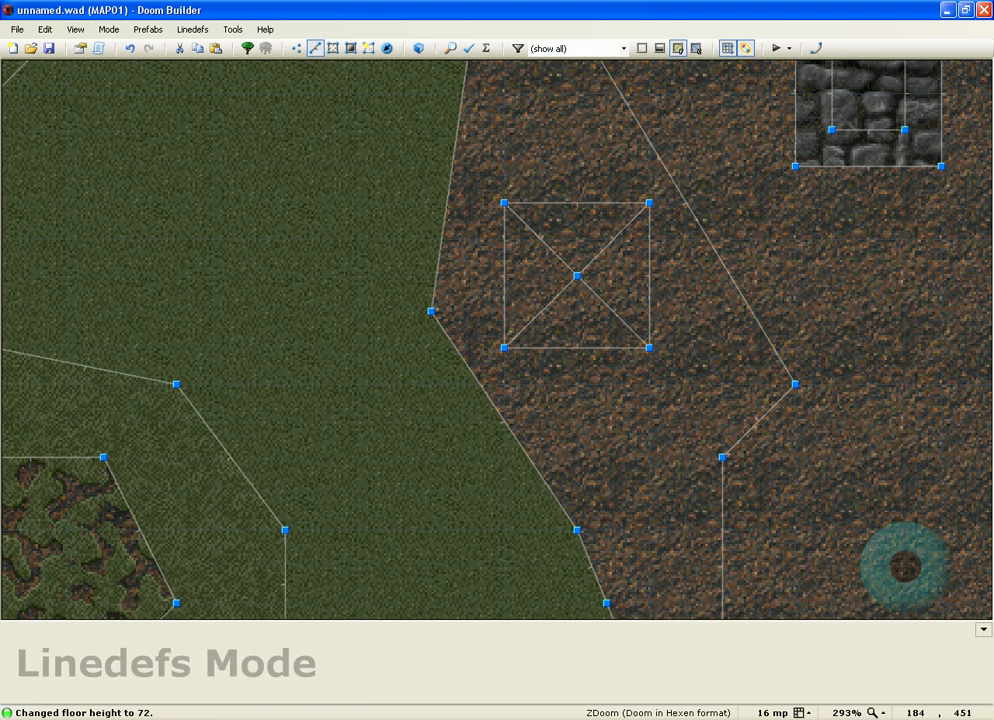
{"action": "left_click", "coordinate": [504, 275]}
{"action": "left_click", "coordinate": [582, 204]}
{"action": "left_click", "coordinate": [645, 276]}
{"action": "left_click", "coordinate": [573, 348]}
Step: Give the edges action 181 Plane Align on the front floor, flip the left edge, and test the map
{"action": "right_click", "coordinate": [573, 348]}
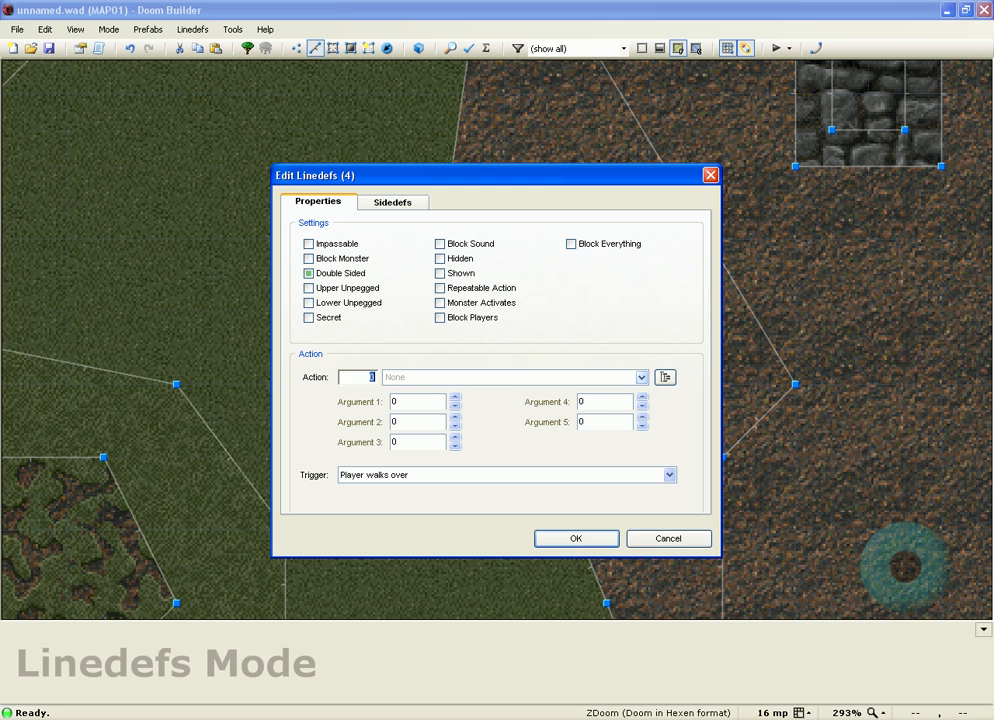
{"action": "type", "text": "81"}
{"action": "left_click", "coordinate": [641, 377]}
{"action": "scroll", "coordinate": [515, 470], "scroll_direction": "up", "scroll_amount": 3}
{"action": "left_click", "coordinate": [365, 377]}
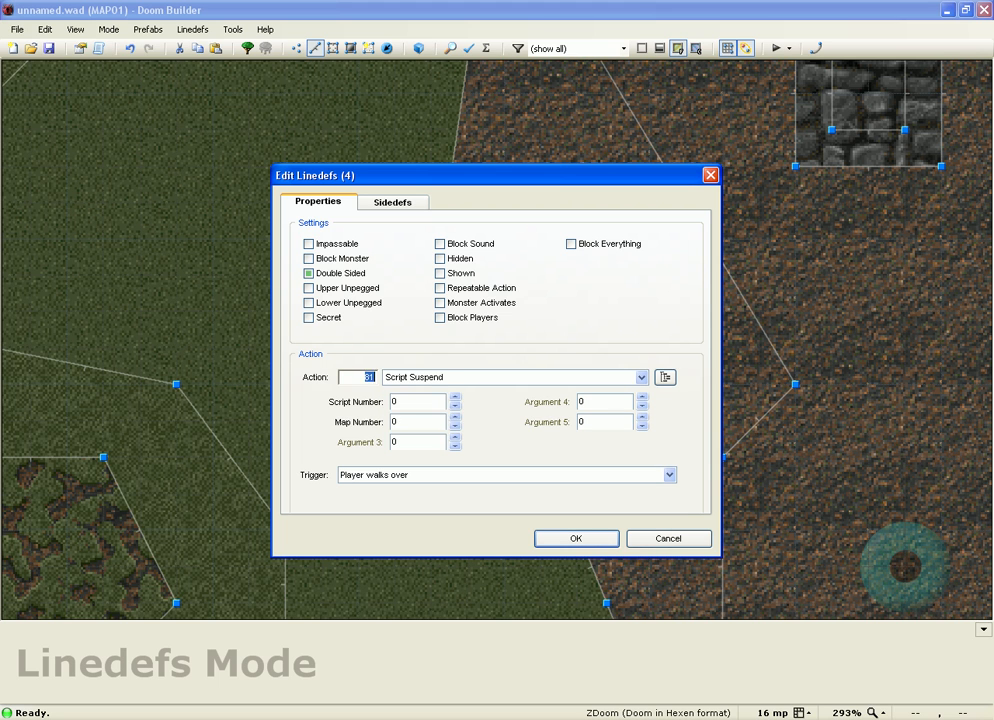
{"action": "type", "text": "181"}
{"action": "left_click", "coordinate": [425, 401]}
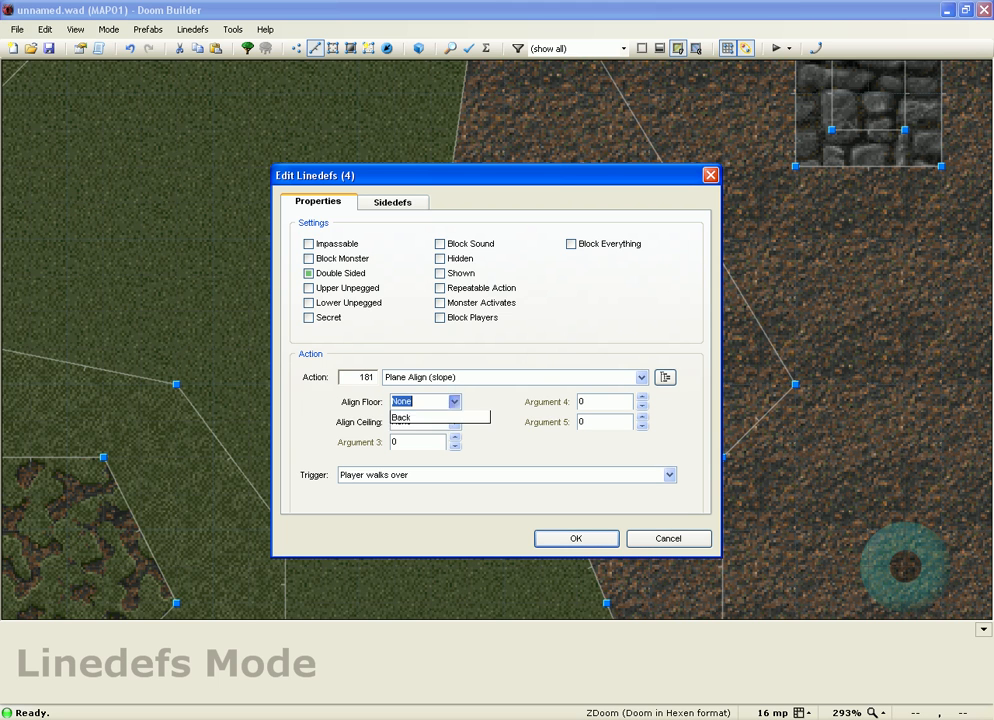
{"action": "key", "text": "Return"}
{"action": "key", "text": "Return"}
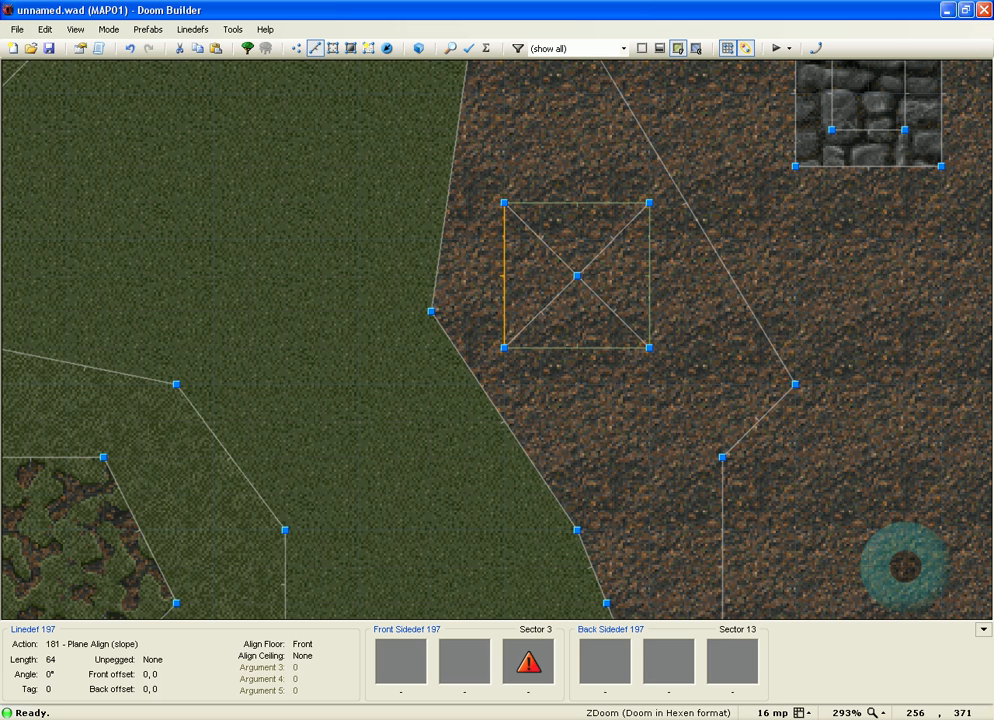
{"action": "key", "text": "f"}
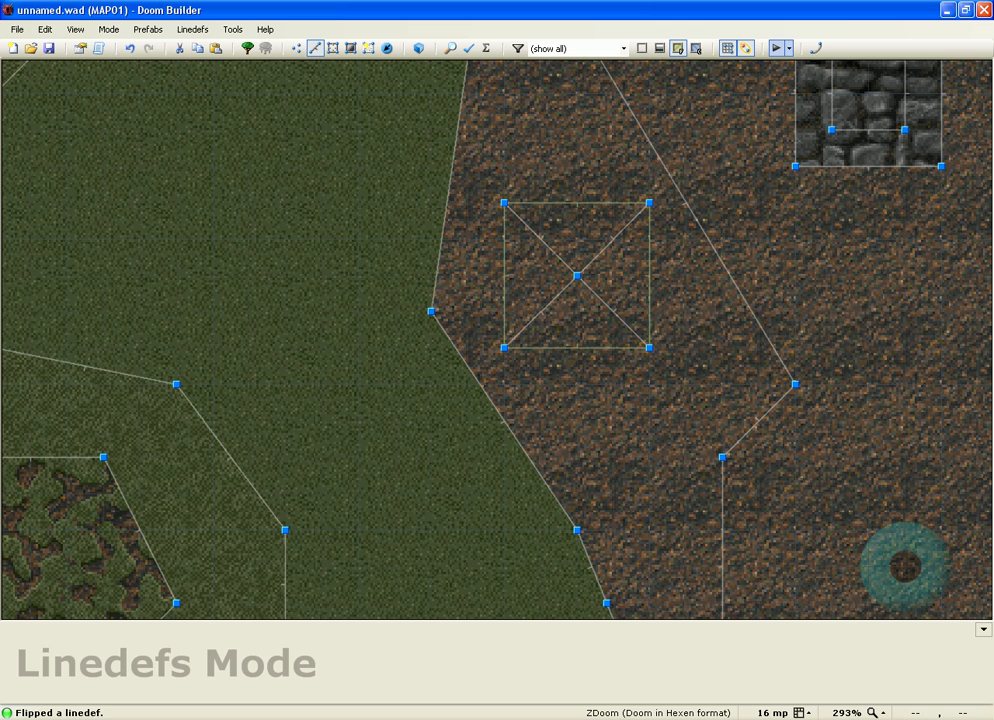
{"action": "left_click", "coordinate": [777, 48]}
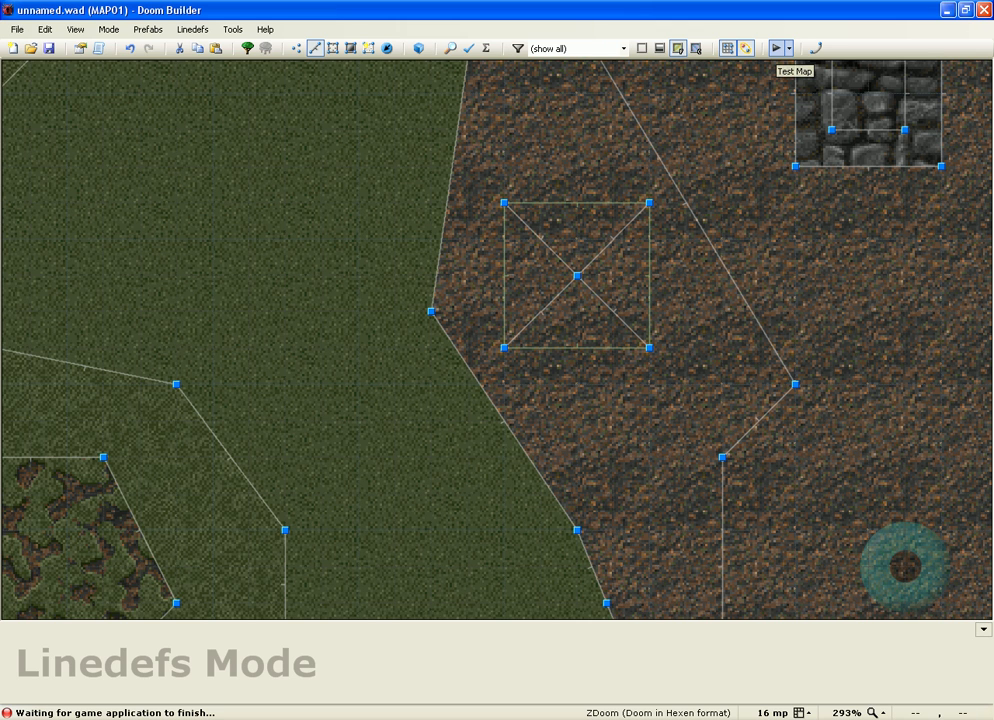
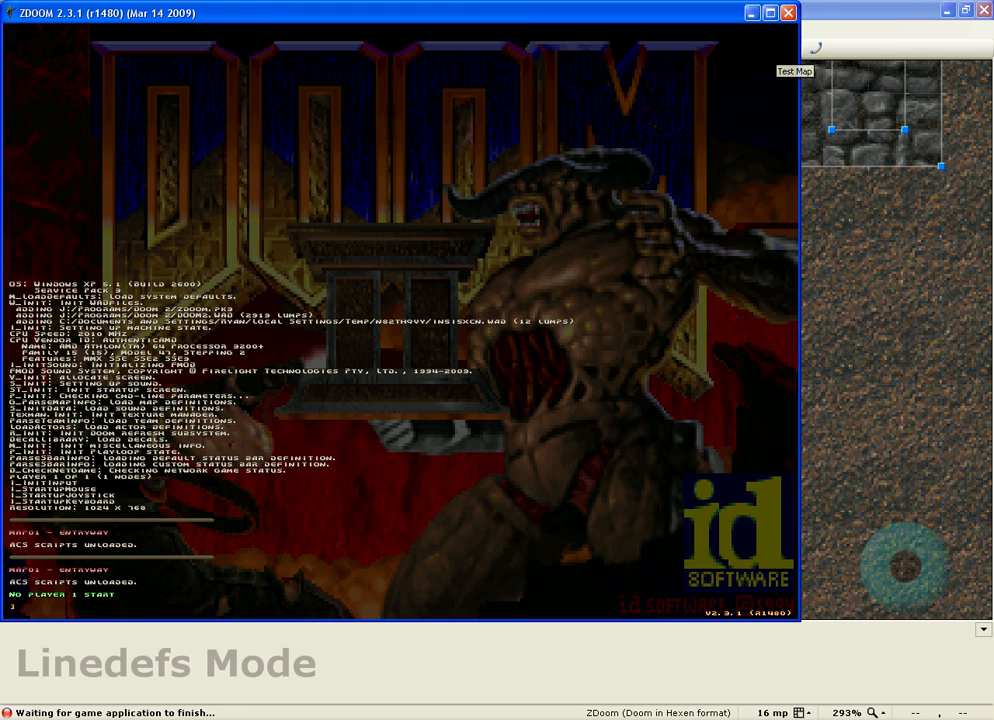
Step: Quit the ZDoom test game from its main menu, confirming with Y, and return to the editor
{"action": "key", "text": "Escape"}
{"action": "key", "text": "Up"}
{"action": "key", "text": "Return"}
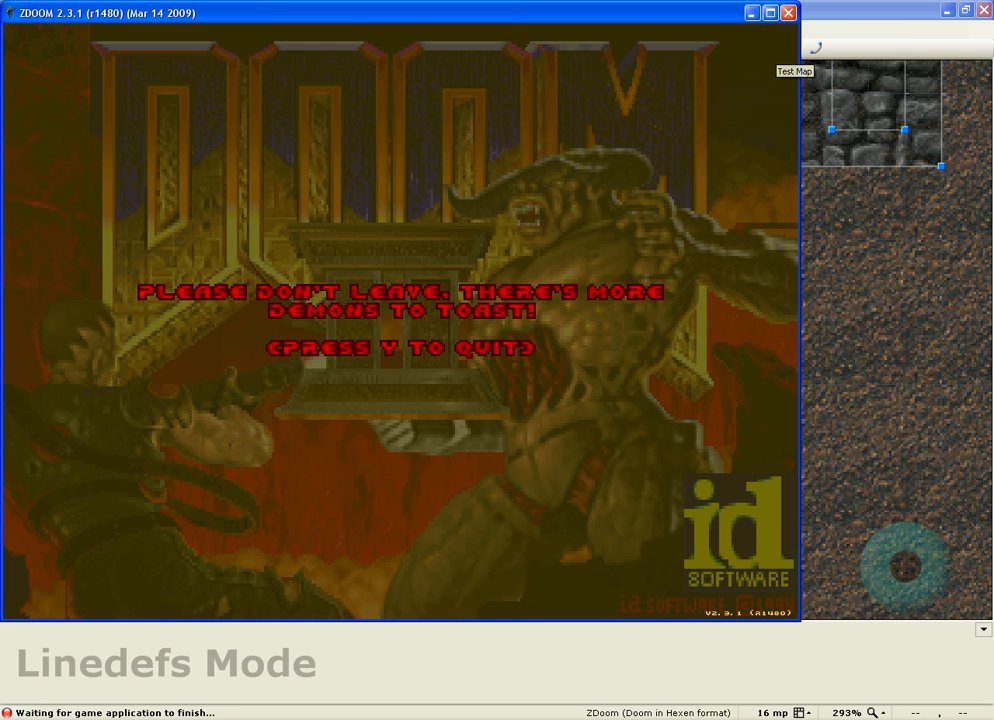
{"action": "key", "text": "y"}
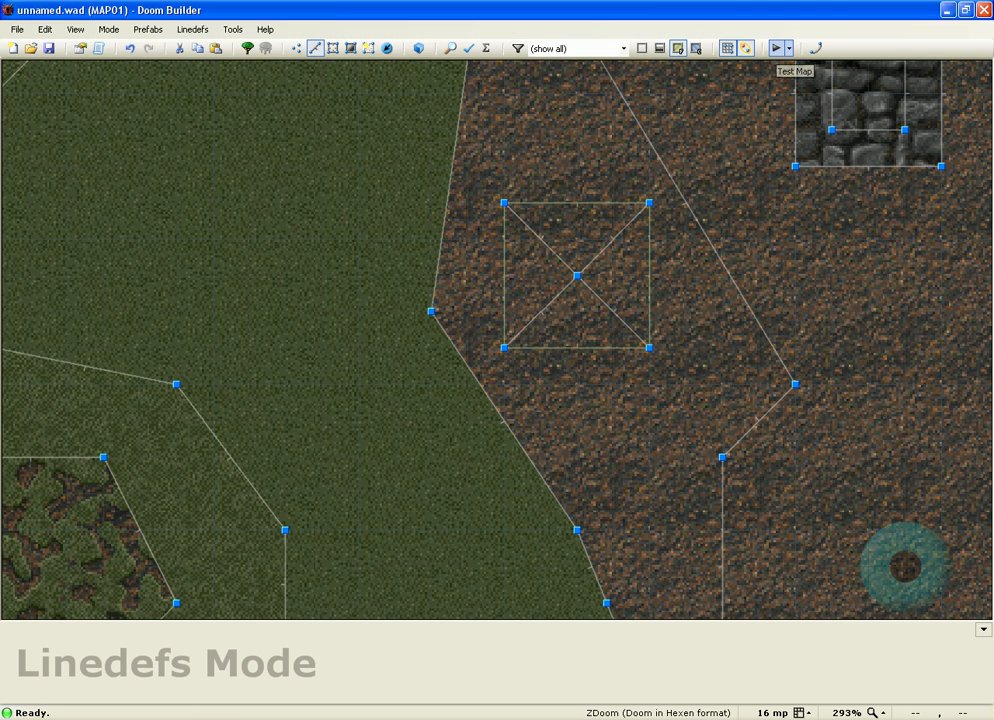
{"action": "key", "text": "minus"}
Step: Make the grey room's stalagmite the Player 1 start at angle 0, then test the map
{"action": "key", "text": "minus"}
{"action": "key", "text": "minus"}
{"action": "key", "text": "t"}
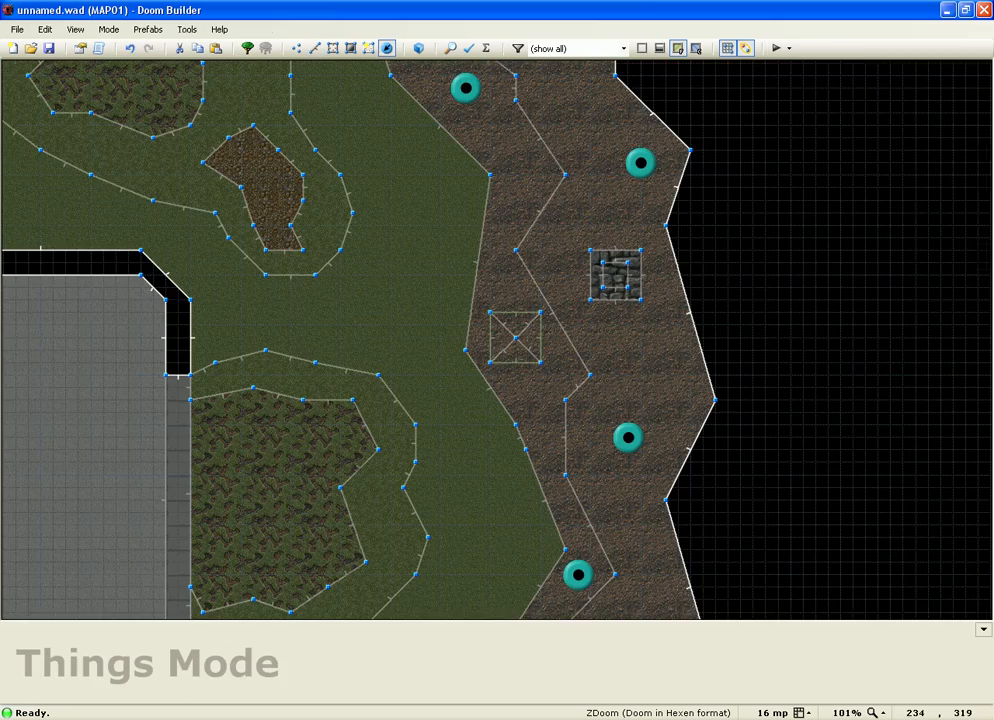
{"action": "key", "text": "minus"}
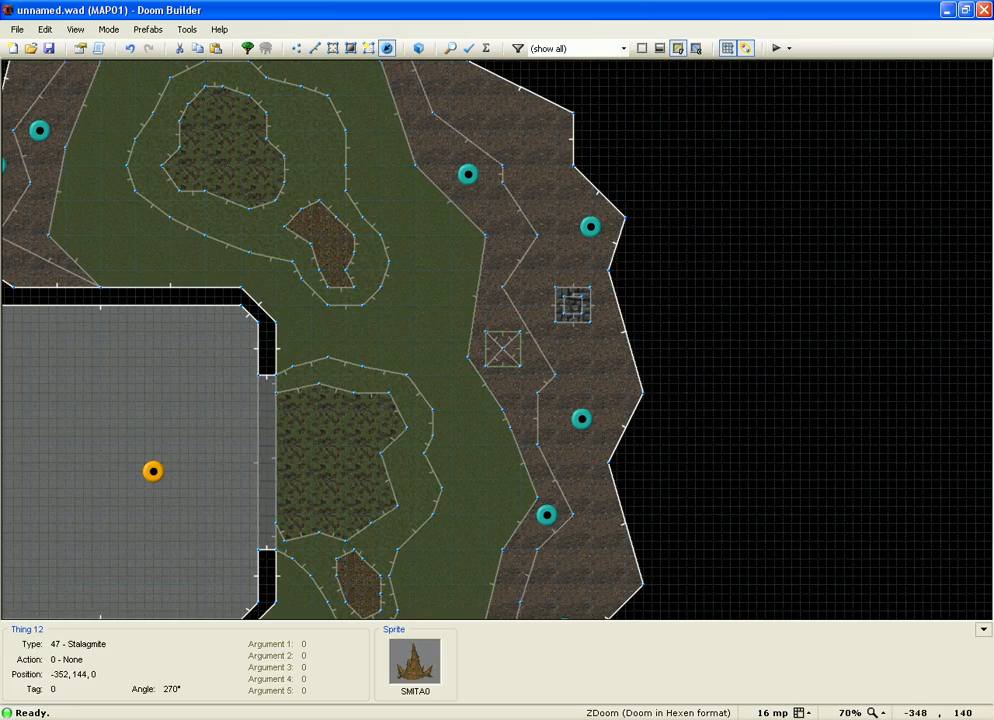
{"action": "right_click", "coordinate": [153, 471]}
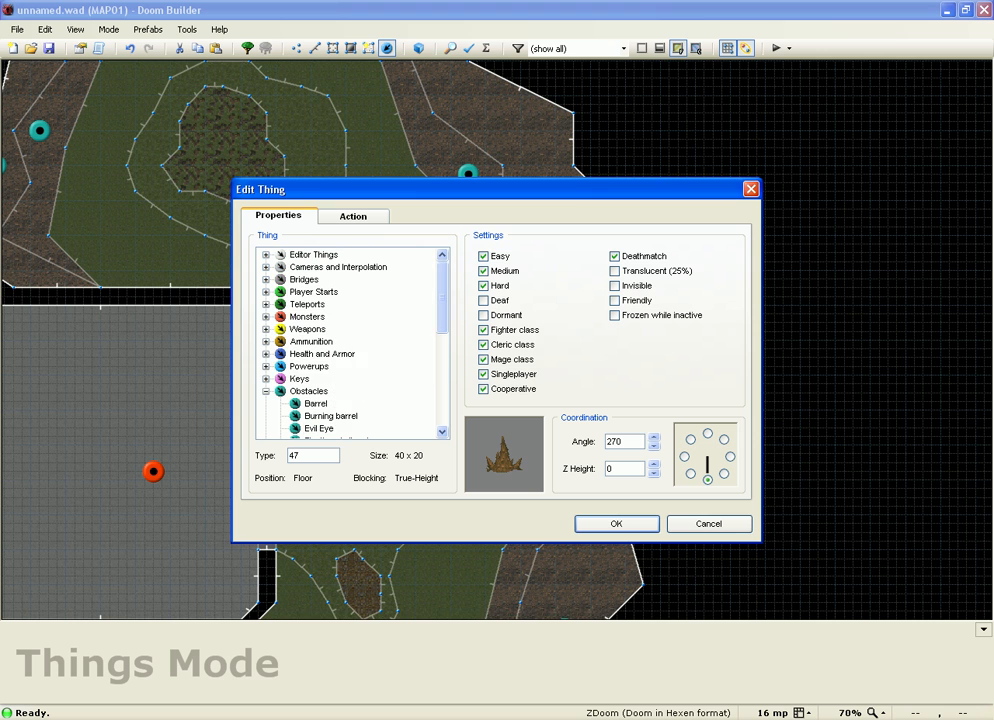
{"action": "left_click", "coordinate": [266, 291]}
{"action": "left_click", "coordinate": [330, 304]}
{"action": "left_click", "coordinate": [730, 456]}
{"action": "key", "text": "Return"}
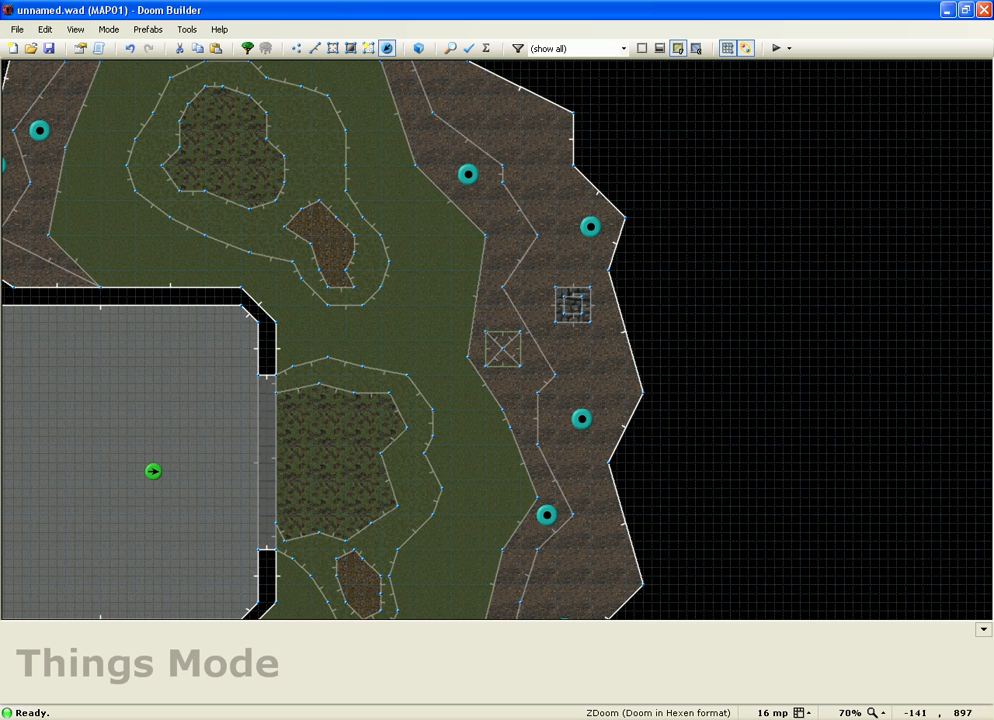
{"action": "key", "text": "F9"}
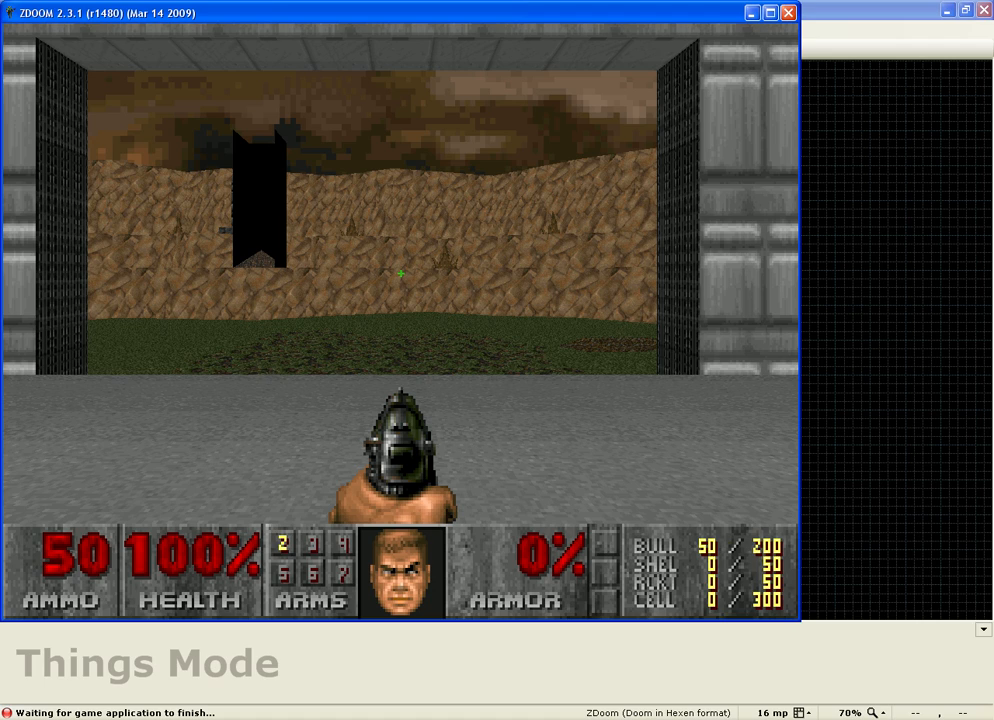
Step: Walk out of the room across the grass to the rock wall, then choose Quit Game
{"action": "key", "text": "Up"}
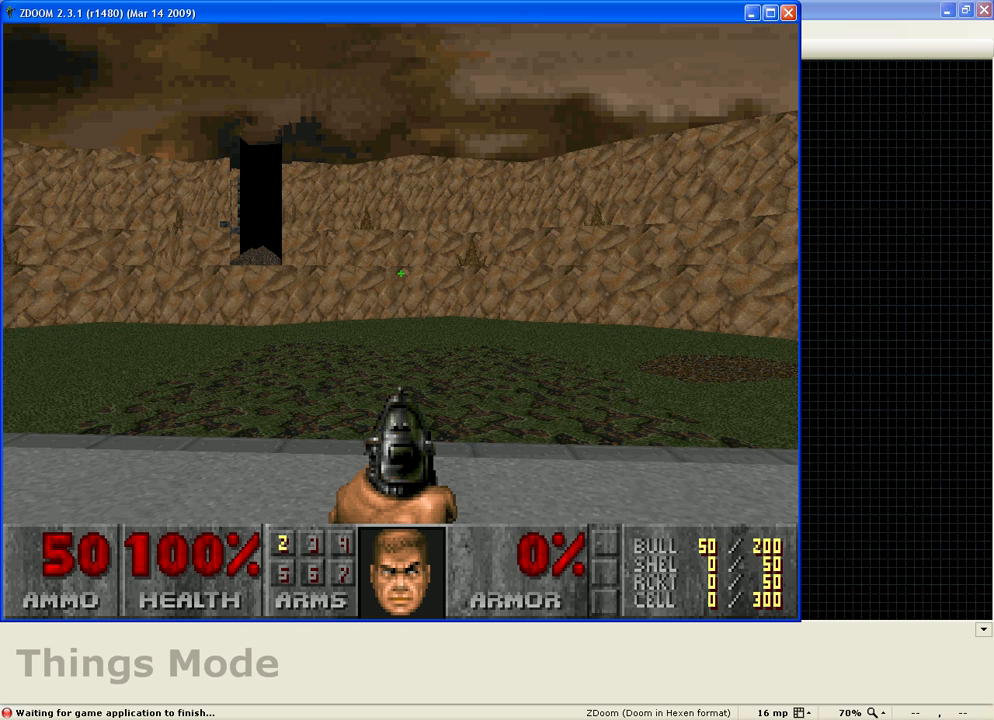
{"action": "key", "text": "Up"}
{"action": "key", "text": "Right"}
{"action": "key", "text": "Up"}
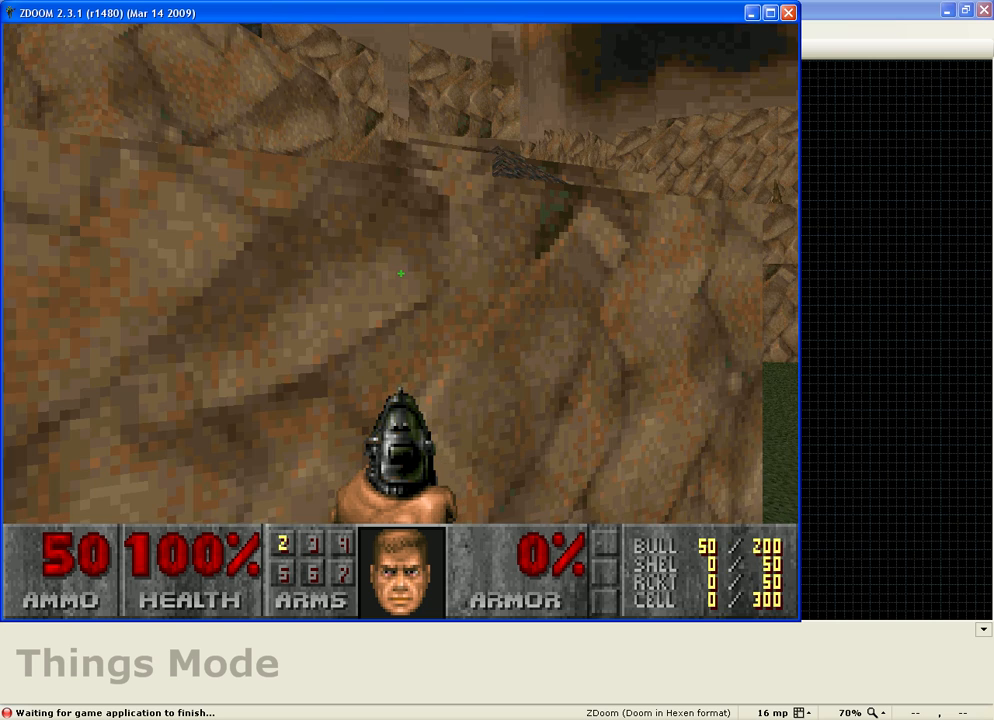
{"action": "key", "text": "Escape"}
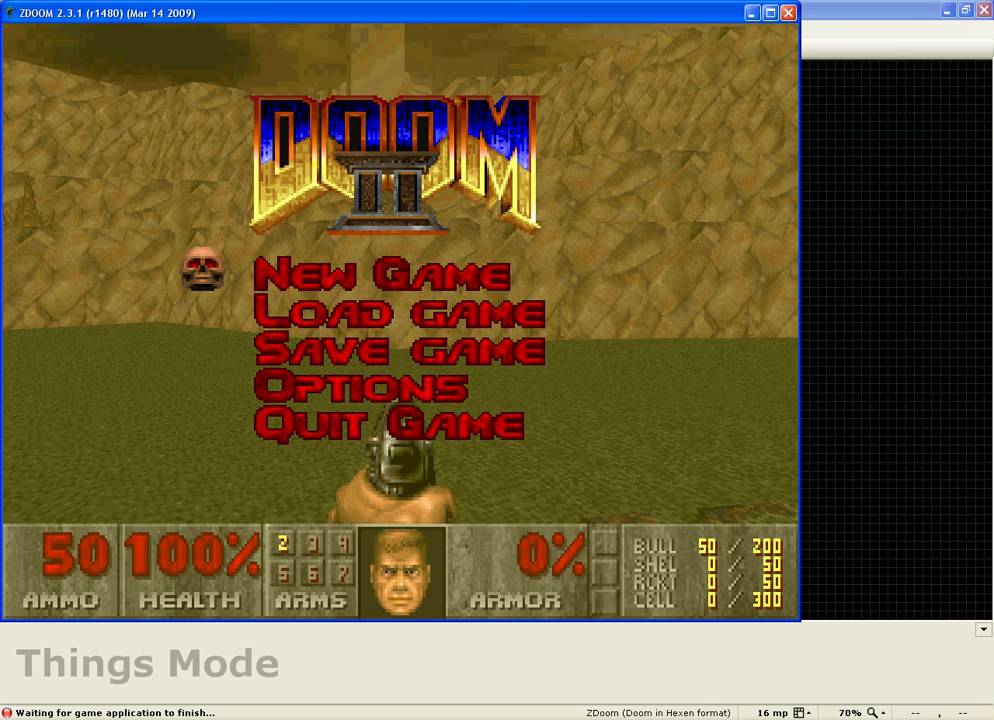
{"action": "key", "text": "Up"}
{"action": "key", "text": "Return"}
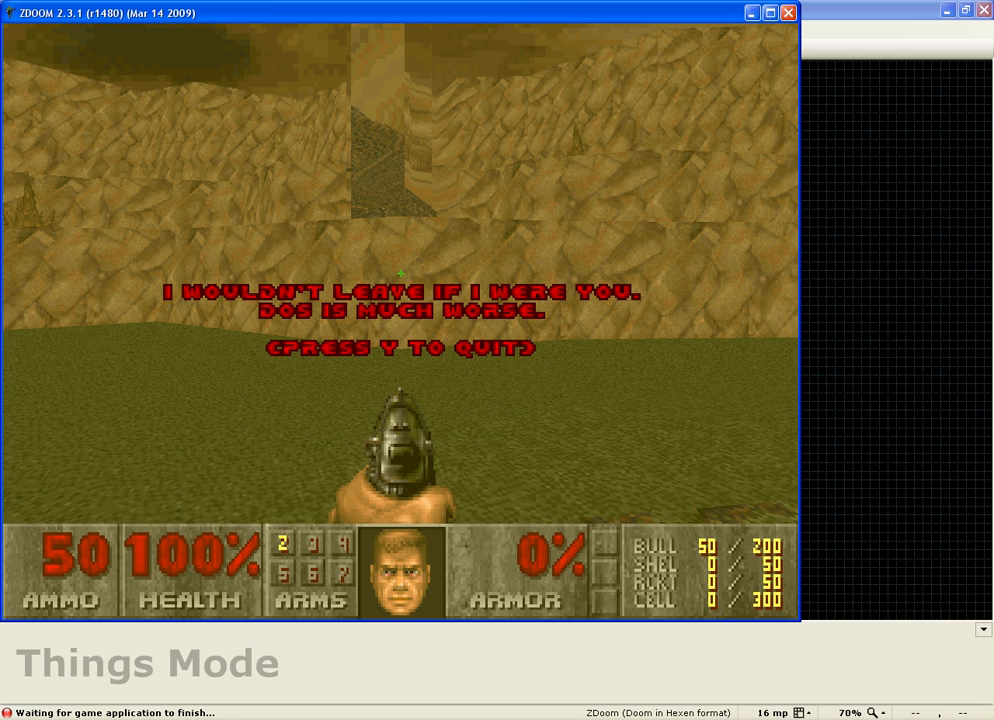
Step: Confirm quitting ZDoom, switch to Linedefs mode and zoom over the whole cave layout
{"action": "key", "text": "y"}
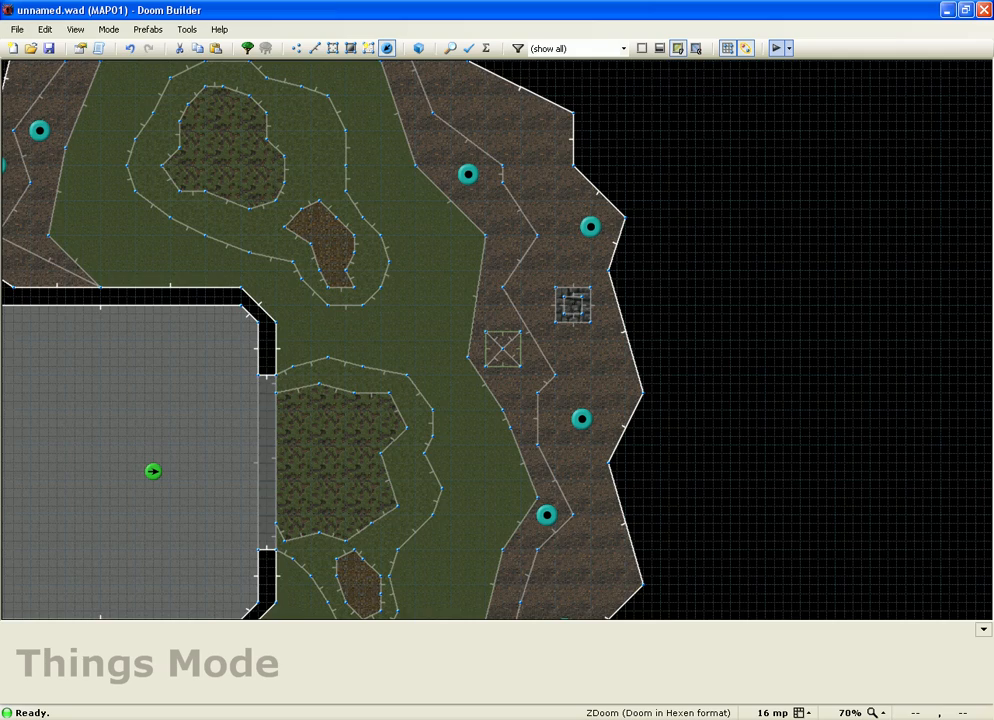
{"action": "scroll", "coordinate": [494, 341], "scroll_direction": "up", "scroll_amount": 1}
{"action": "scroll", "coordinate": [556, 352], "scroll_direction": "up", "scroll_amount": 5}
{"action": "key", "text": "l"}
{"action": "scroll", "coordinate": [341, 353], "scroll_direction": "down", "scroll_amount": 3}
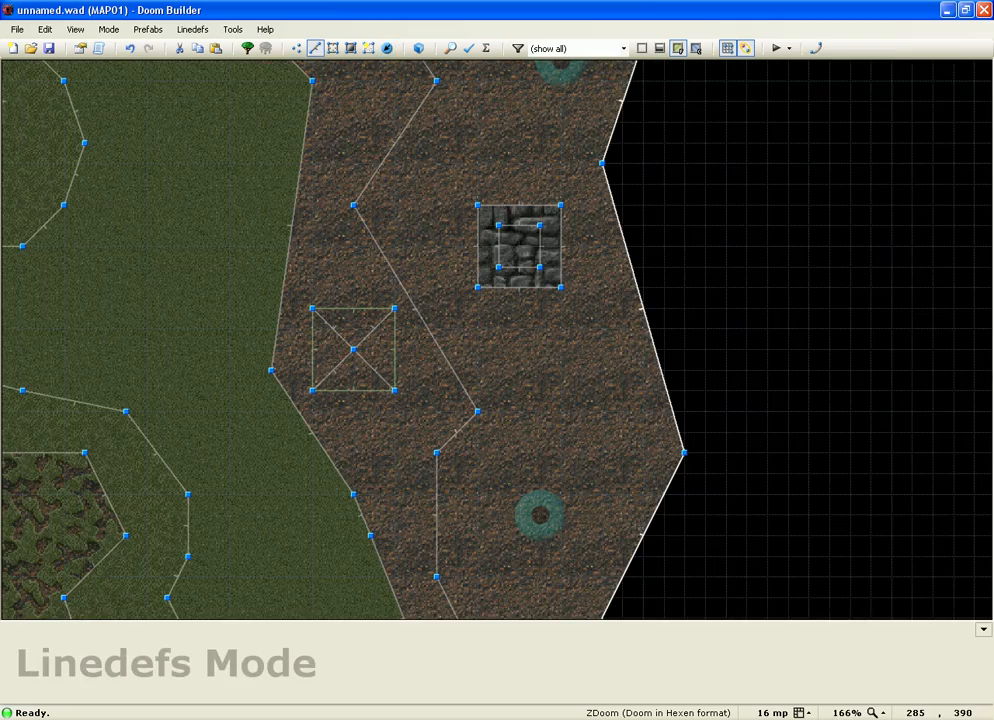
{"action": "scroll", "coordinate": [326, 275], "scroll_direction": "down", "scroll_amount": 3}
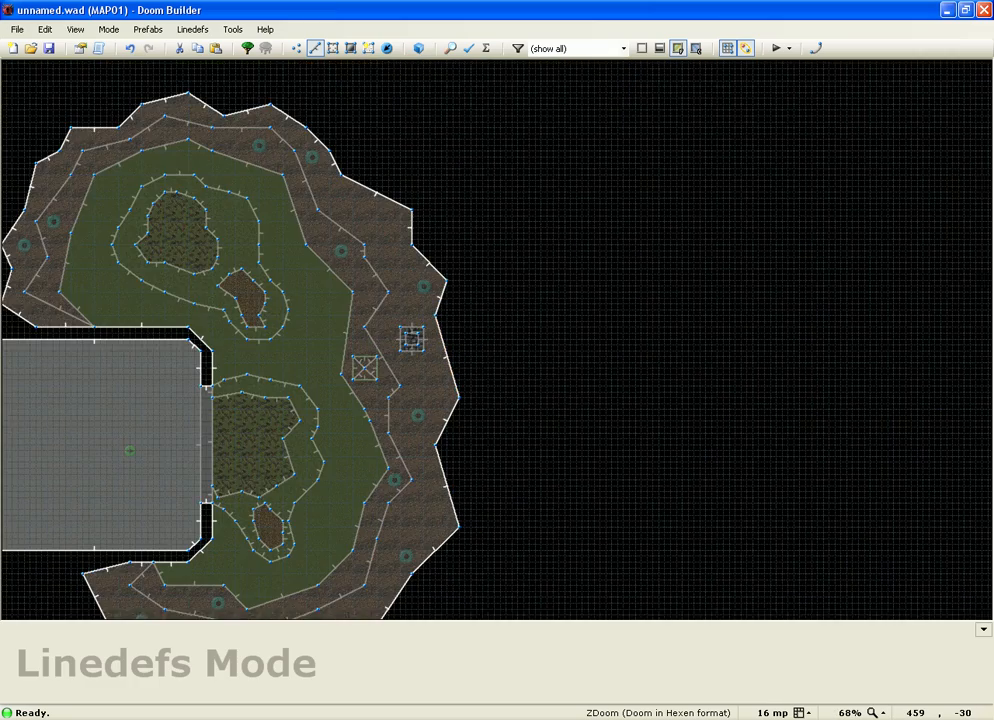
{"action": "scroll", "coordinate": [497, 340], "scroll_direction": "up", "scroll_amount": 2}
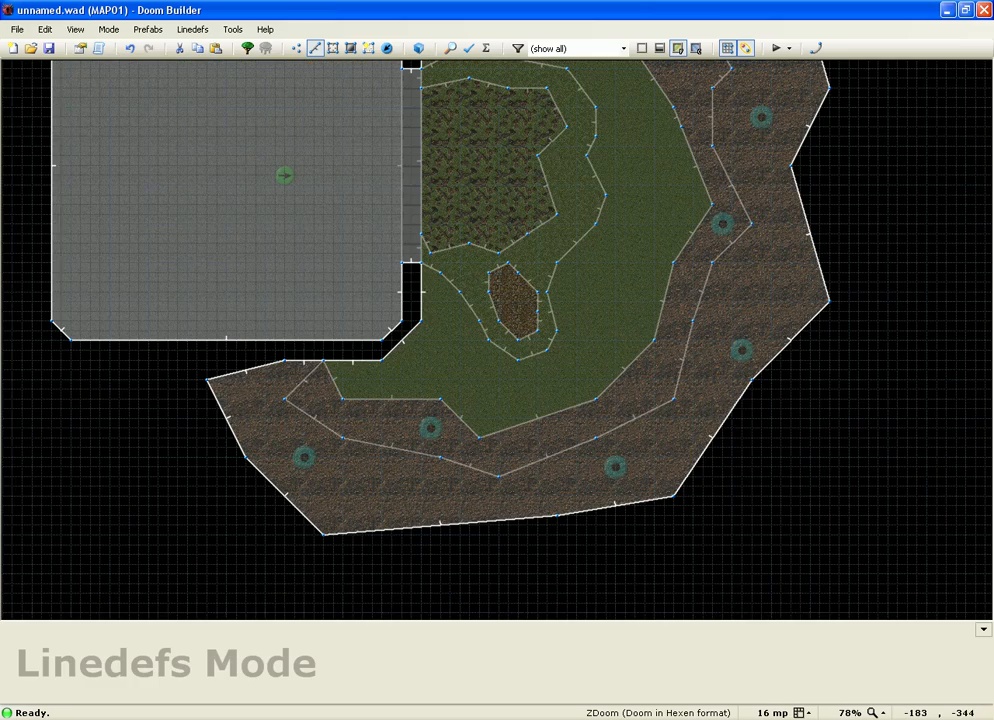
{"action": "scroll", "coordinate": [497, 340], "scroll_direction": "down", "scroll_amount": 5}
{"action": "scroll", "coordinate": [497, 340], "scroll_direction": "up", "scroll_amount": 2}
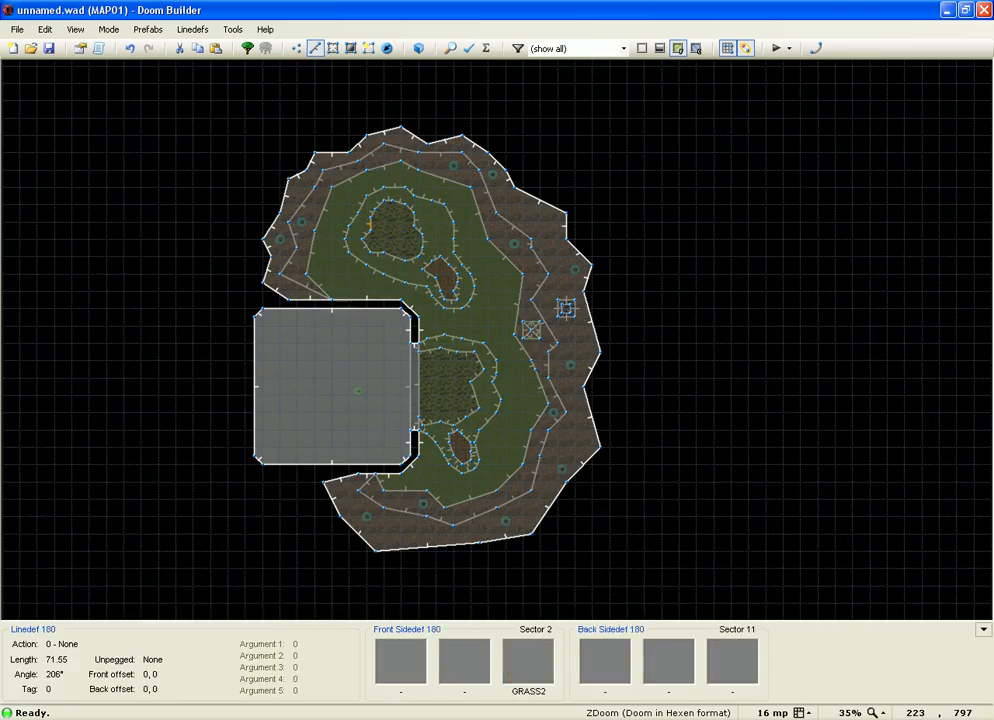
{"action": "scroll", "coordinate": [600, 235], "scroll_direction": "up", "scroll_amount": 3}
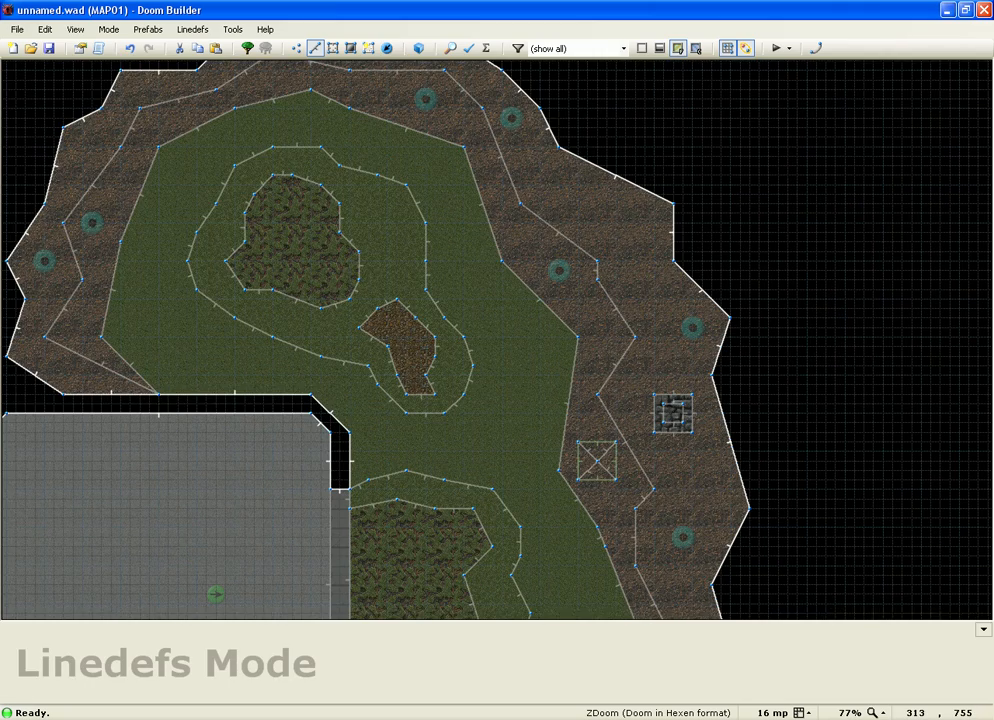
{"action": "scroll", "coordinate": [473, 206], "scroll_direction": "down", "scroll_amount": 2}
Step: Enter 3D Visual Mode and fly across the grassy cave toward the metal building
{"action": "key", "text": "w"}
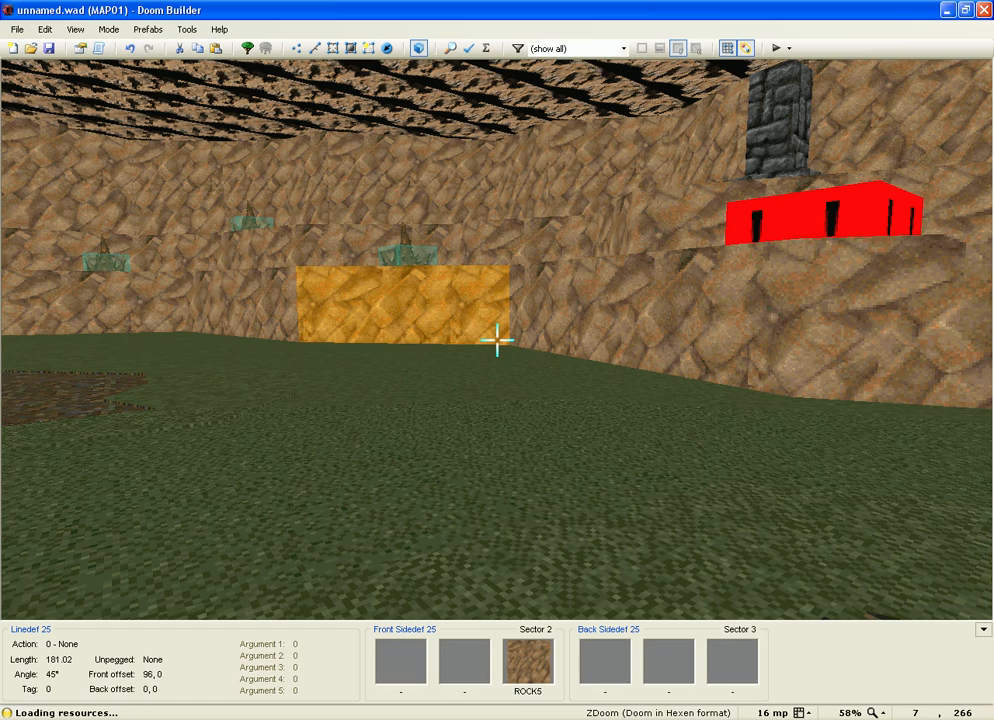
{"action": "key", "text": "w"}
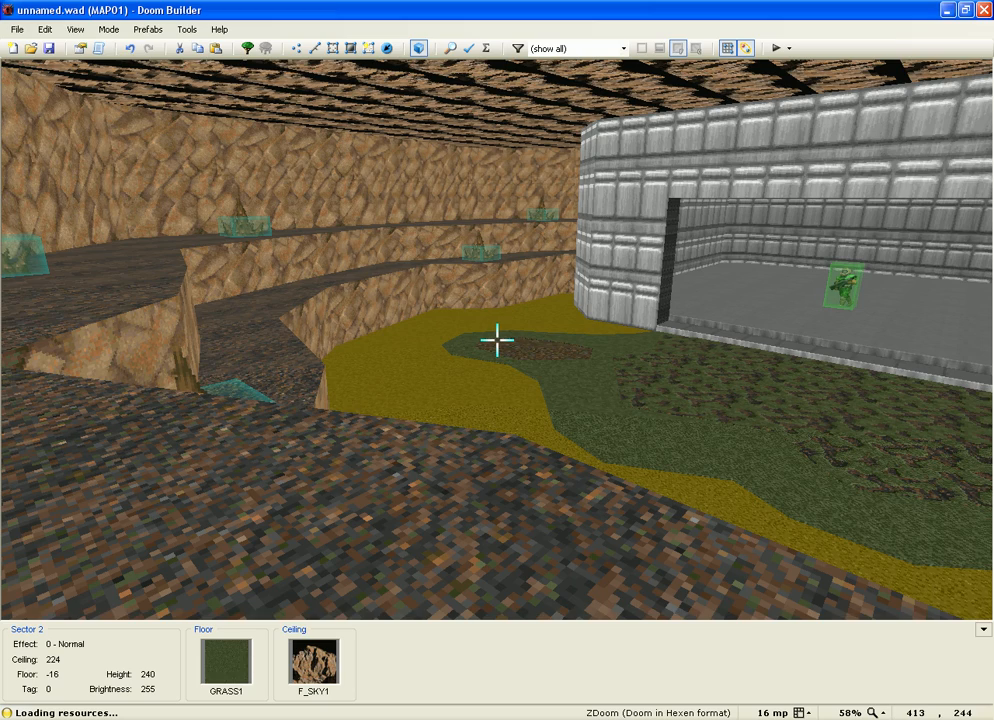
{"action": "key", "text": "w"}
{"action": "key", "text": "w"}
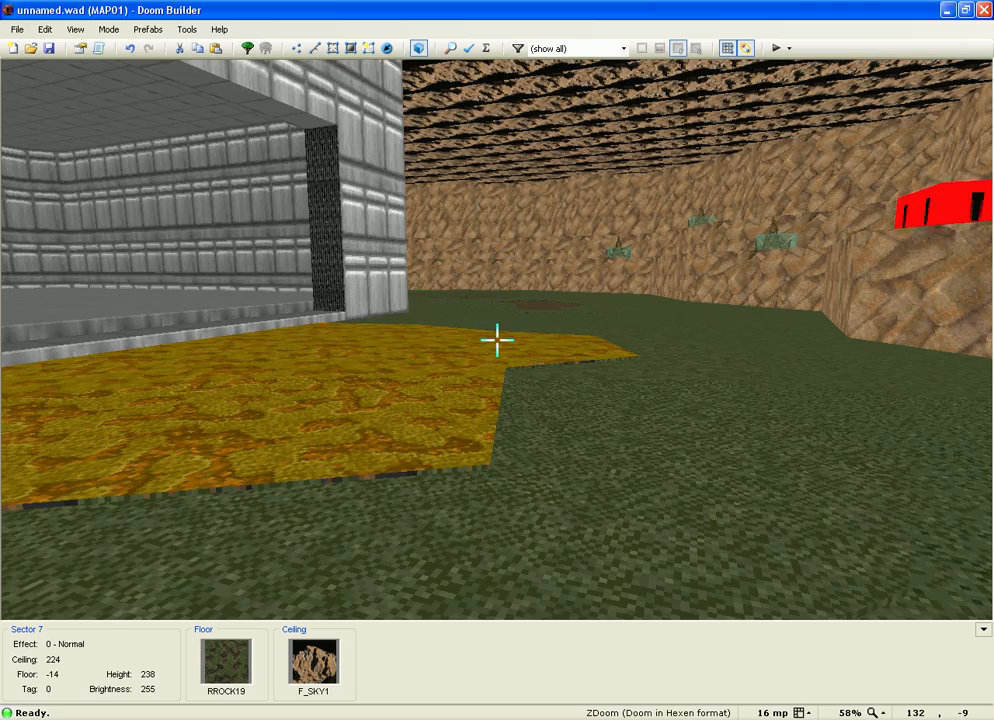
{"action": "key", "text": "w"}
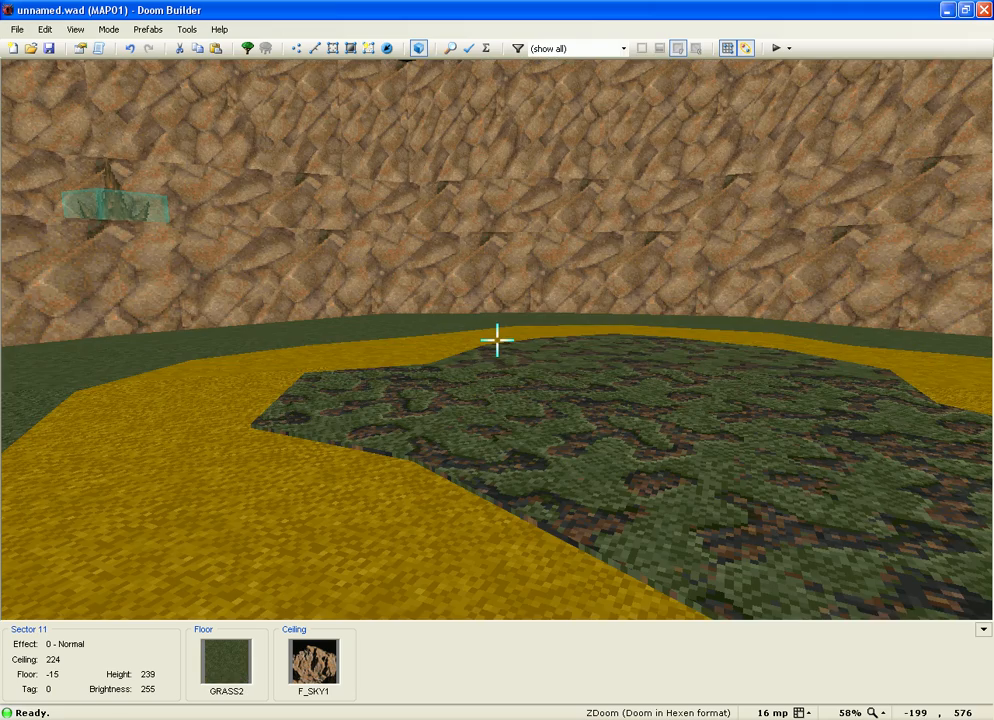
{"action": "key", "text": "w"}
{"action": "key", "text": "w"}
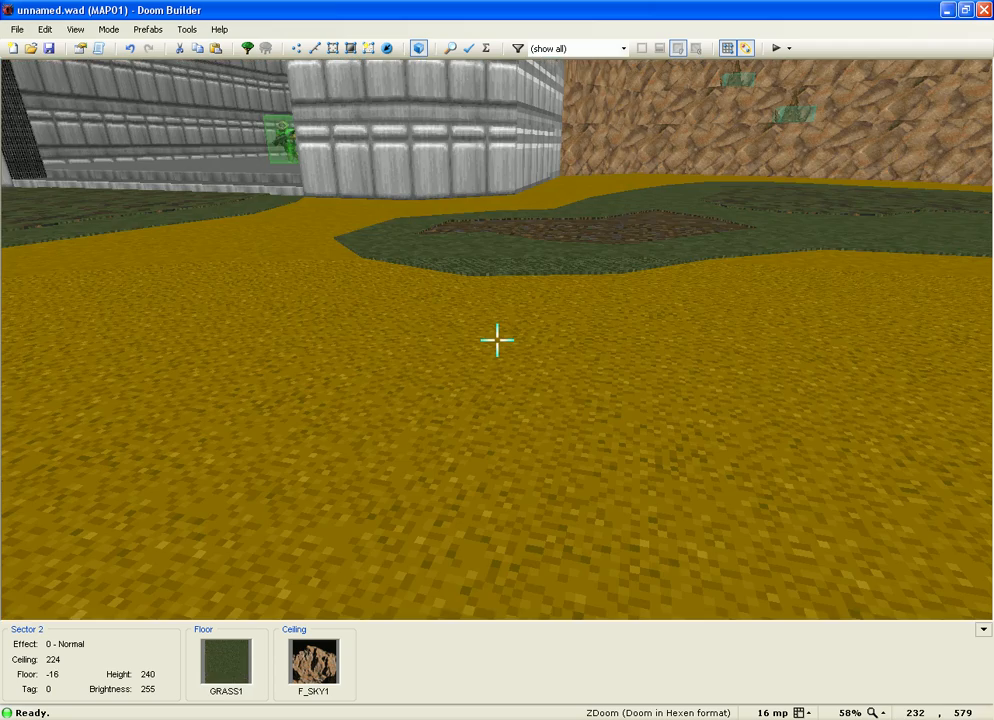
{"action": "key", "text": "w"}
Step: Fly past the room's pillars into the rock corridor and open the rock wall's linedef properties
{"action": "key", "text": "w"}
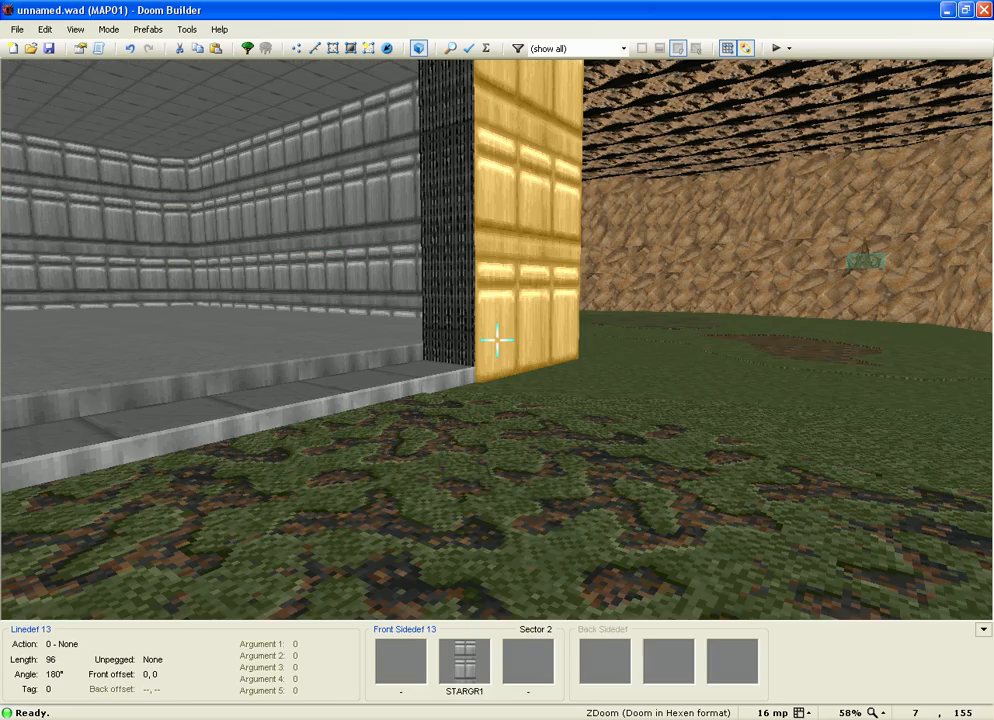
{"action": "key", "text": "w"}
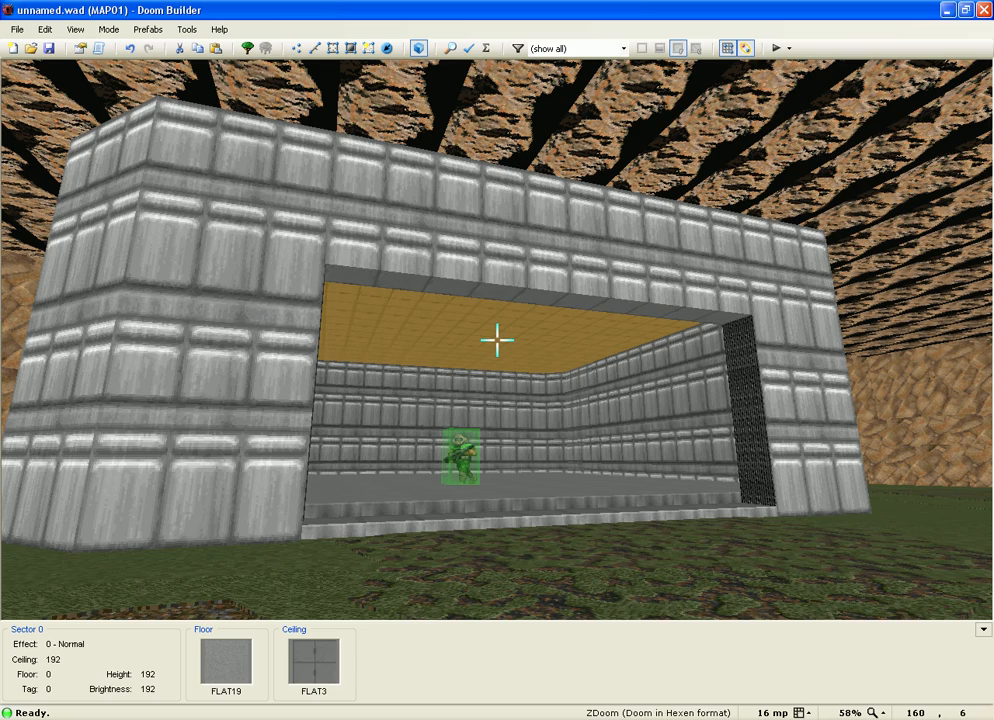
{"action": "key", "text": "w"}
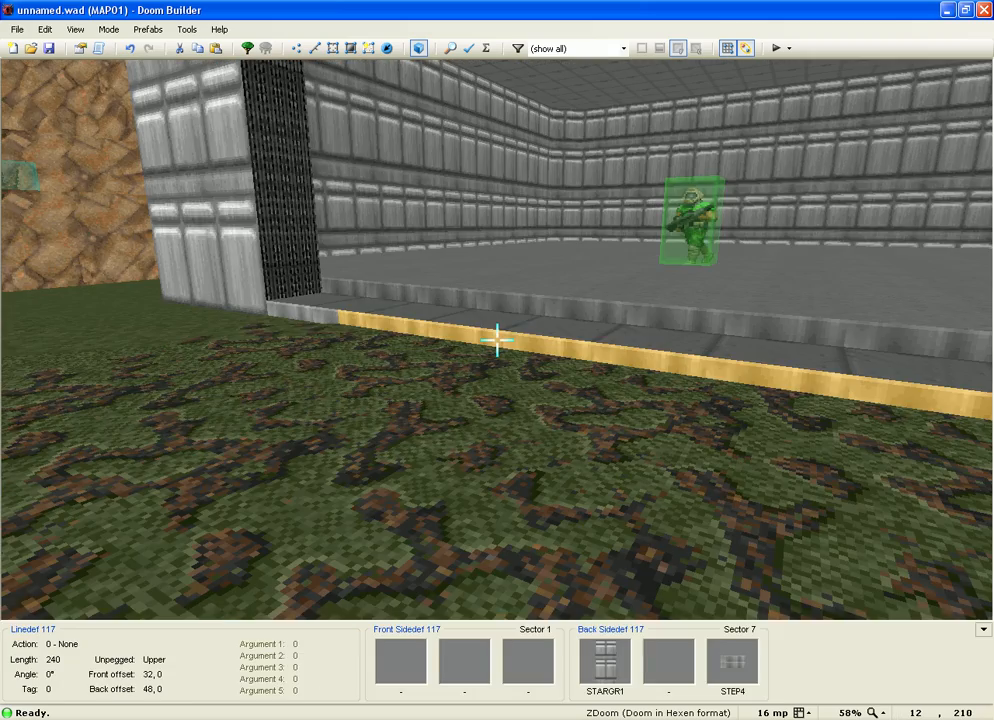
{"action": "key", "text": "w"}
{"action": "key", "text": "w"}
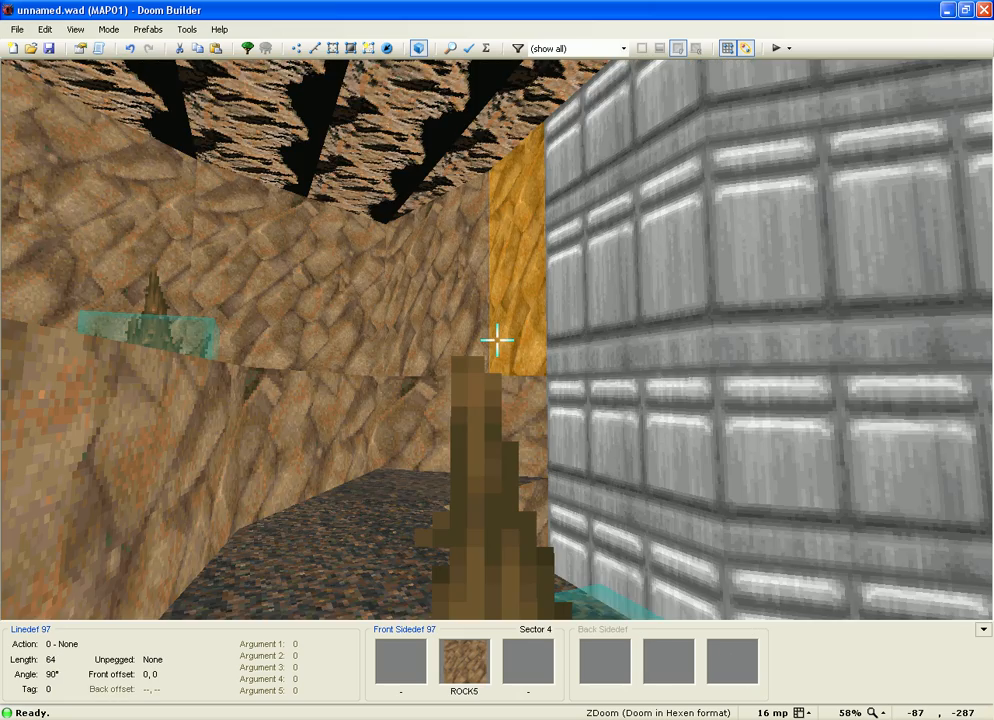
{"action": "key", "text": "w"}
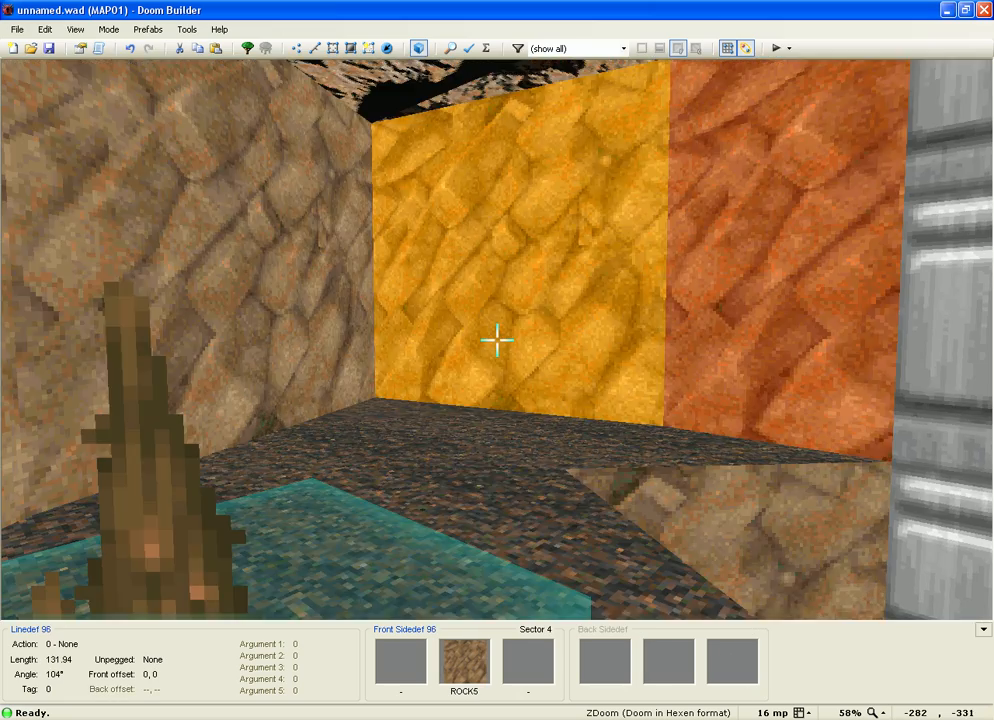
{"action": "key", "text": "w"}
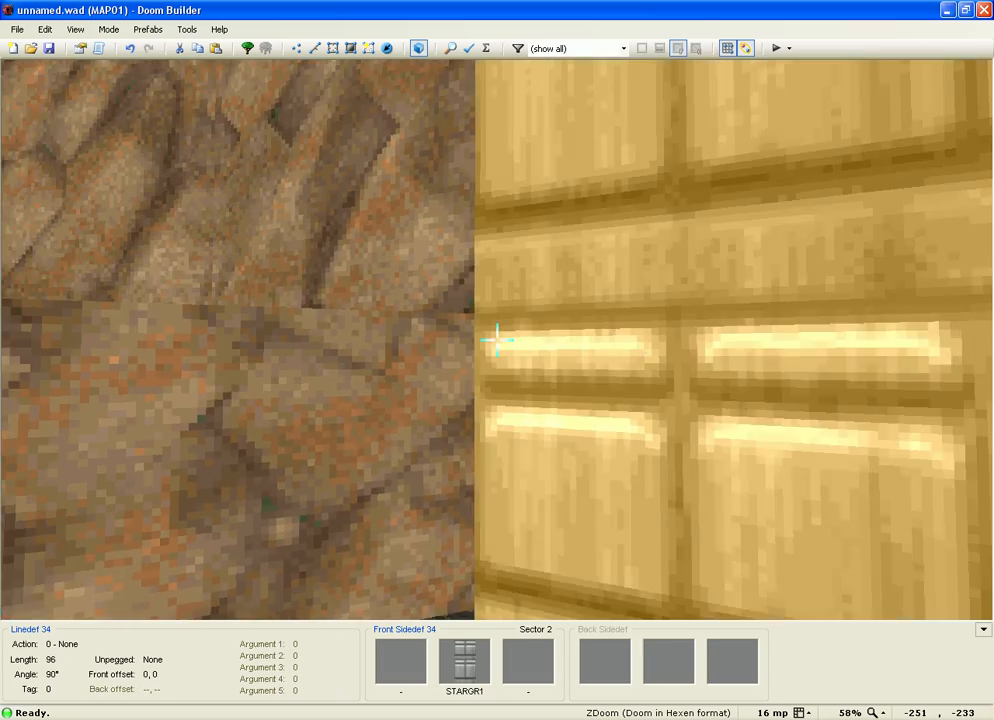
{"action": "key", "text": "w"}
{"action": "right_click", "coordinate": [497, 340]}
Step: Give linedef 97's wall a STARGR1 middle texture
{"action": "left_click", "coordinate": [392, 201]}
{"action": "left_click", "coordinate": [587, 280]}
{"action": "double_click", "coordinate": [362, 460]}
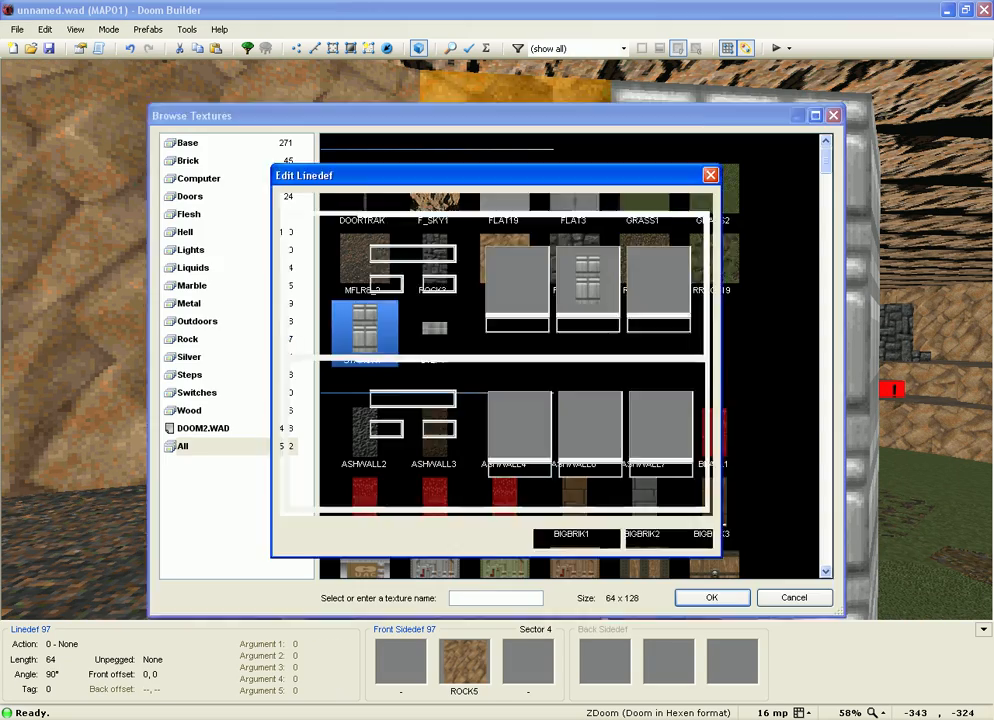
{"action": "key", "text": "Return"}
Step: Inspect the retextured wall and grey room, then set the grass sector 2's brightness to 255
{"action": "key", "text": "s"}
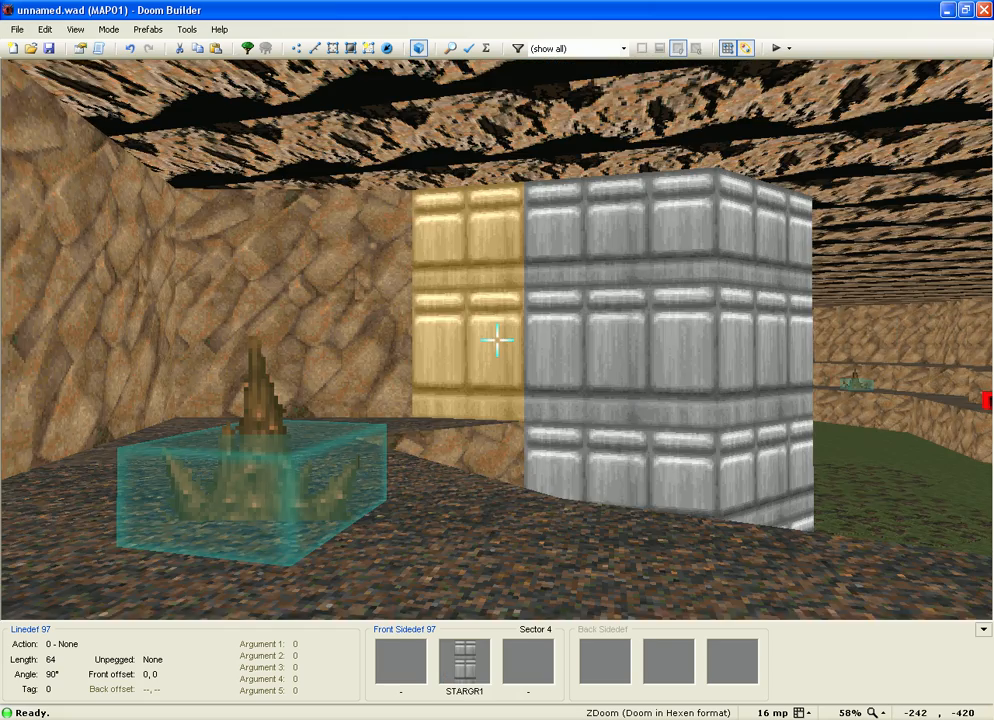
{"action": "key", "text": "d"}
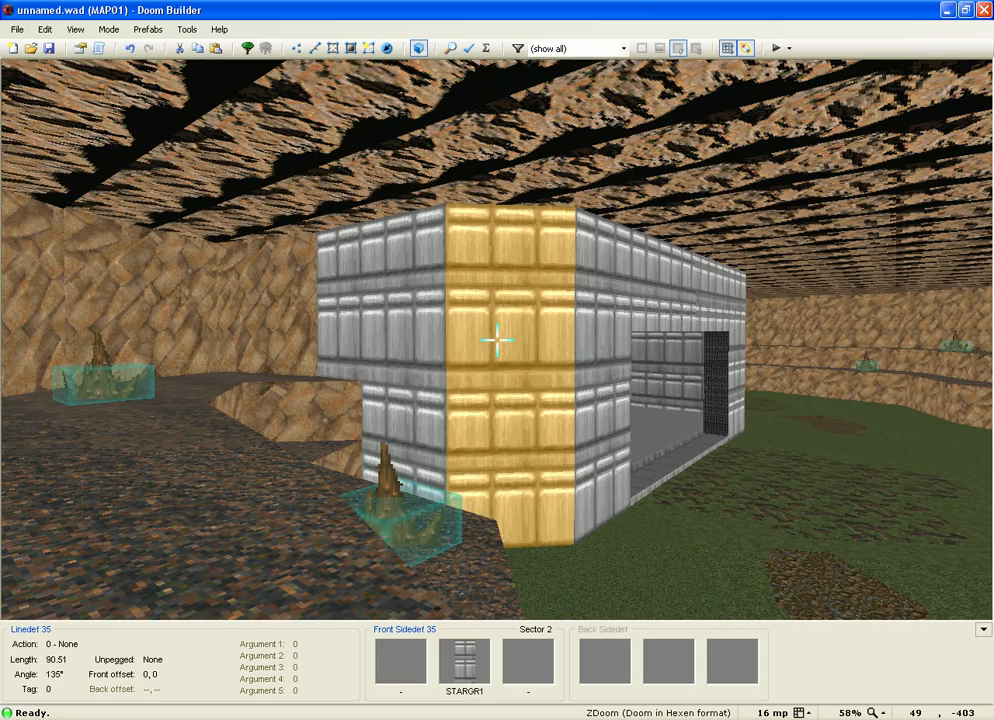
{"action": "key", "text": "a"}
{"action": "key", "text": "w"}
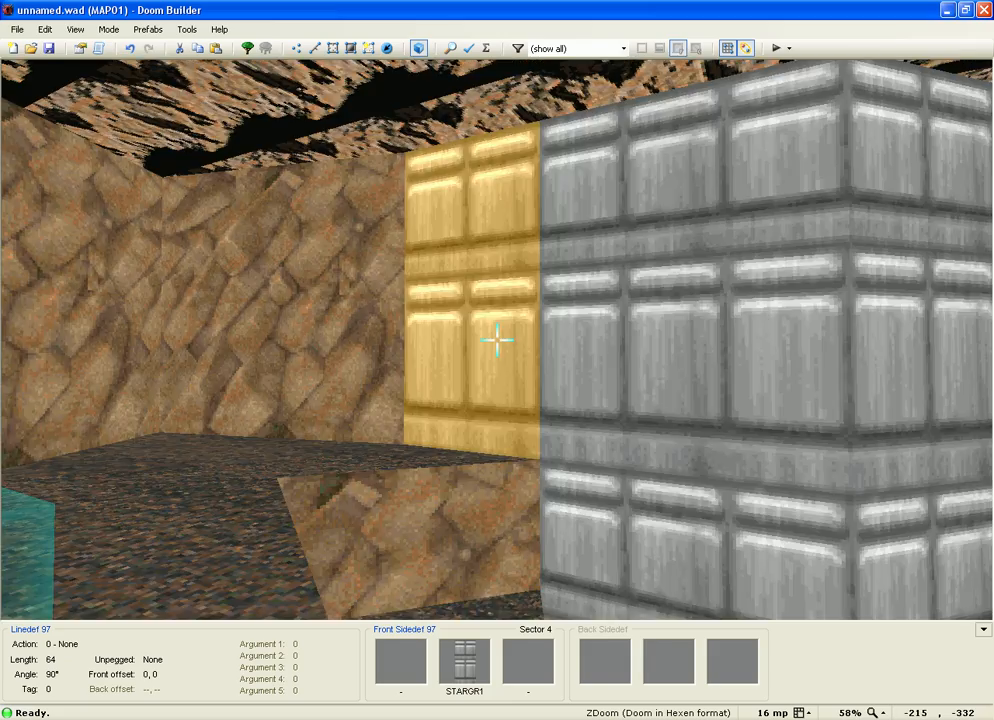
{"action": "key", "text": "w"}
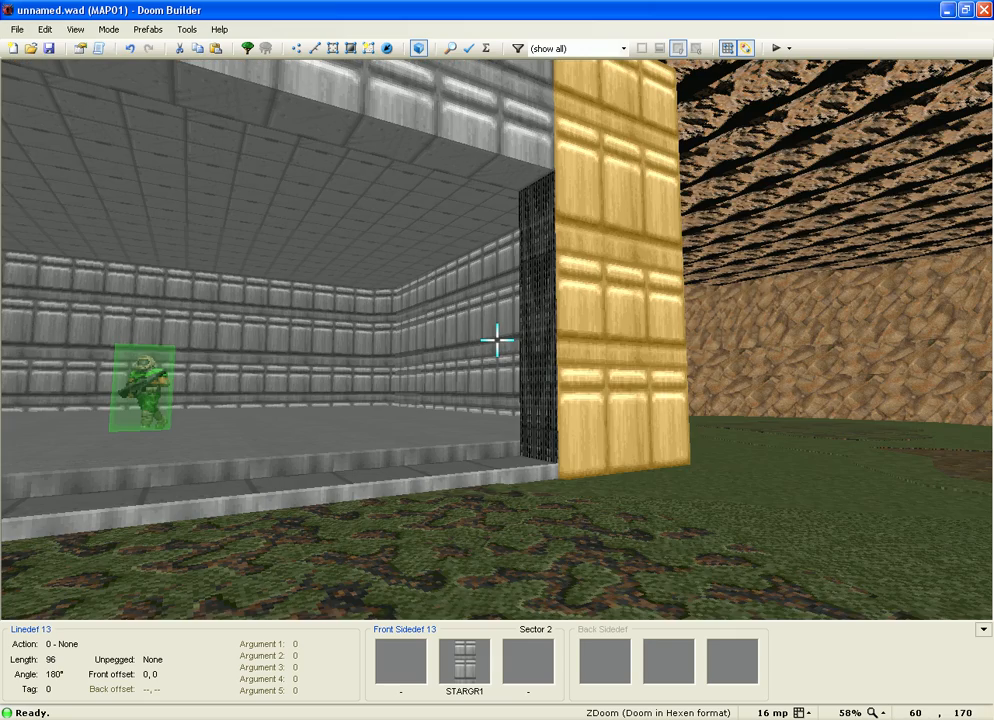
{"action": "key", "text": "w"}
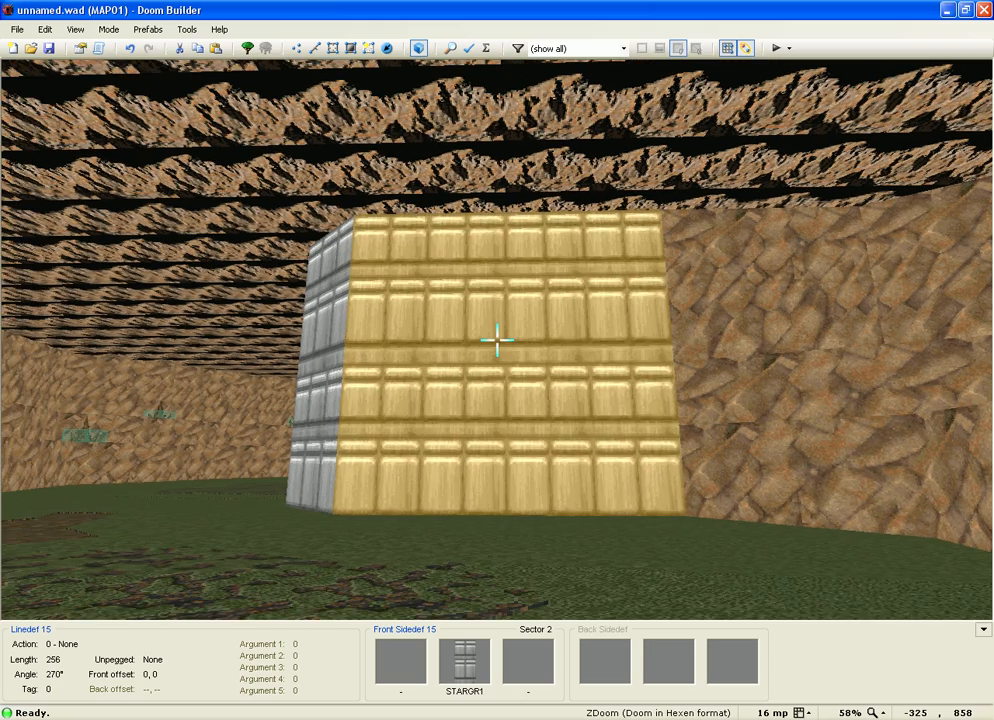
{"action": "key", "text": "w"}
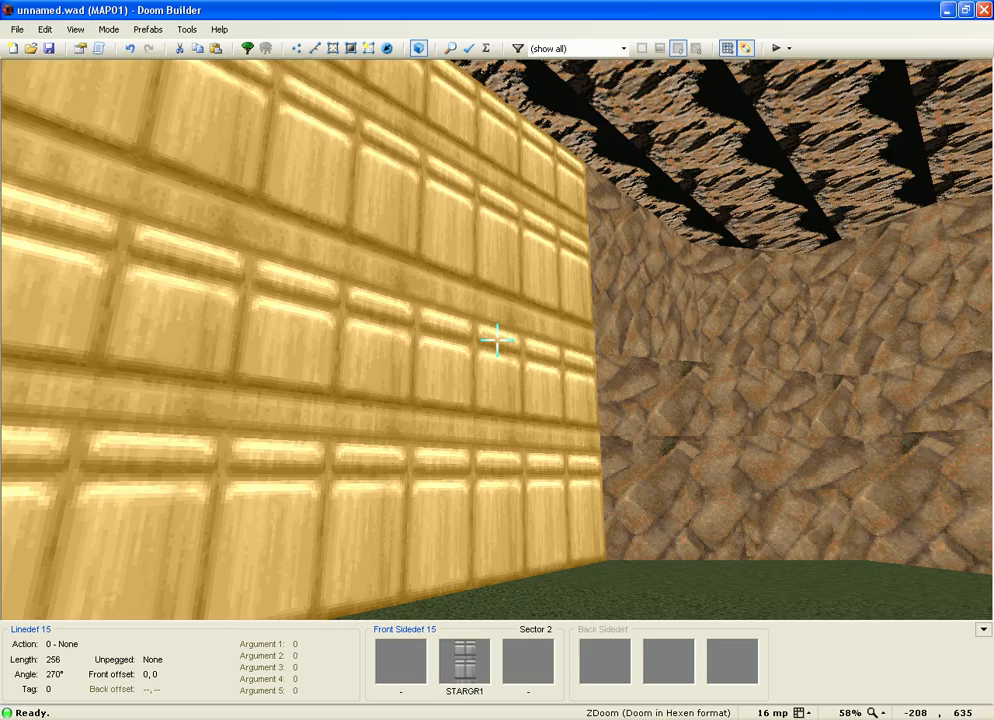
{"action": "key", "text": "w"}
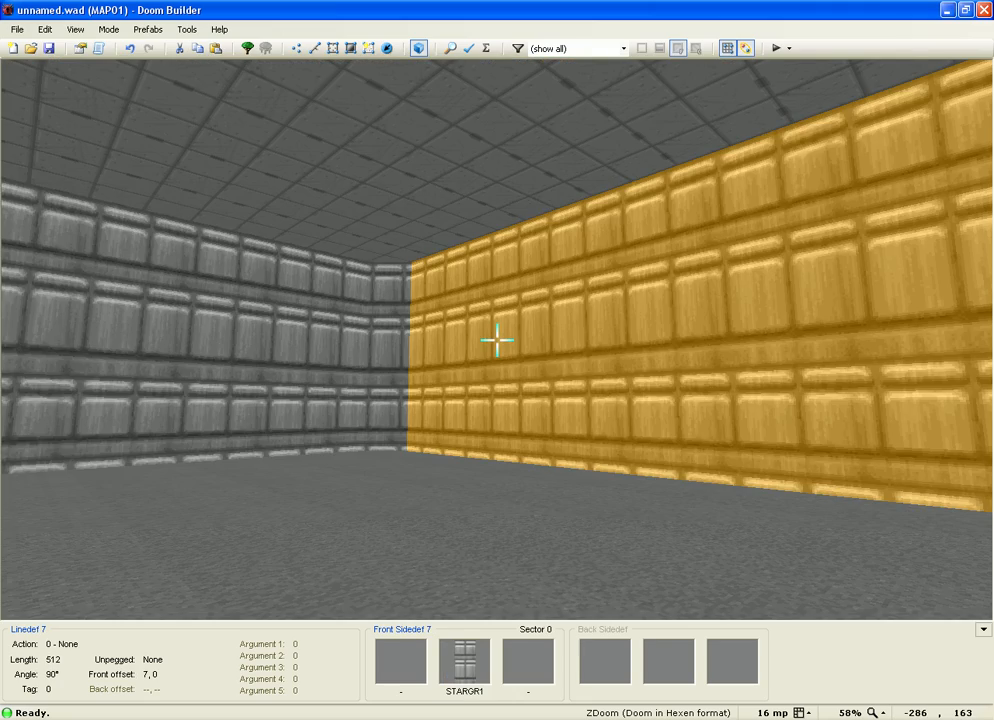
{"action": "key", "text": "w"}
{"action": "key", "text": "w"}
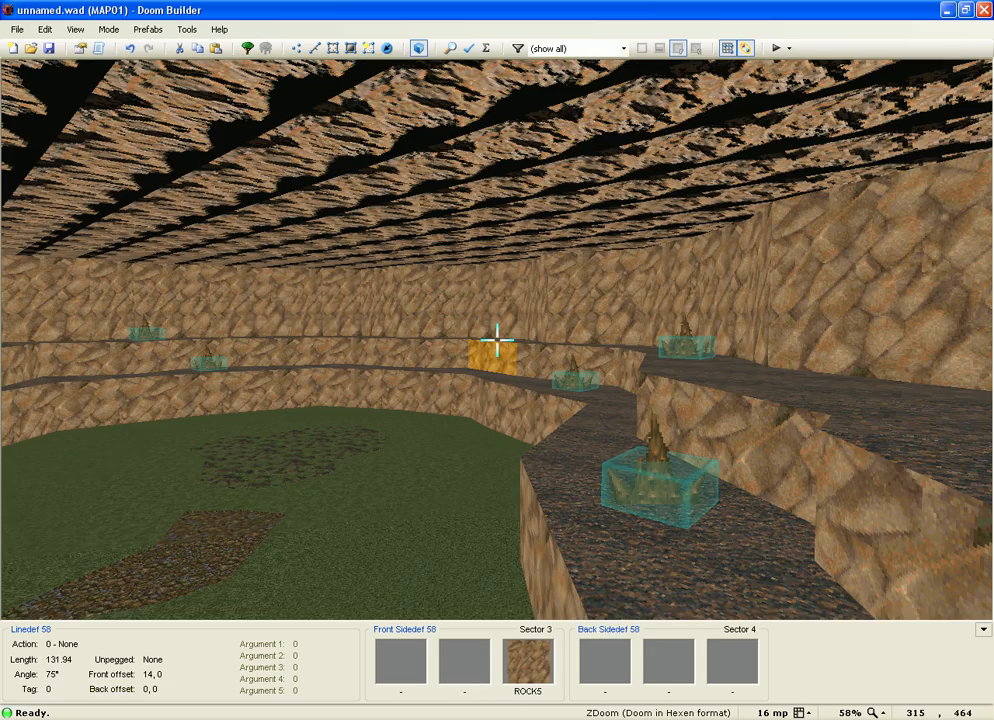
{"action": "key", "text": "w"}
{"action": "key", "text": "w"}
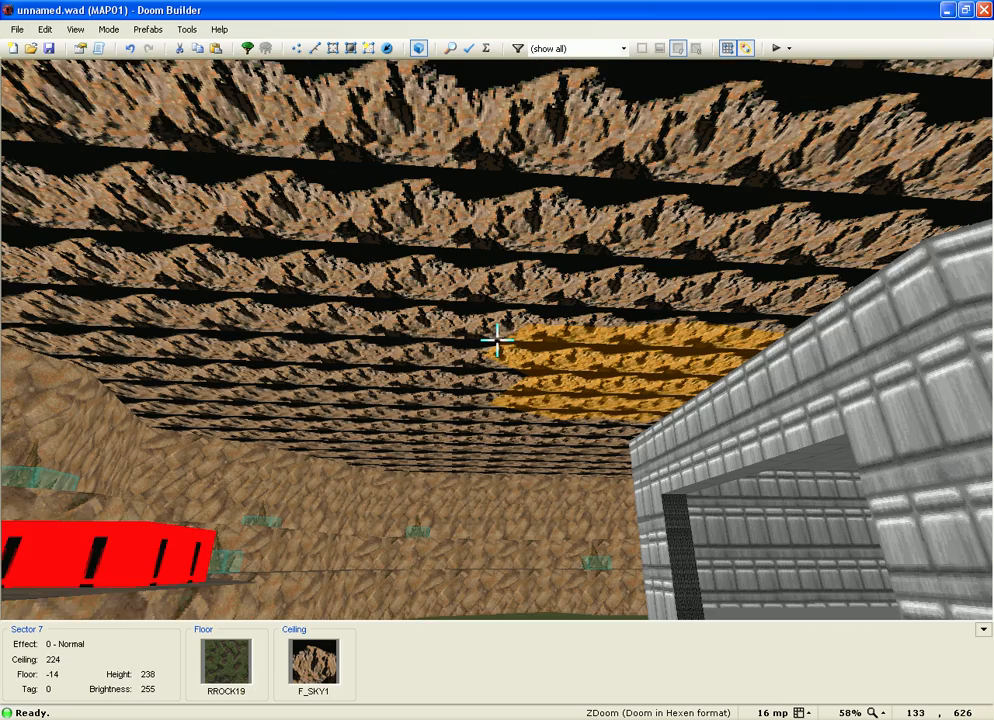
{"action": "key", "text": "plus"}
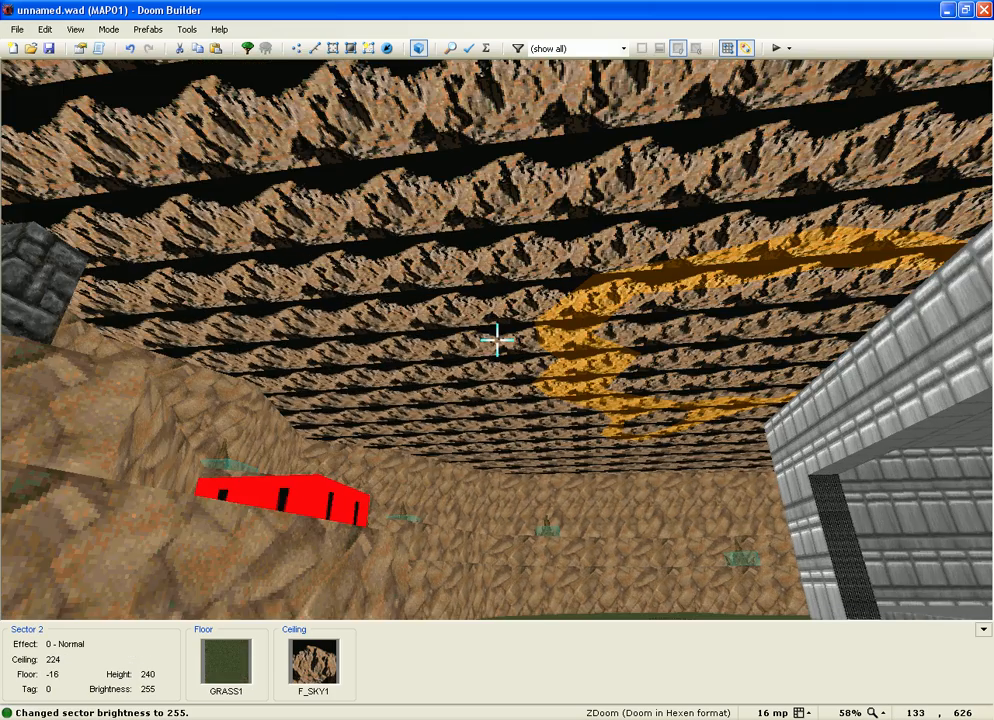
Step: Set the tan entrance step's brightness to 224
{"action": "mouse_move", "coordinate": [497, 341]}
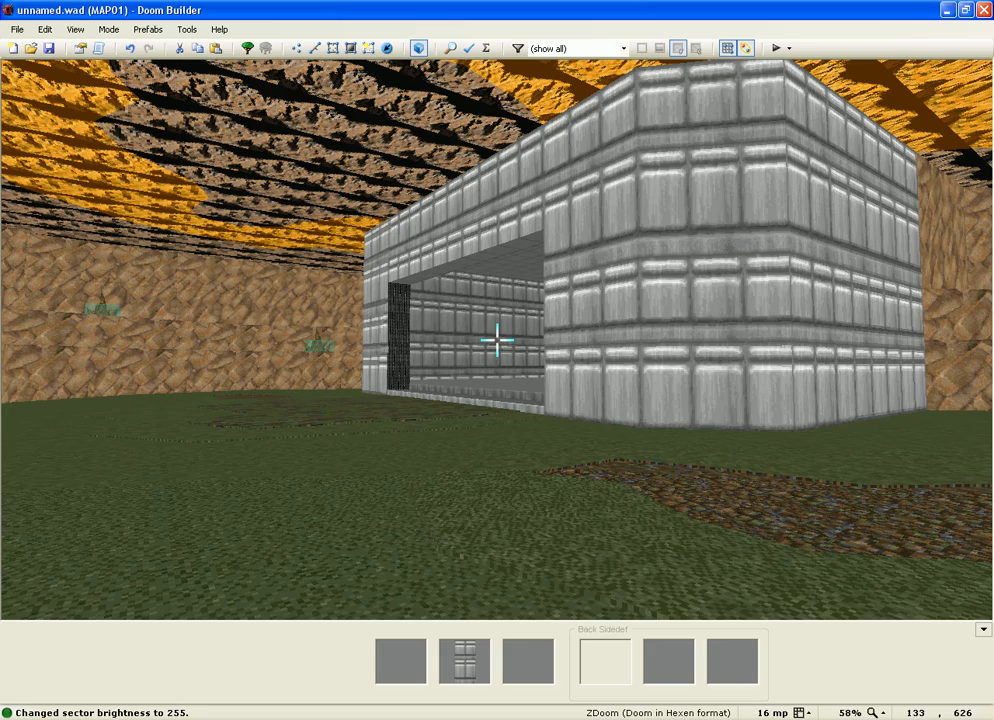
{"action": "key", "text": "w"}
{"action": "key", "text": "minus"}
{"action": "key", "text": "equal"}
{"action": "key", "text": "equal"}
{"action": "key", "text": "equal"}
{"action": "key", "text": "equal"}
{"action": "key", "text": "equal"}
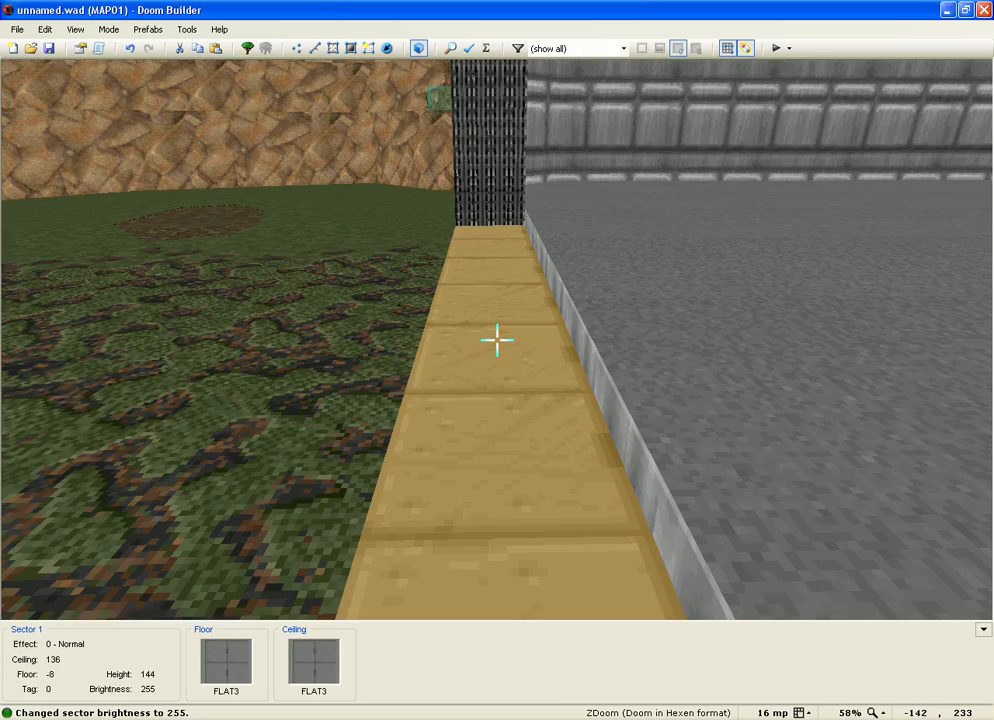
{"action": "key", "text": "minus"}
{"action": "key", "text": "minus"}
Step: Lower the STARGR1 room floor sector's brightness to 176
{"action": "key", "text": "w"}
{"action": "key", "text": "d"}
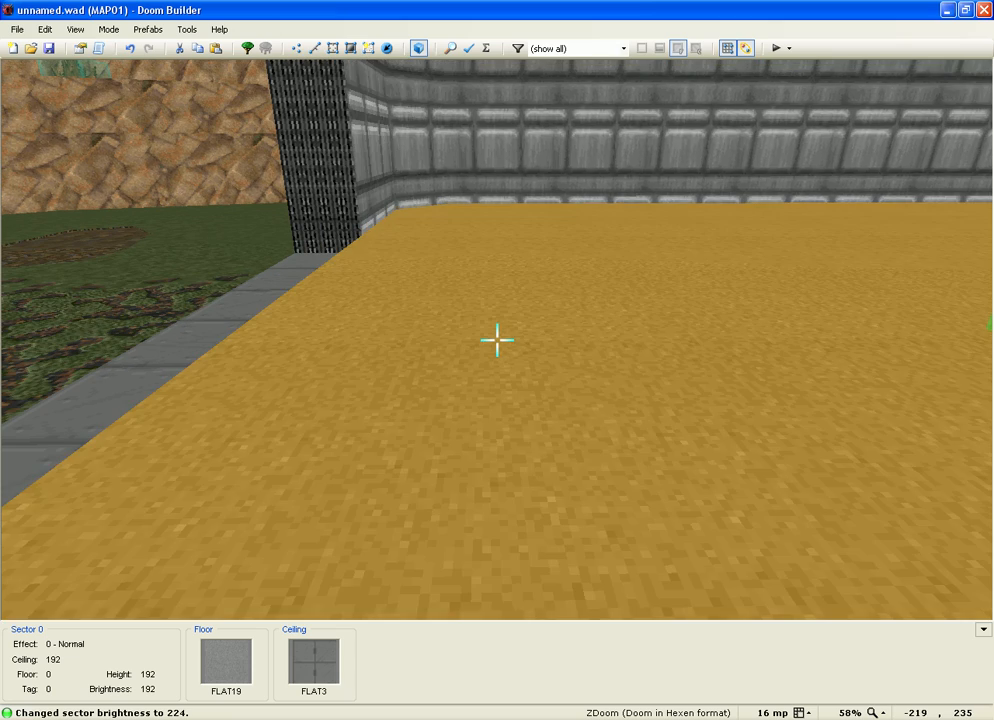
{"action": "key", "text": "minus"}
{"action": "key", "text": "equal"}
{"action": "key", "text": "minus"}
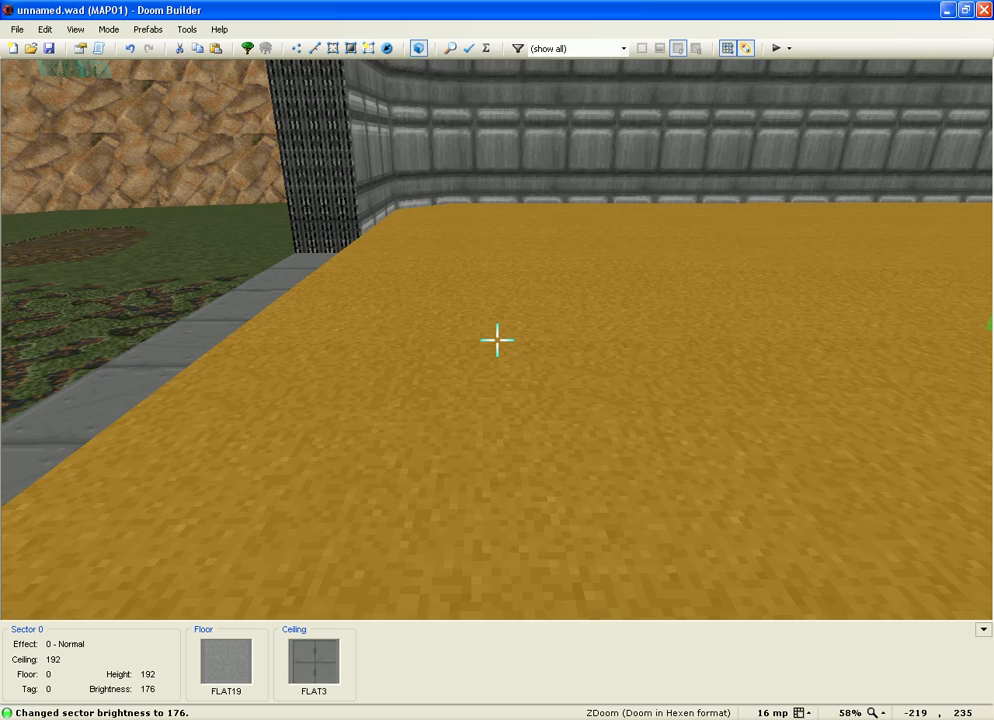
Step: Fly around the lit room past the player start and out through the doorway into the cave
{"action": "key", "text": "s"}
{"action": "key", "text": "w"}
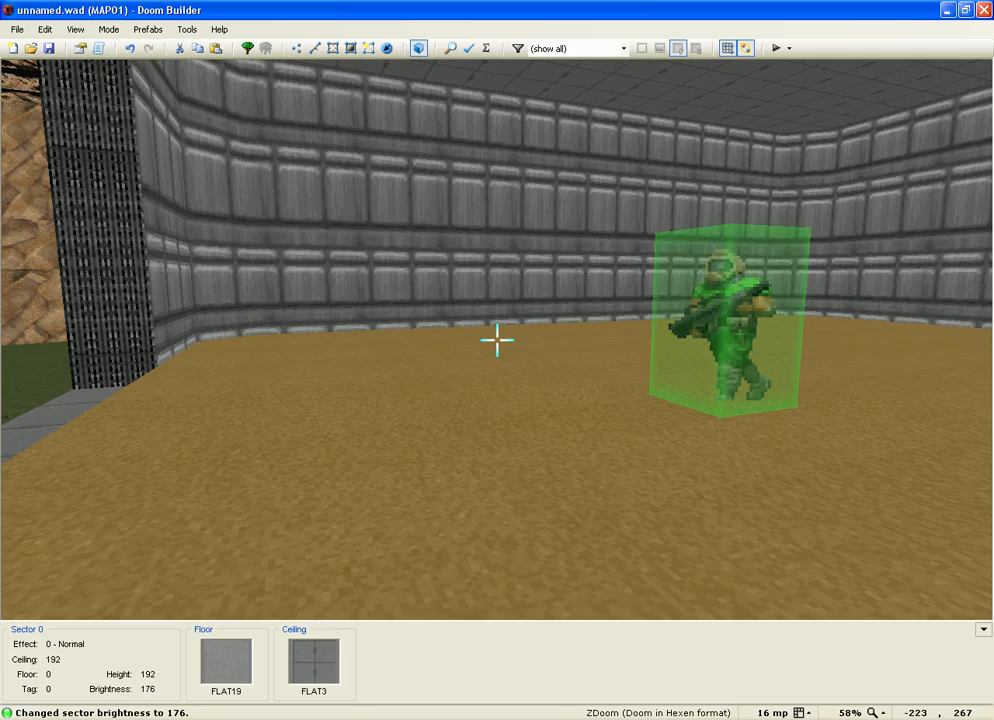
{"action": "key", "text": "d"}
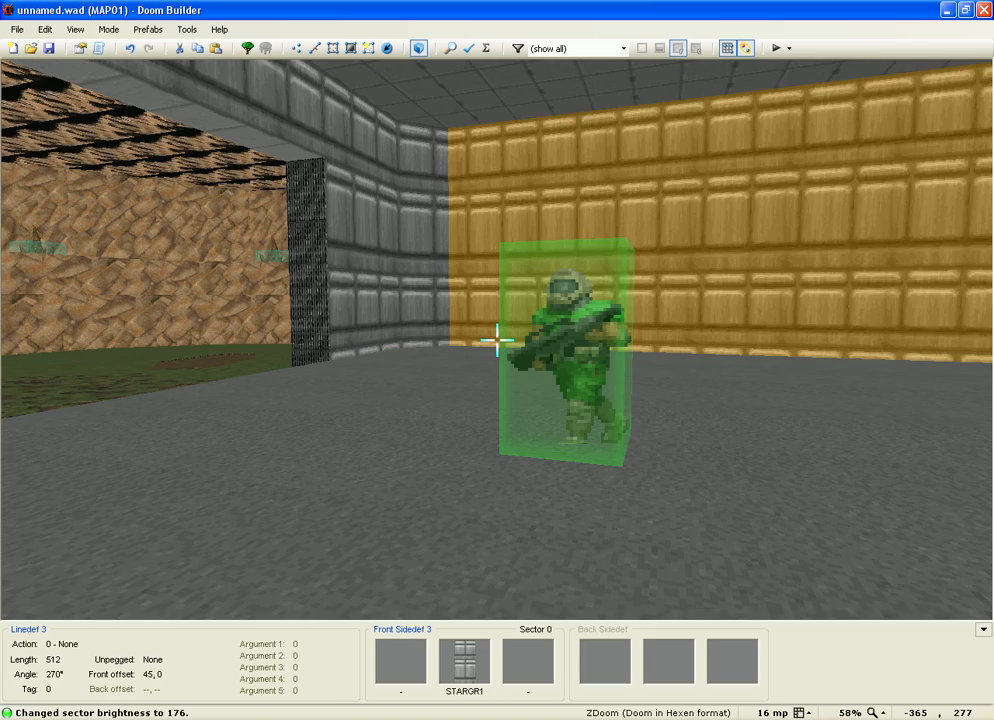
{"action": "key", "text": "a"}
{"action": "key", "text": "s"}
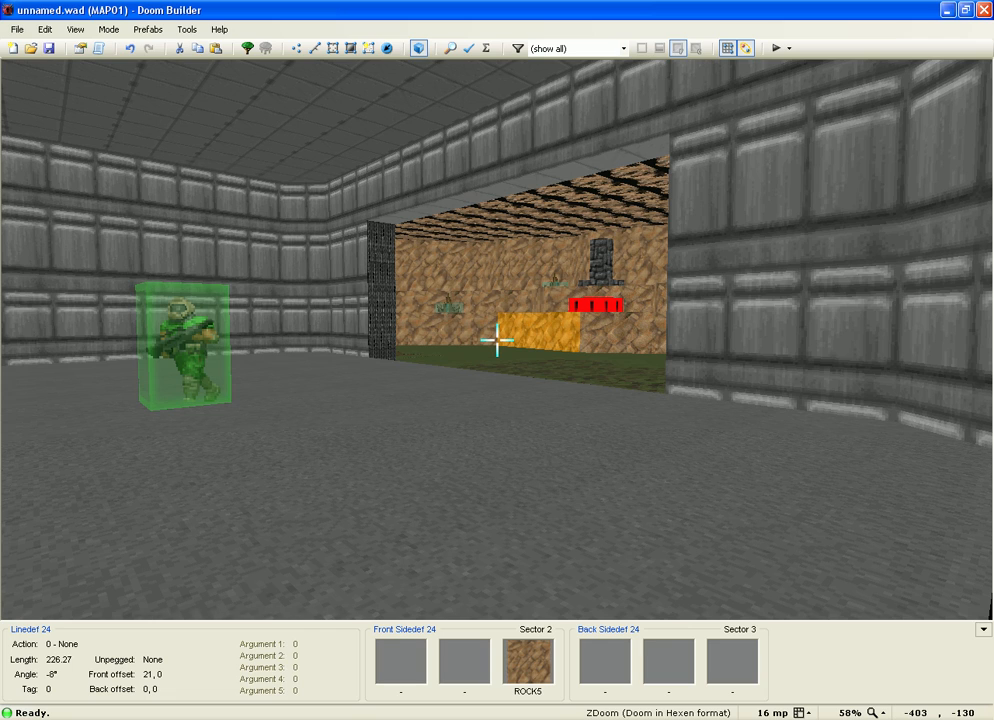
{"action": "key", "text": "w"}
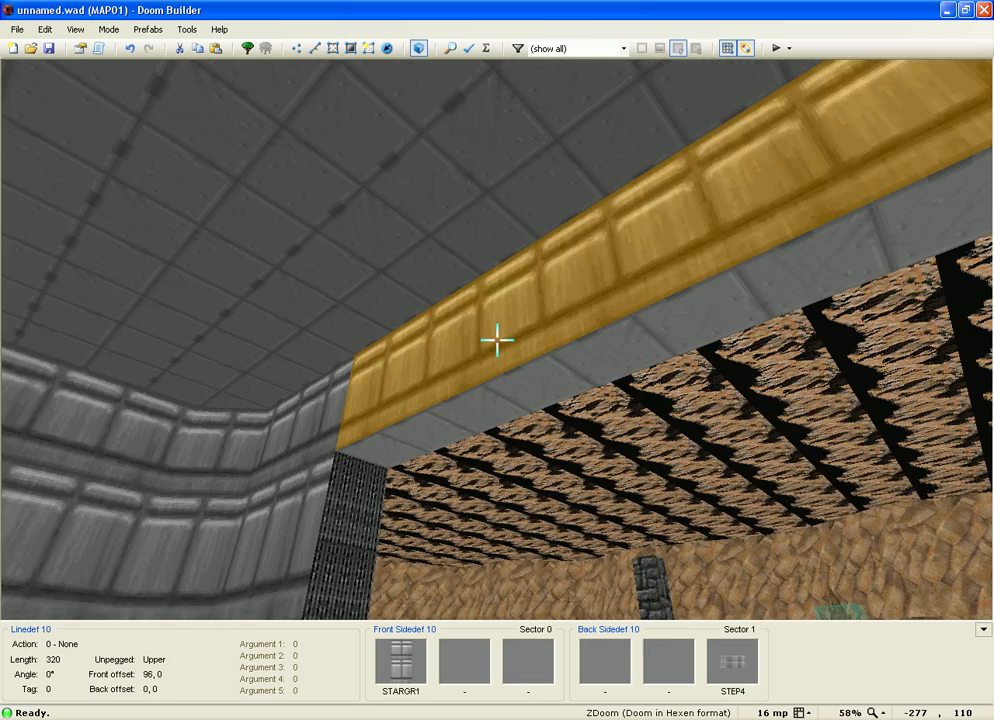
{"action": "key", "text": "w"}
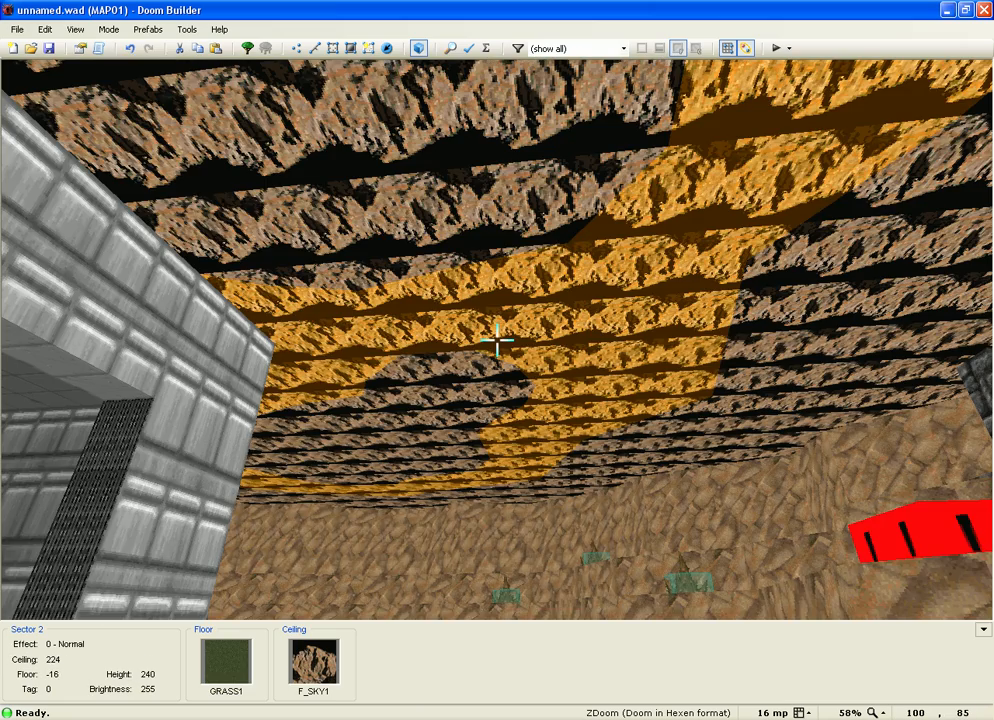
Step: Circle the grey building, raised grass ring and rock octagon, then return to 2D Linedefs mode
{"action": "key", "text": "w"}
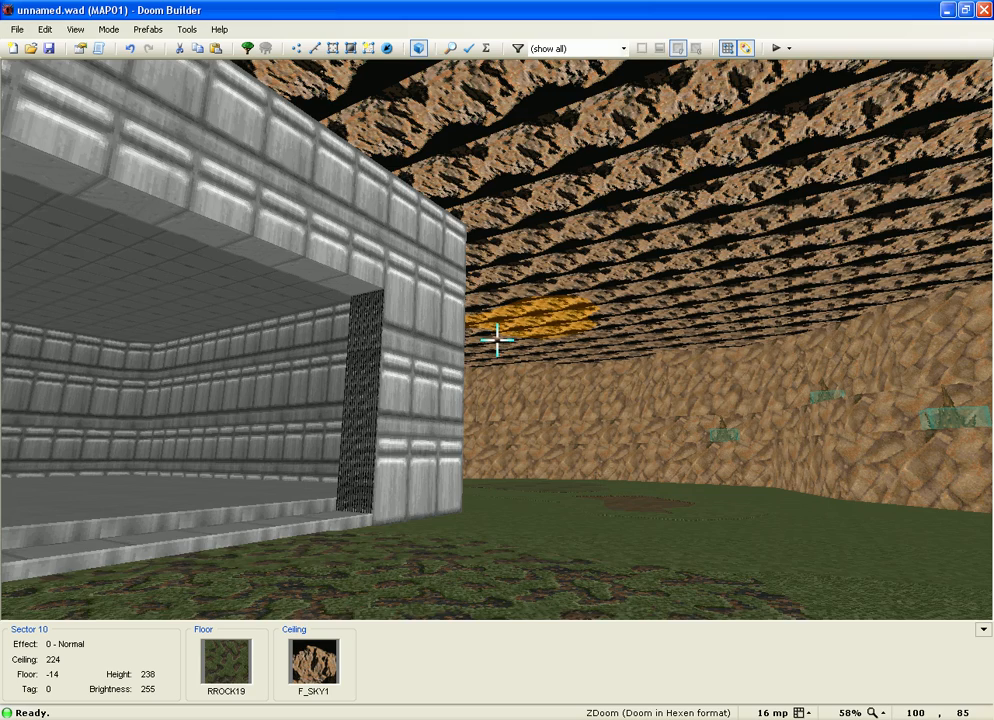
{"action": "key", "text": "s"}
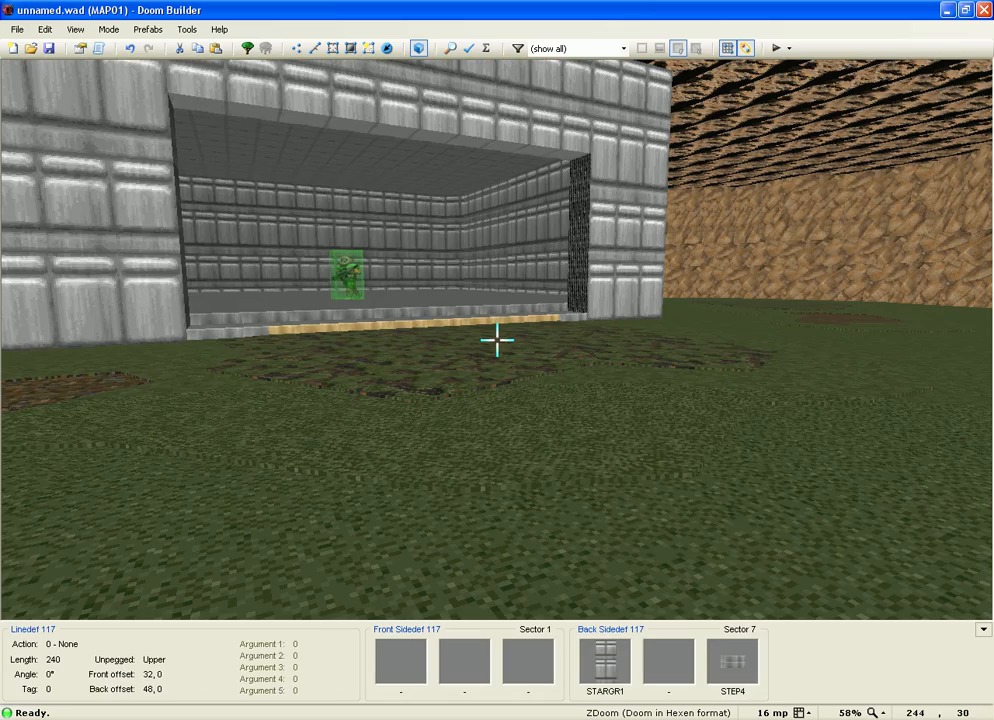
{"action": "key", "text": "d"}
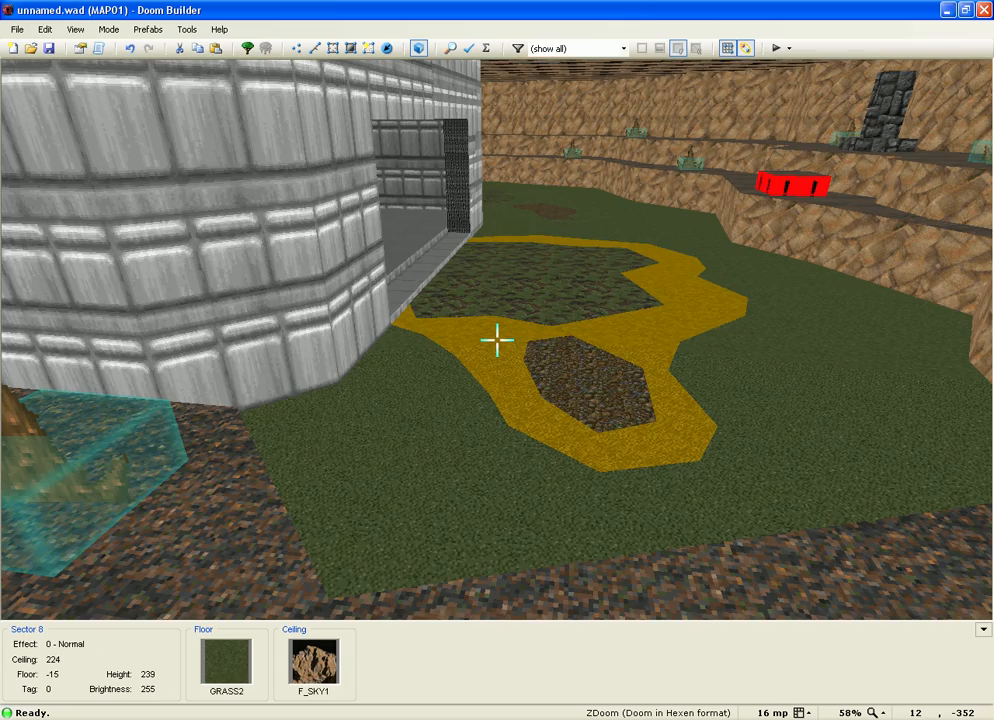
{"action": "key", "text": "w"}
{"action": "key", "text": "w"}
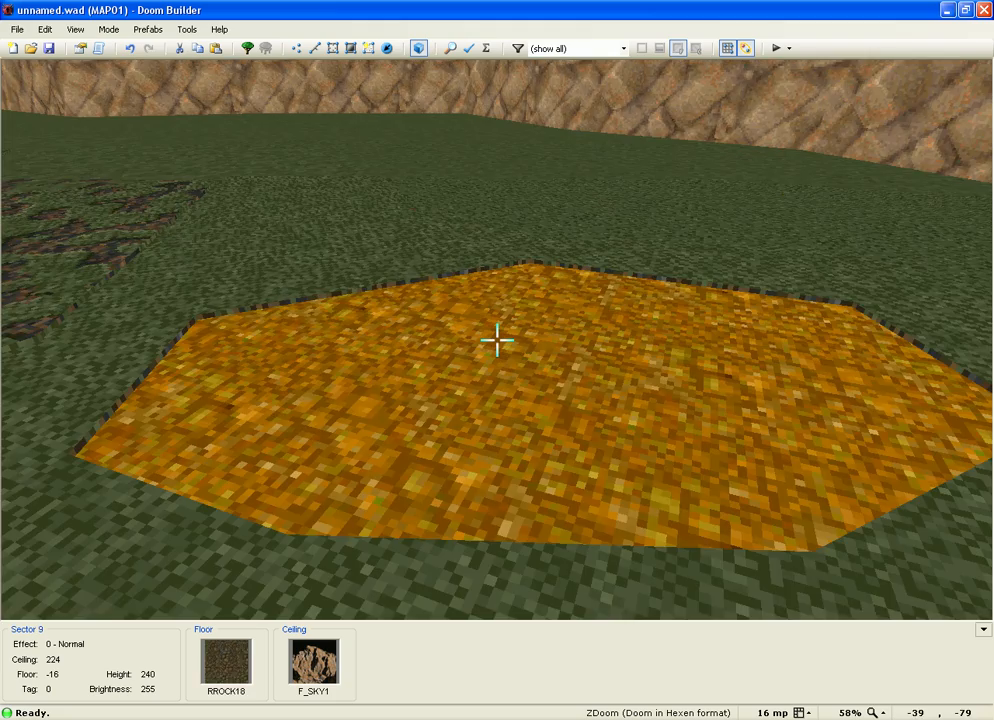
{"action": "key", "text": "w"}
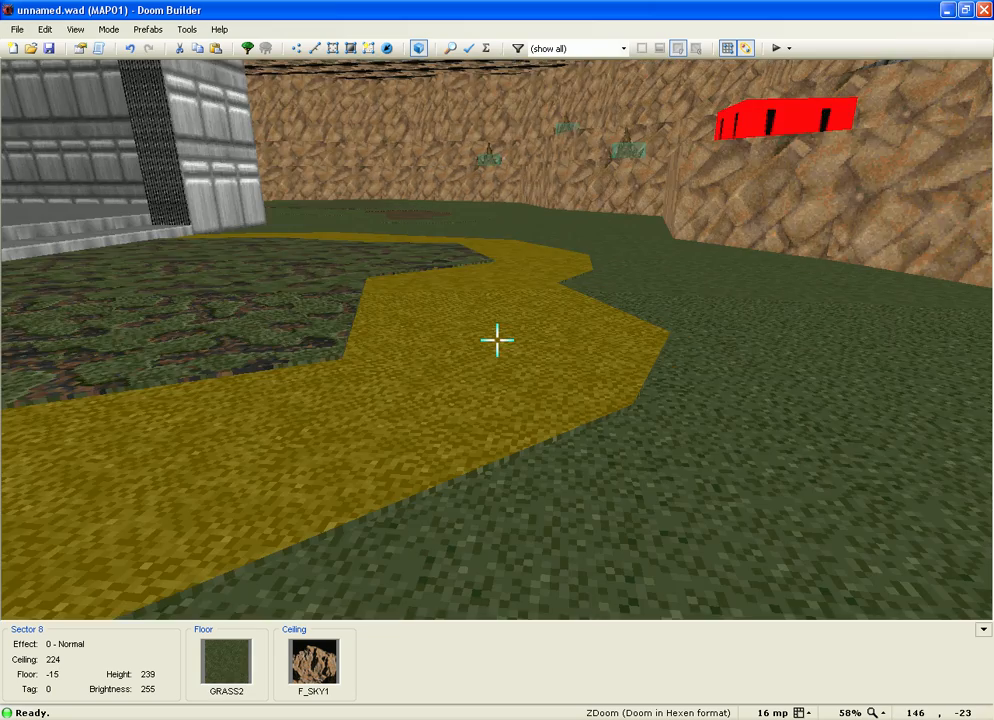
{"action": "key", "text": "w"}
{"action": "key", "text": "w"}
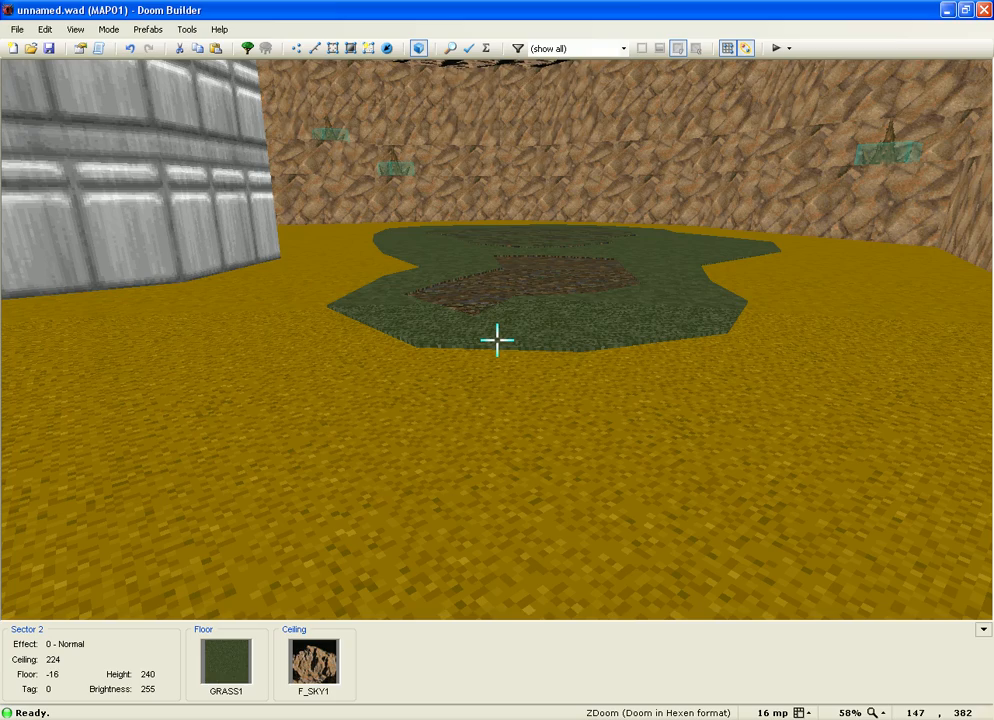
{"action": "key", "text": "w"}
{"action": "key", "text": "w"}
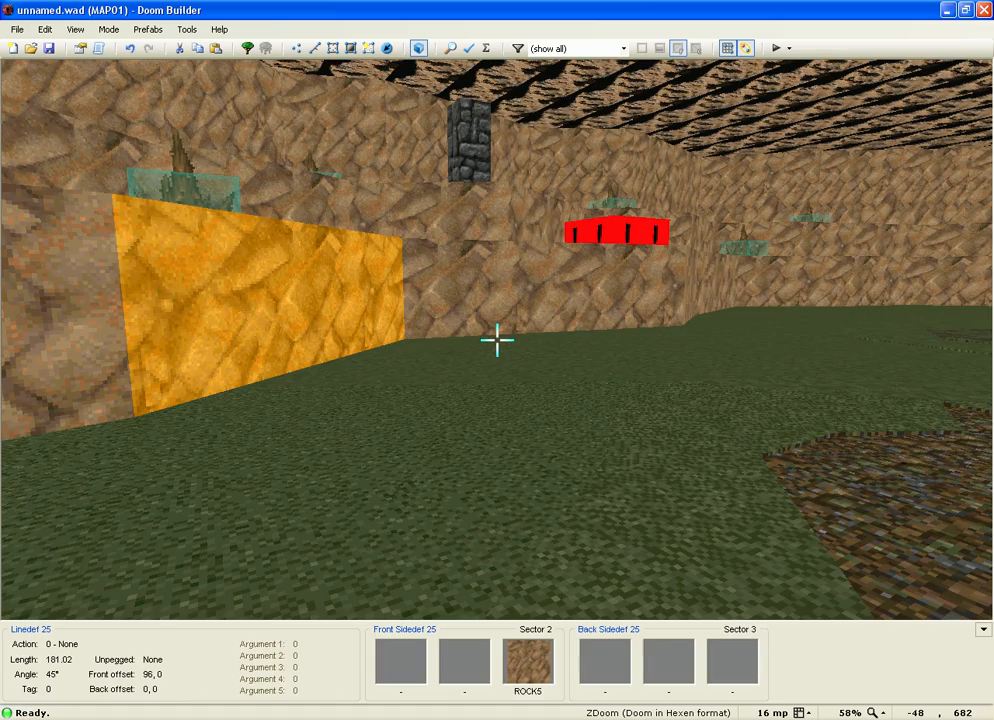
{"action": "key", "text": "w"}
{"action": "key", "text": "w"}
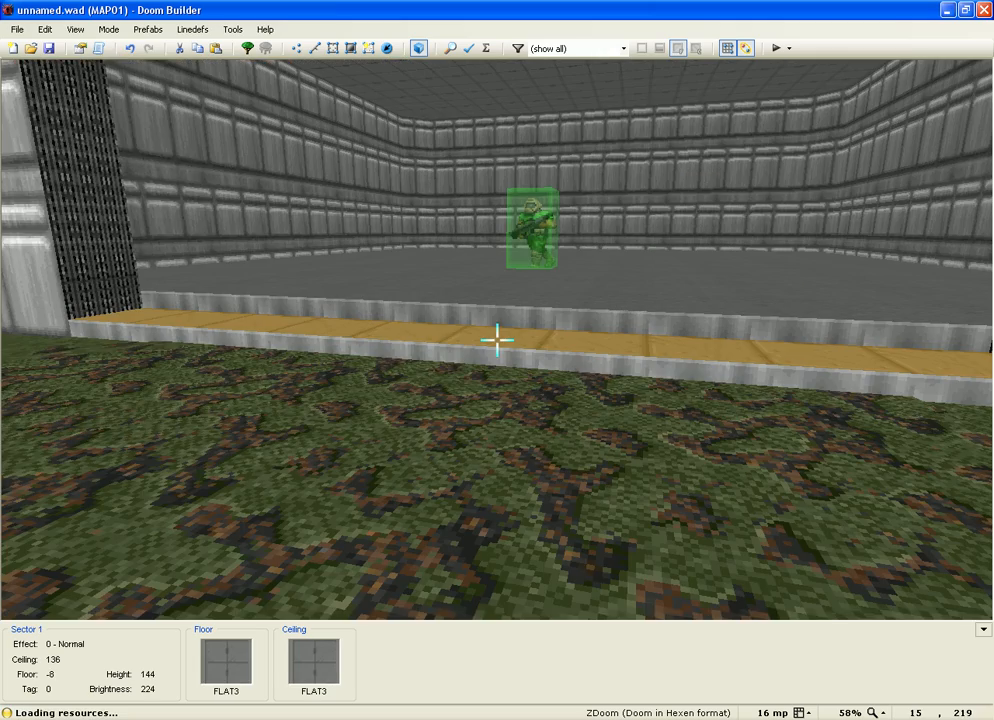
{"action": "key", "text": "q"}
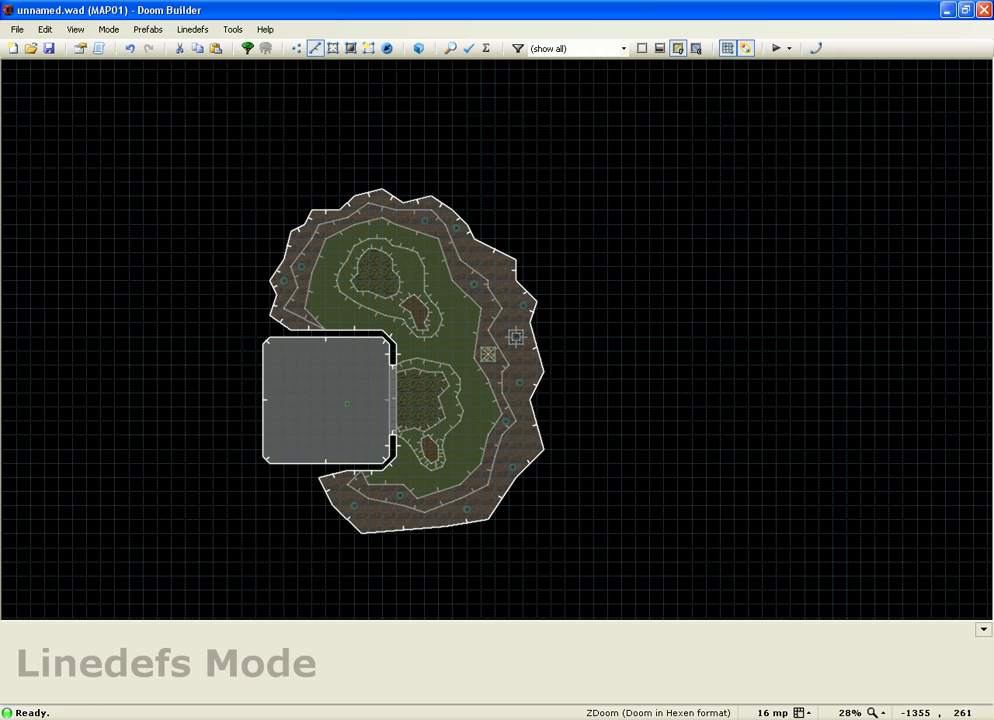